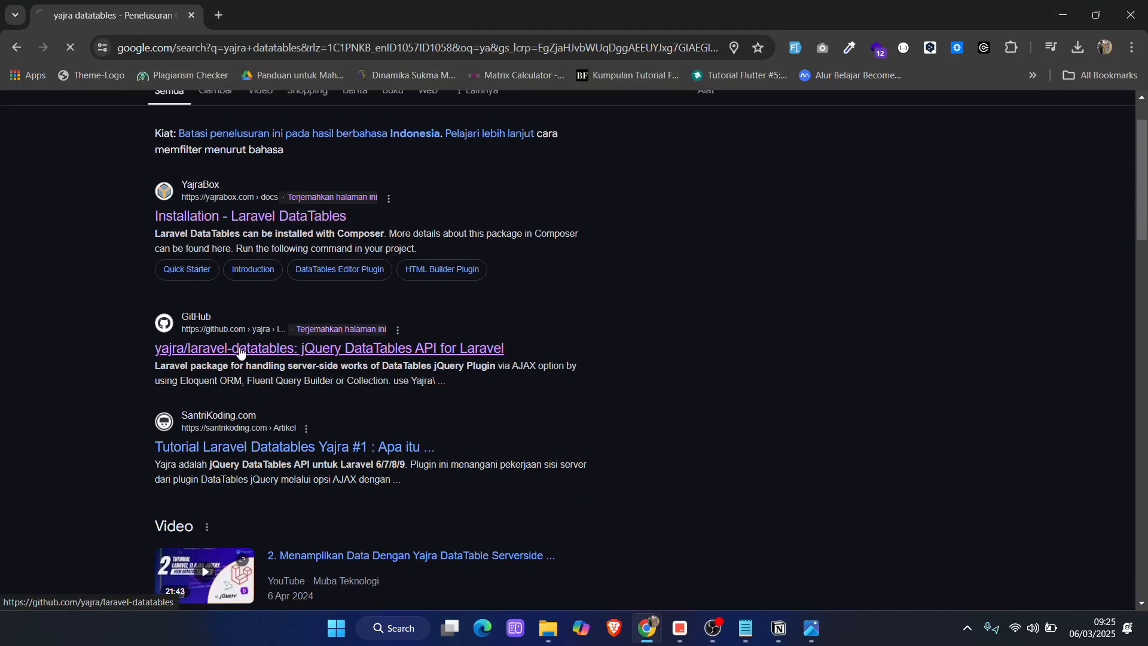
Examine the version compatibility table and quick installation section in the yajra/laravel-datatables README on GitHub
scroll(227, 365, down, 8)
scroll(222, 368, down, 10)
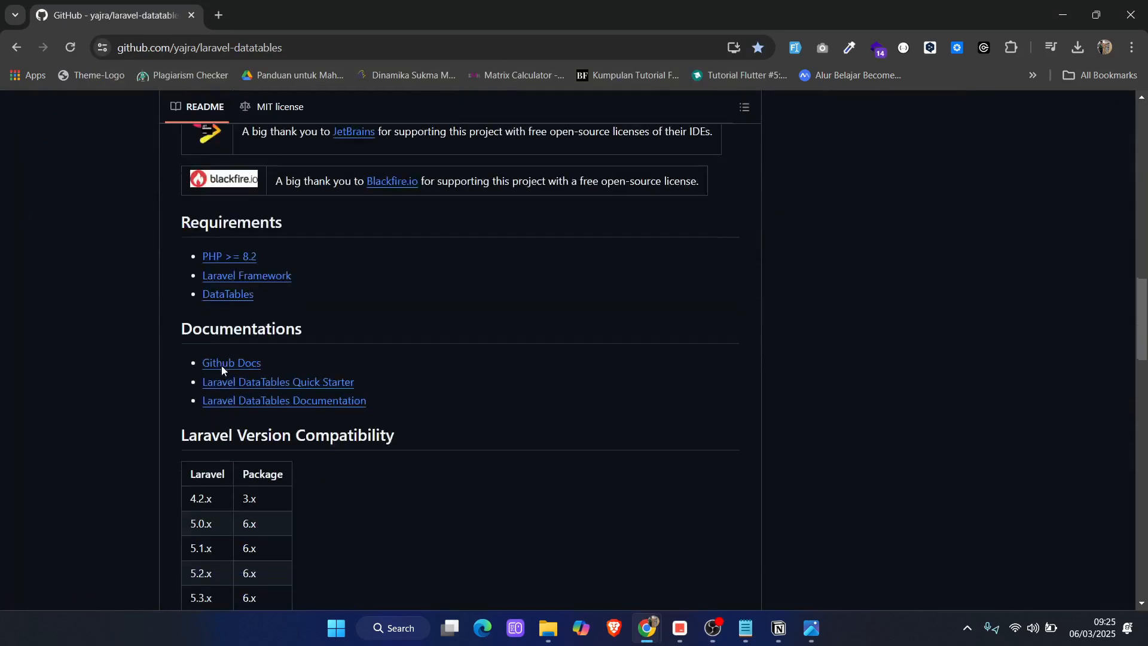
scroll(221, 368, down, 6)
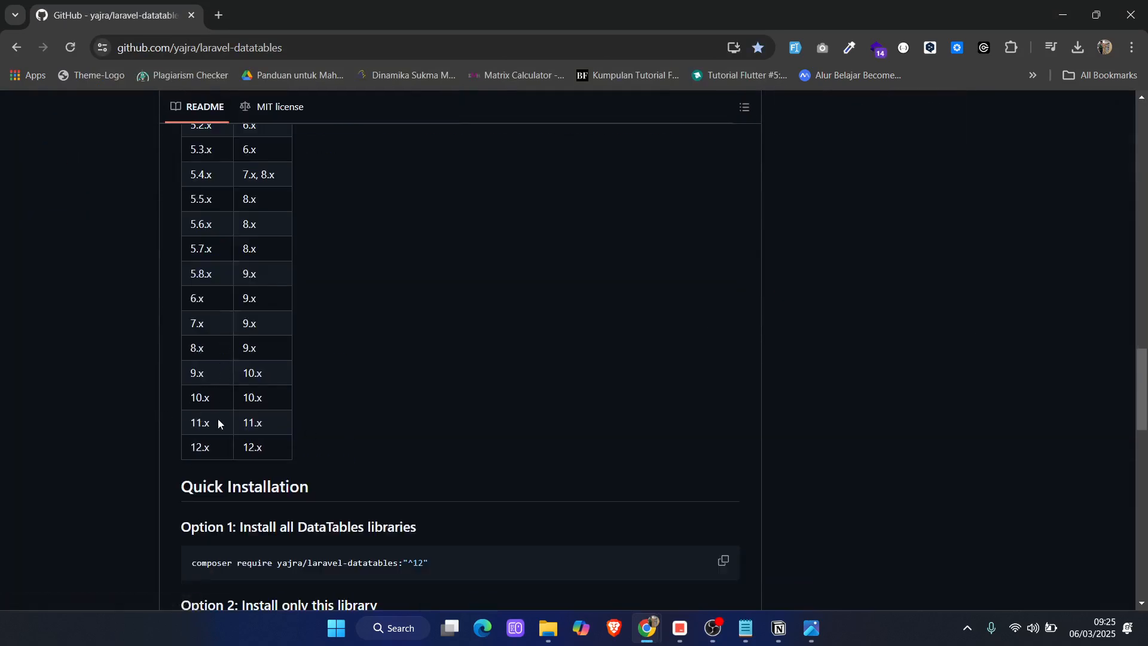
scroll(187, 424, down, 2)
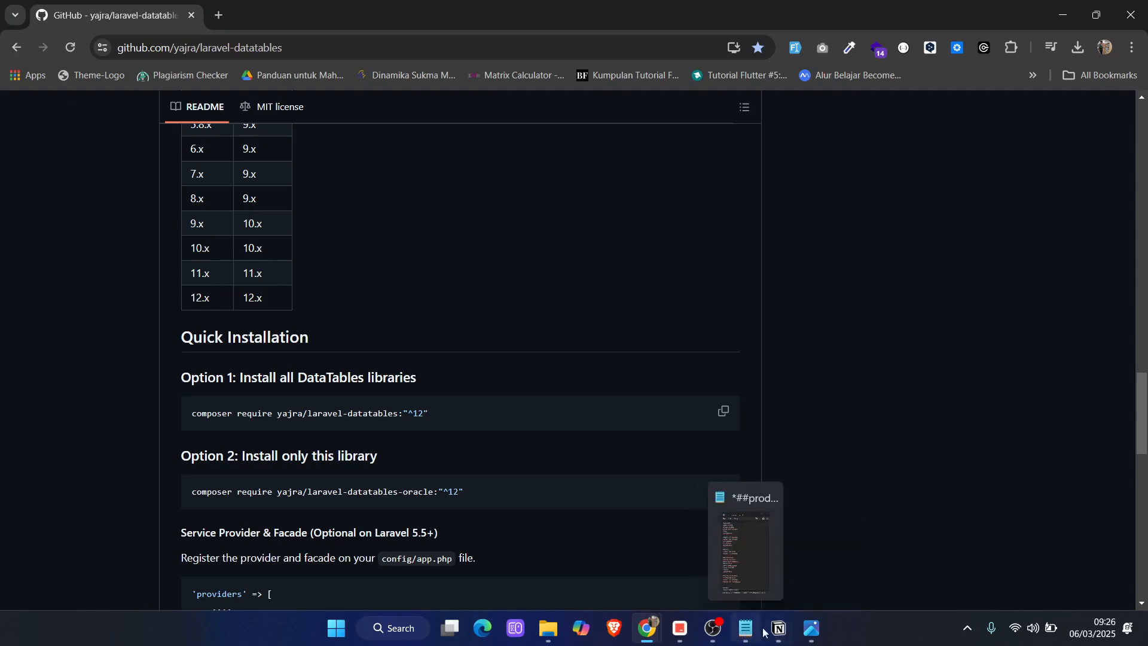
Switch to the thrift project in the code editor and set the laravel/framework requirement to ^12.0 in composer.json
click(681, 633)
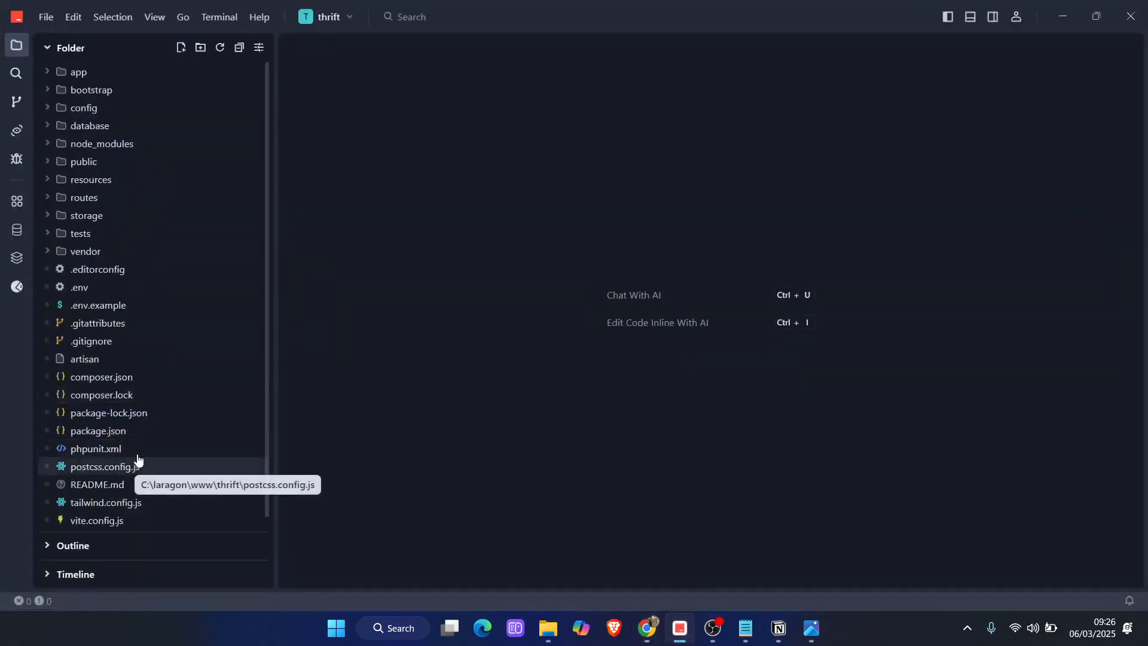
click(81, 289)
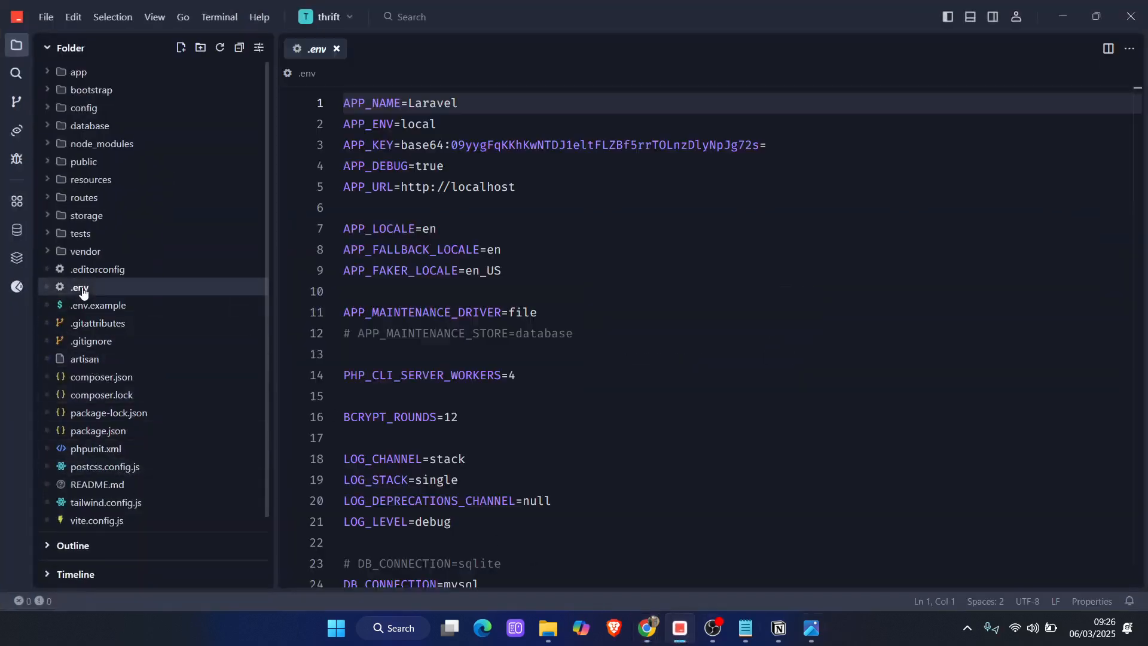
scroll(415, 385, down, 7)
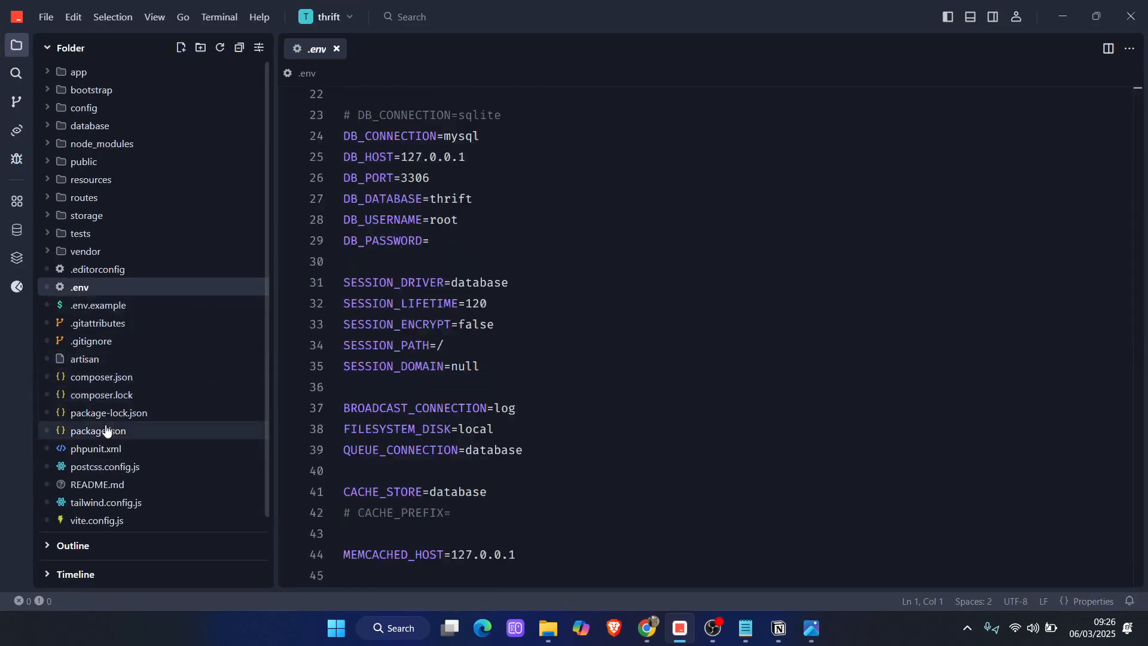
click(106, 377)
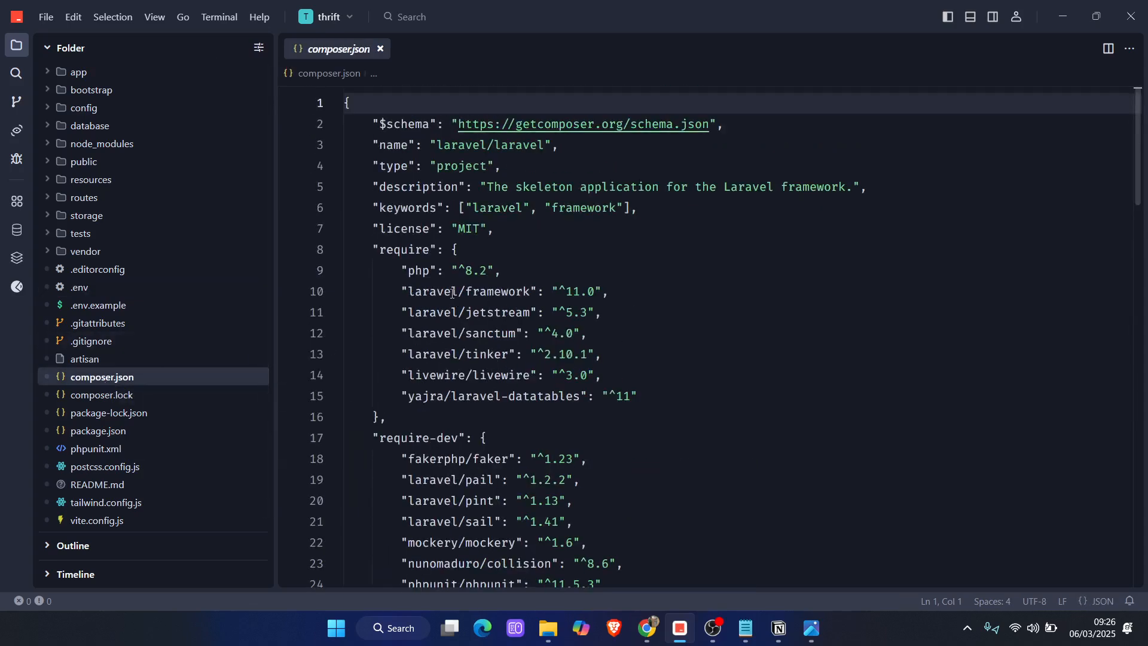
double_click(577, 293)
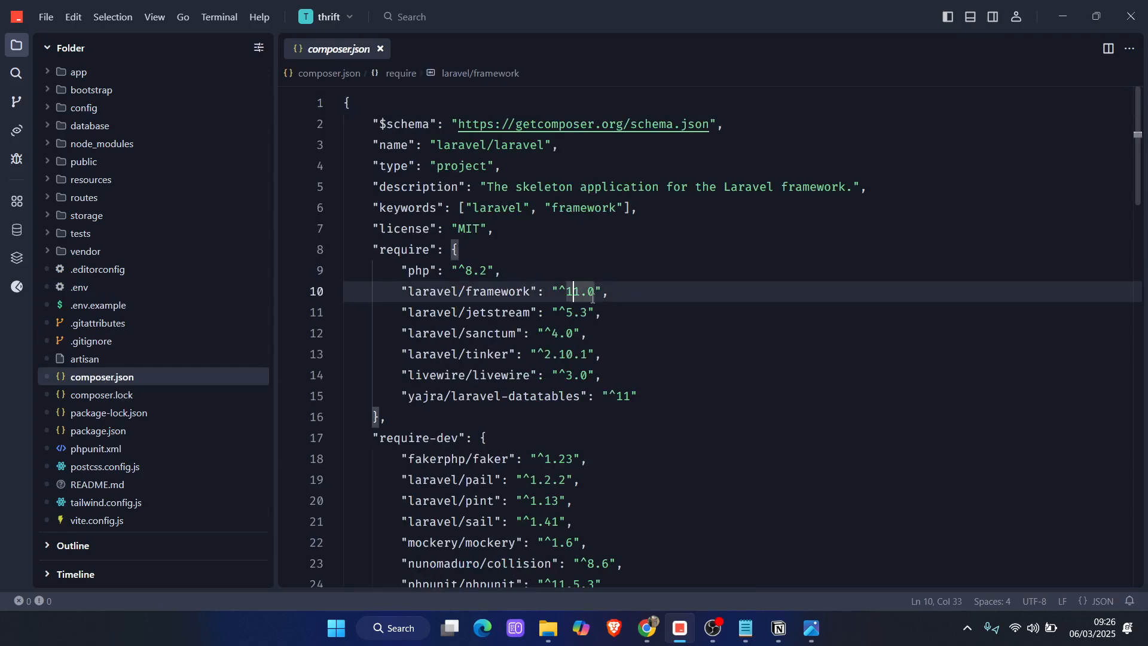
text(12)
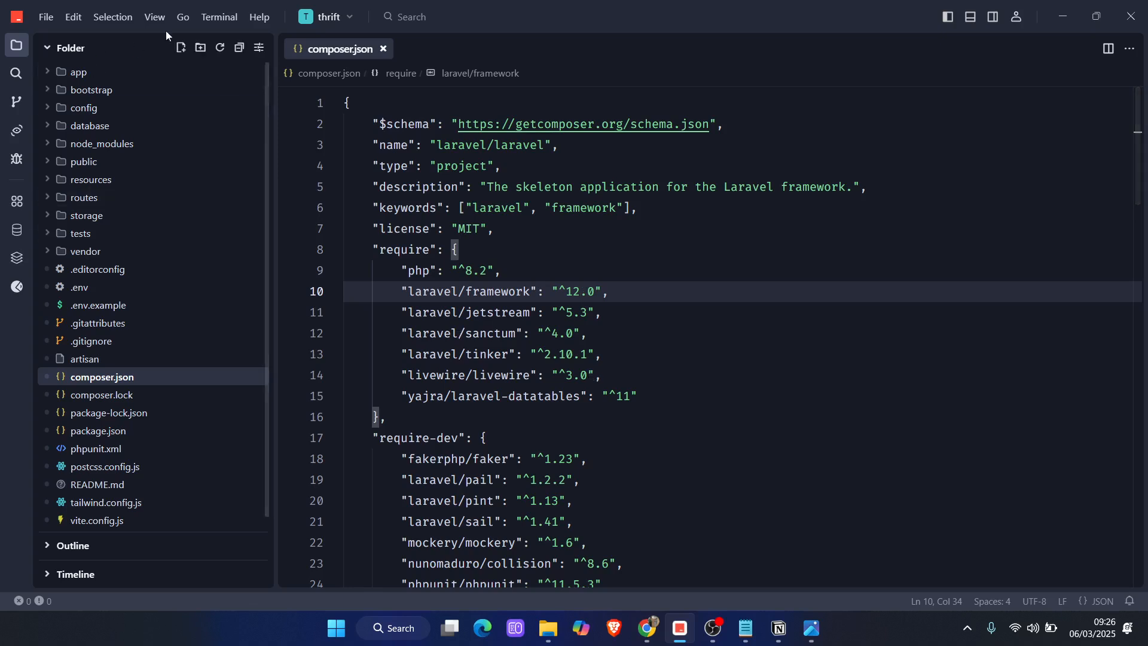
Run composer update in a new terminal for the thrift project and read through its output
click(219, 17)
click(236, 45)
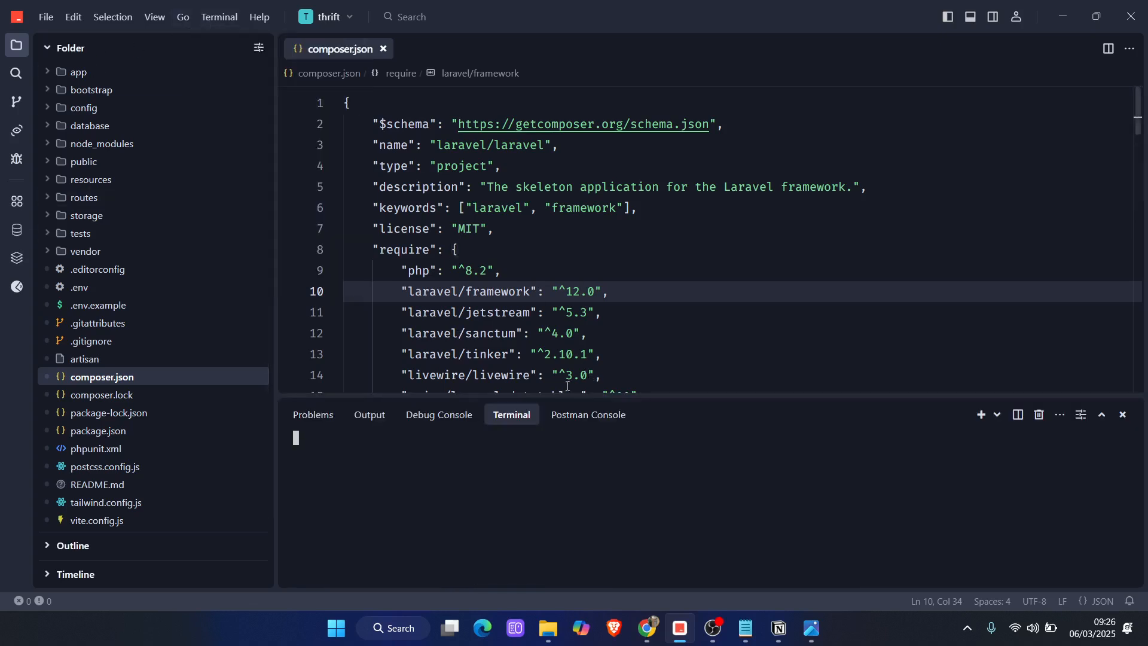
text(compo)
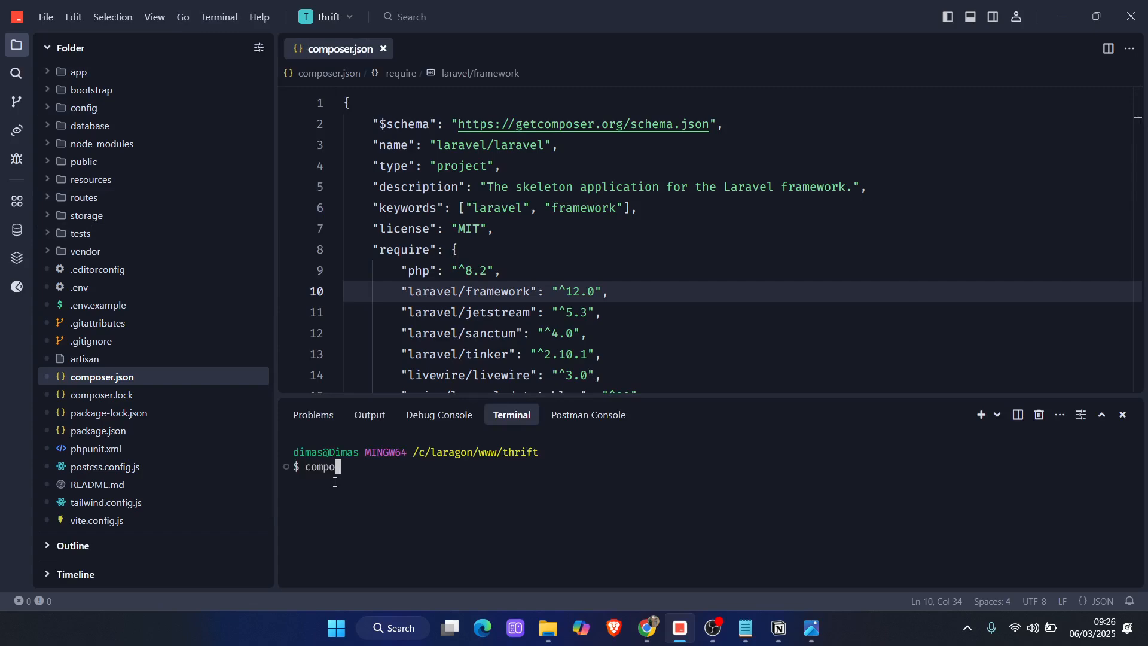
text(ser update)
key(Return)
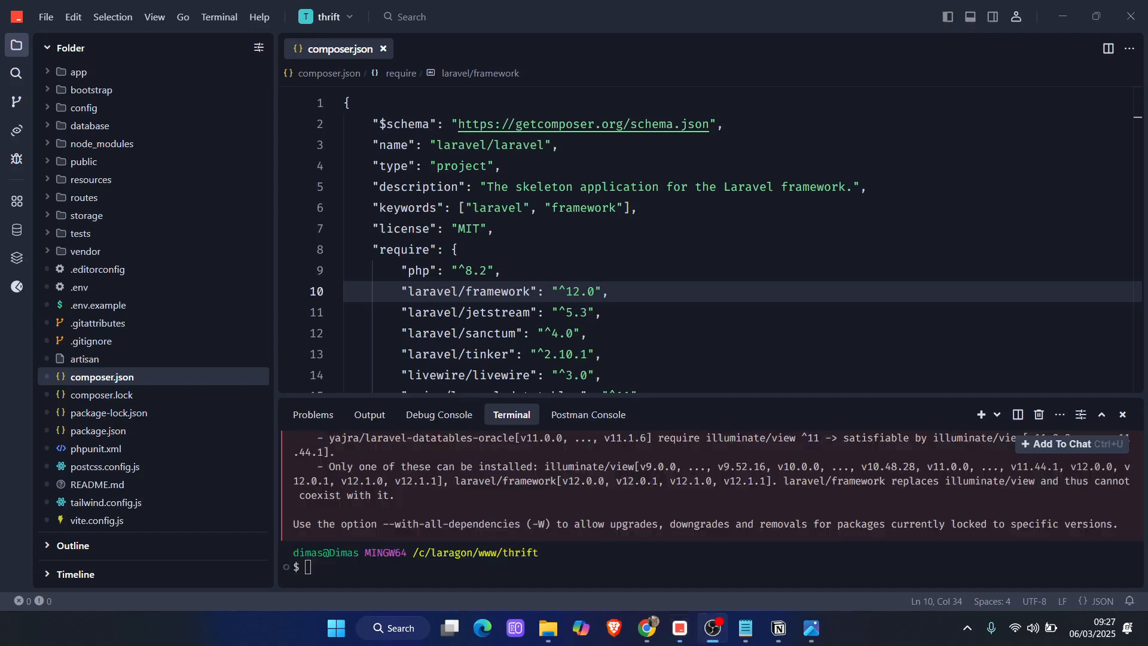
scroll(525, 573, up, 5)
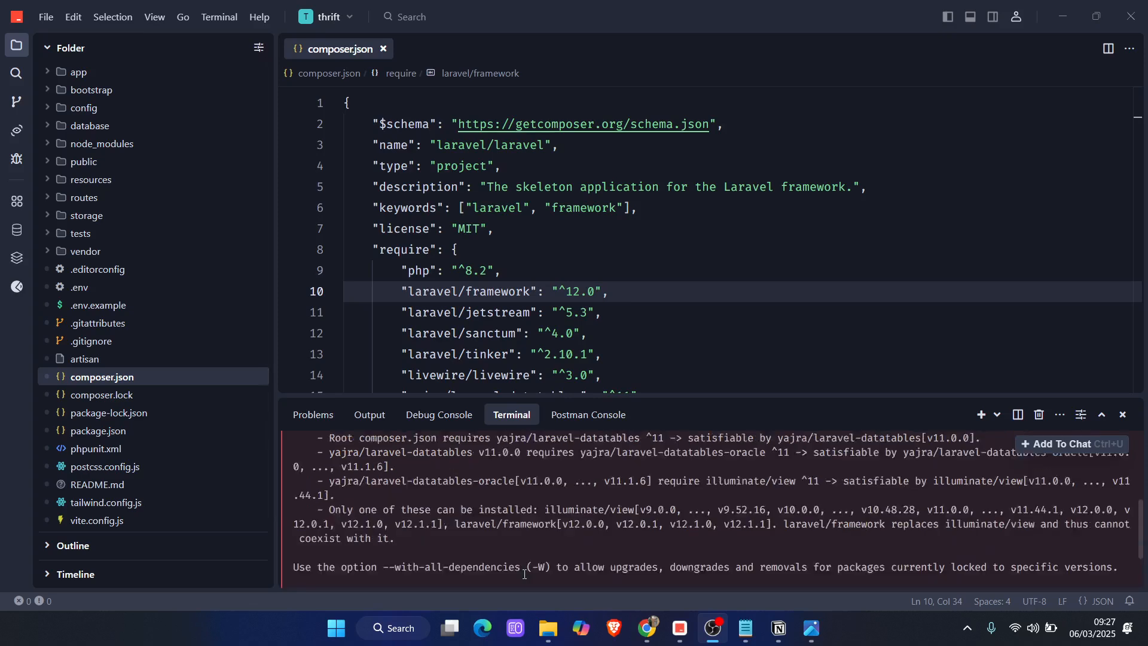
scroll(426, 527, down, 2)
scroll(426, 527, down, 3)
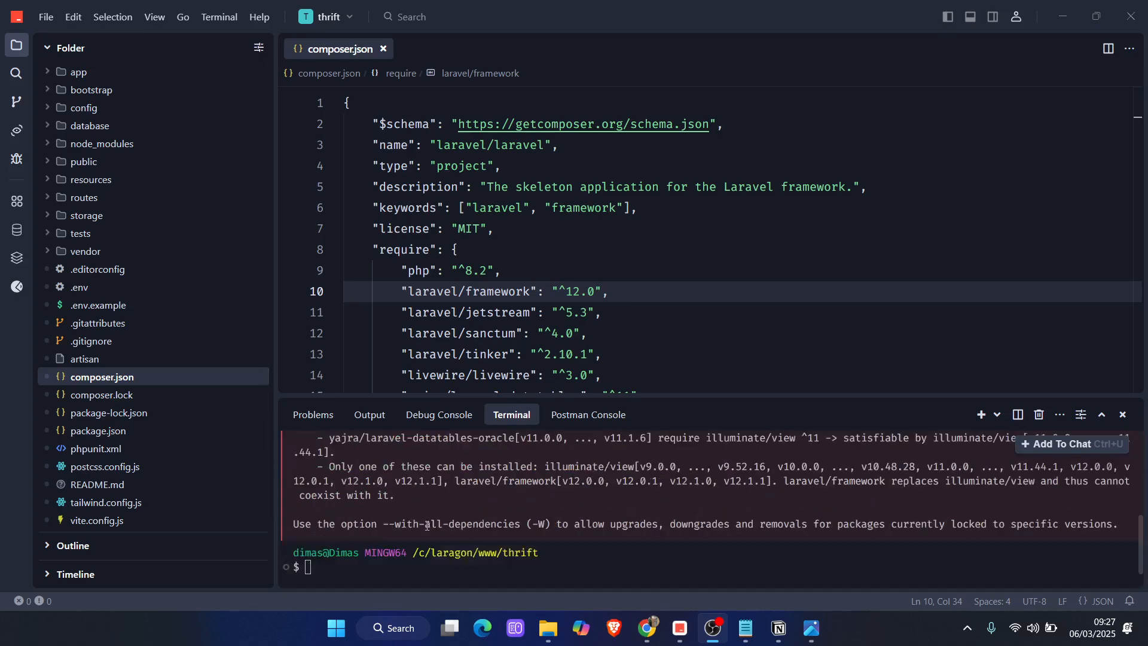
Check the installed Laravel version with php artisan --version in the terminal
click(362, 574)
text(php ari)
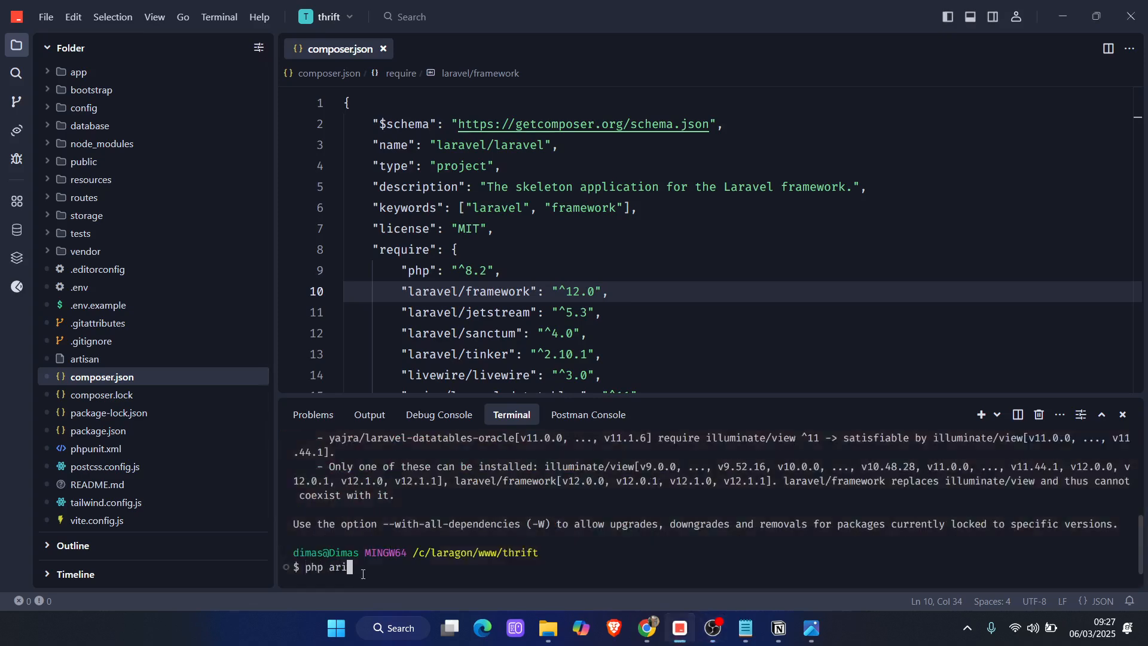
key(BackSpace)
text(tisan --version)
key(Return)
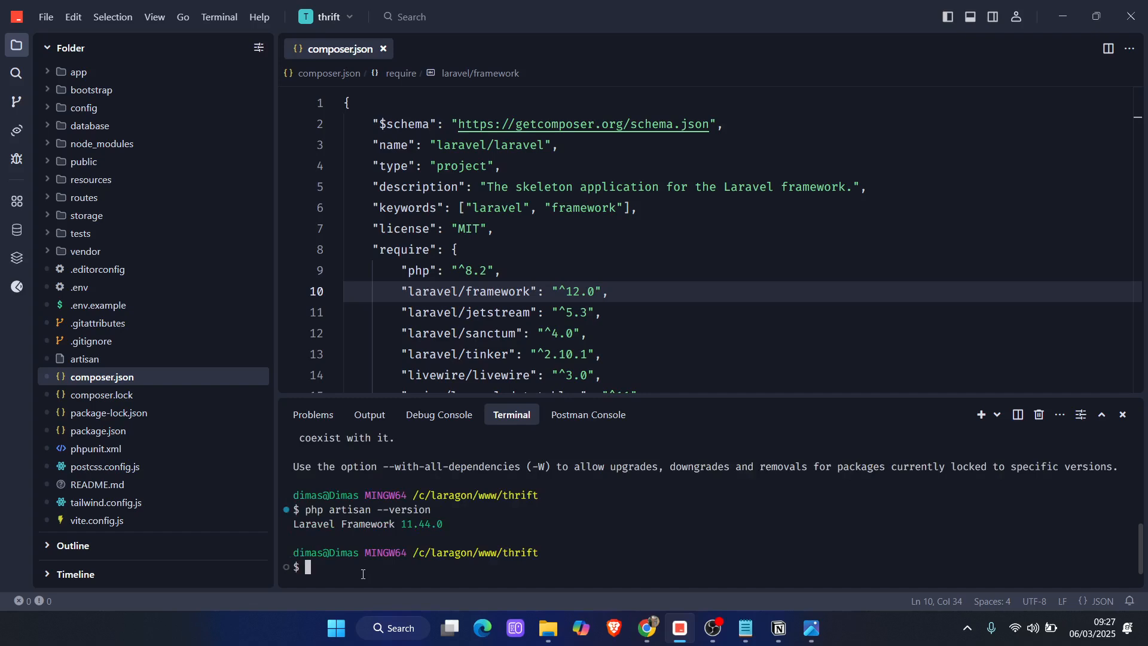
Review the Composer dependency conflict and set the yajra/laravel-datatables requirement to ^12 in composer.json
click(526, 251)
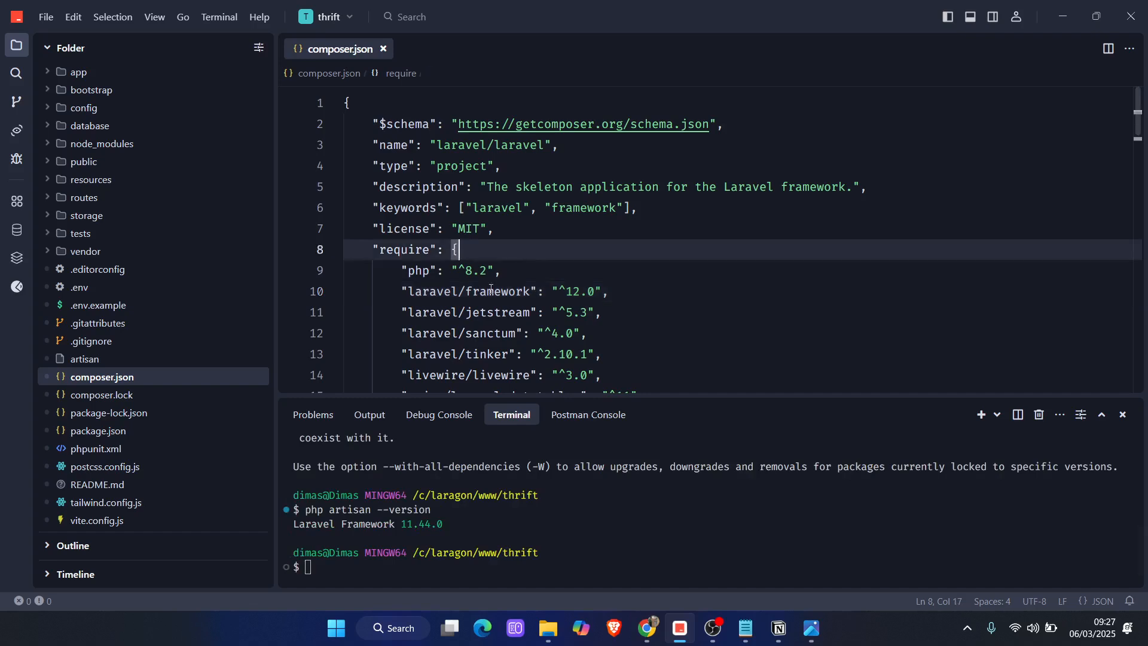
scroll(486, 312, down, 5)
scroll(486, 312, up, 3)
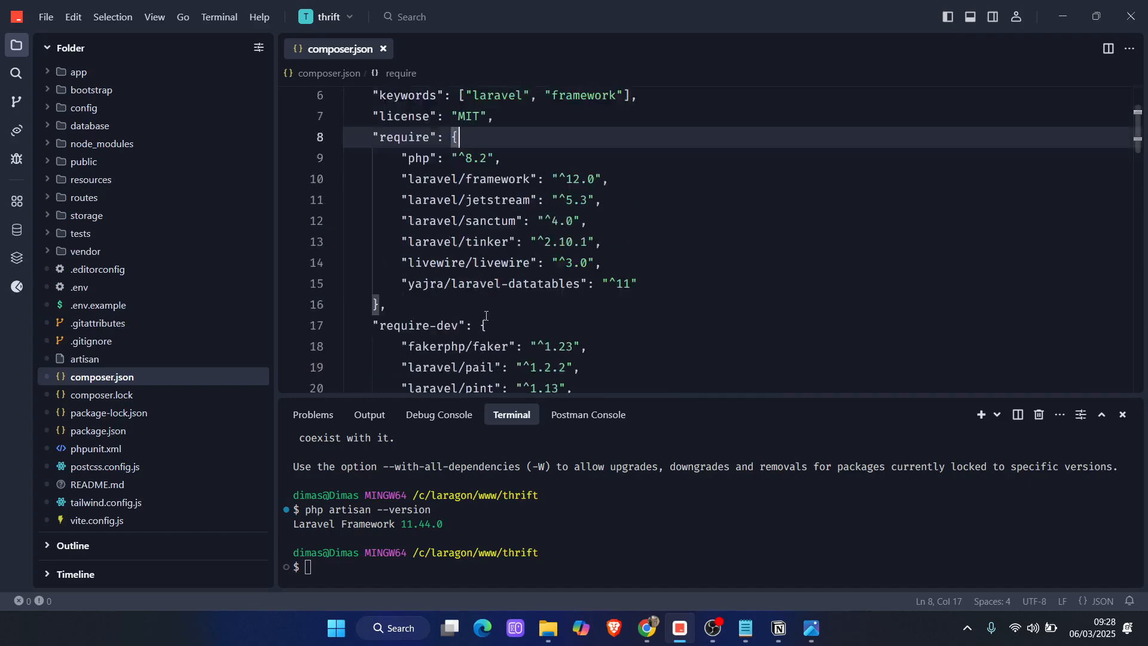
click(355, 564)
scroll(471, 525, up, 5)
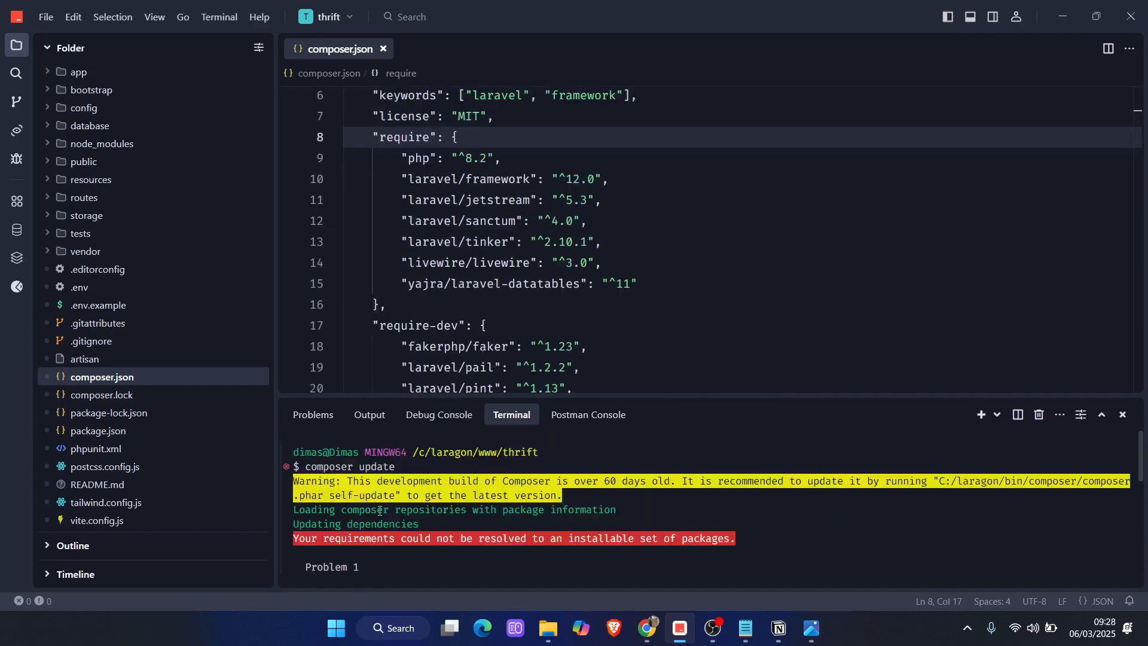
scroll(386, 512, down, 2)
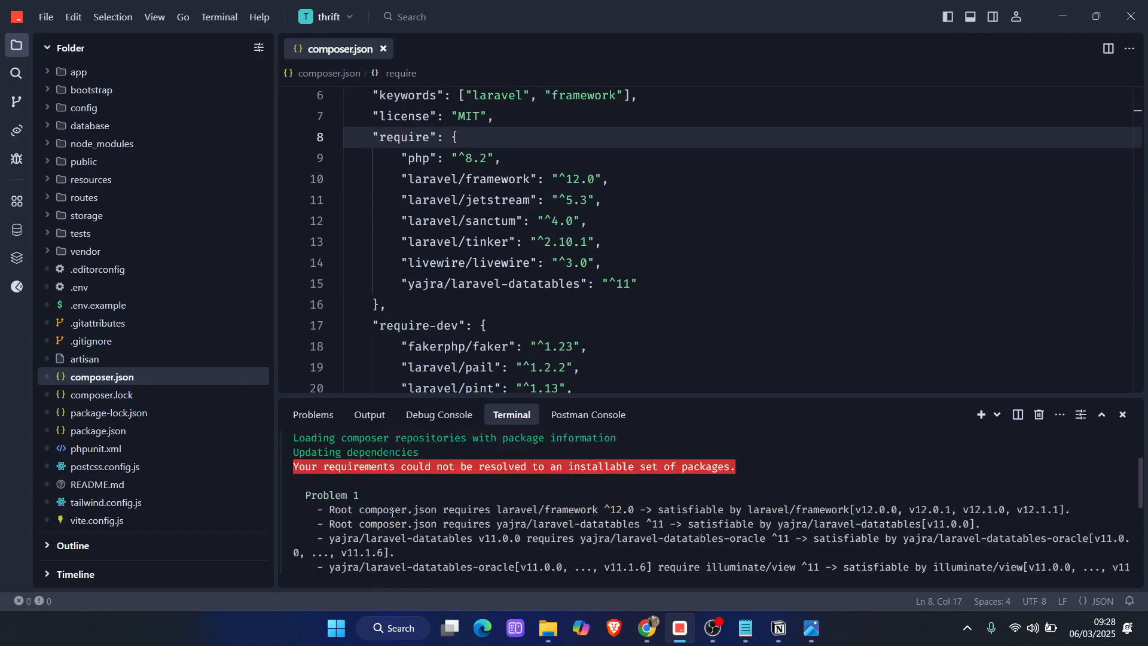
scroll(397, 513, down, 1)
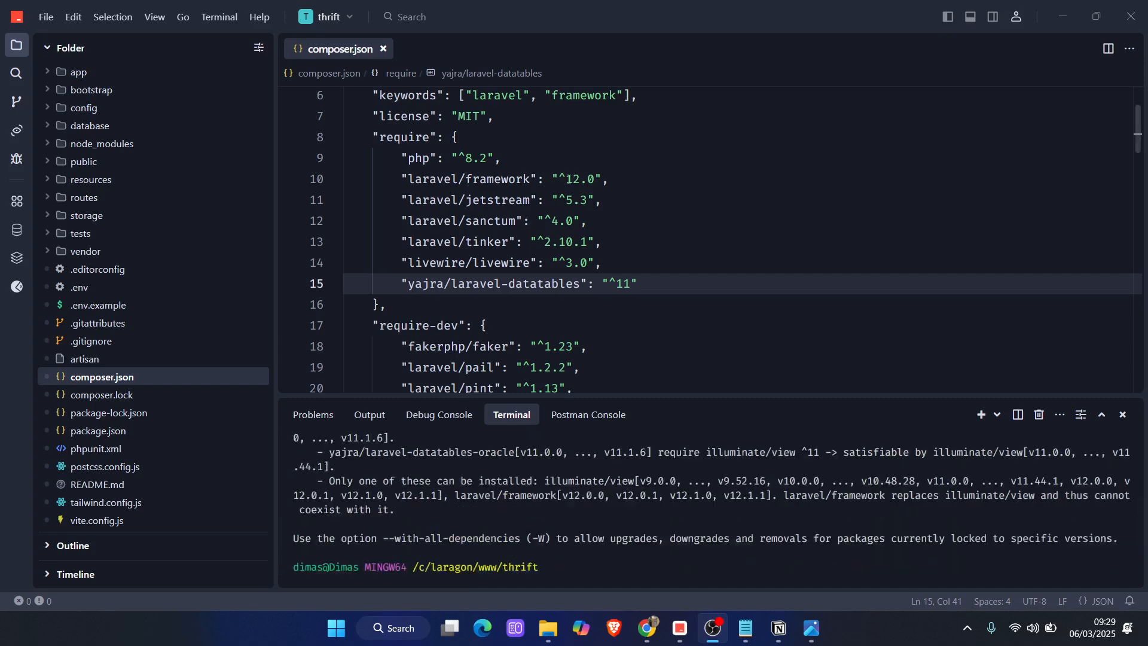
click(635, 285)
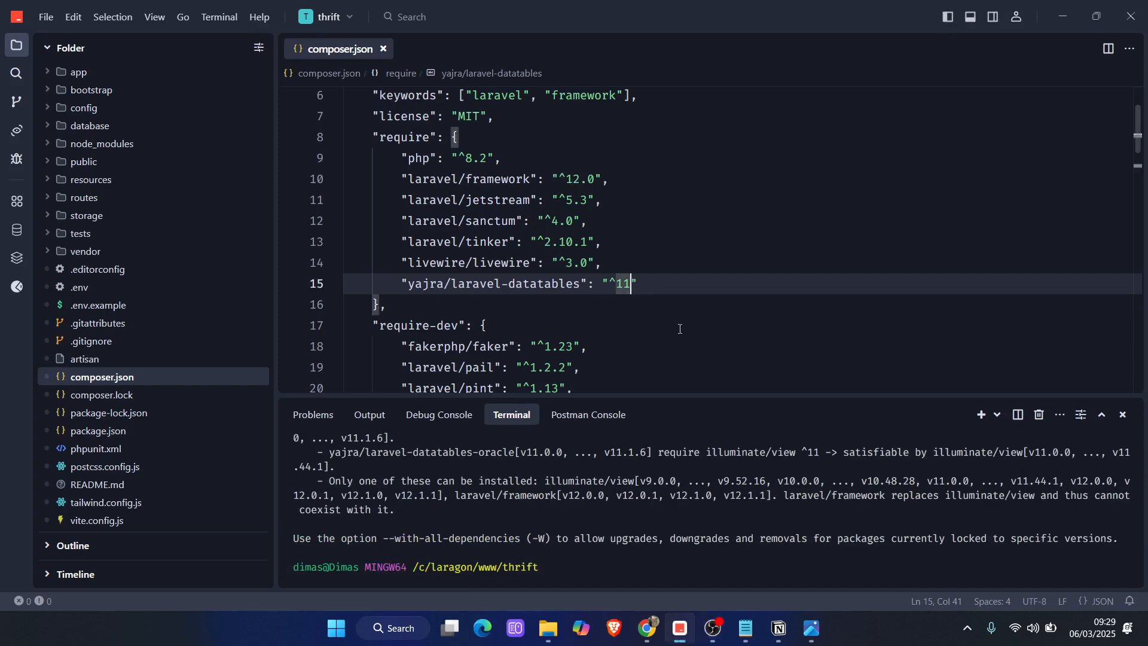
key(BackSpace)
text(2)
Rerun composer update in the terminal and review the package upgrade output
scroll(418, 564, down, 2)
click(383, 575)
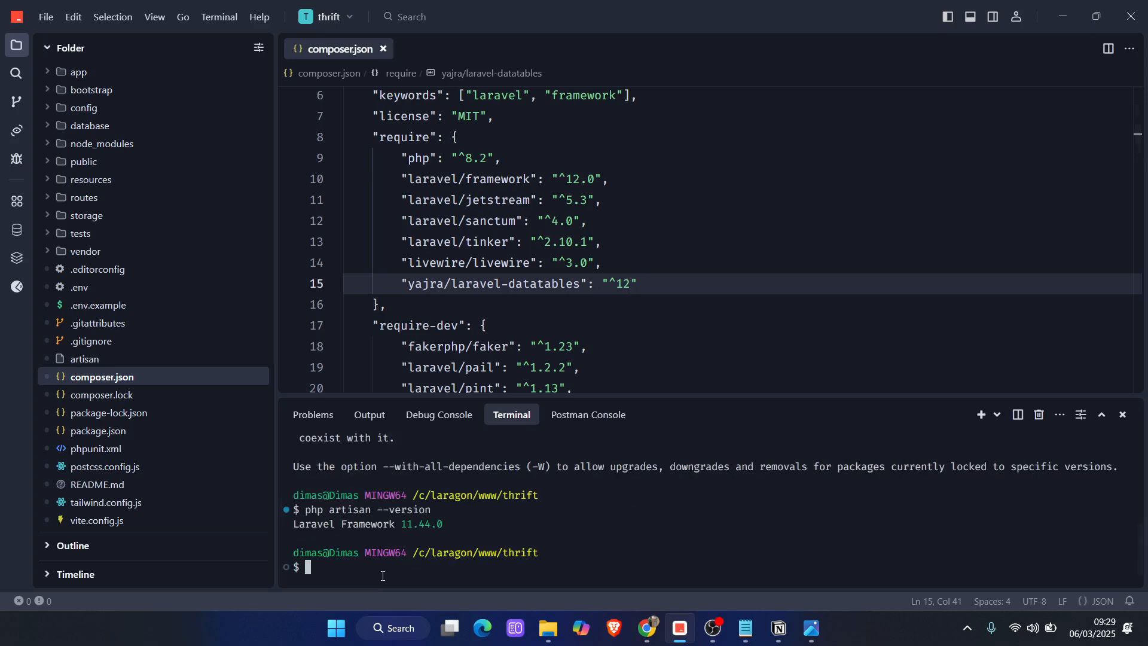
key(Up)
key(Up)
key(Return)
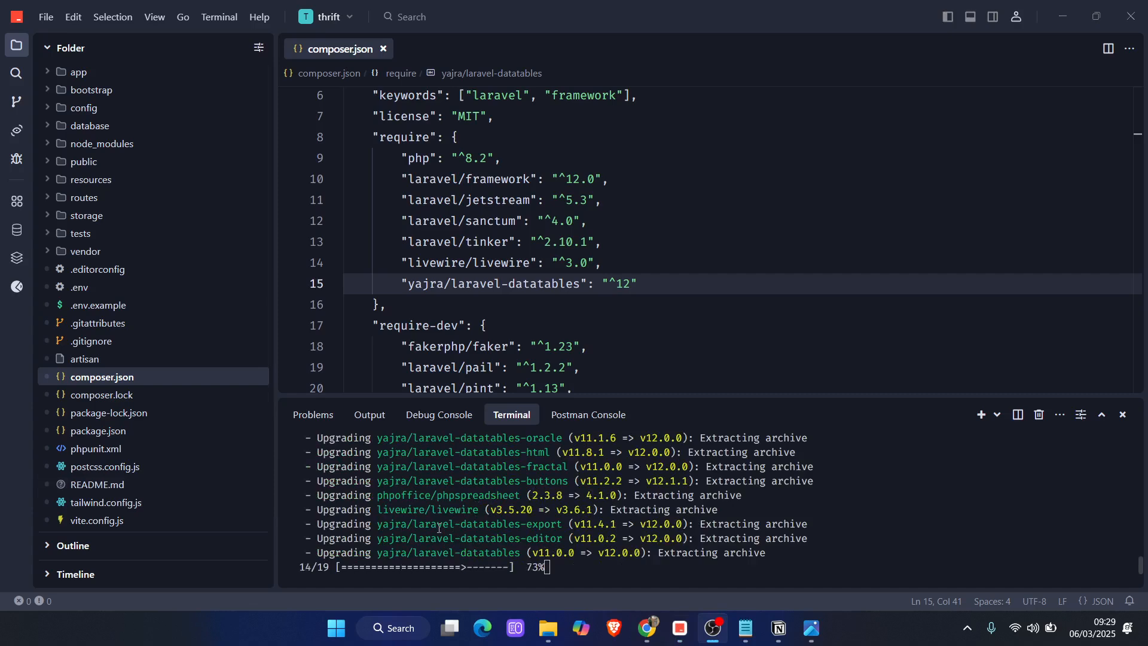
scroll(454, 521, up, 4)
scroll(443, 532, down, 4)
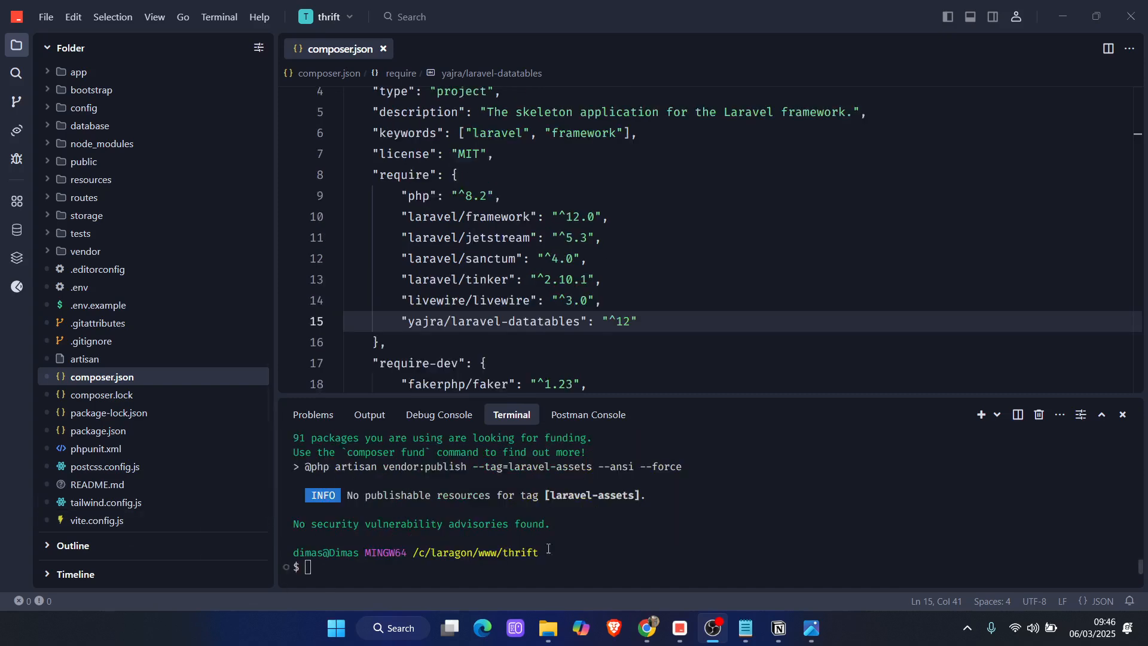
scroll(517, 486, up, 5)
scroll(517, 486, down, 3)
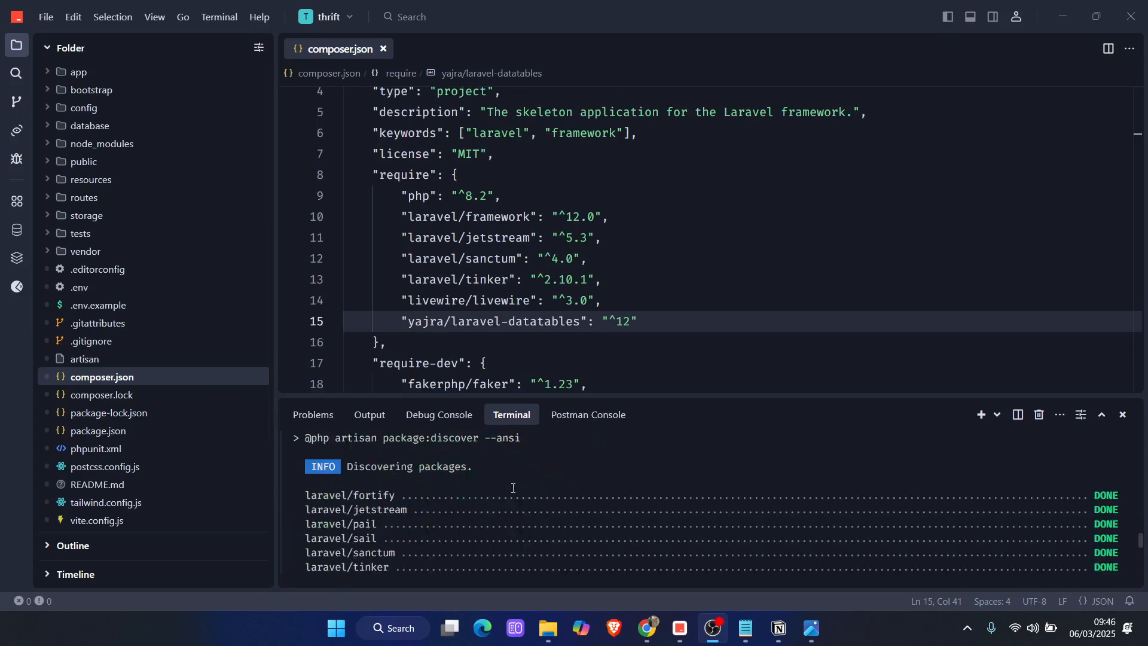
scroll(506, 507, up, 3)
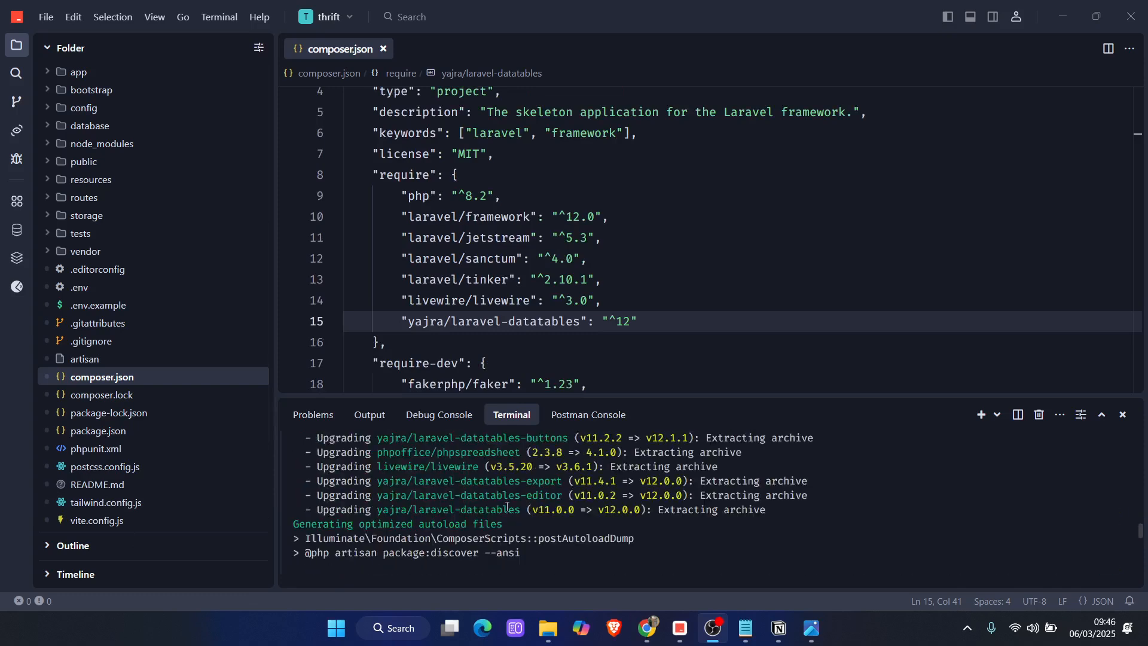
Switch to the browser and open lucidchart.com/pages in a new tab
click(1062, 16)
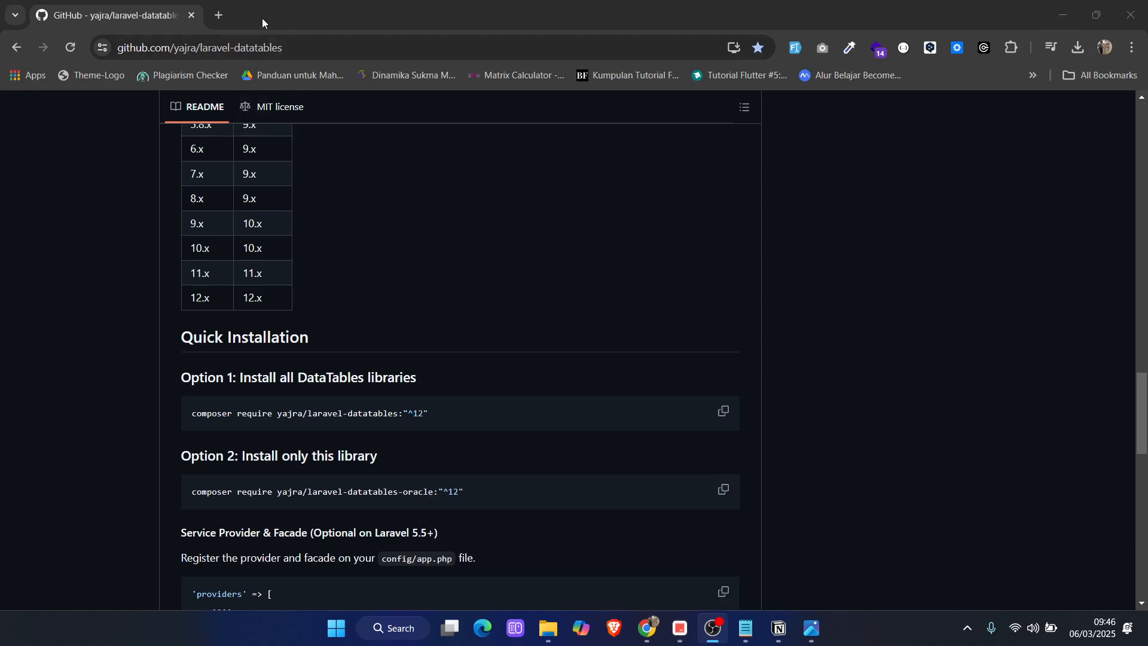
click(227, 15)
click(237, 41)
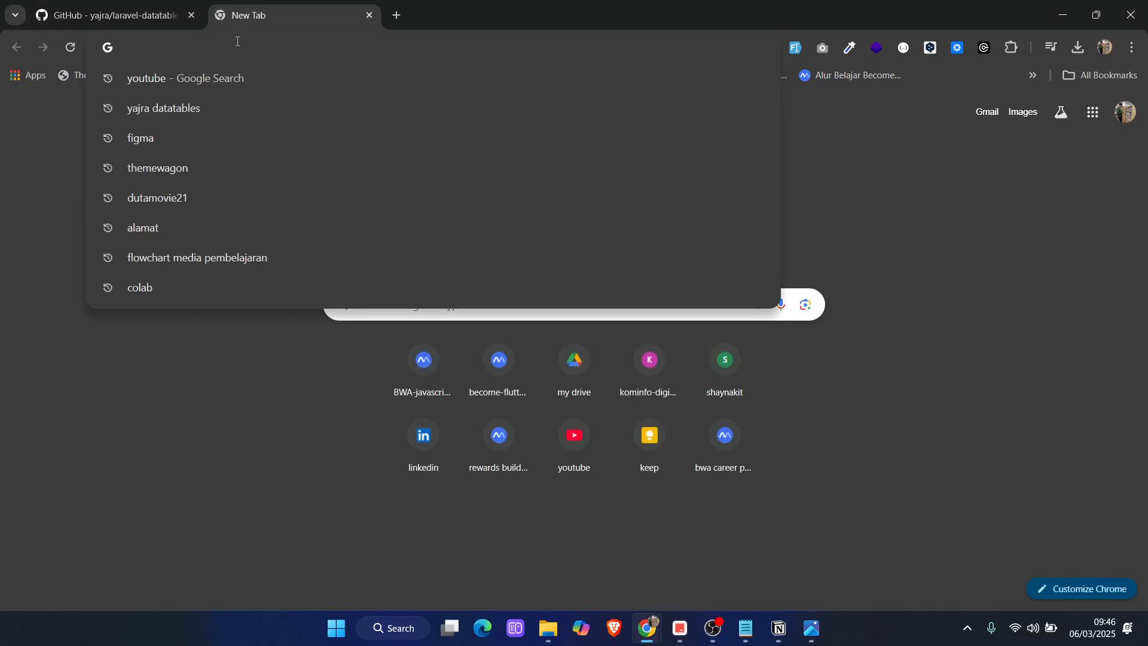
text(lucidchart.com/pages)
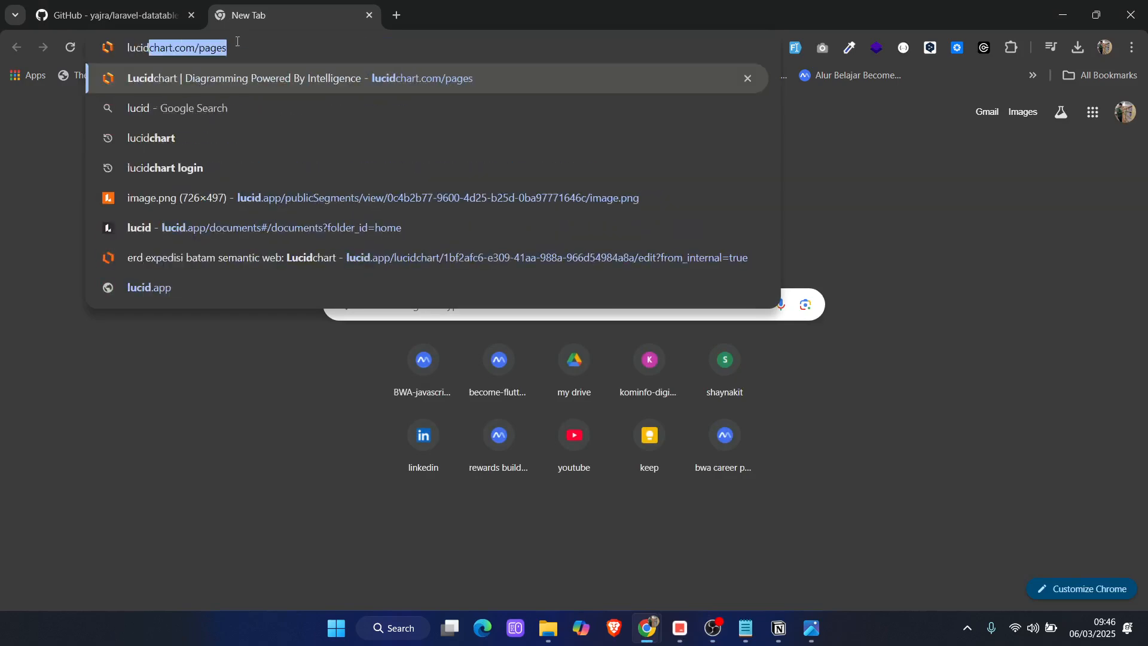
key(Return)
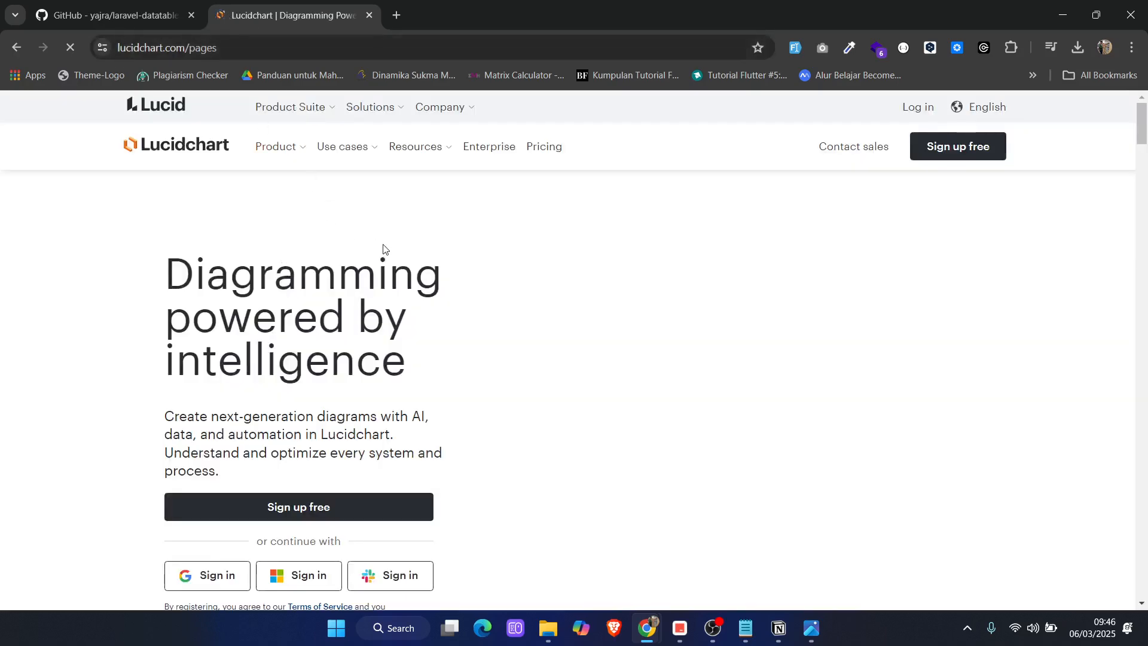
Sign in to Lucidchart with the Google account
scroll(377, 269, down, 6)
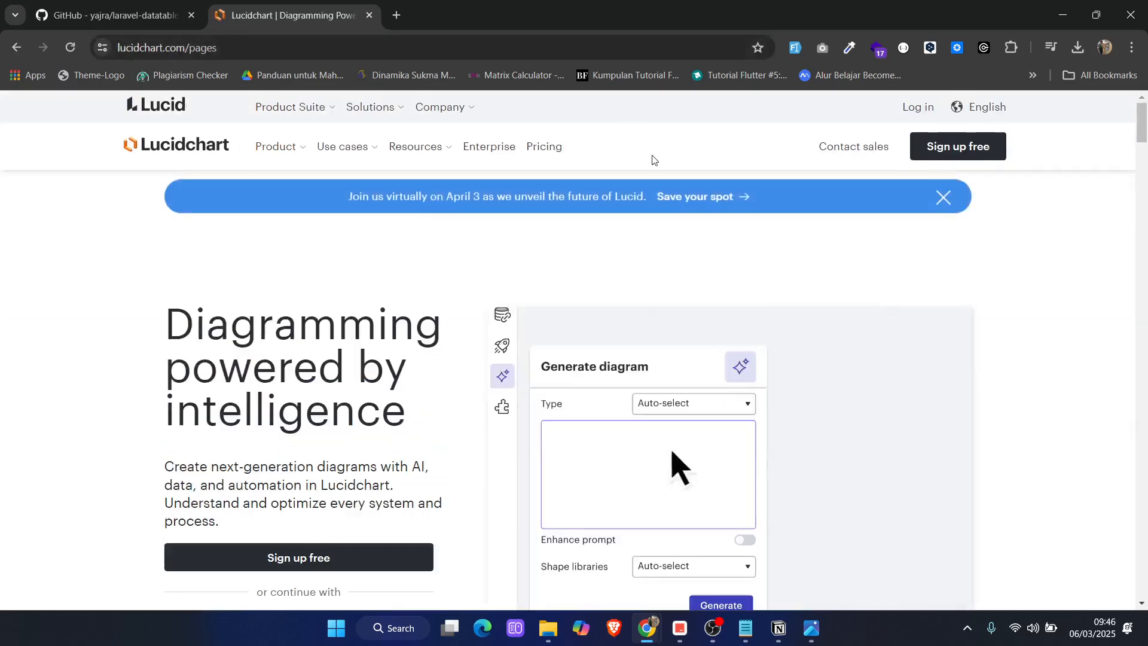
scroll(203, 352, down, 4)
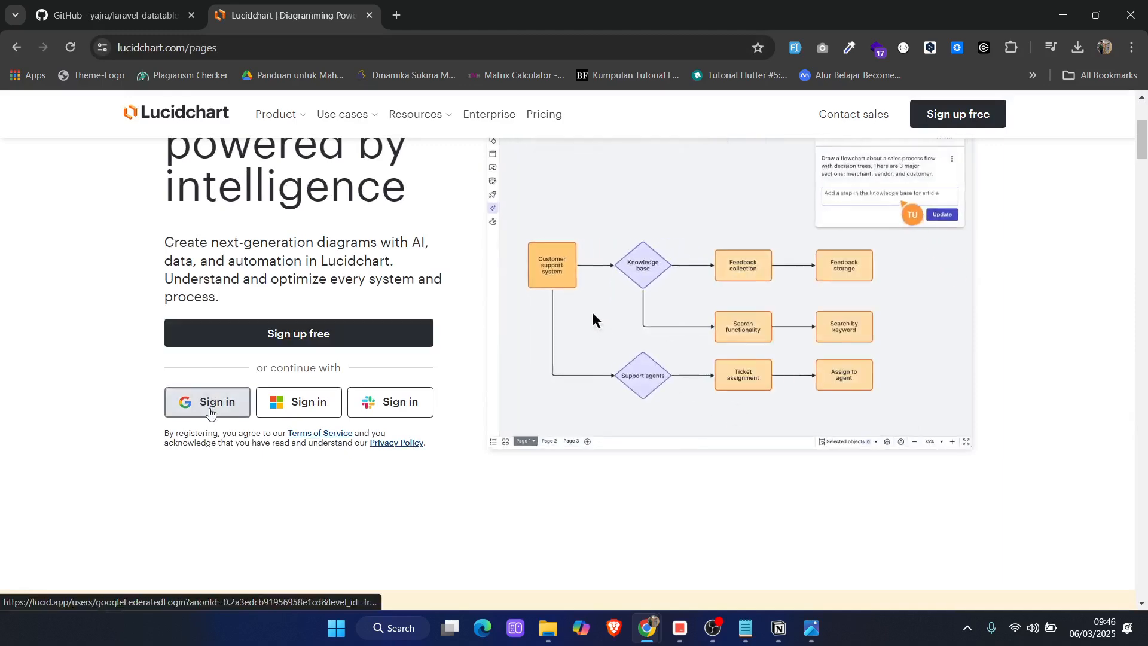
click(210, 413)
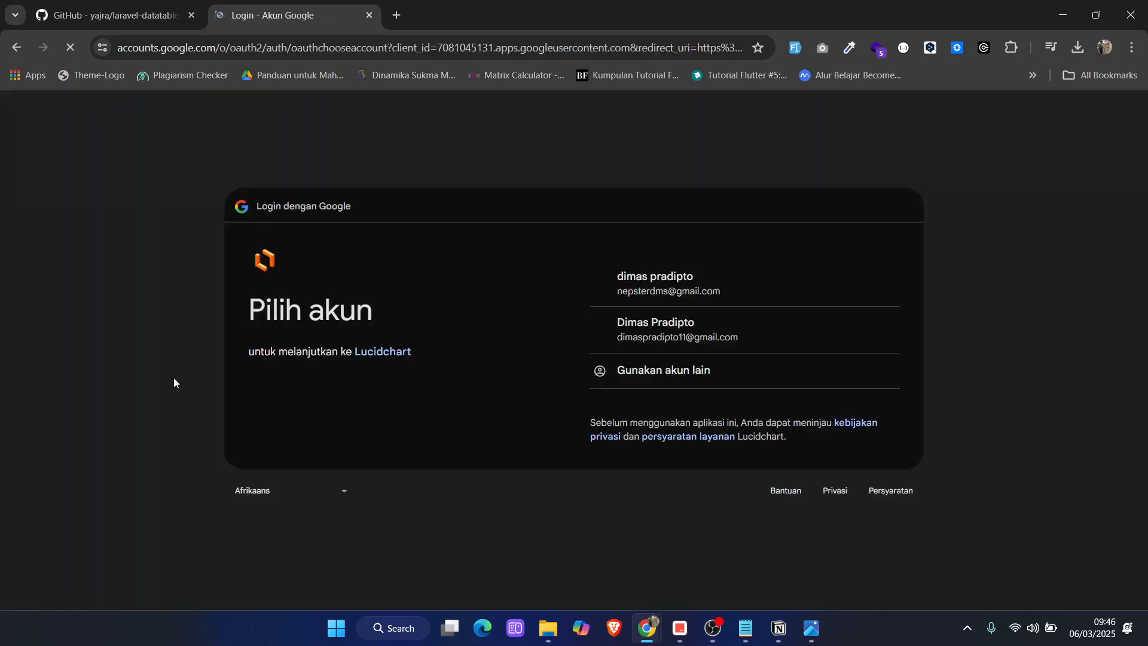
click(661, 289)
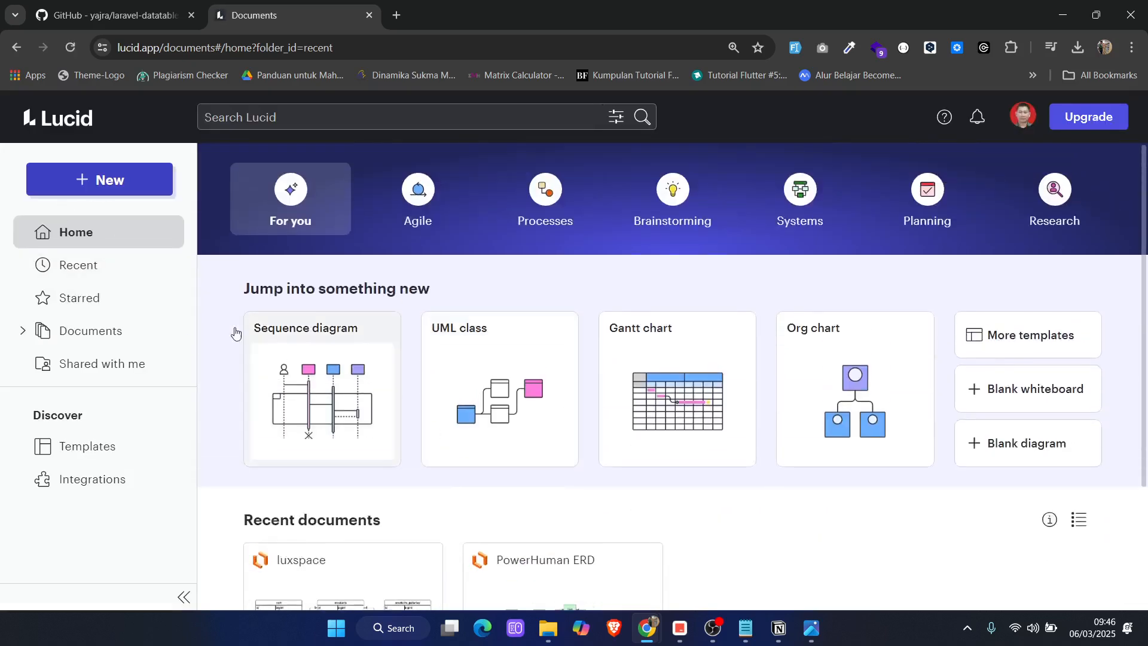
Create a new blank Lucidchart document
click(99, 180)
mouse_move(94, 218)
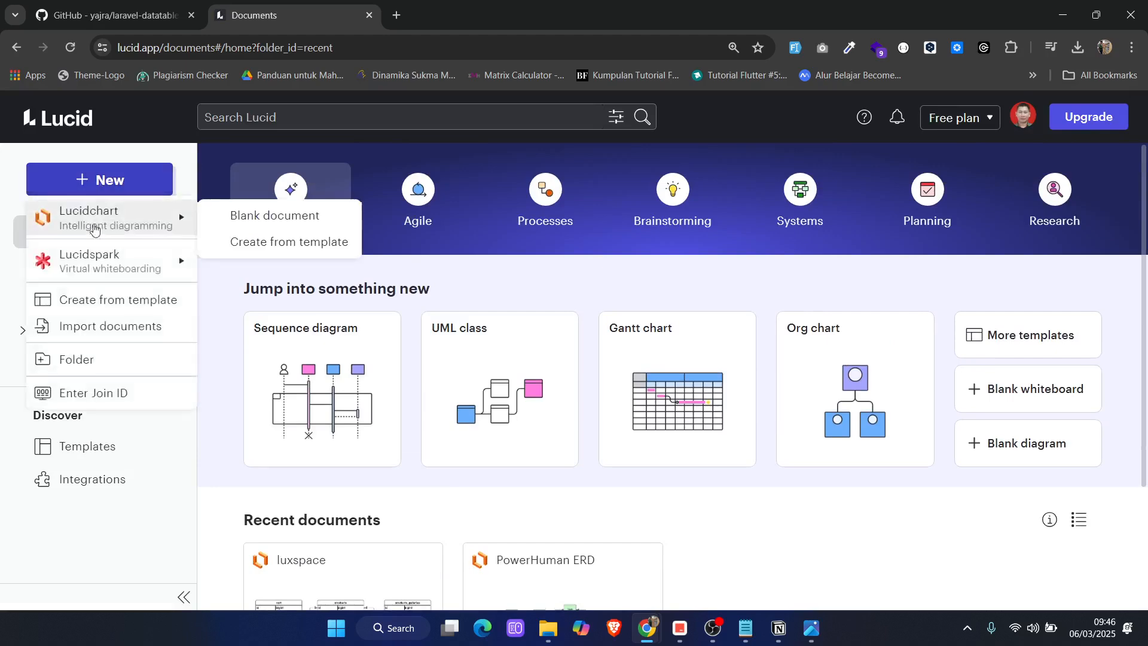
click(254, 216)
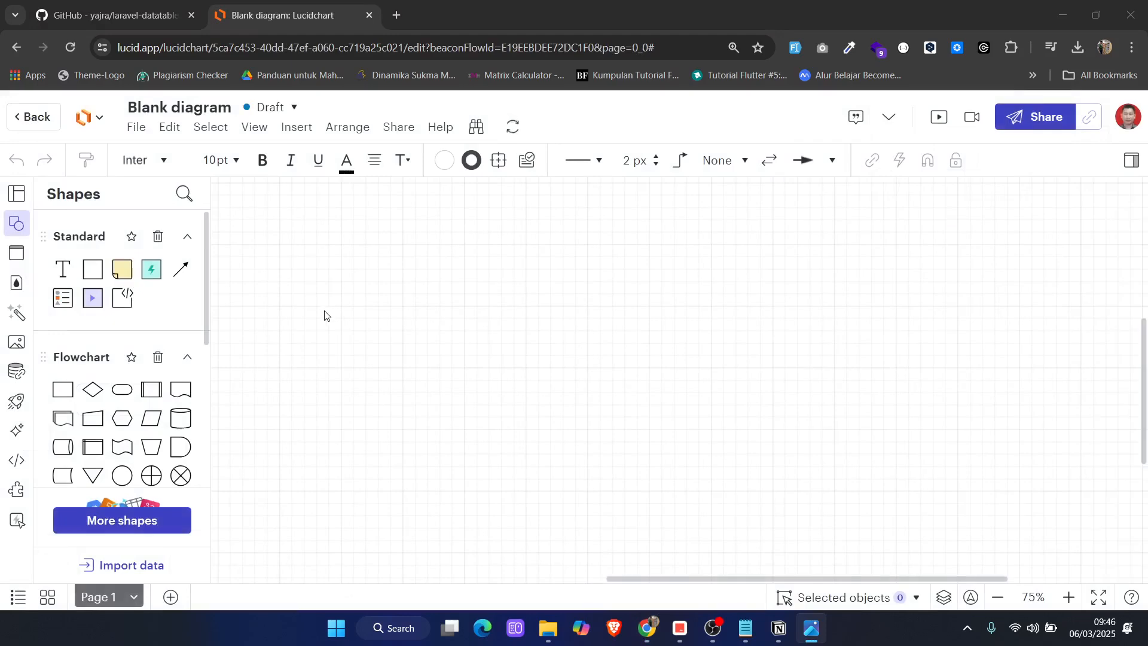
click(189, 108)
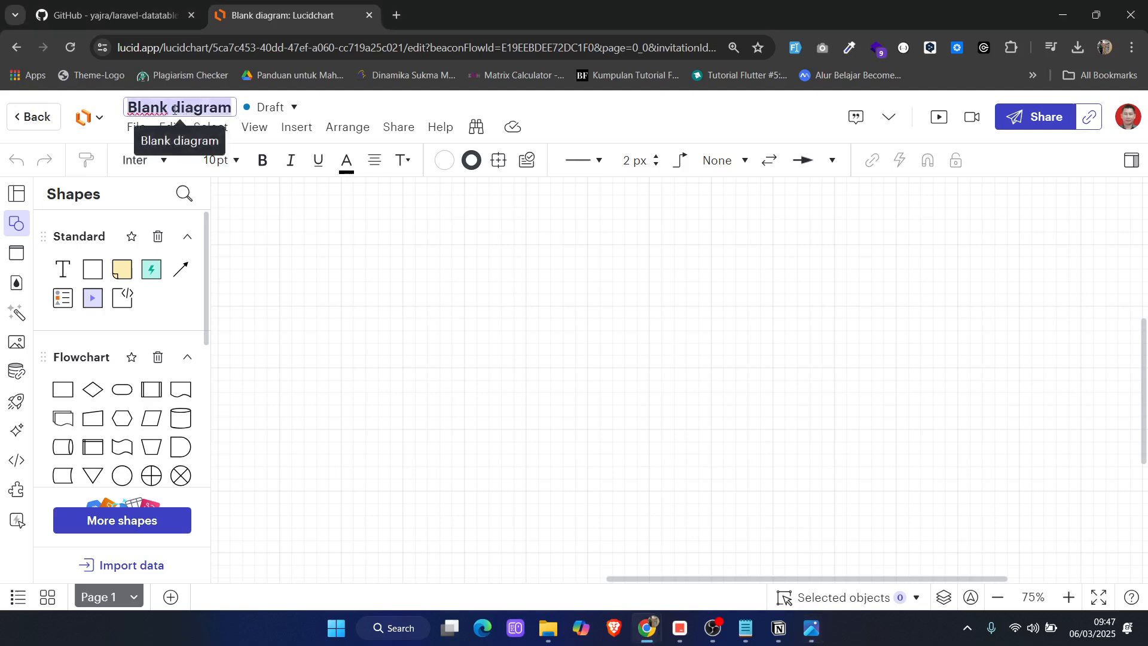
click(370, 285)
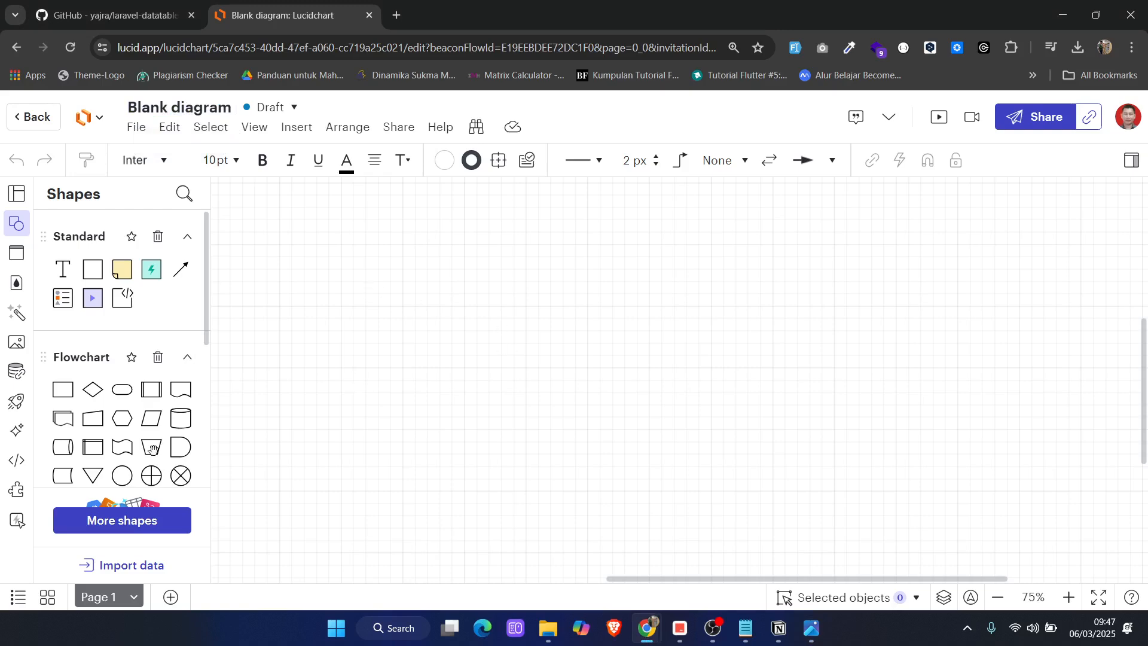
Look through the shape libraries and collapse the Flowchart, Standard and Shapes groups
scroll(153, 449, down, 8)
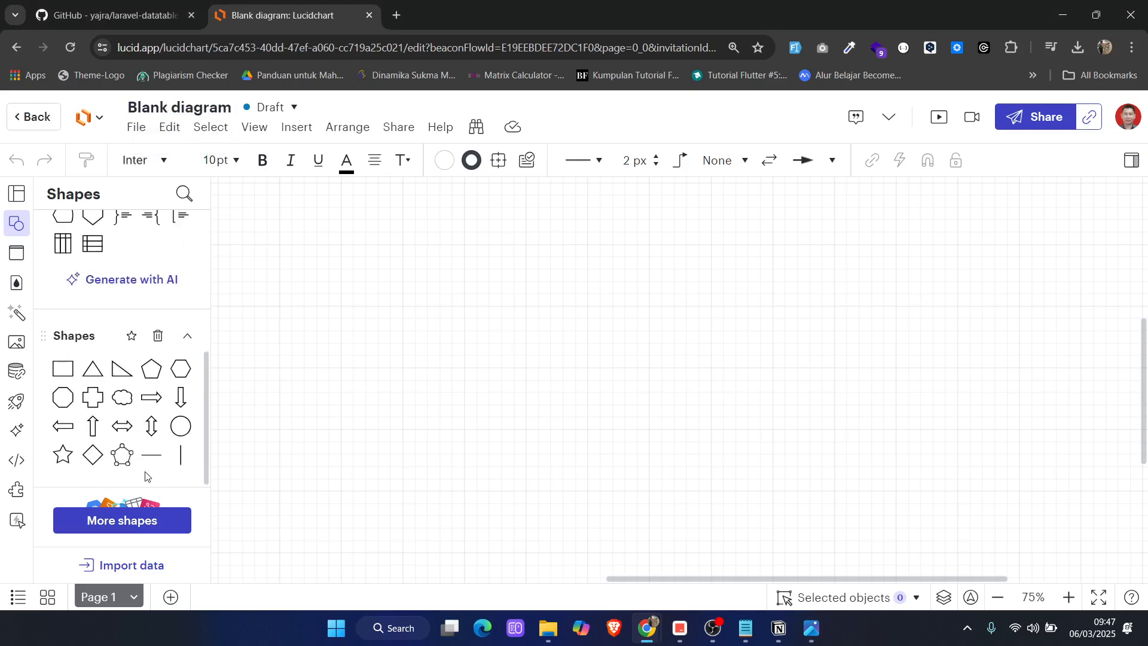
scroll(145, 476, up, 4)
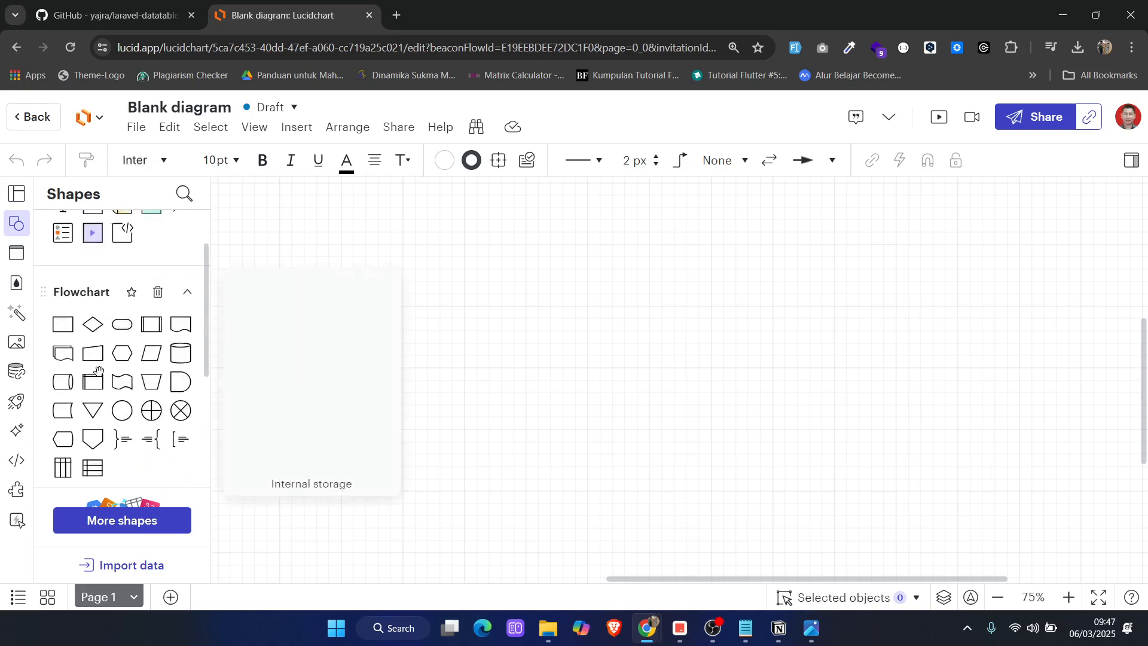
scroll(99, 445, down, 2)
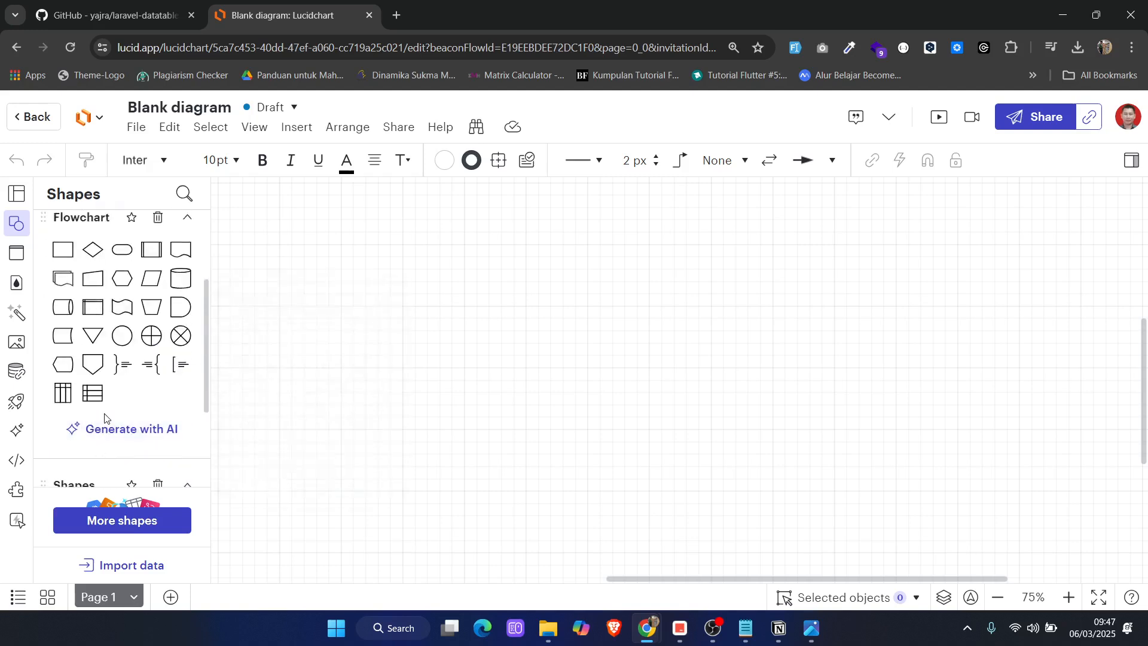
scroll(105, 421, down, 4)
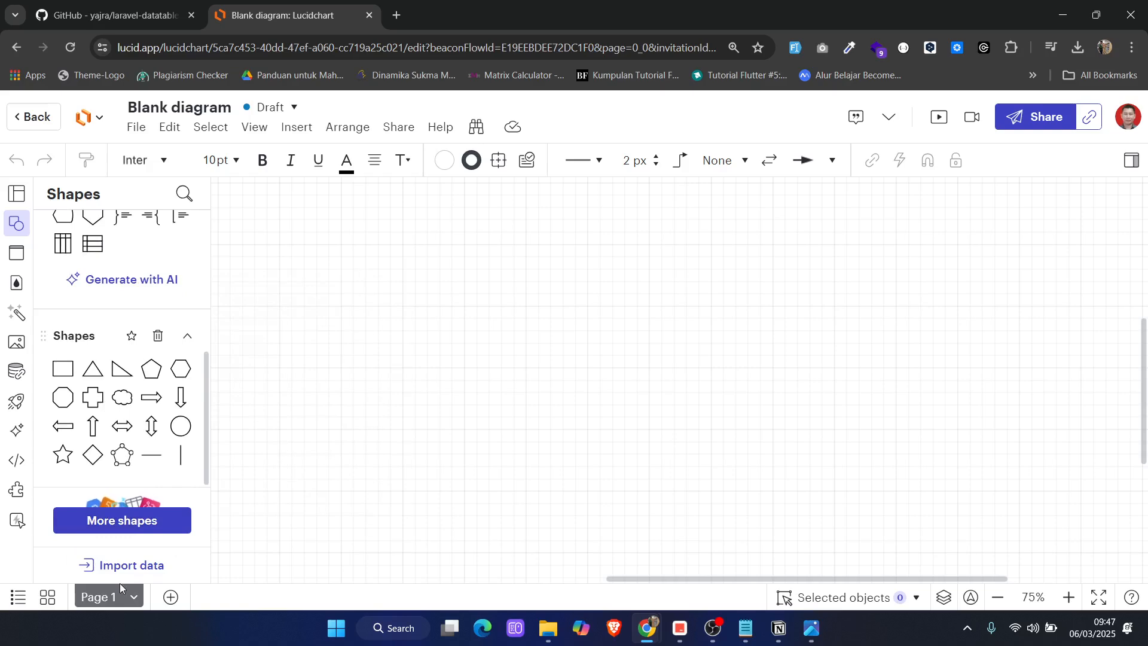
scroll(95, 426, up, 8)
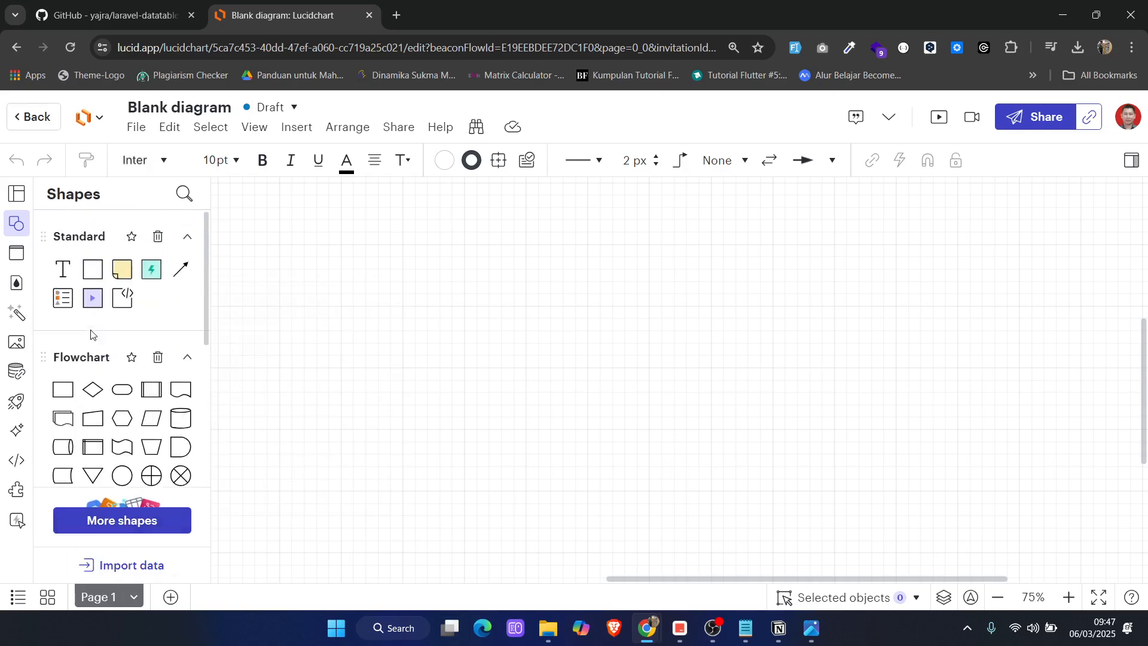
click(187, 357)
click(187, 237)
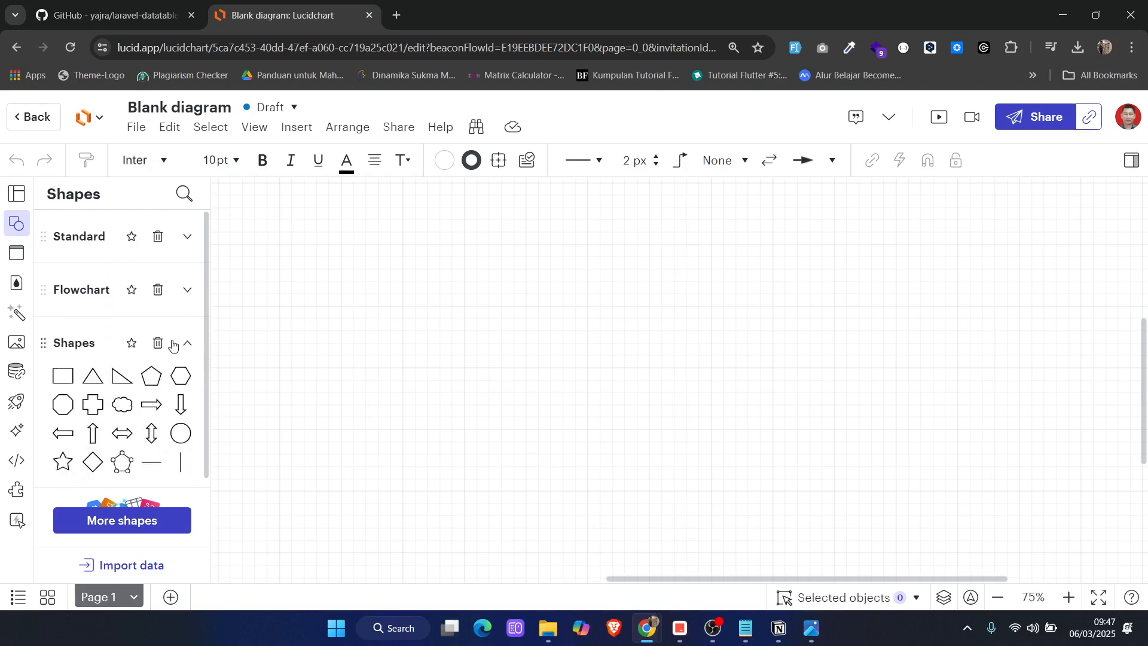
click(186, 343)
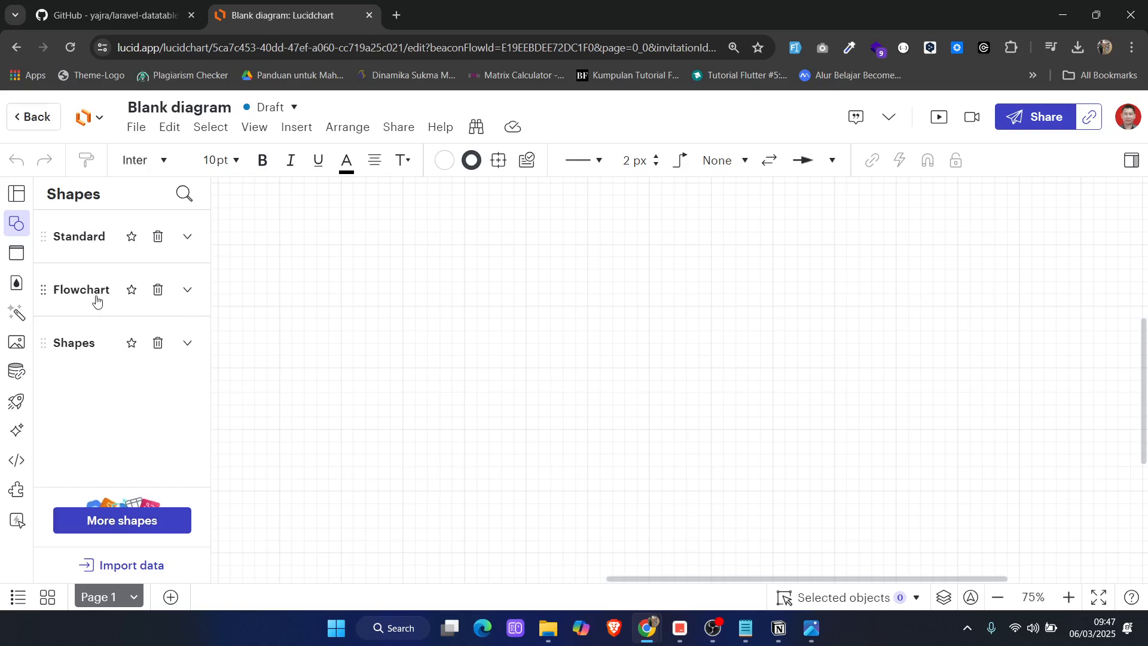
Add the Entity Relationship library from the standard libraries to the document's shapes
click(122, 526)
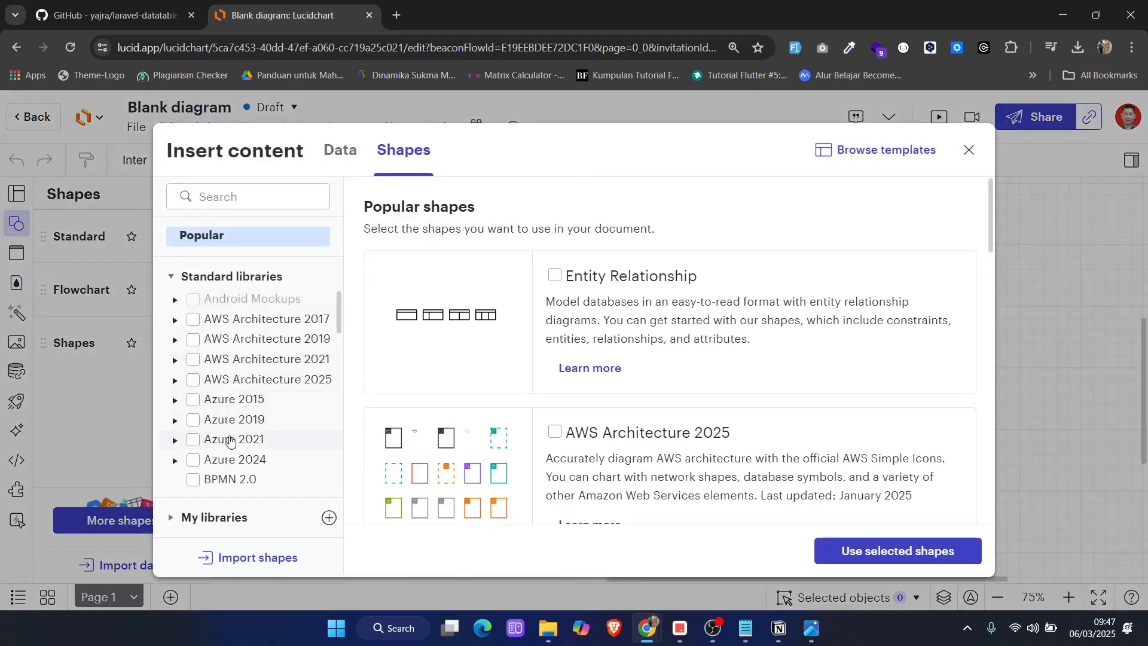
scroll(230, 441, down, 4)
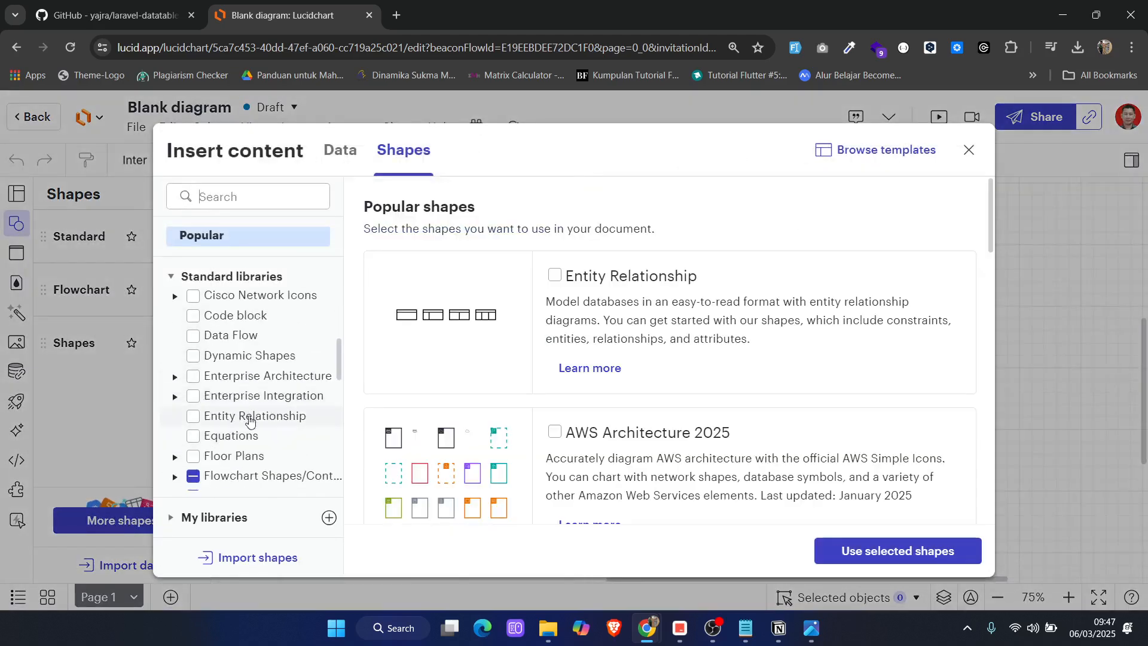
click(193, 417)
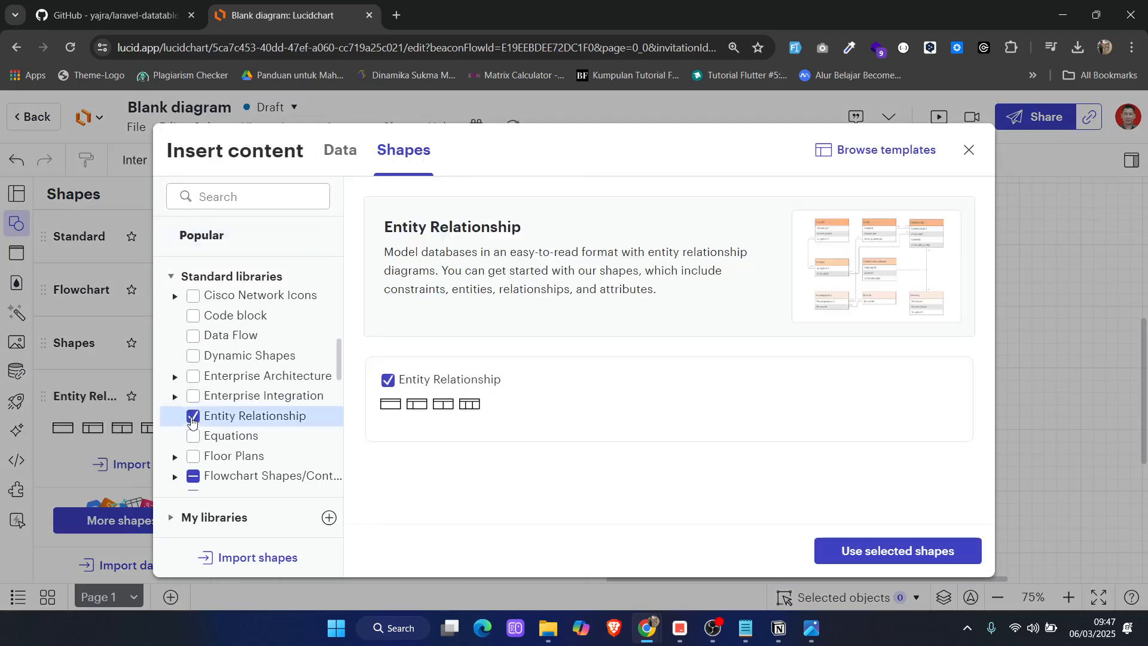
click(873, 552)
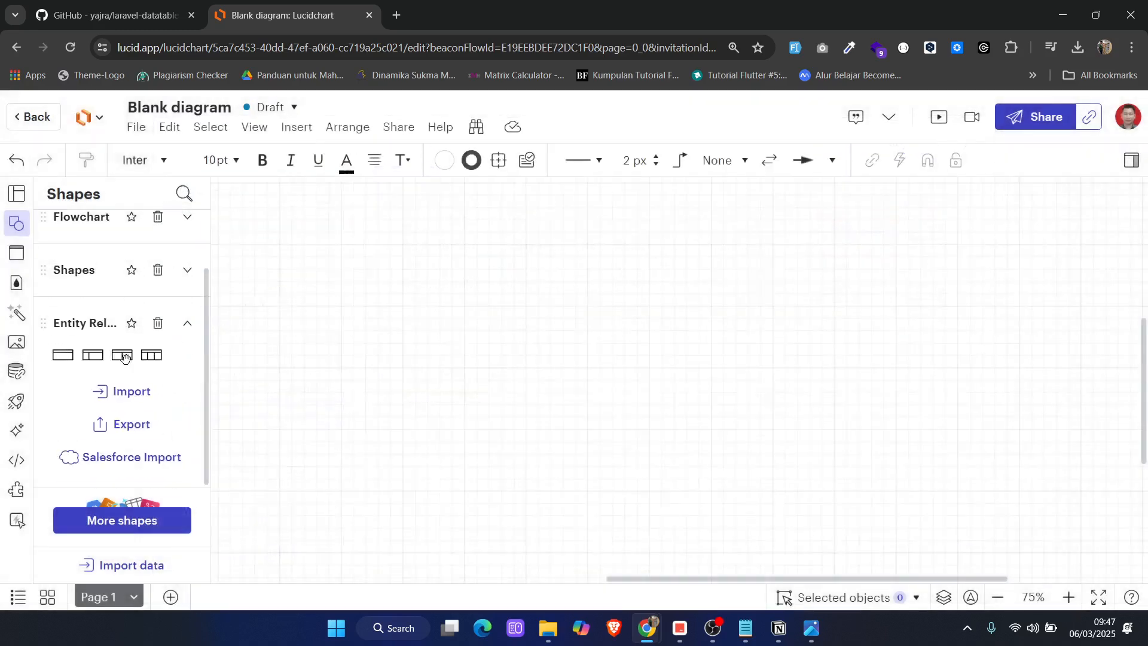
Place the two-column Entity shape with Key and Field cells on the upper middle of the canvas
mouse_move(108, 359)
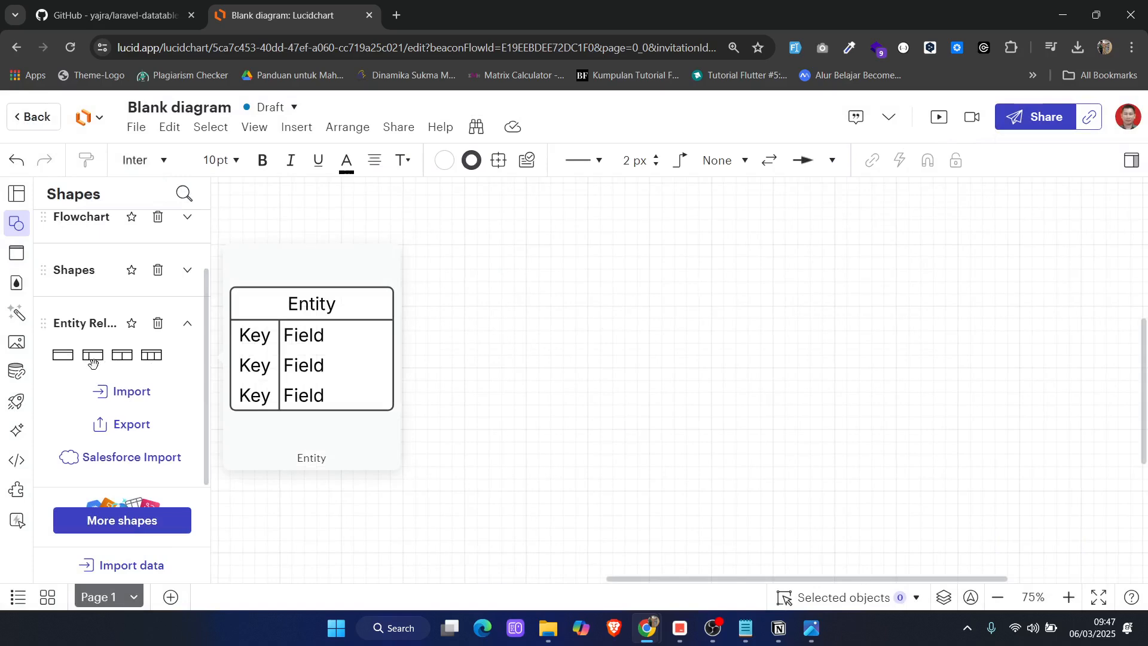
click(92, 361)
drag(708, 352, 470, 302)
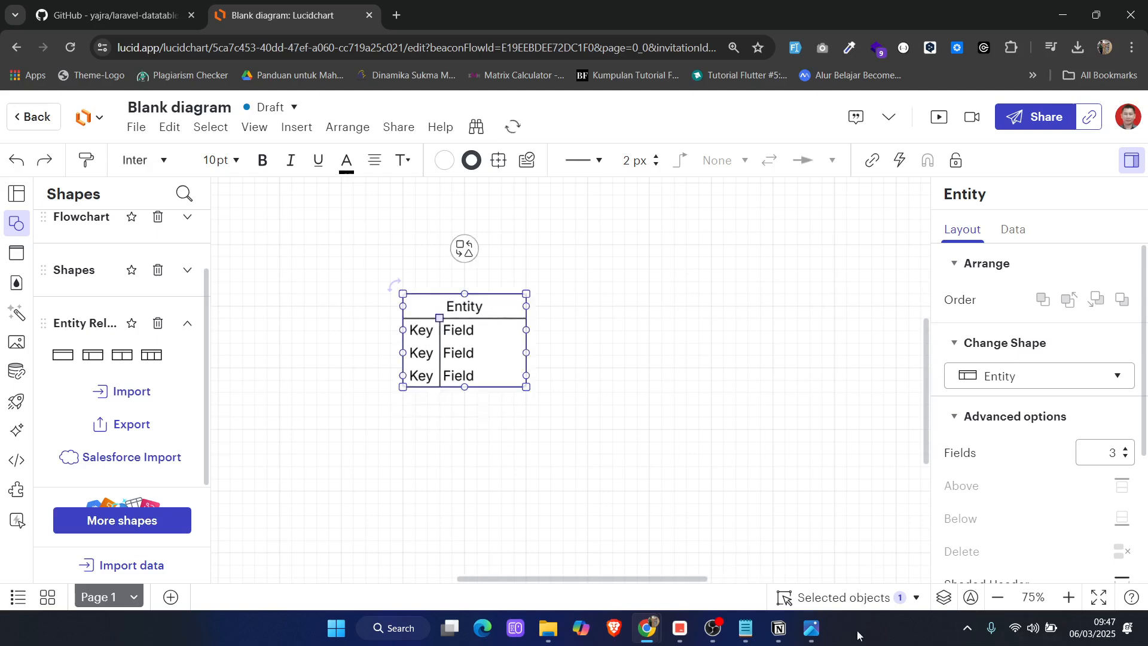
Check the table list in the Notepad notes and title the entity "pdoducts"
click(747, 638)
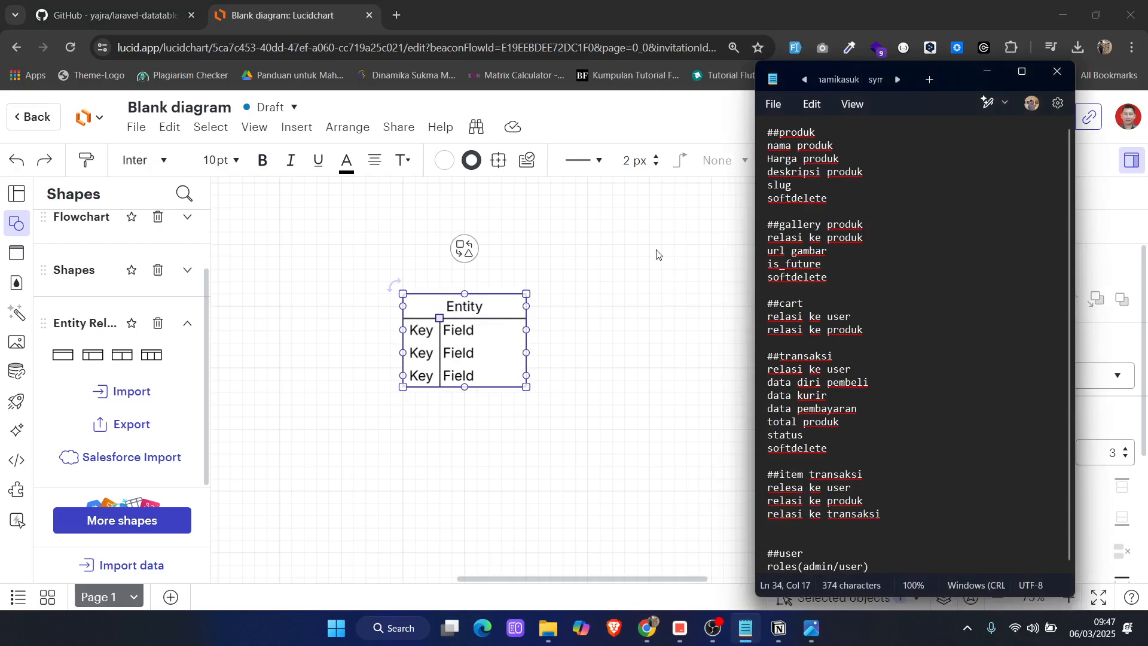
double_click(465, 307)
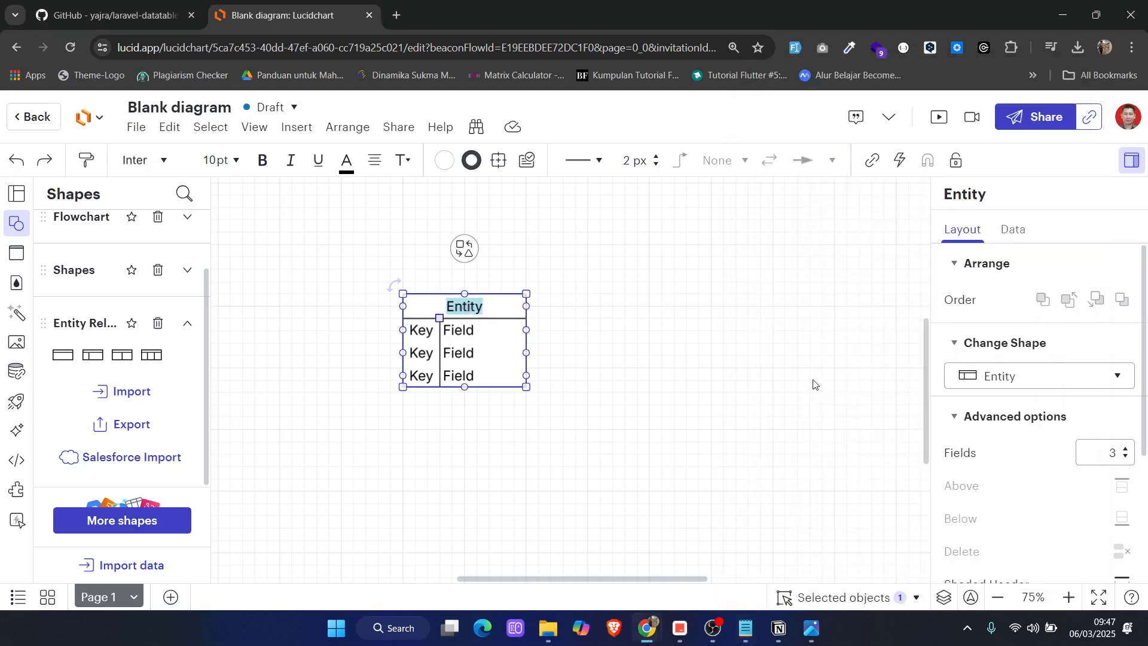
text(pdo)
text(d)
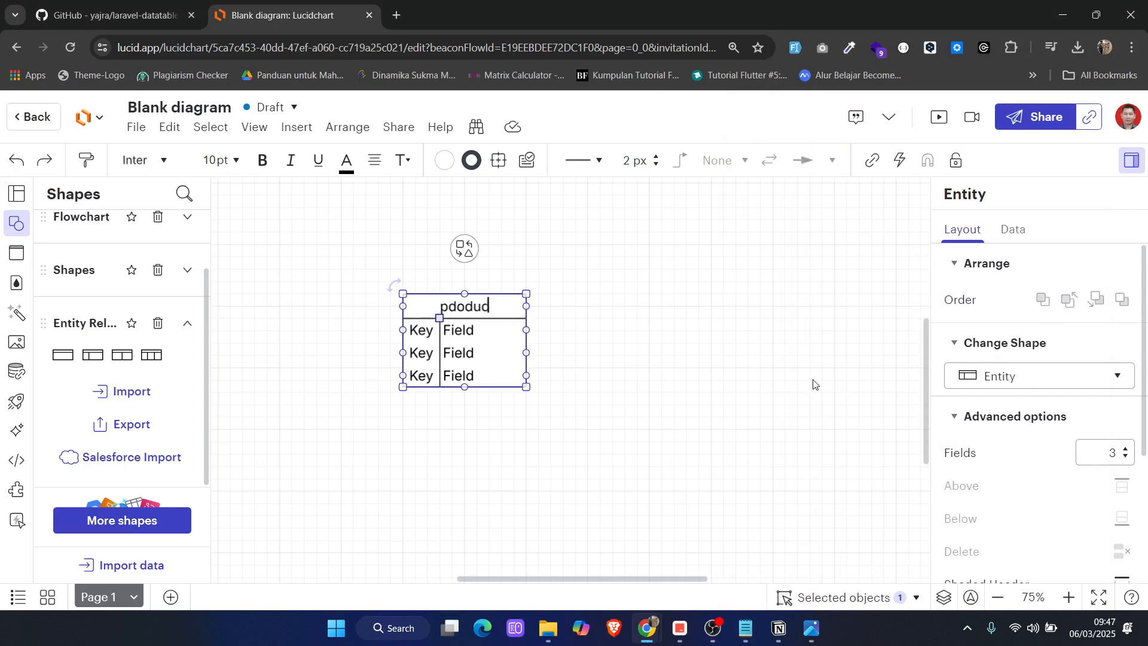
key(BackSpace)
text(cts)
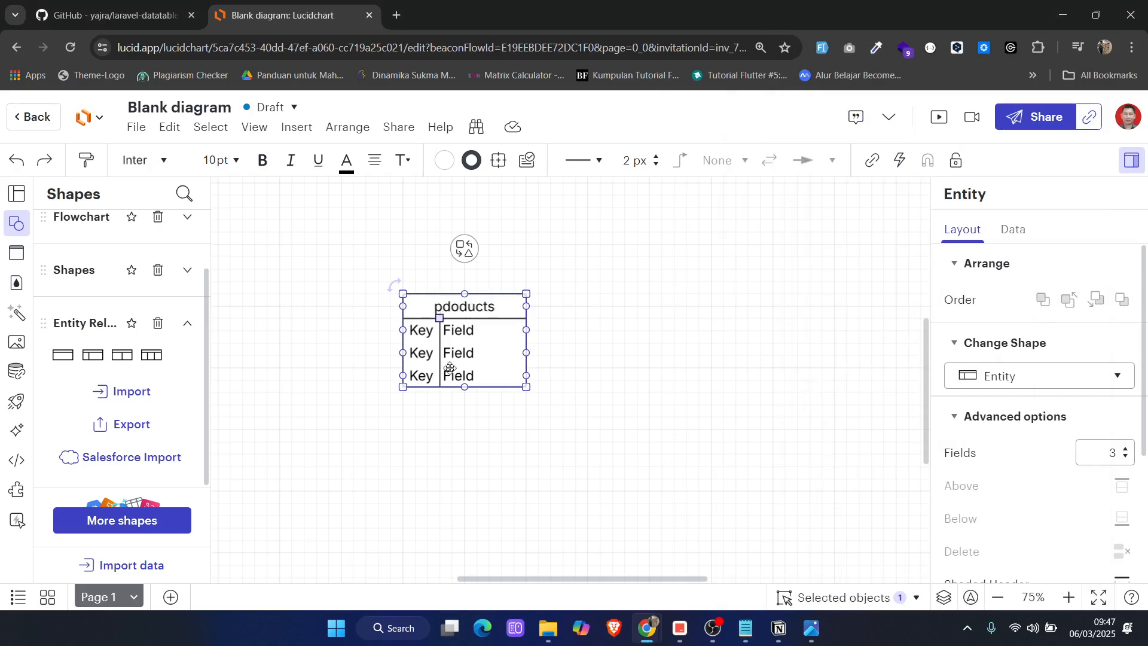
Fill the entity's first row with id and bigint, and its second row with name and varchar
double_click(425, 339)
key(BackSpace)
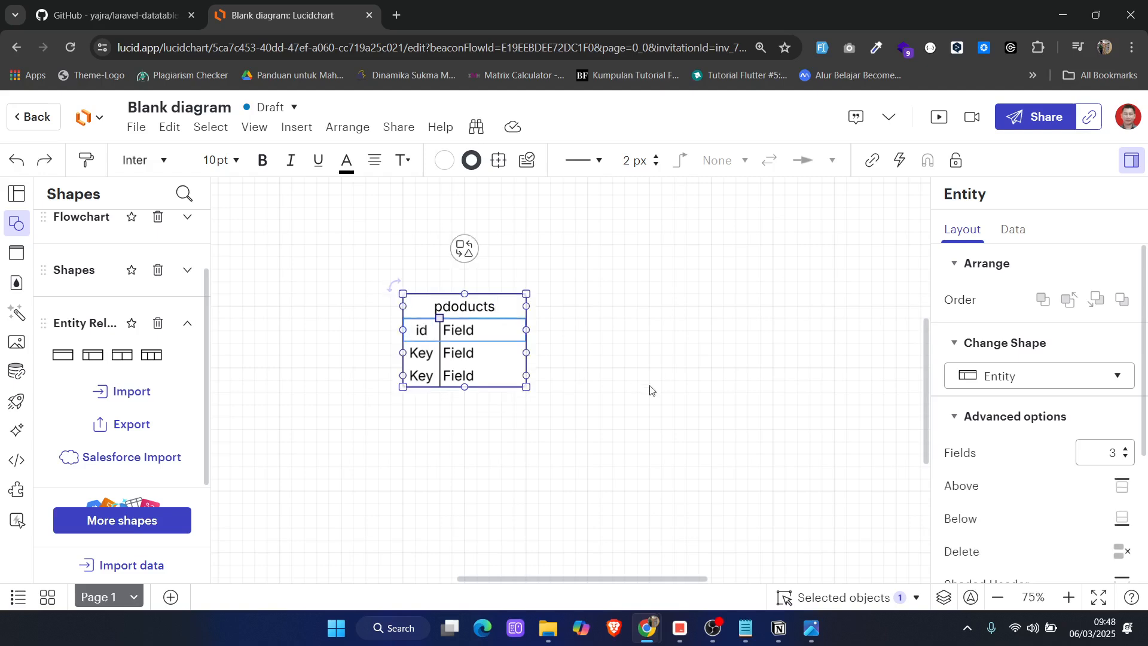
key(Tab)
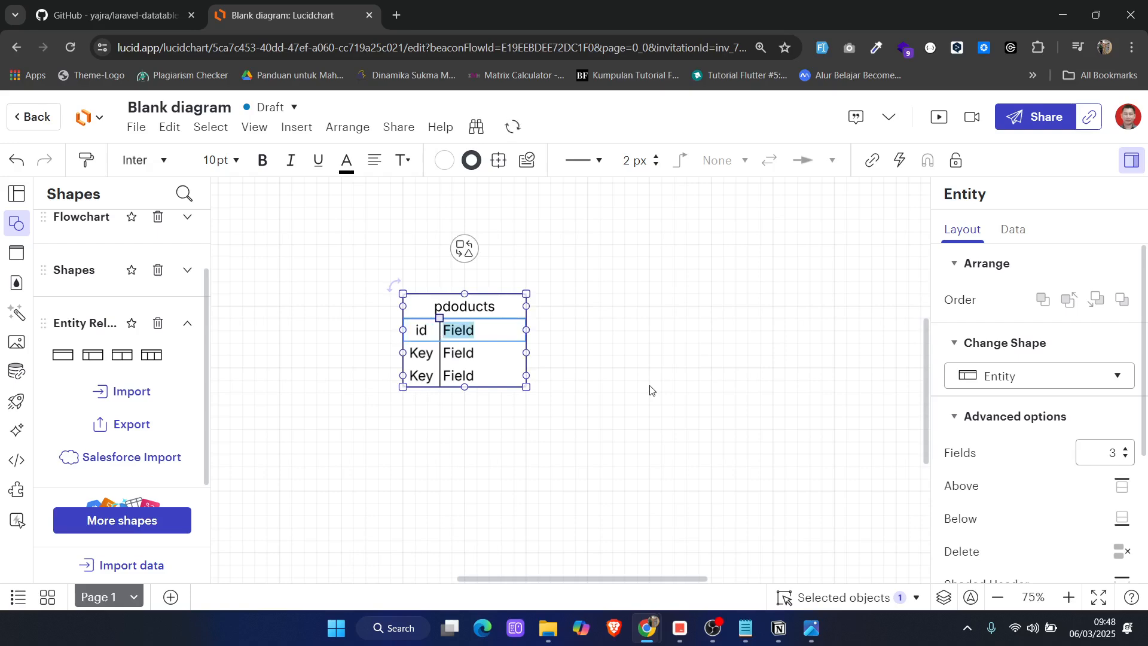
text(bi)
text(gn)
text(nt)
key(Tab)
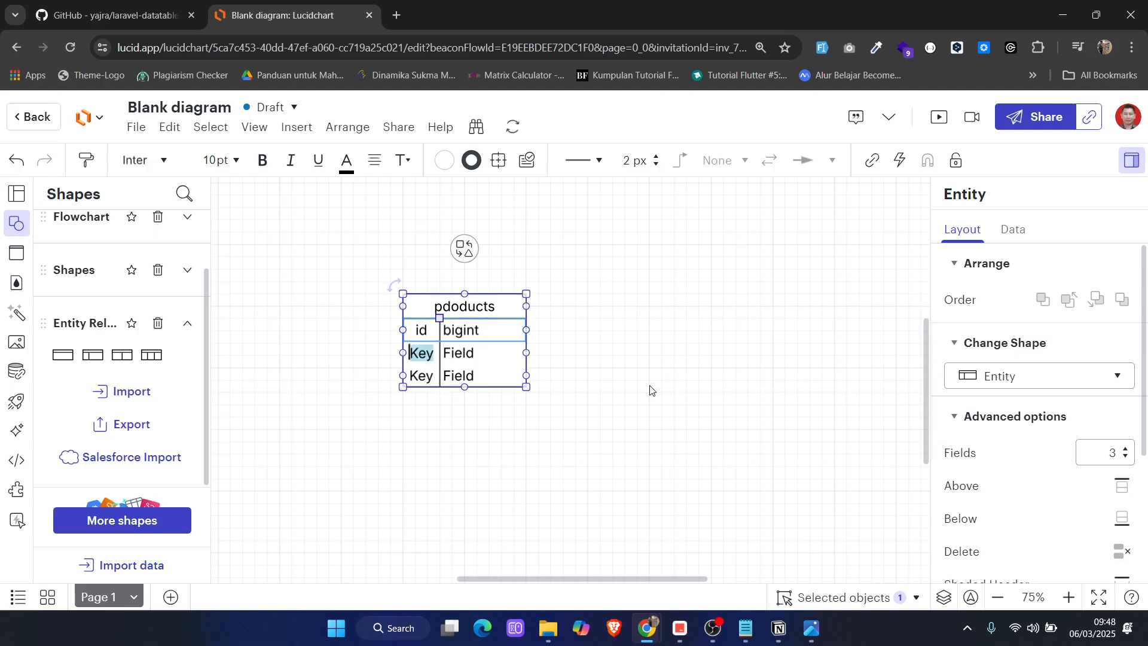
text(name)
key(Tab)
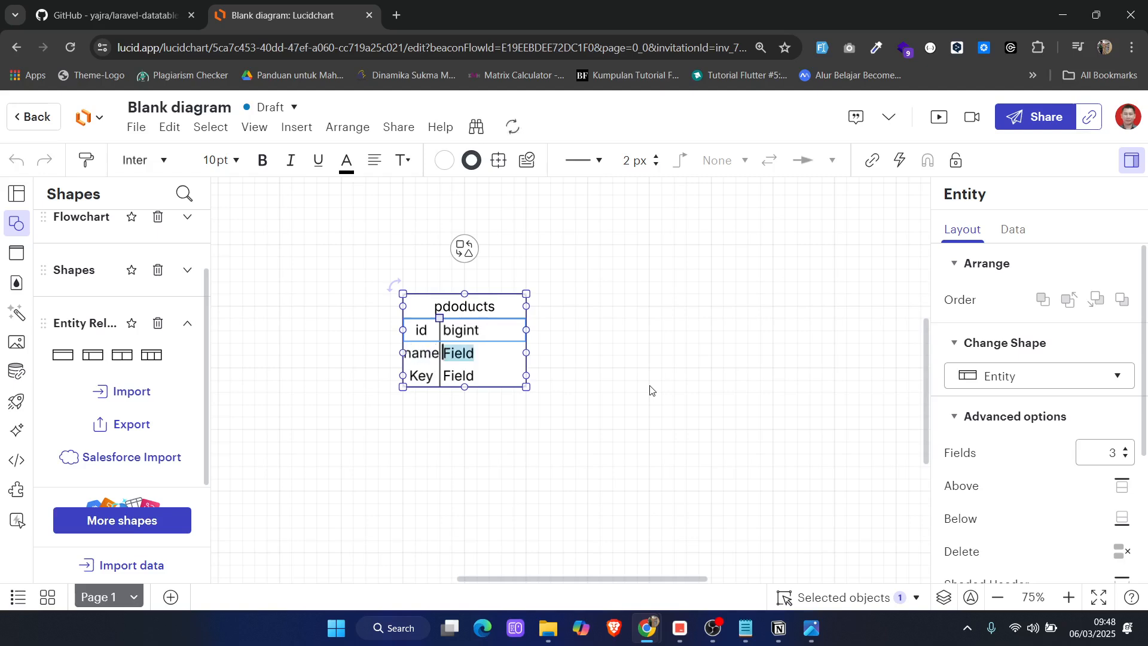
text(varchar)
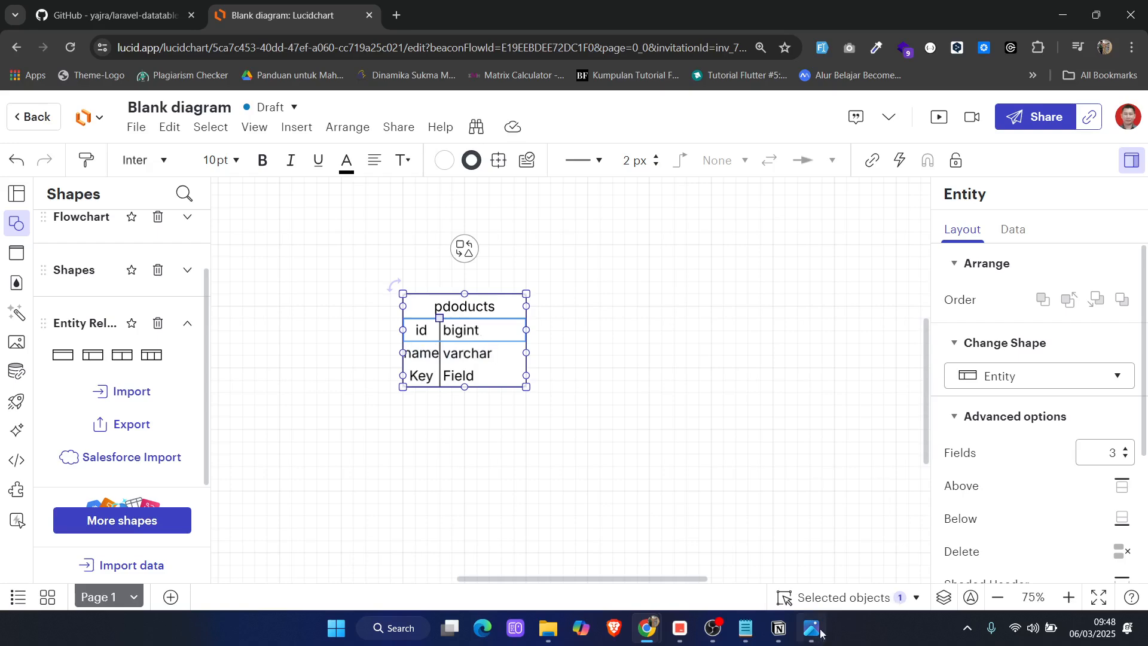
key(super+Left)
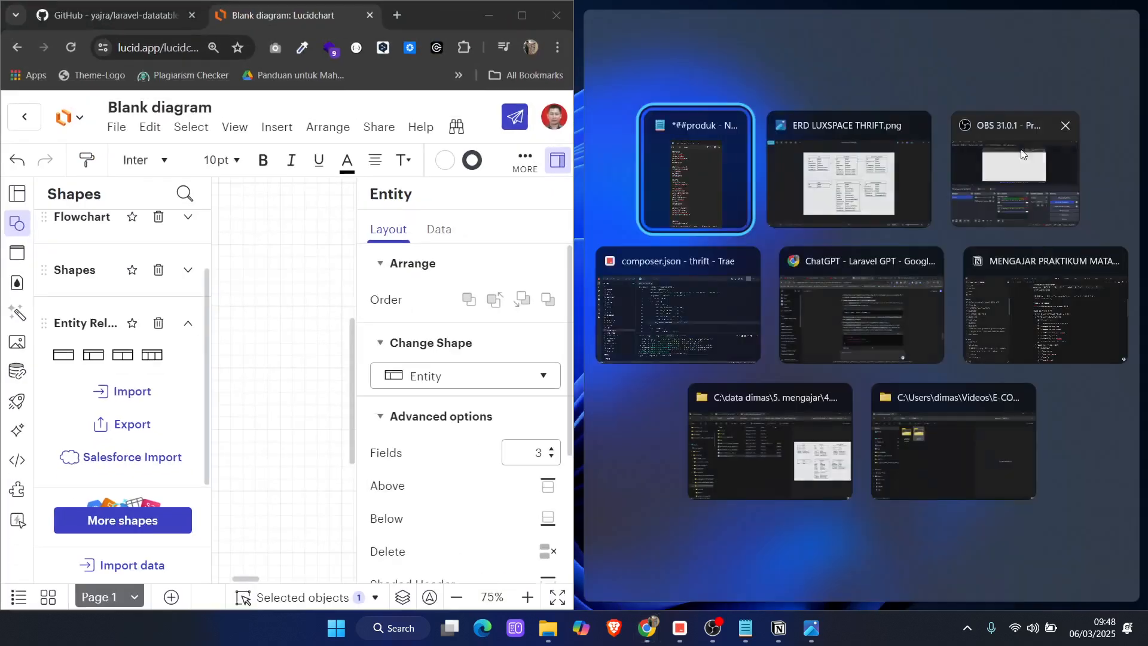
click(704, 160)
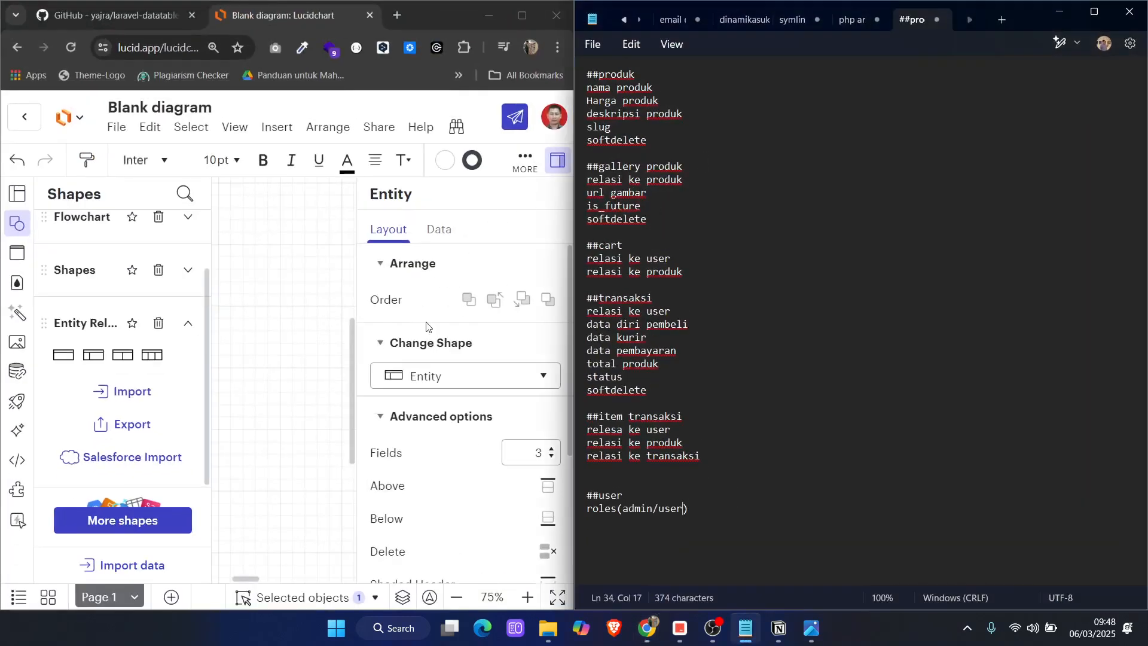
scroll(427, 327, down, 3)
scroll(383, 425, up, 3)
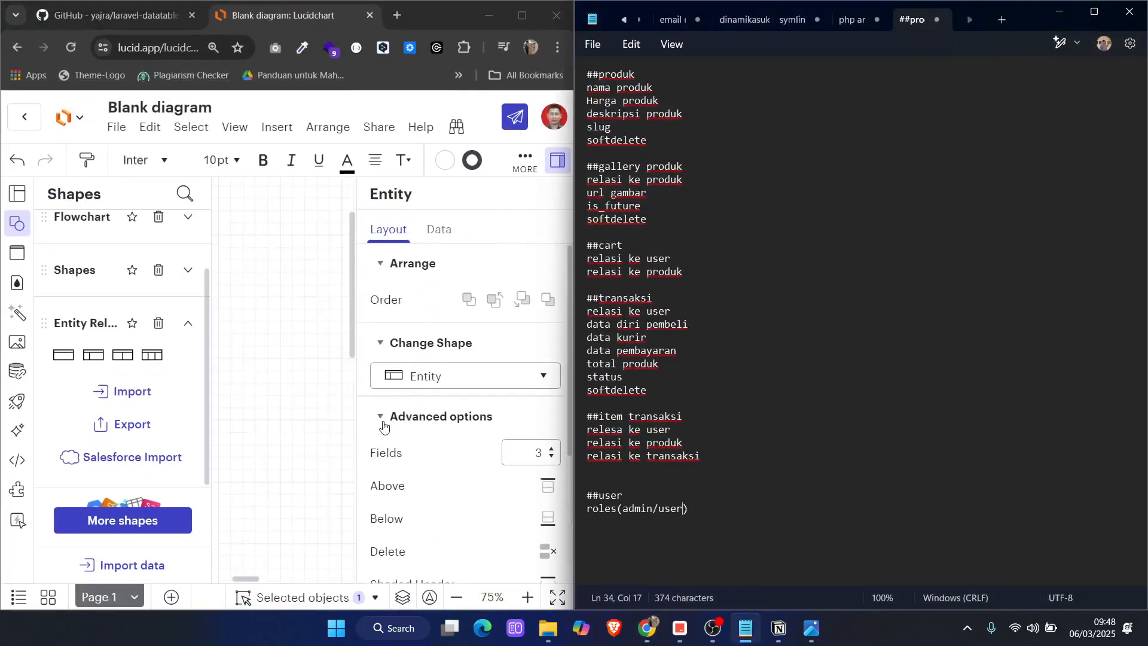
click(1095, 12)
click(1093, 12)
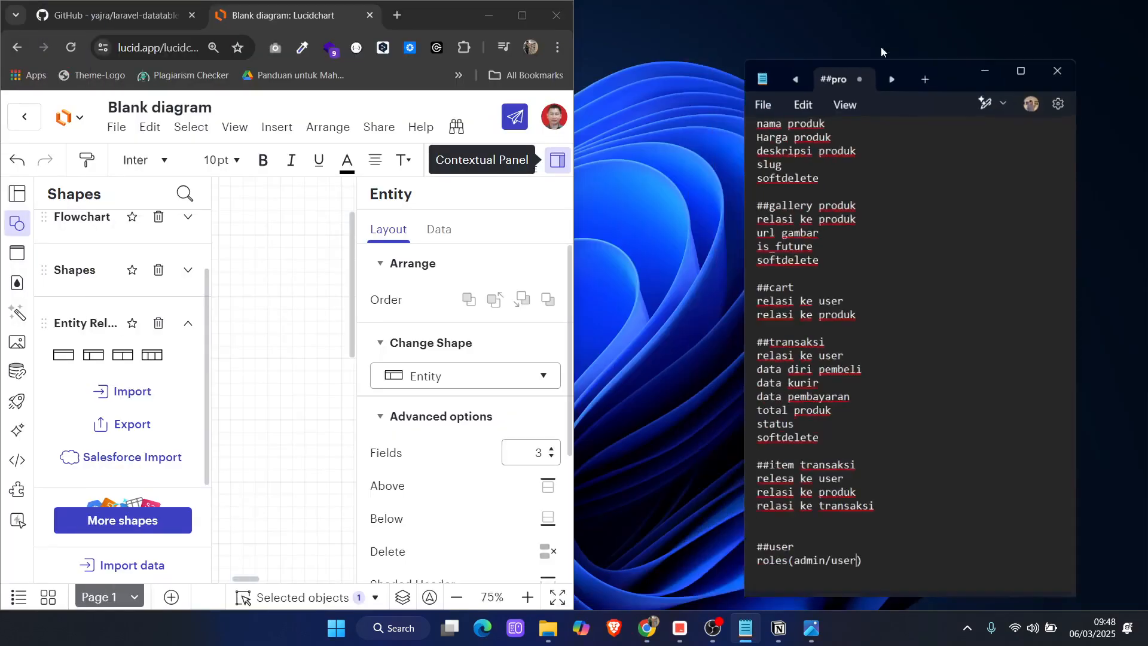
click(519, 17)
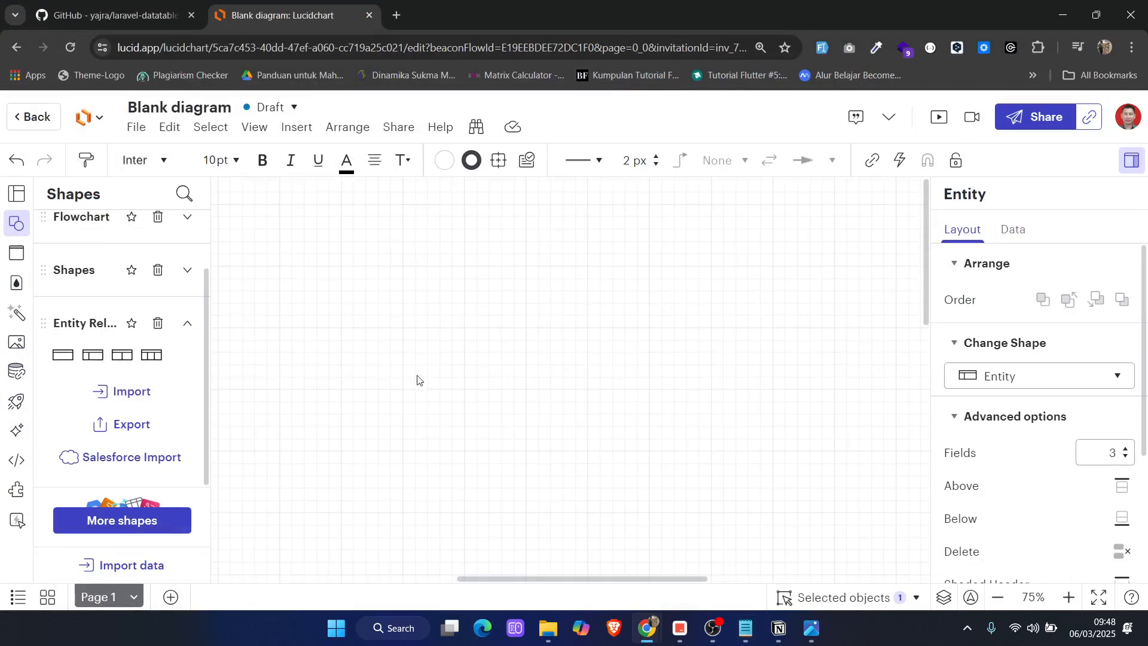
scroll(443, 391, up, 6)
scroll(442, 392, down, 2)
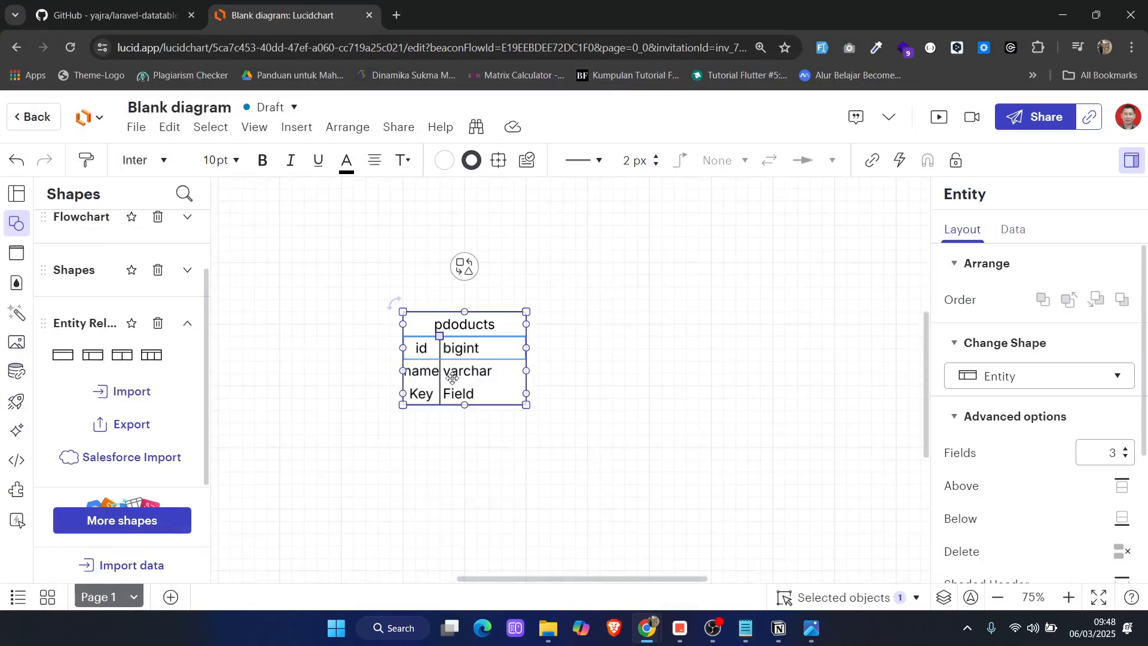
Check the product fields in the Notepad notes and fill the entity's third row with price and bigint
click(424, 394)
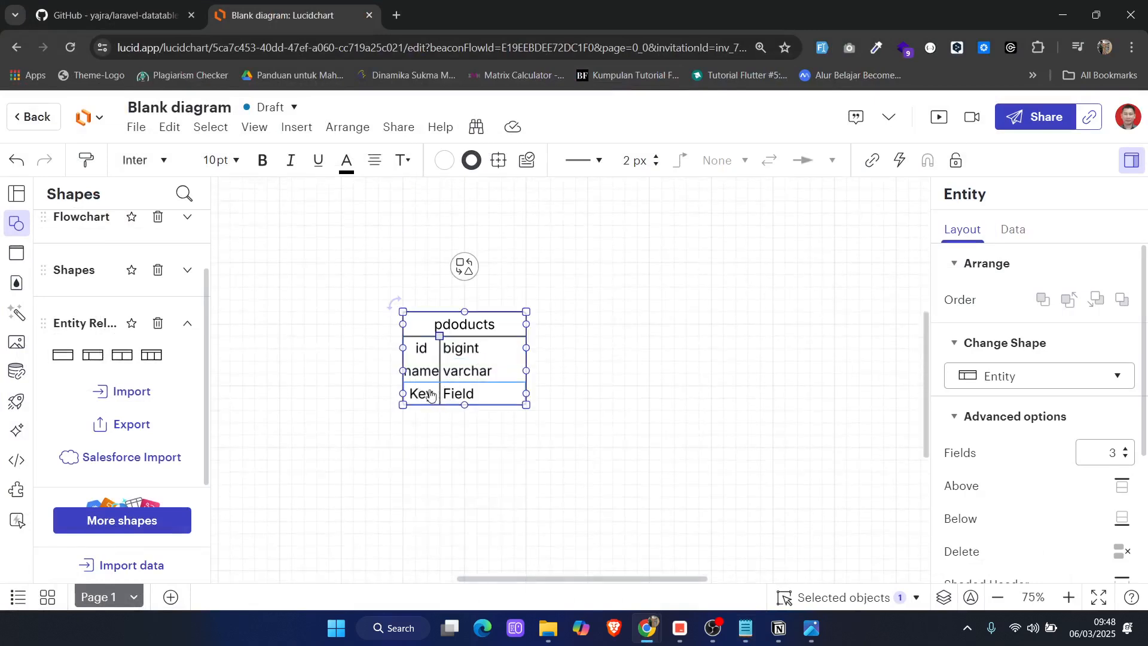
click(422, 394)
click(810, 627)
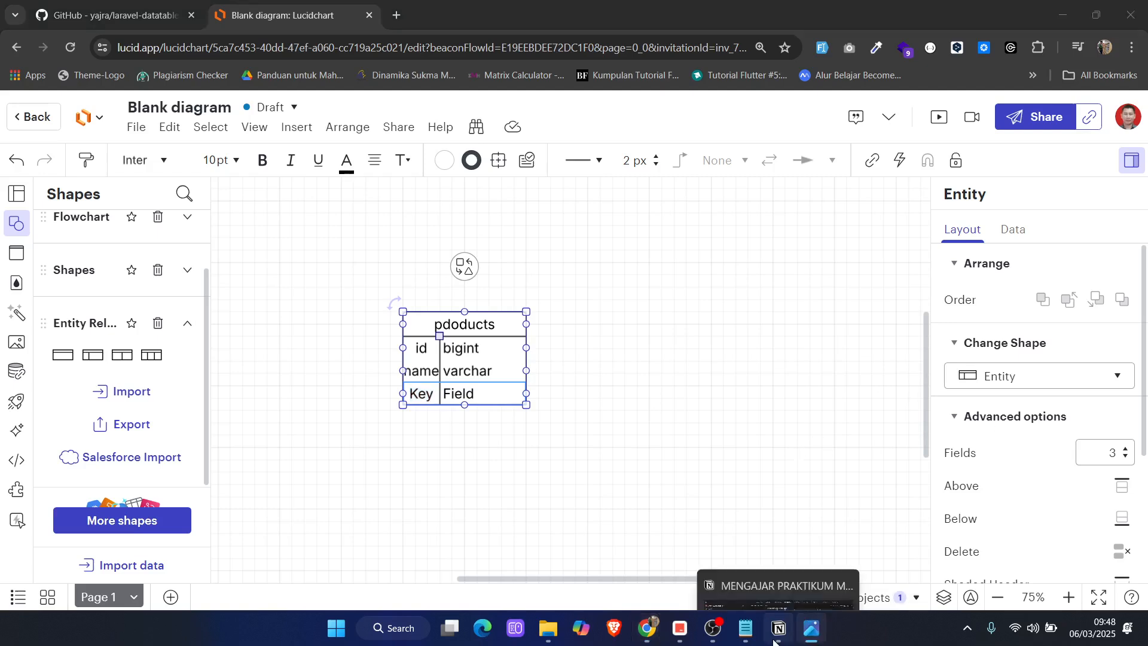
click(745, 628)
scroll(813, 188, up, 1)
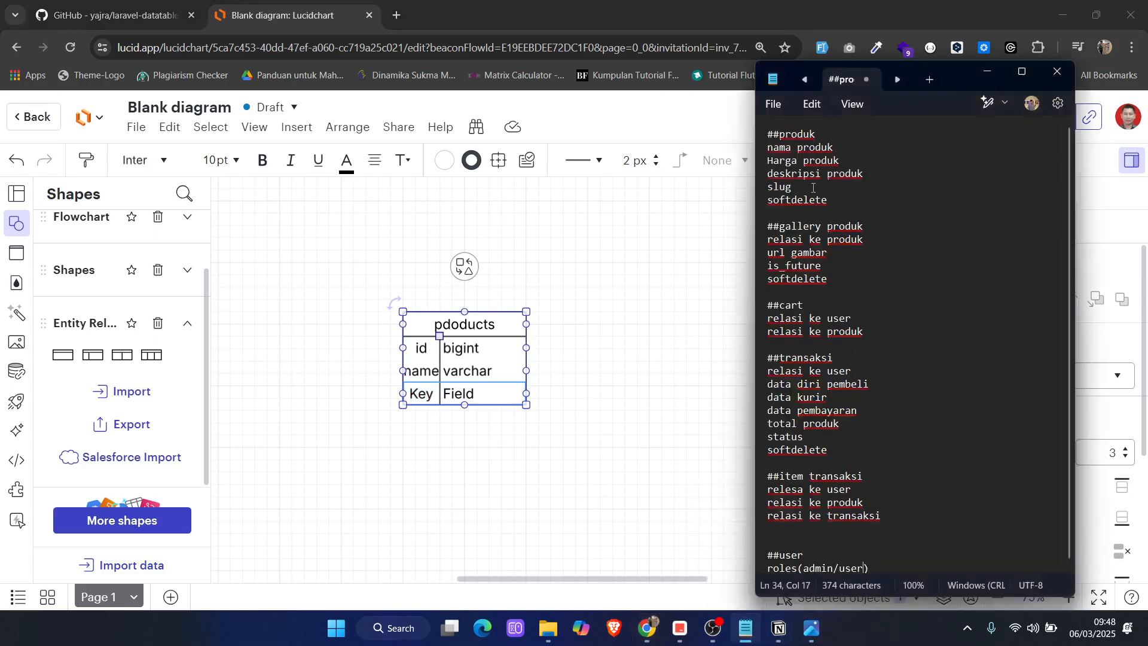
click(483, 425)
text(price)
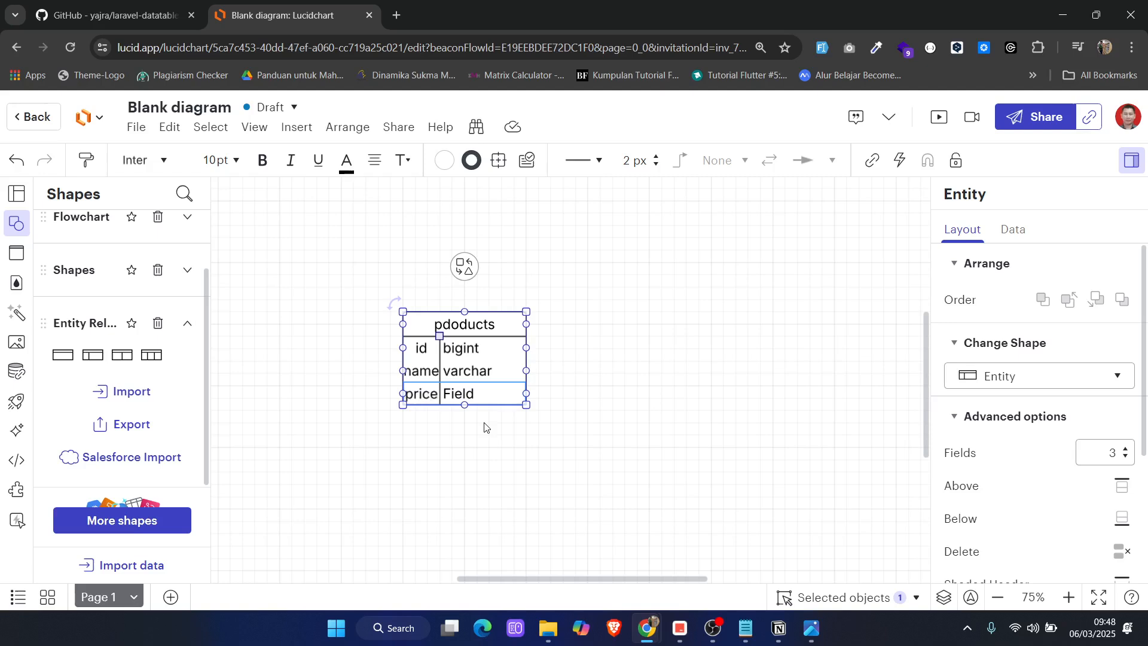
key(Tab)
text(bigint)
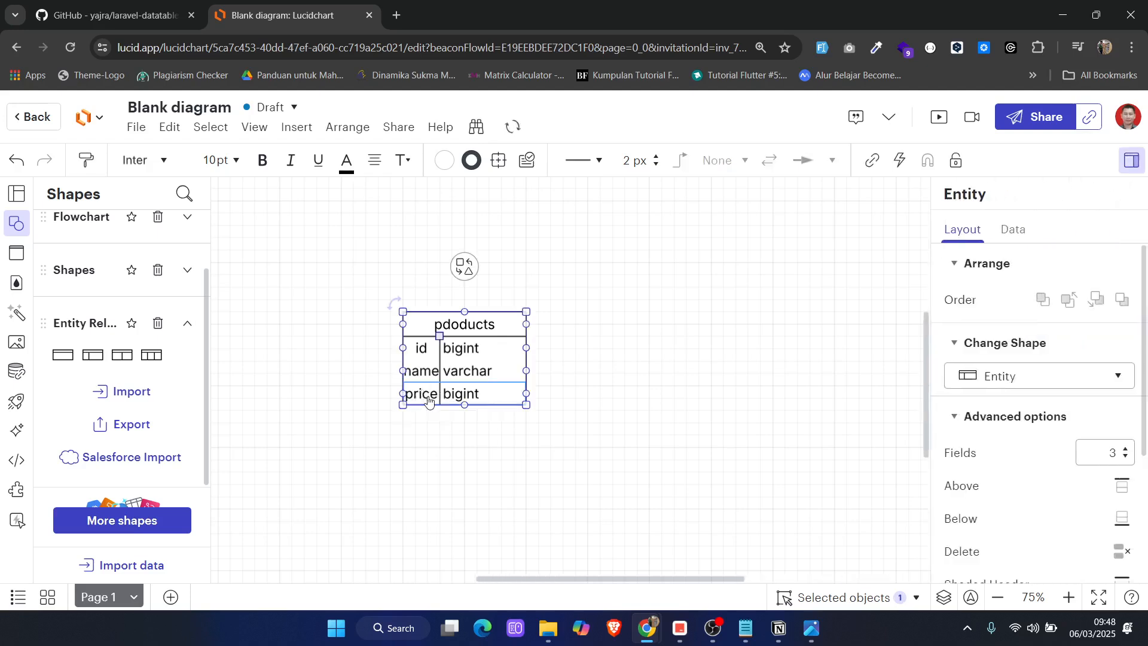
Add a fourth row below the price row and widen the entity's key column so the field names fit
scroll(1056, 516, down, 2)
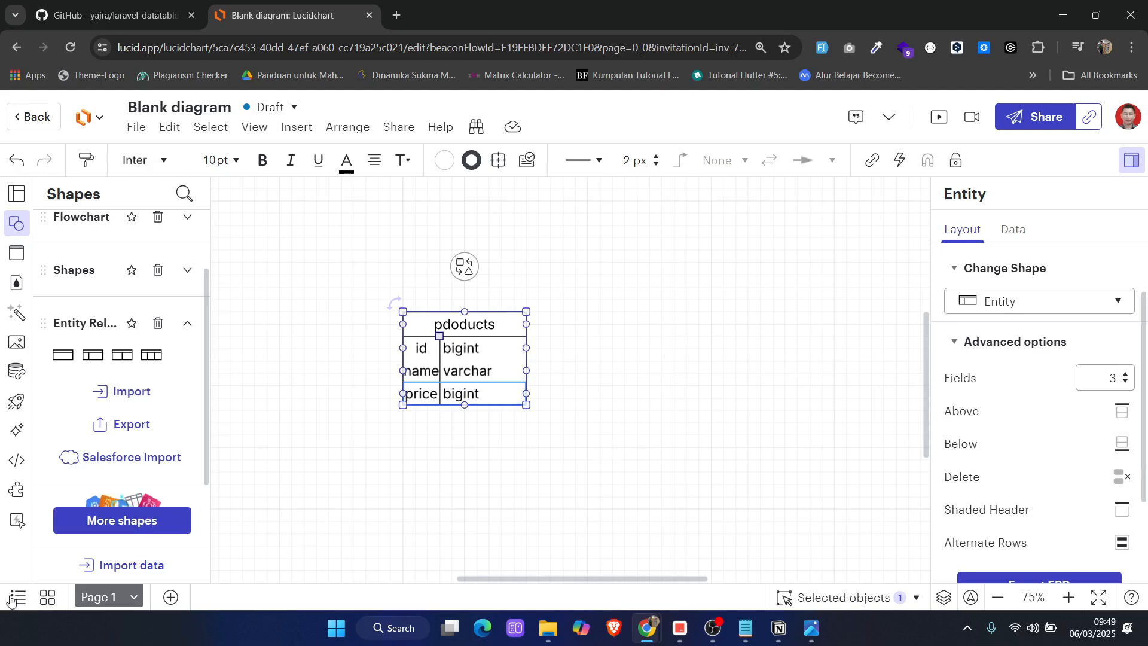
key(alt+Tab)
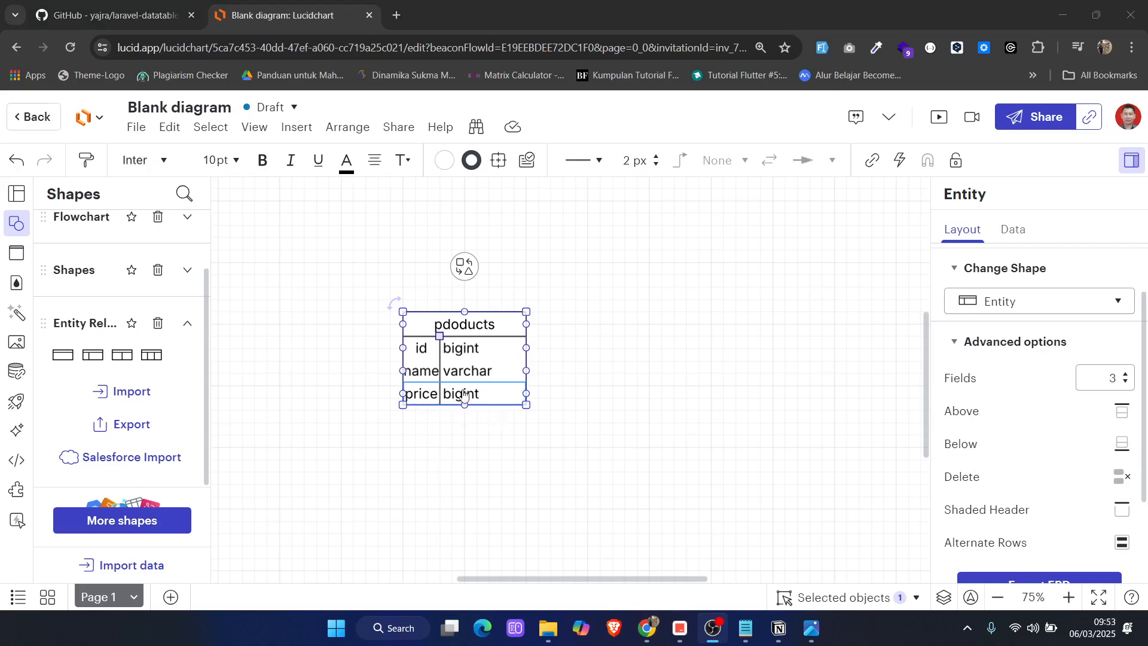
scroll(1011, 478, down, 1)
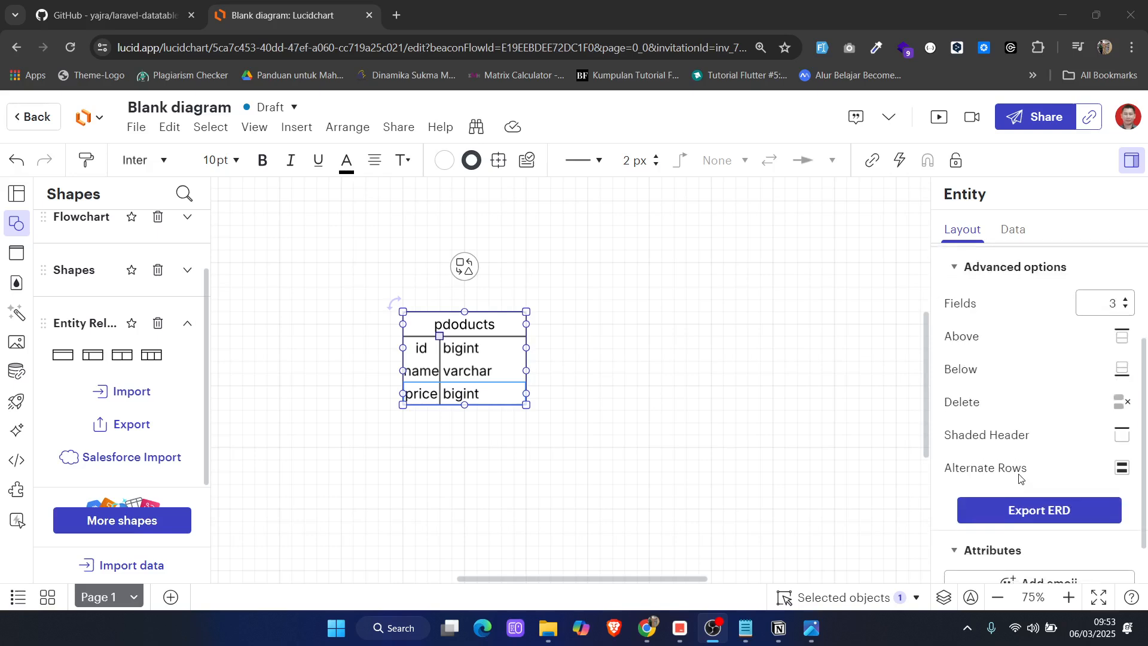
scroll(1020, 477, up, 1)
click(1121, 442)
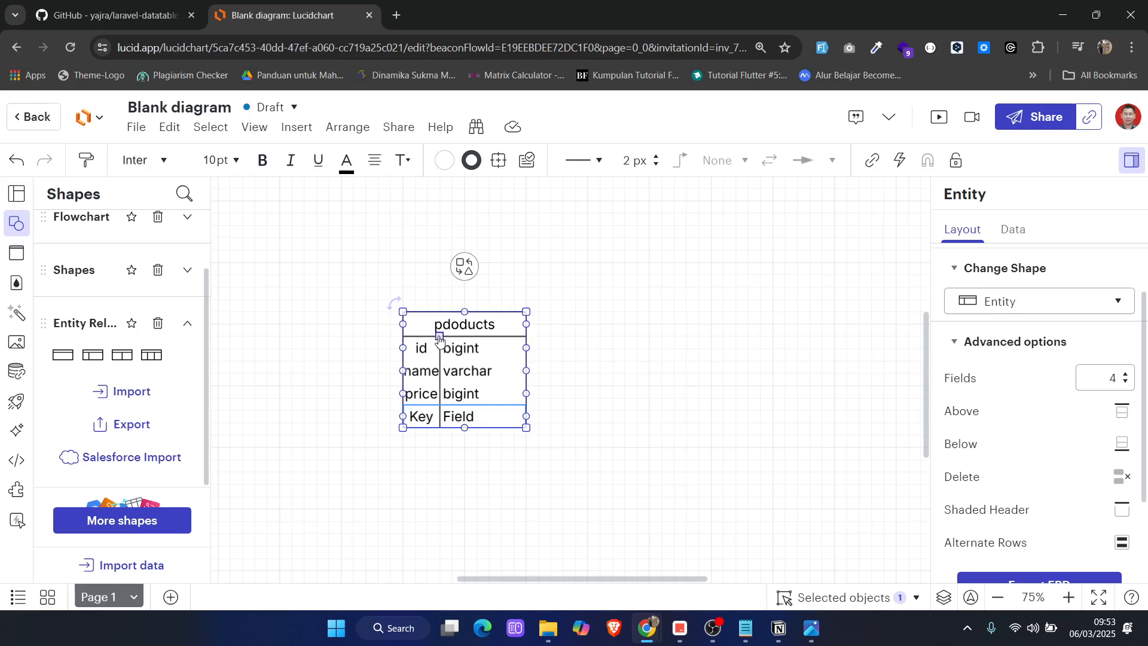
drag(439, 340, 457, 342)
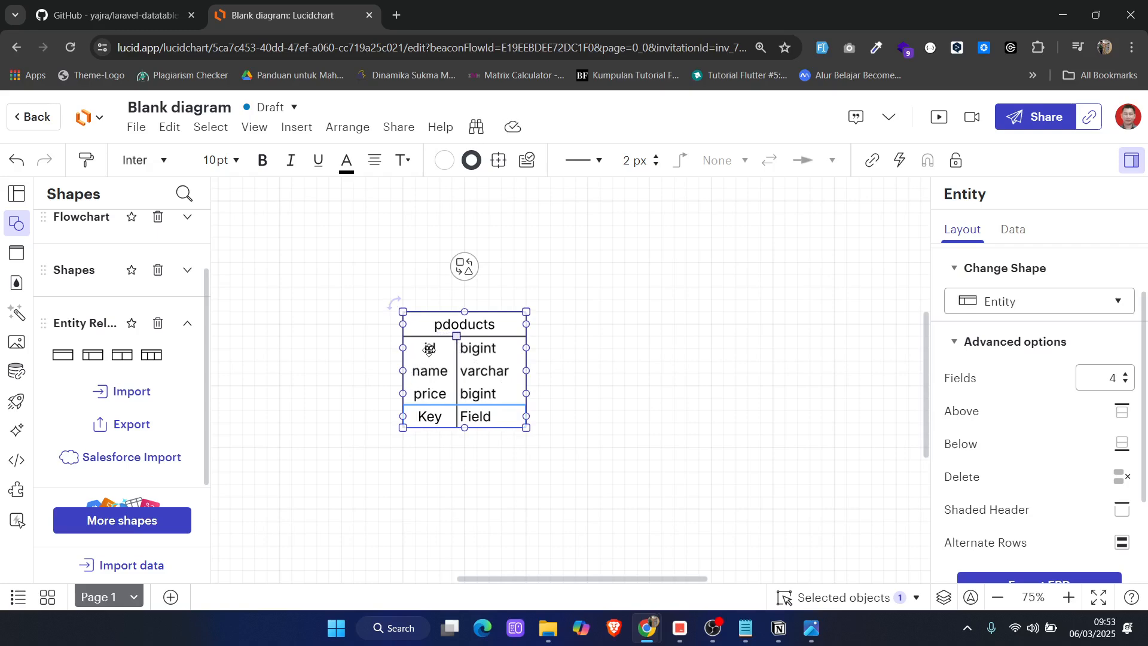
Move the entity slightly up the canvas and left-align its text
mouse_move(436, 349)
mouse_down()
mouse_move(436, 360)
mouse_move(434, 337)
mouse_up()
key(ctrl+z)
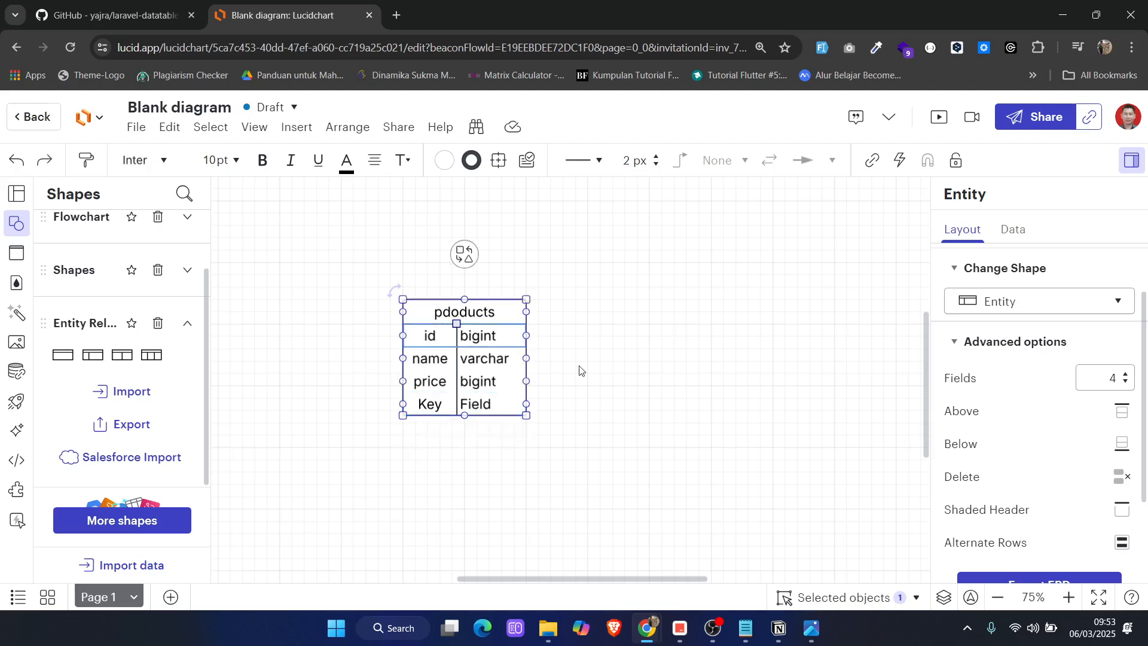
key(ctrl+y)
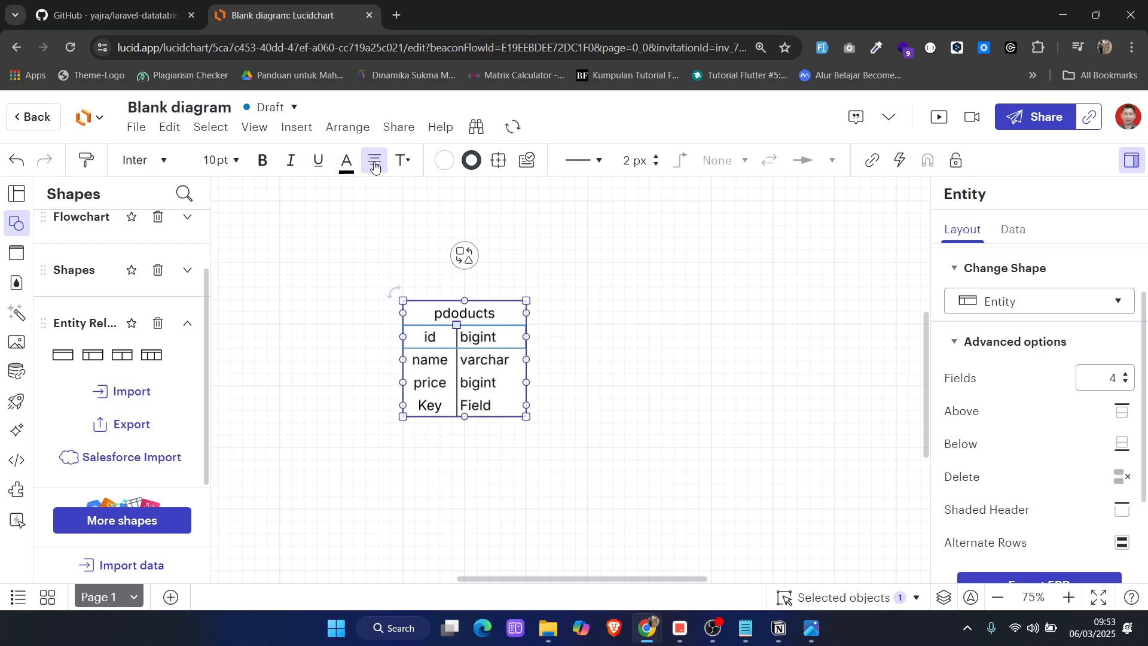
click(374, 166)
click(346, 241)
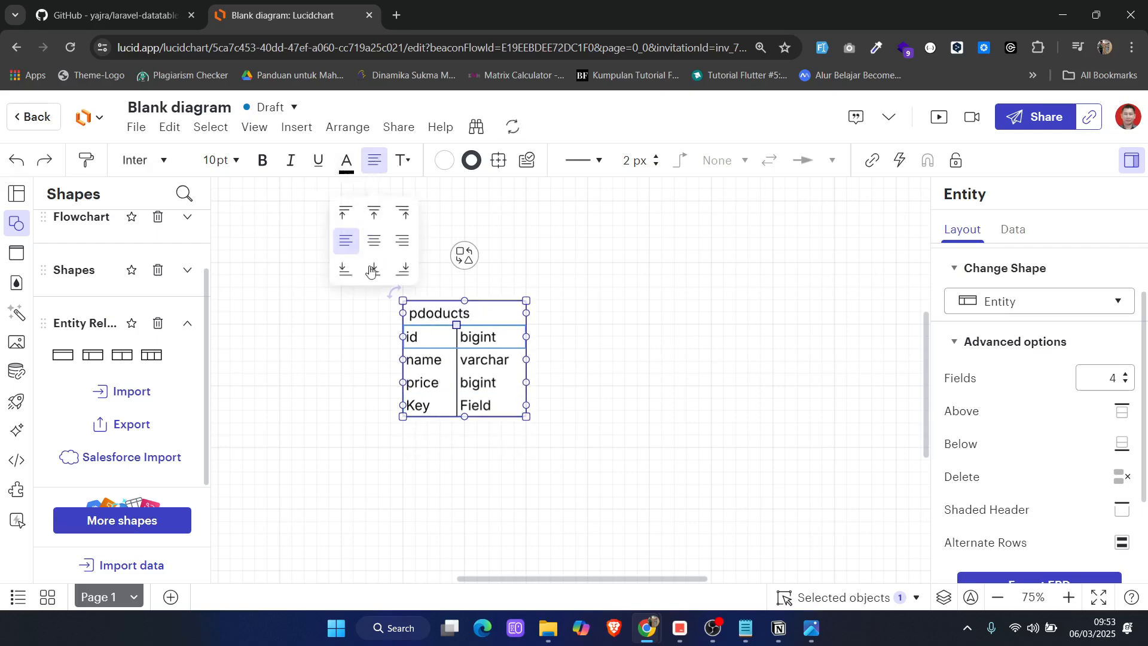
Centre the entity's title text within the header
click(468, 315)
double_click(445, 312)
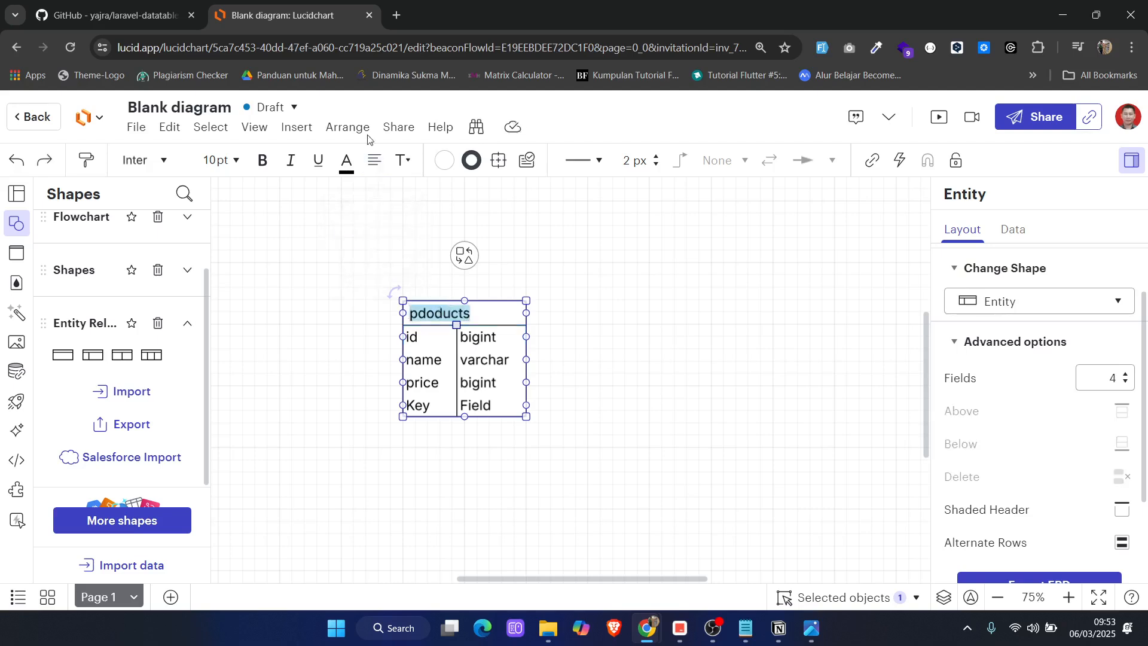
click(374, 159)
click(373, 239)
click(591, 289)
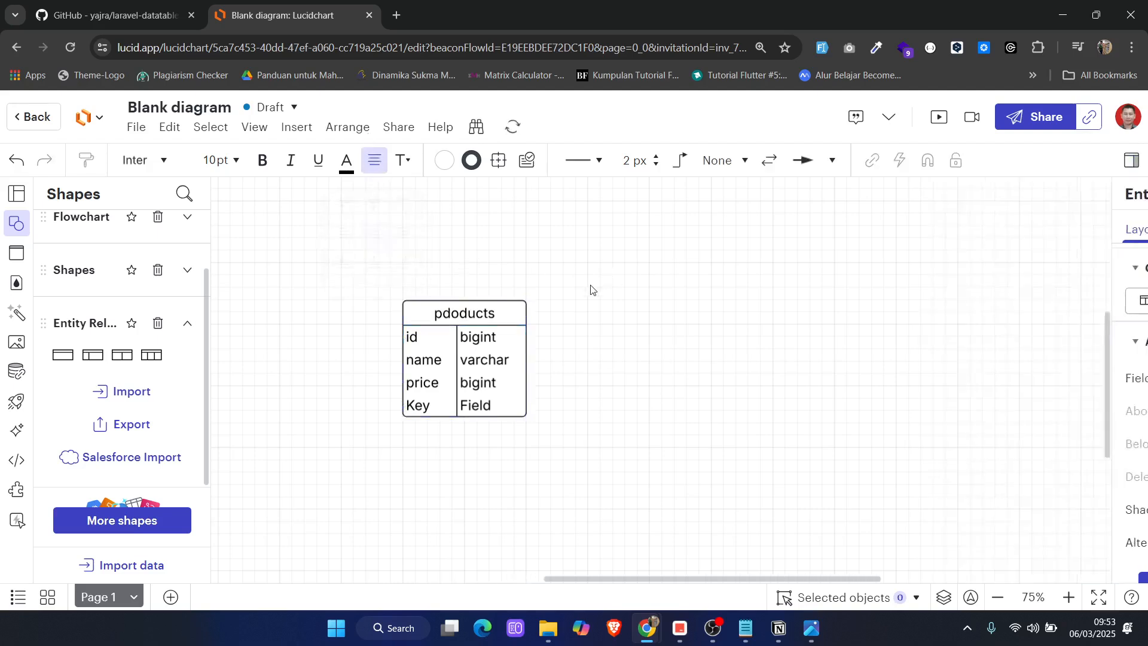
Move the entity further up the canvas, check the Notepad notes and name the fourth row description
drag(436, 375, 444, 295)
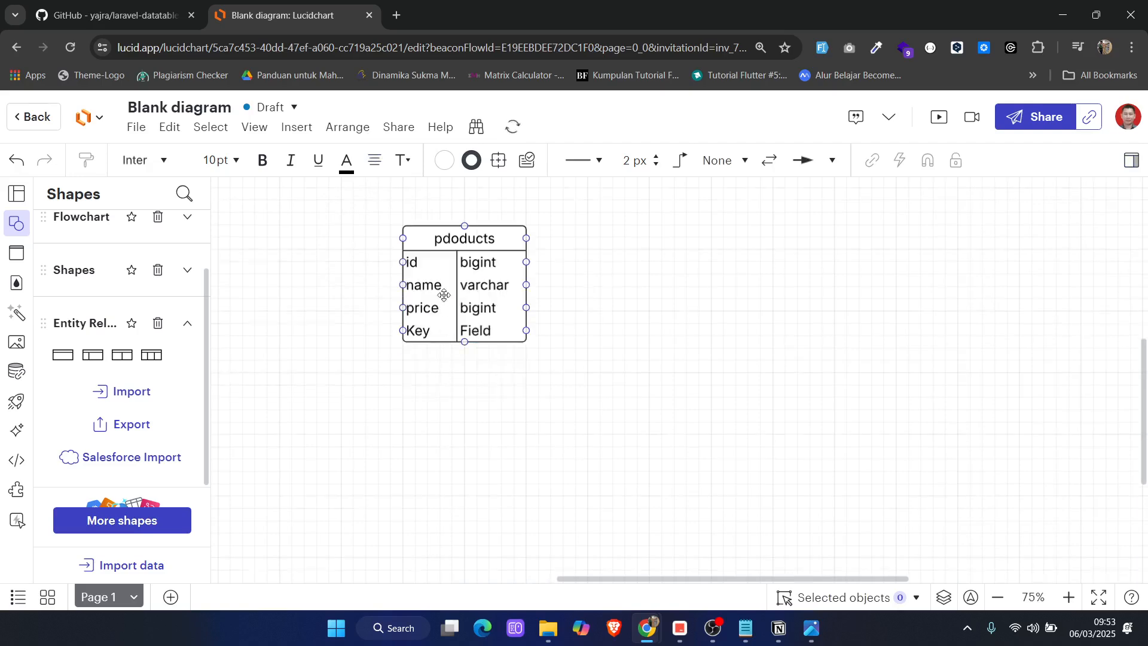
double_click(422, 332)
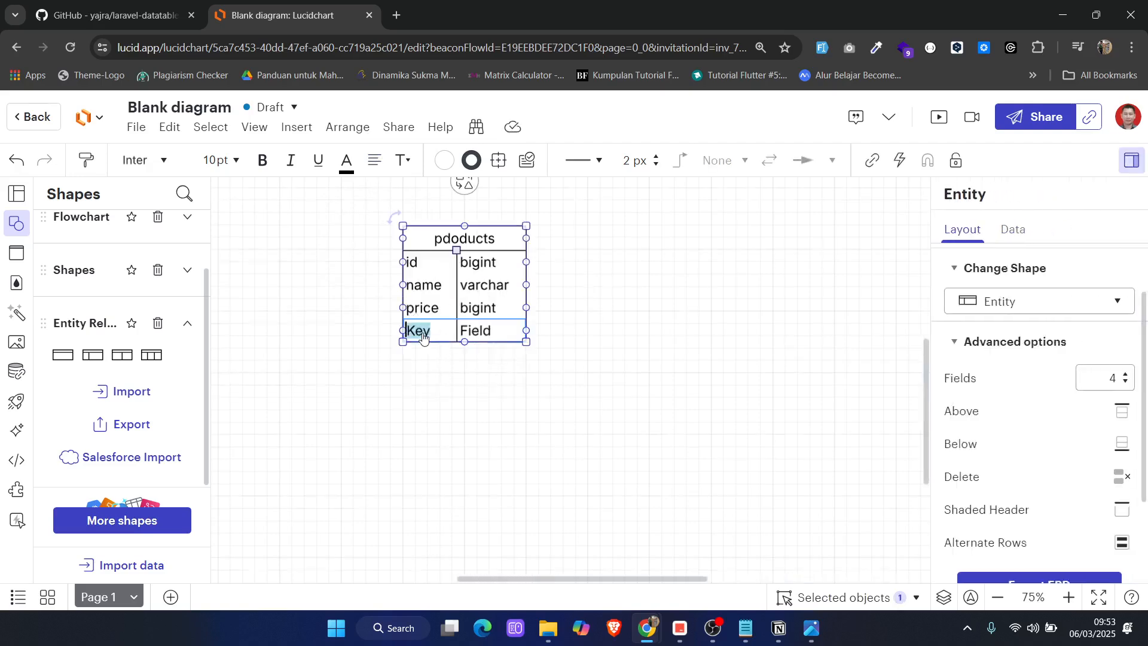
click(744, 639)
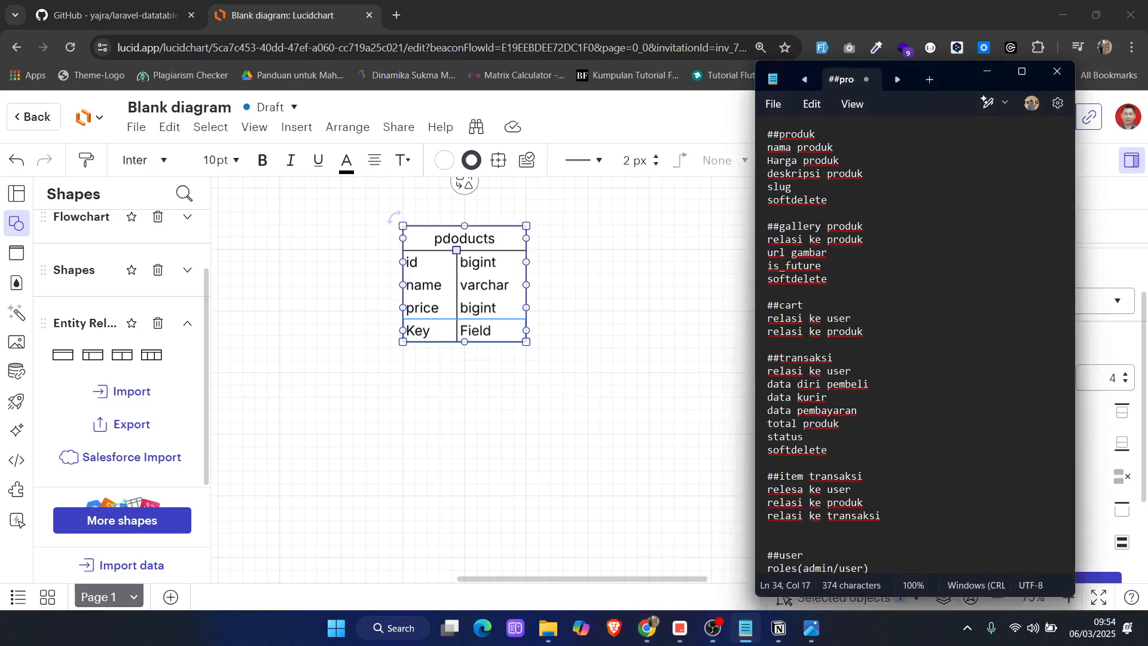
double_click(426, 331)
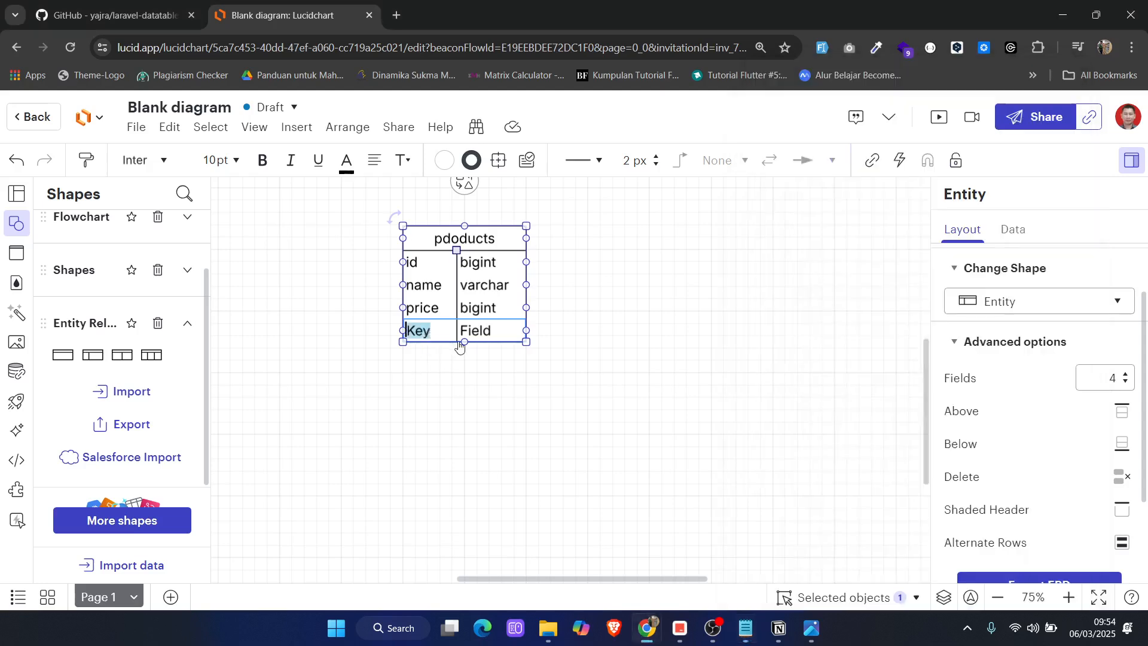
text(description)
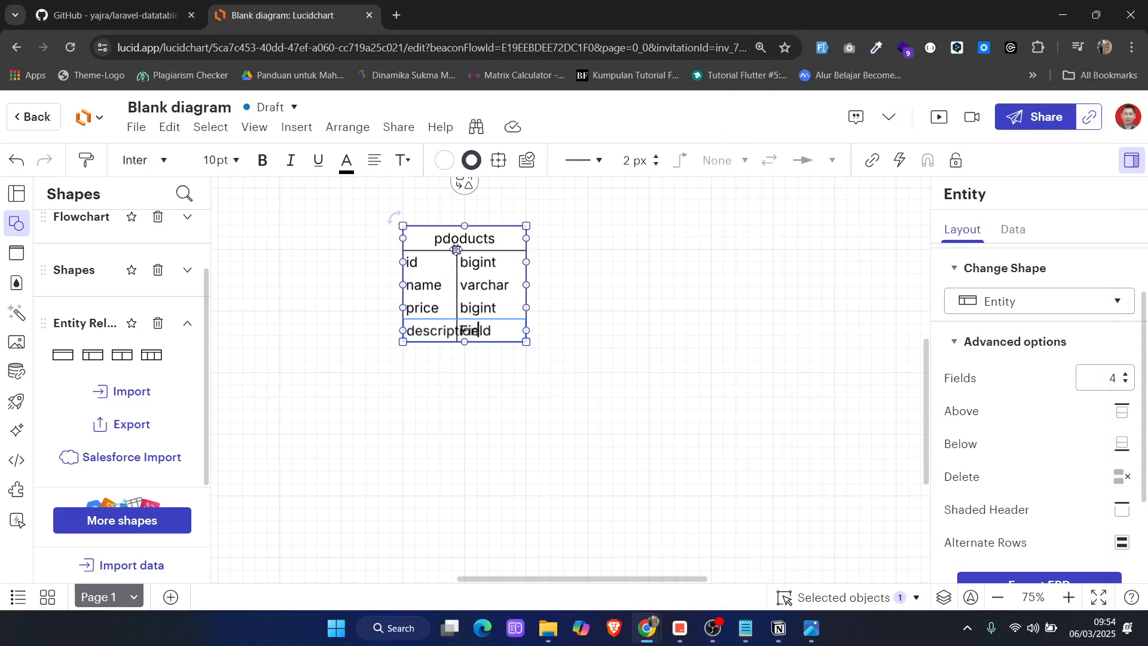
Widen the key column and the whole entity, and set the description row's type to longtext
drag(456, 251, 488, 251)
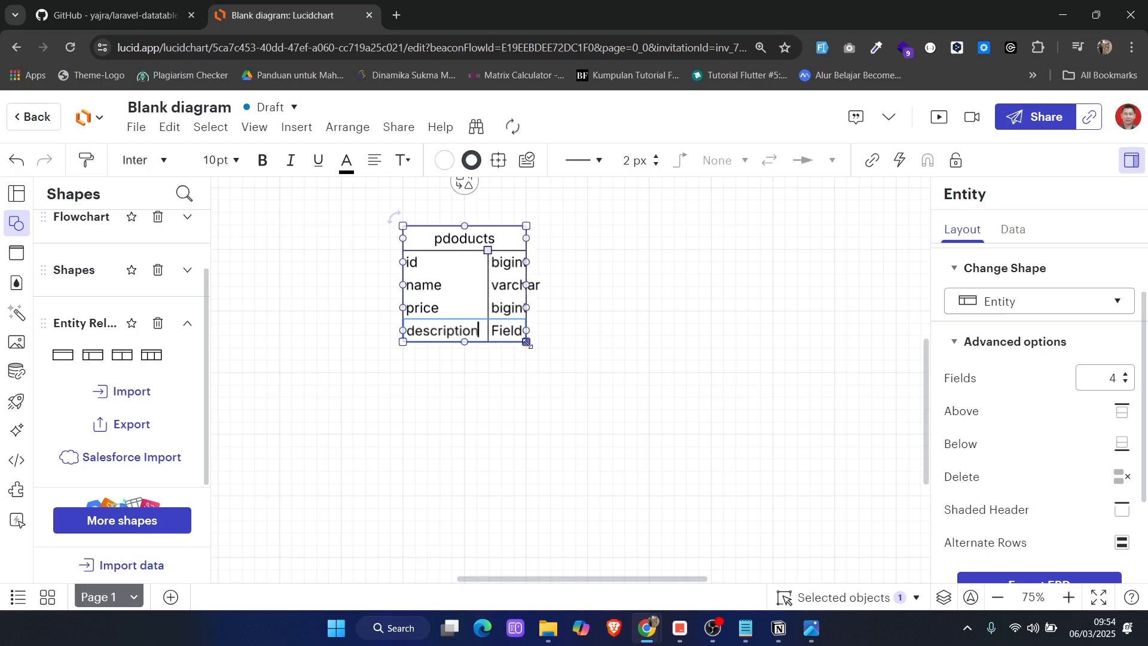
drag(526, 343, 607, 354)
key(Tab)
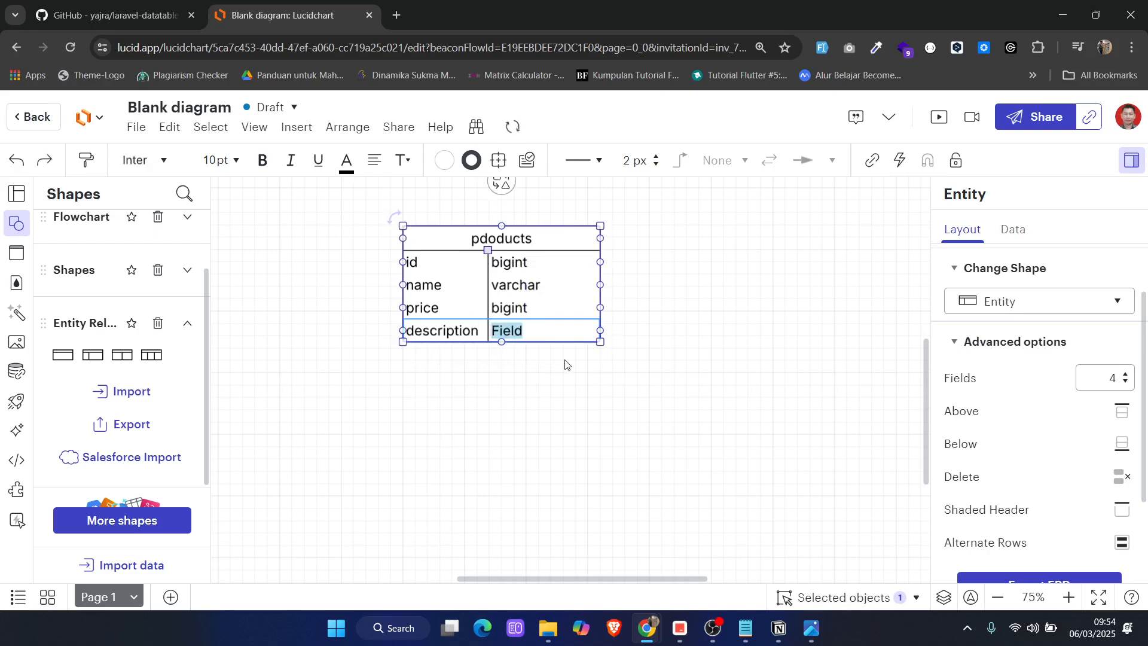
text(longtext)
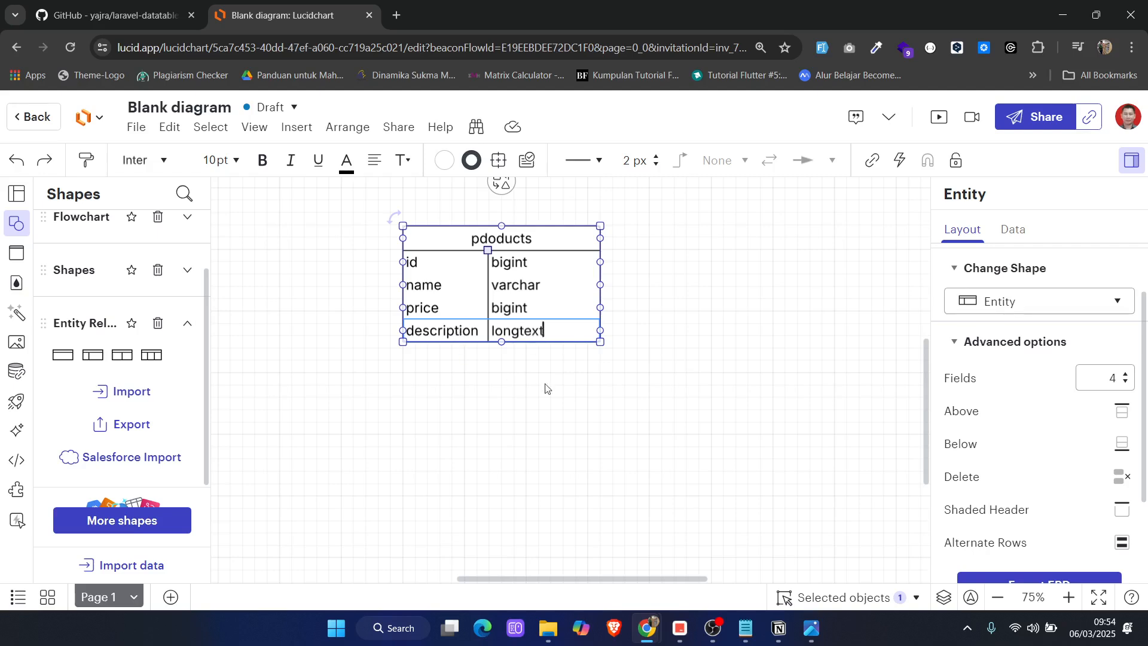
click(590, 396)
Add a fifth row below description and, following the Notepad notes, fill it with slug and varchar
click(558, 325)
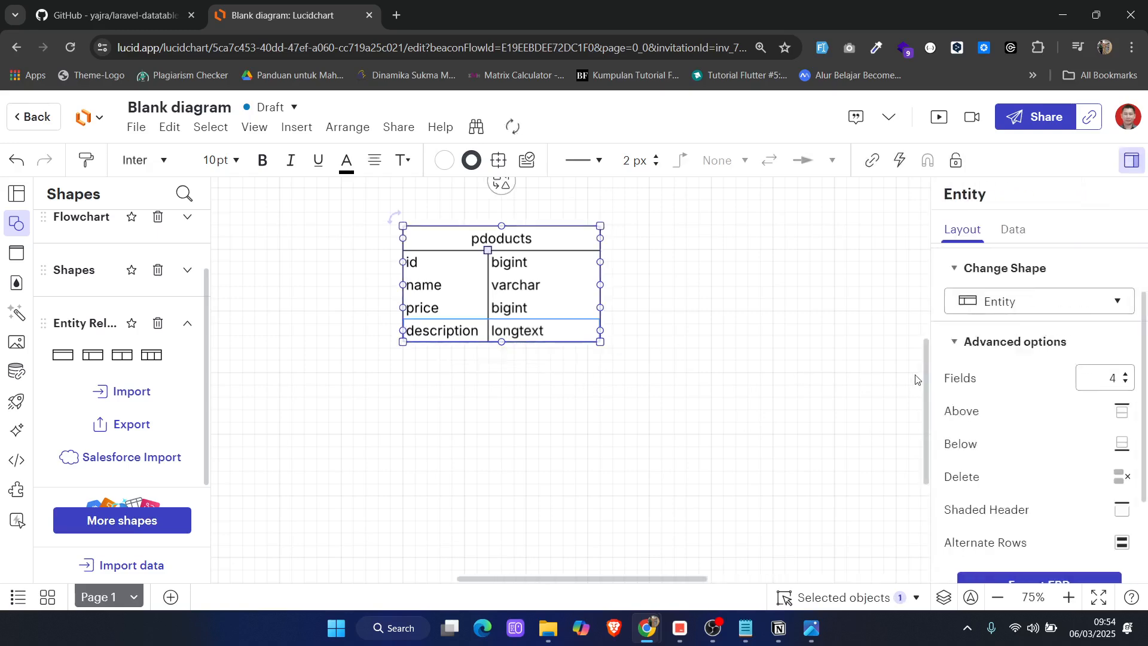
click(1121, 443)
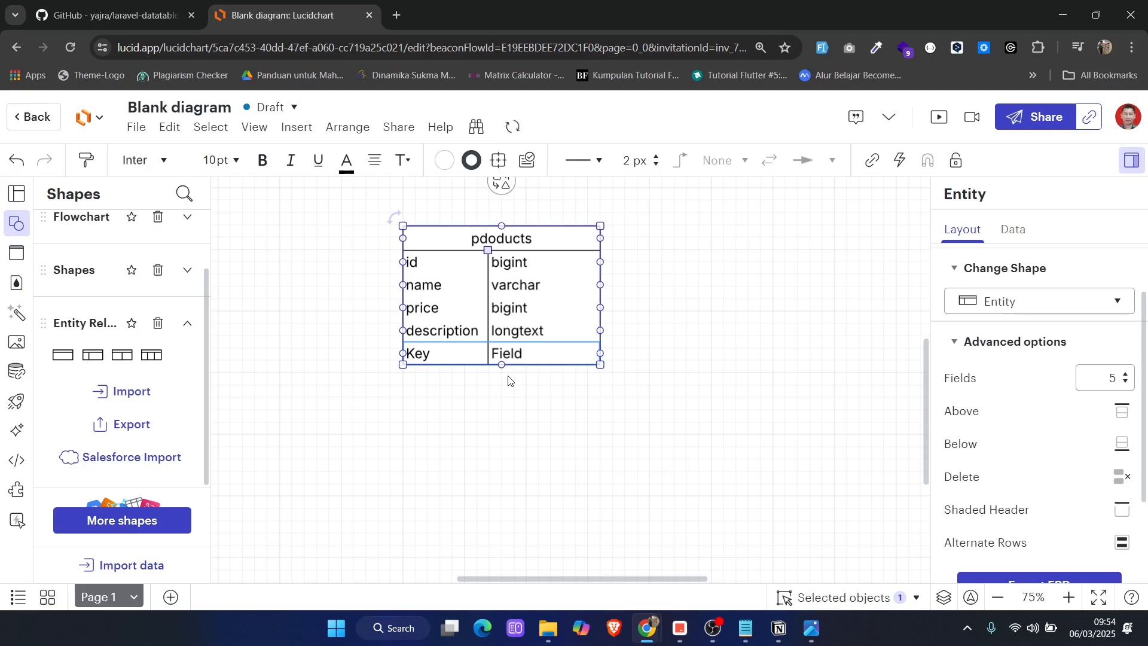
click(761, 635)
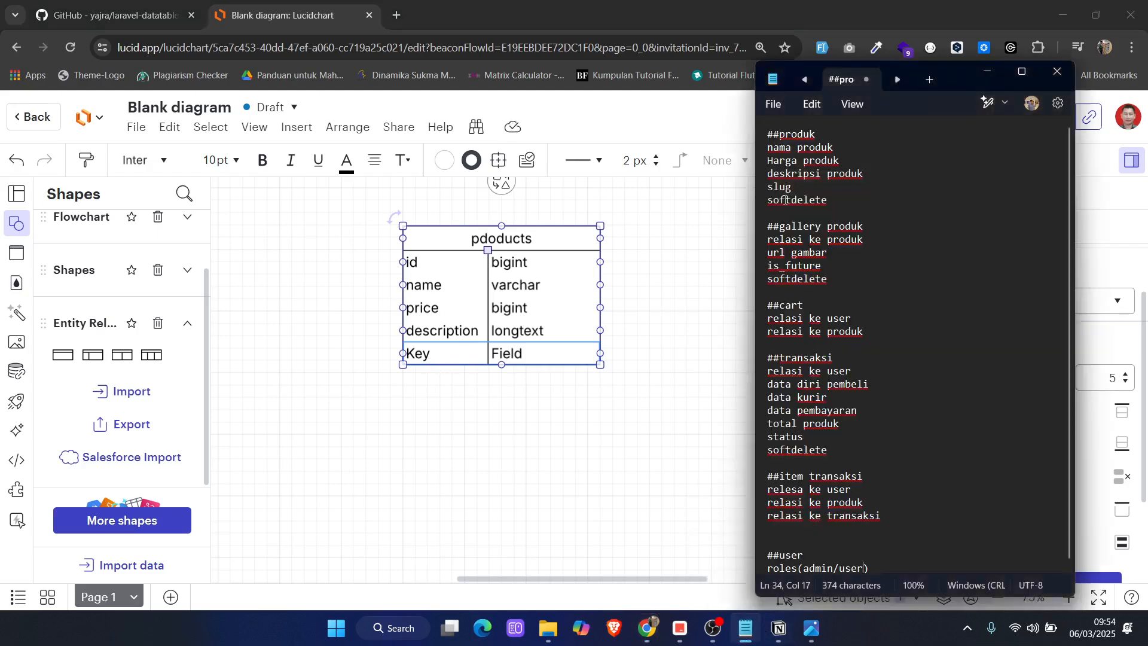
click(705, 225)
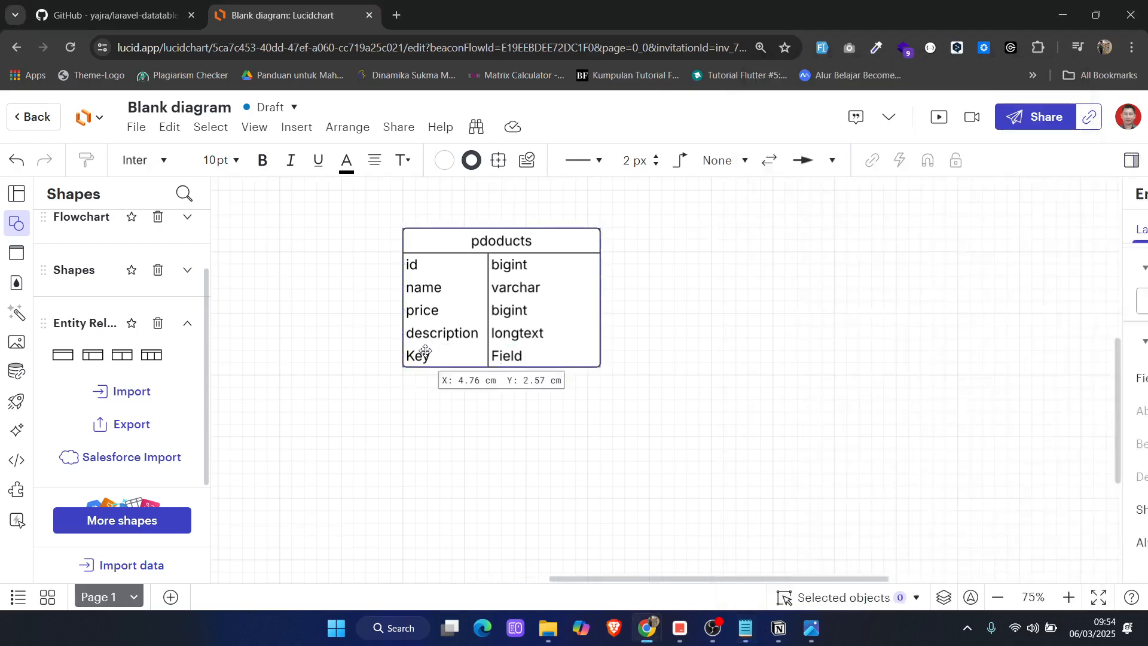
double_click(417, 355)
text(slug)
key(Tab)
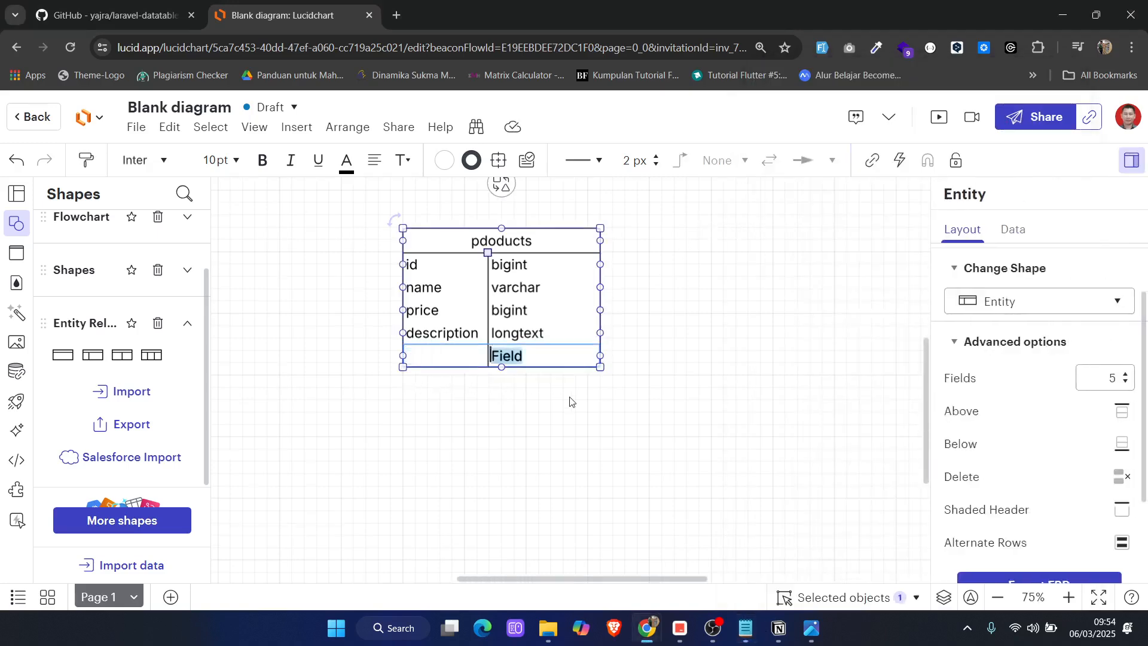
text(varchar)
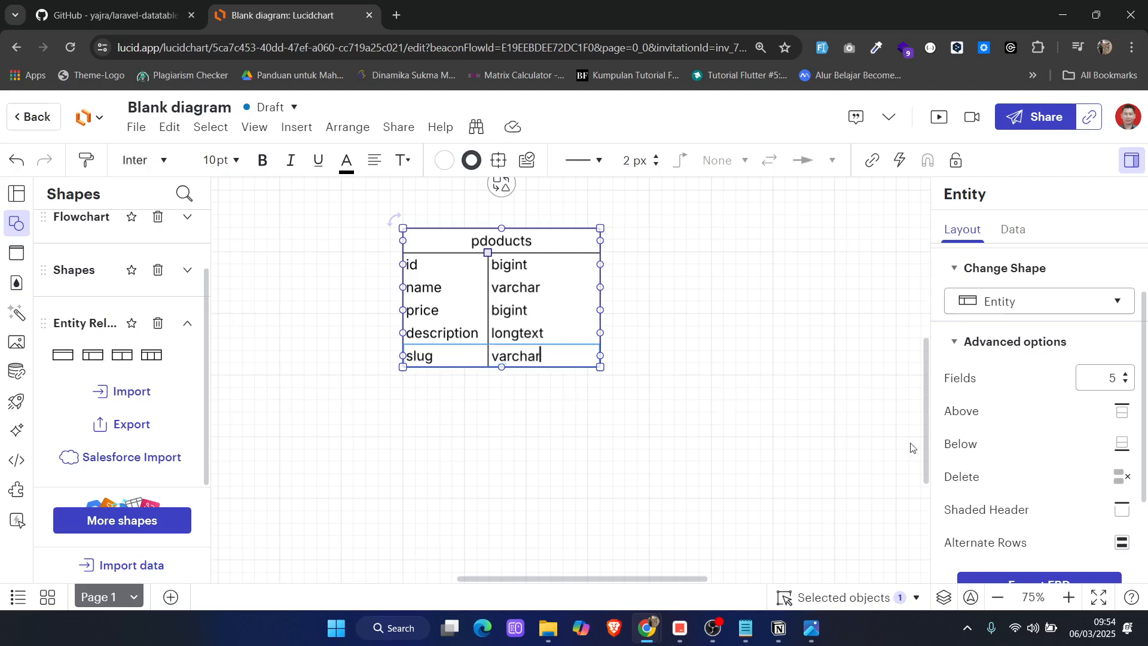
Add two rows below slug and fill the first of them with created_at and timestamp NULL
click(1122, 445)
click(1121, 445)
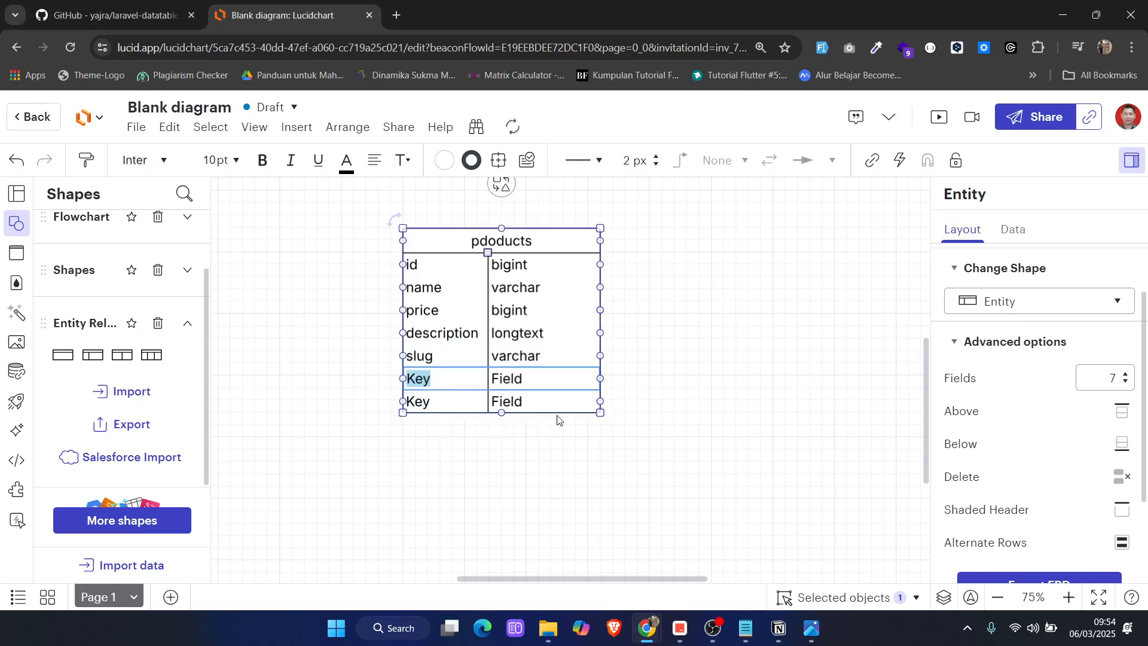
text(d-)
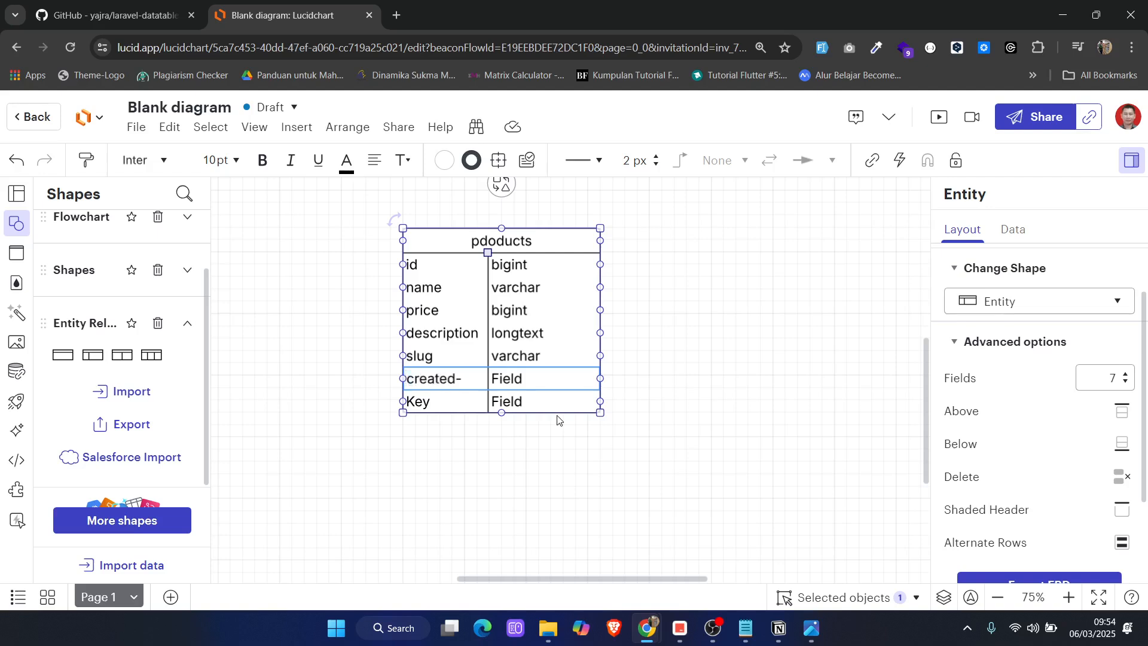
key(BackSpace)
text(_at)
key(Tab)
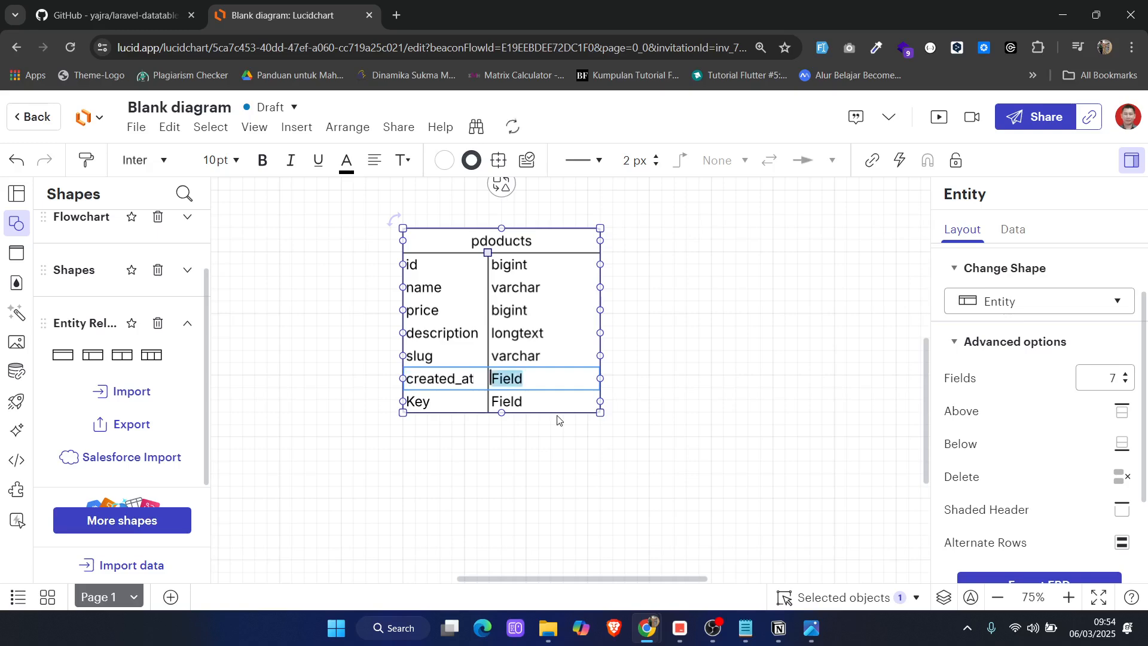
text(timestamp)
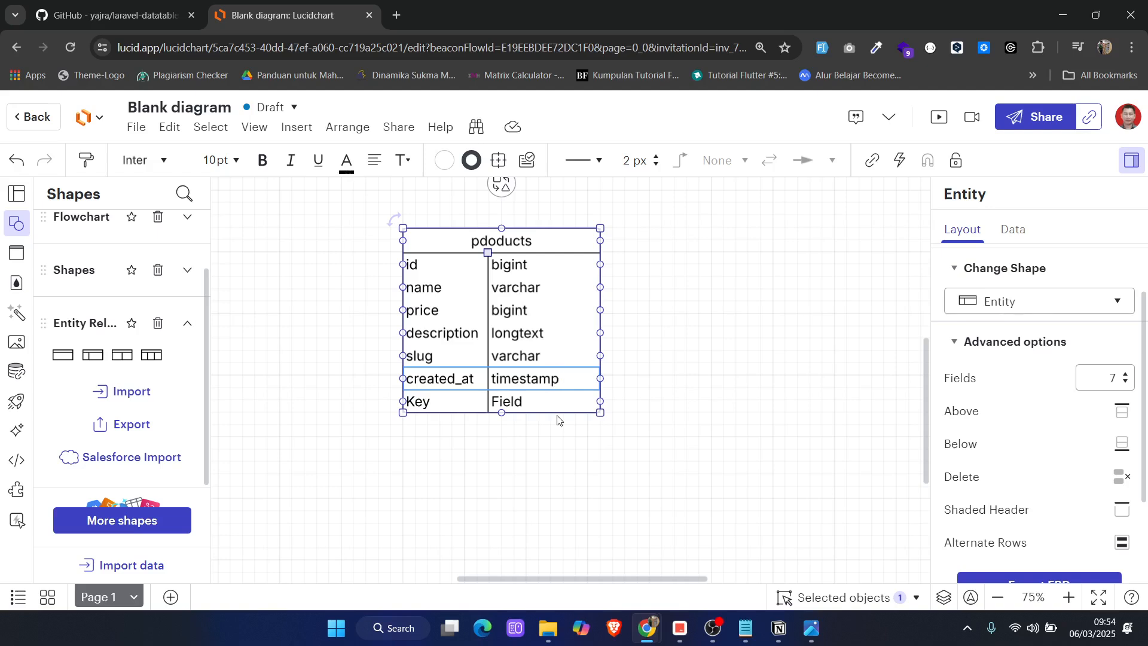
text( NULL)
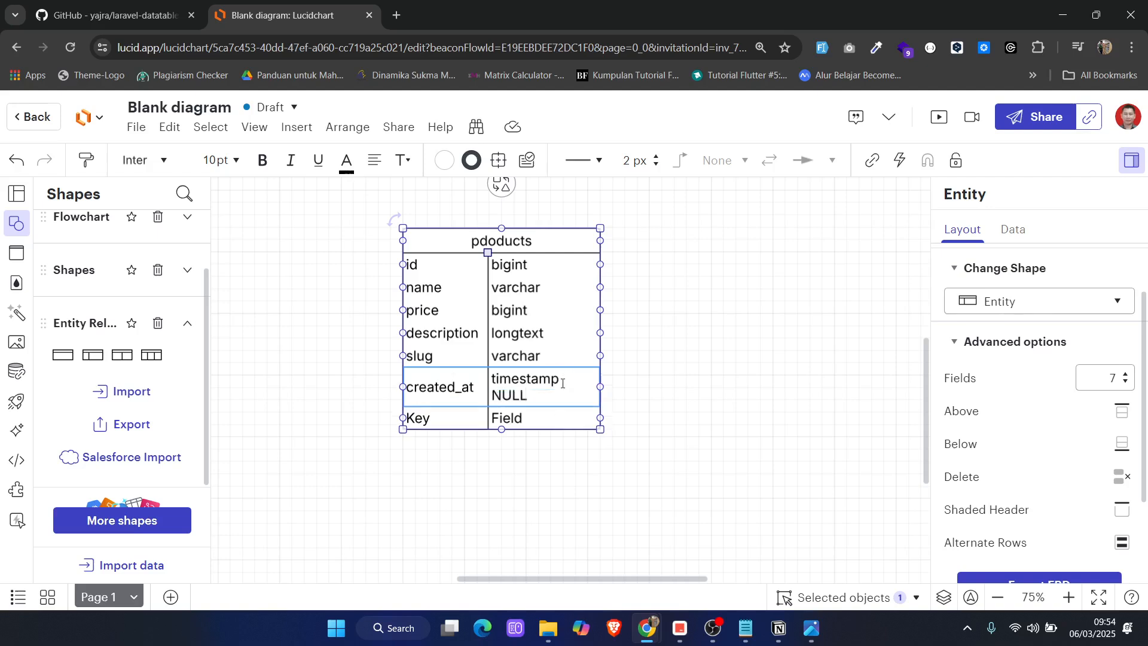
Widen the products entity so that the created_at row's type fits on one line
click(640, 431)
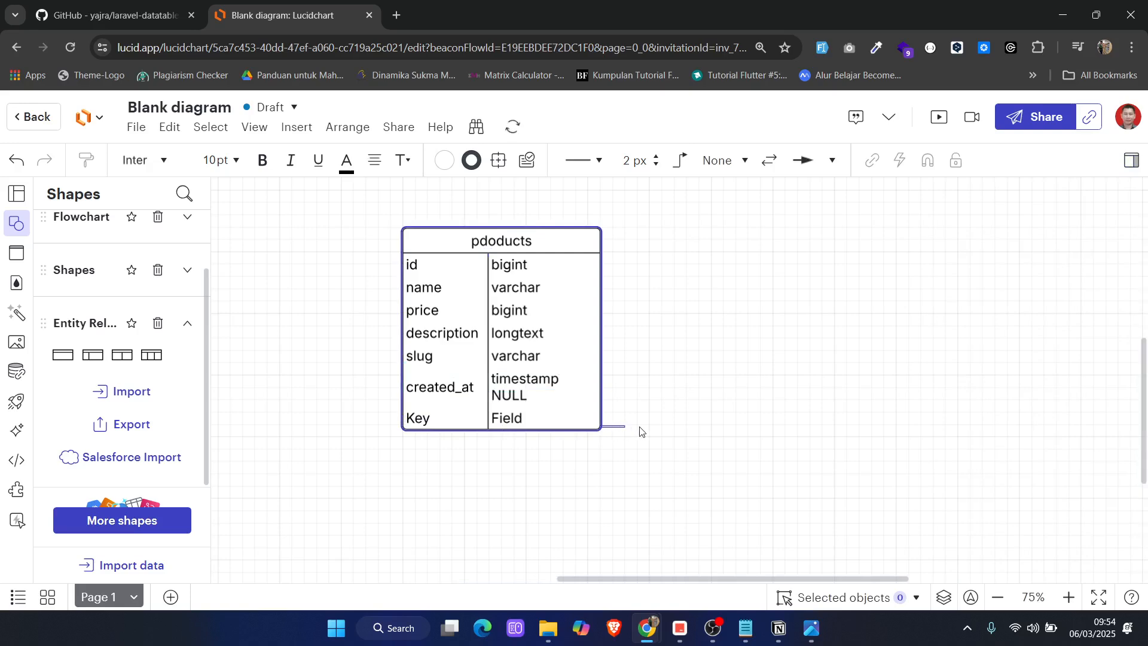
click(608, 429)
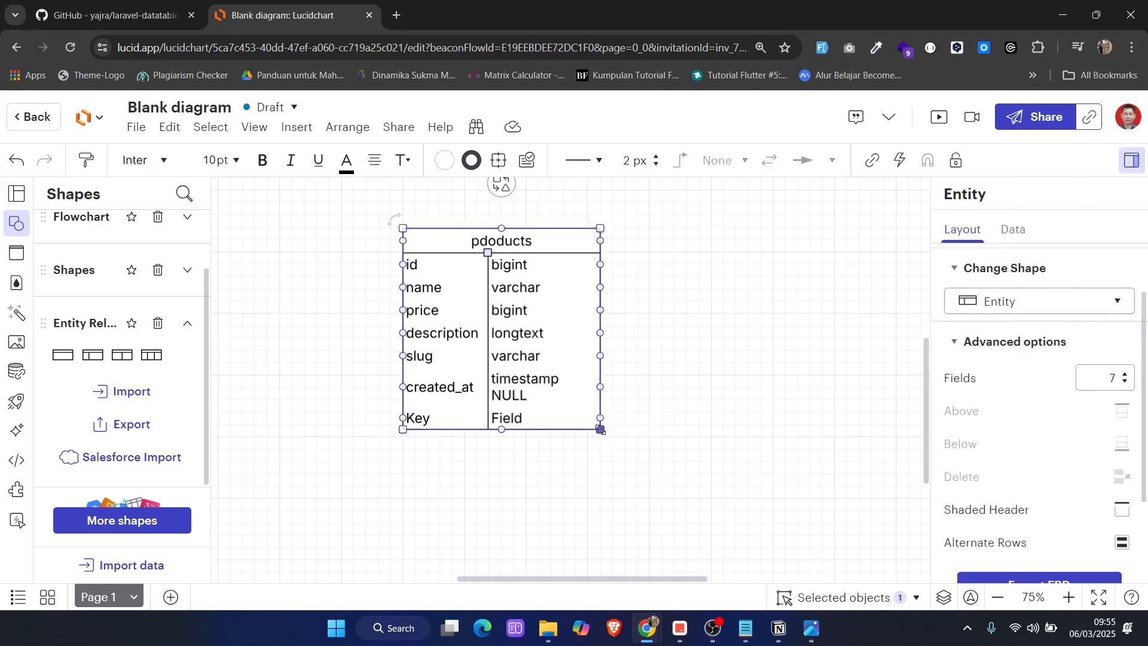
drag(600, 428, 644, 446)
Fill the empty row below created_at with updated_at and timestamp NULL
double_click(422, 391)
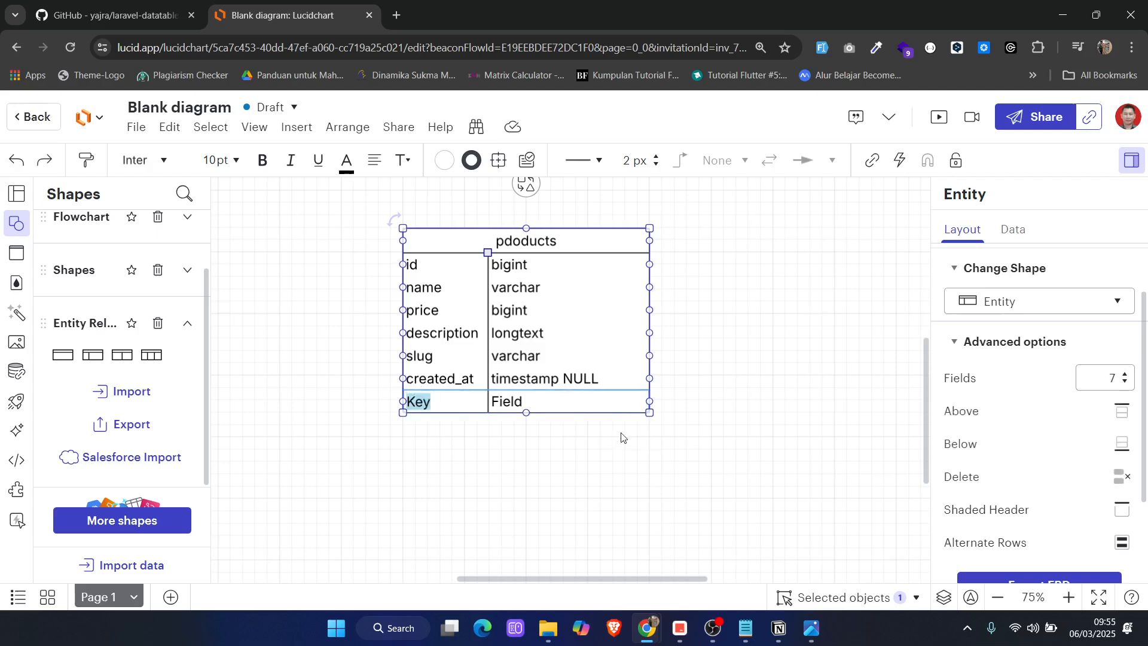
text(updated_)
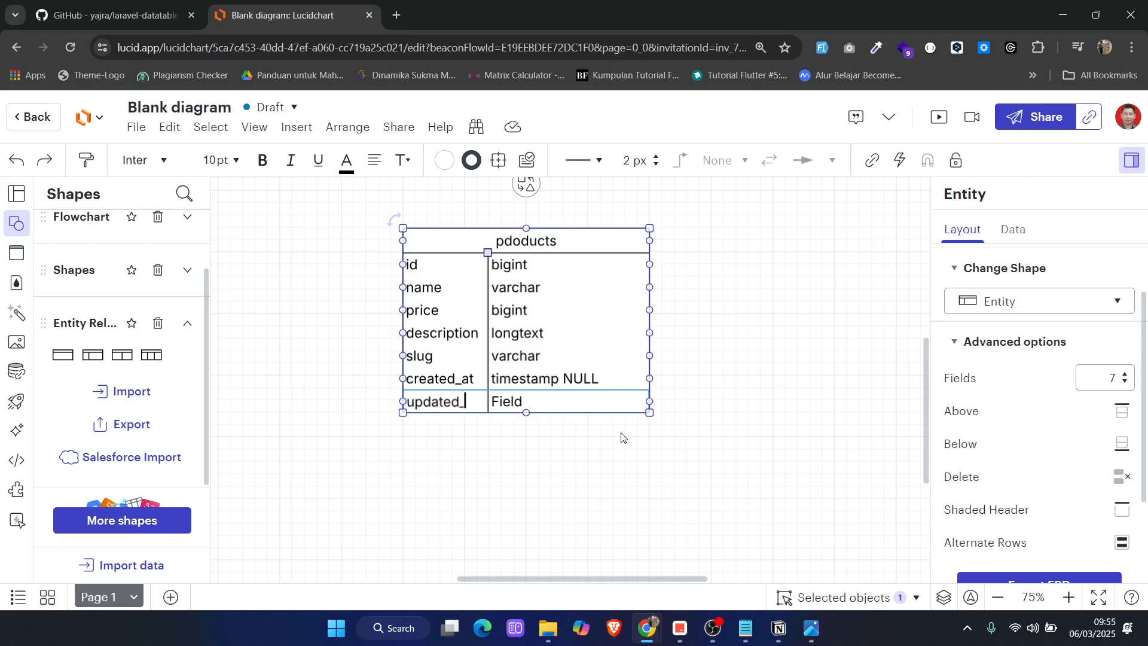
text(at)
key(Tab)
text(time)
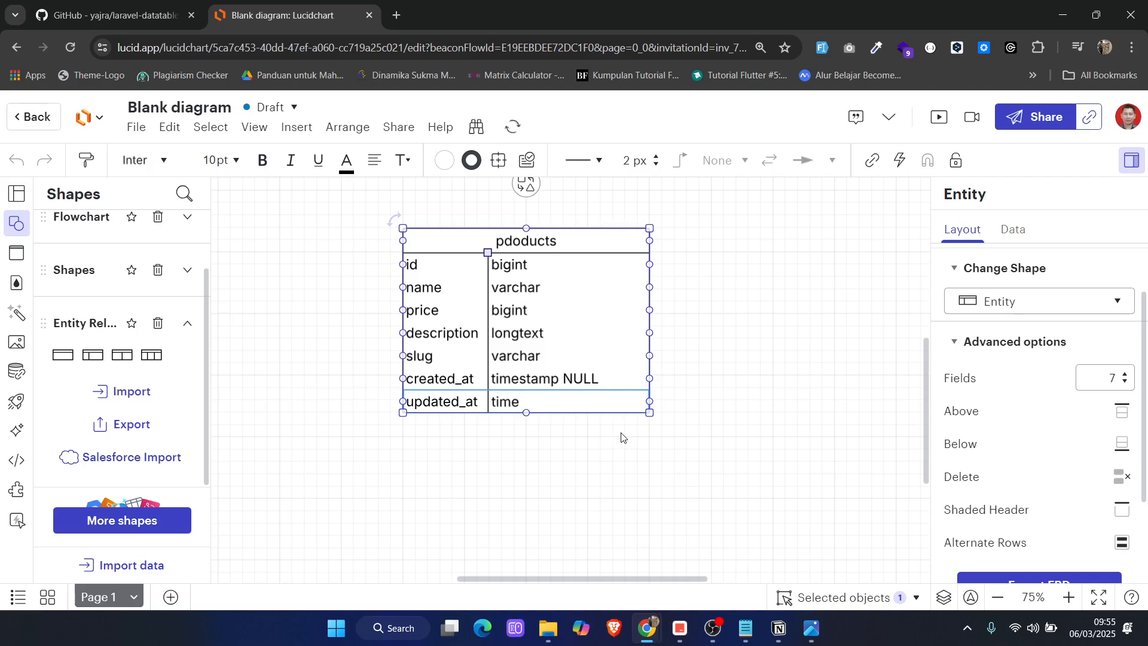
text(stamp NULL)
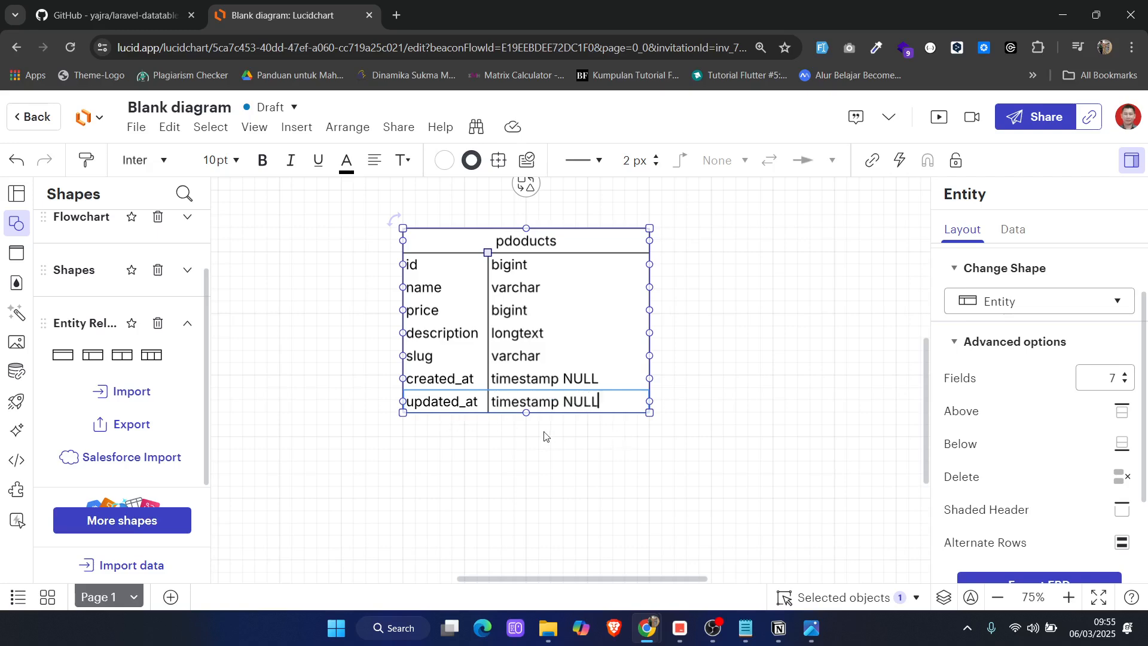
Add a row below updated_at and fill it with deleted_at and timestamp NULL
scroll(1086, 506, down, 2)
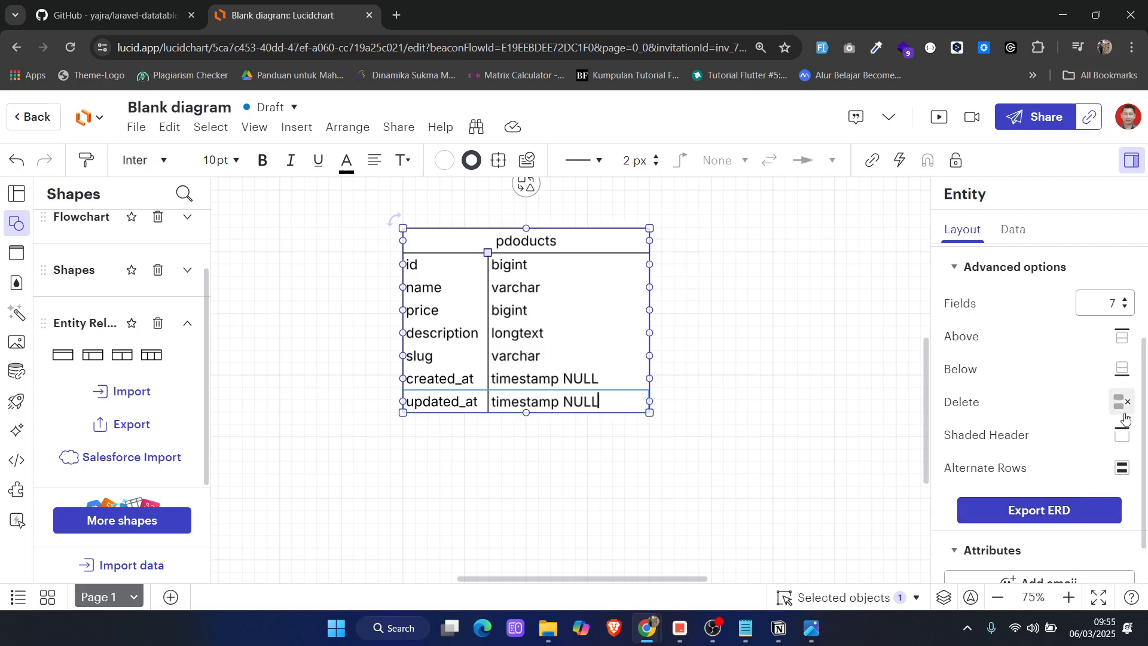
click(1120, 367)
double_click(421, 424)
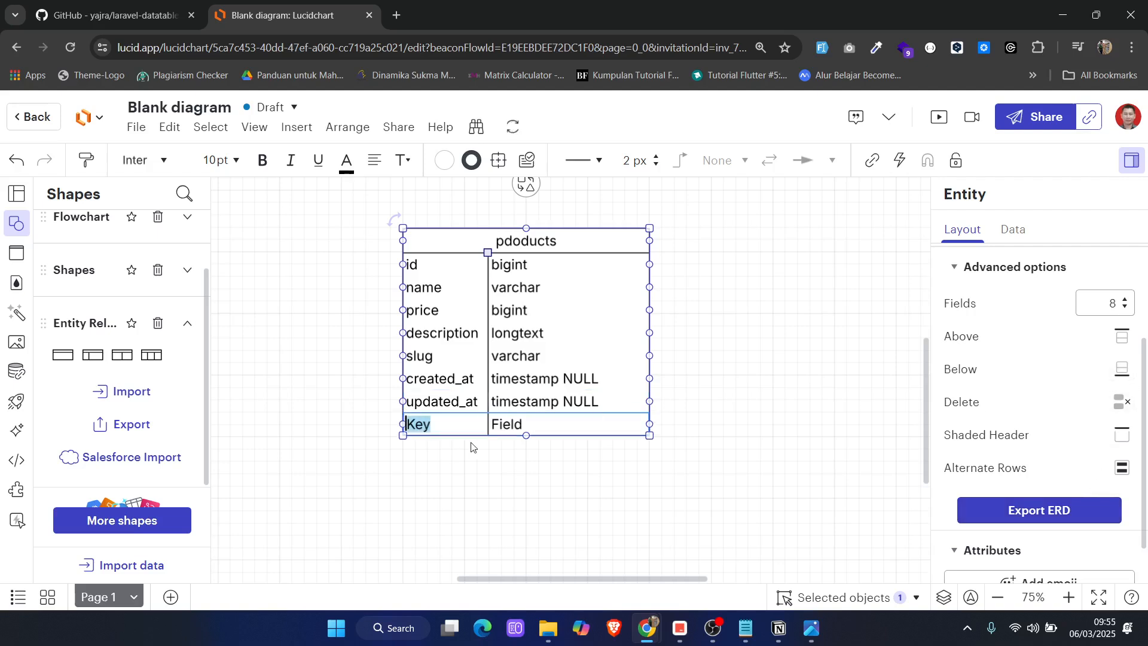
text(delete)
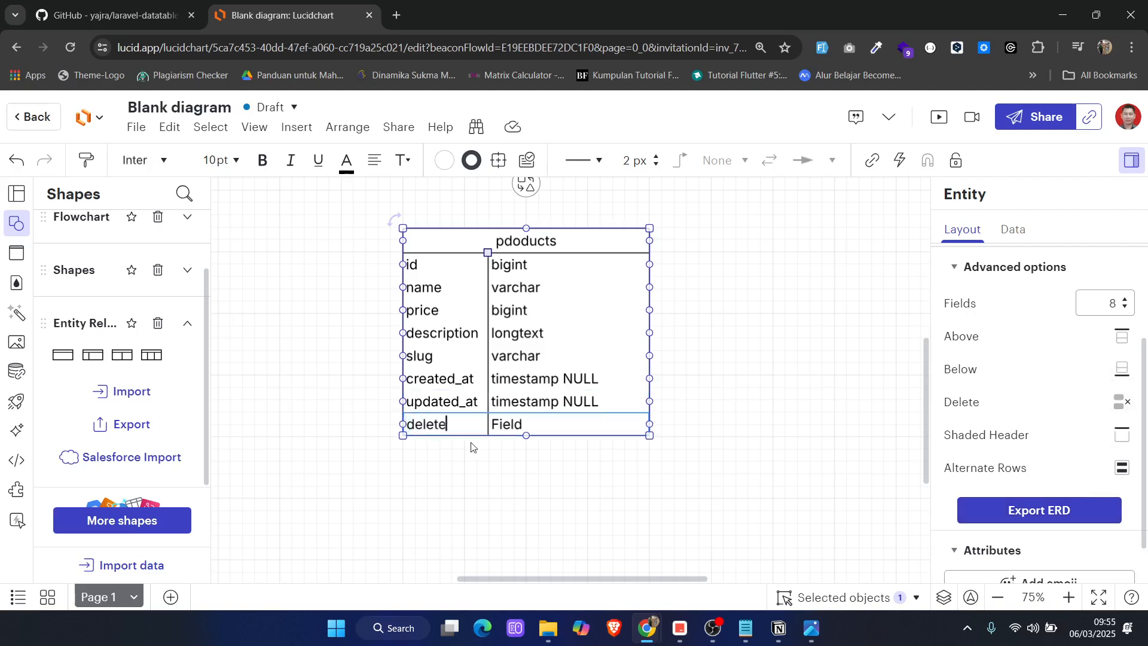
text(d_at)
key(Tab)
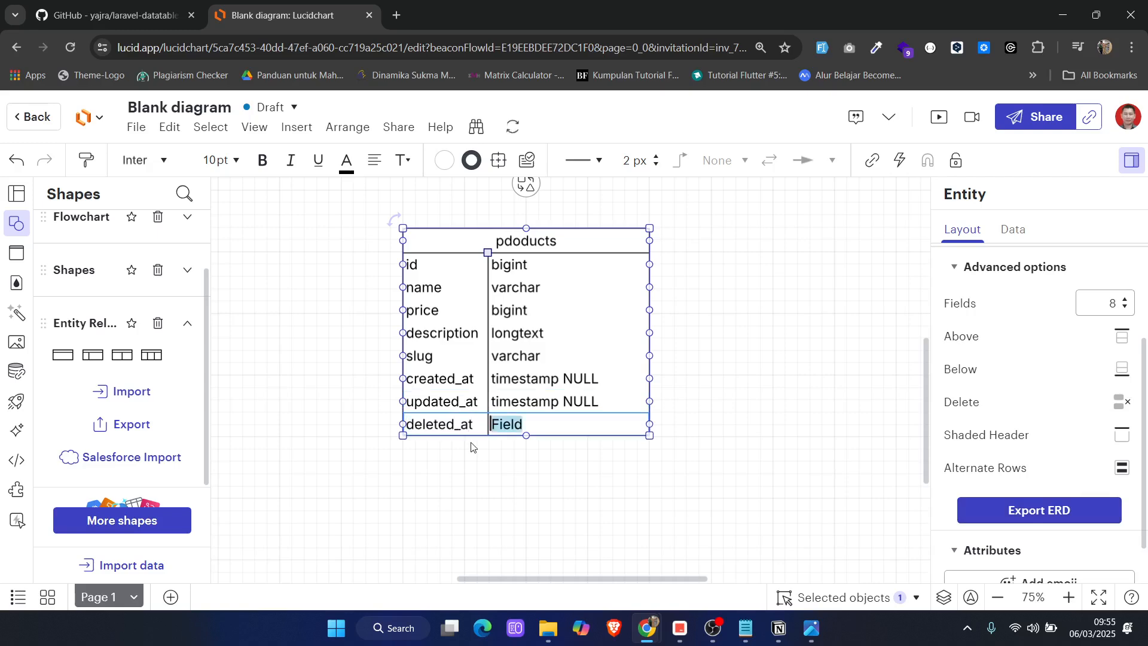
text(timestamp NULL)
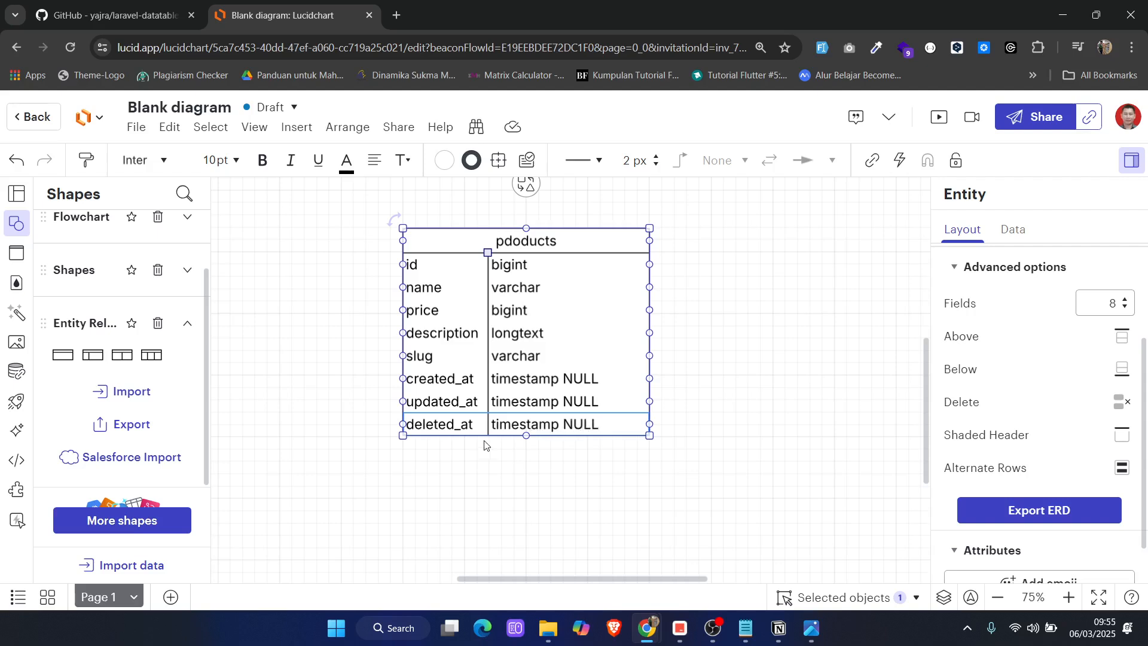
click(758, 320)
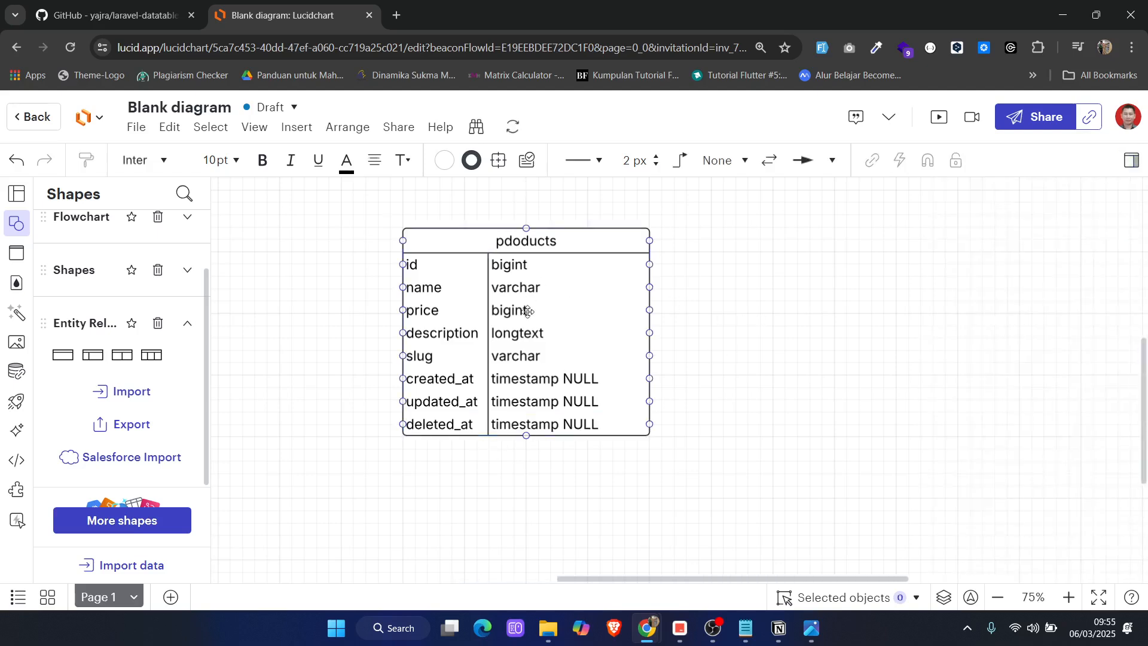
Check the Notepad notes for the next table, and duplicate the products entity, placing the copy to the right of the original
scroll(523, 371, up, 2)
scroll(663, 395, down, 2)
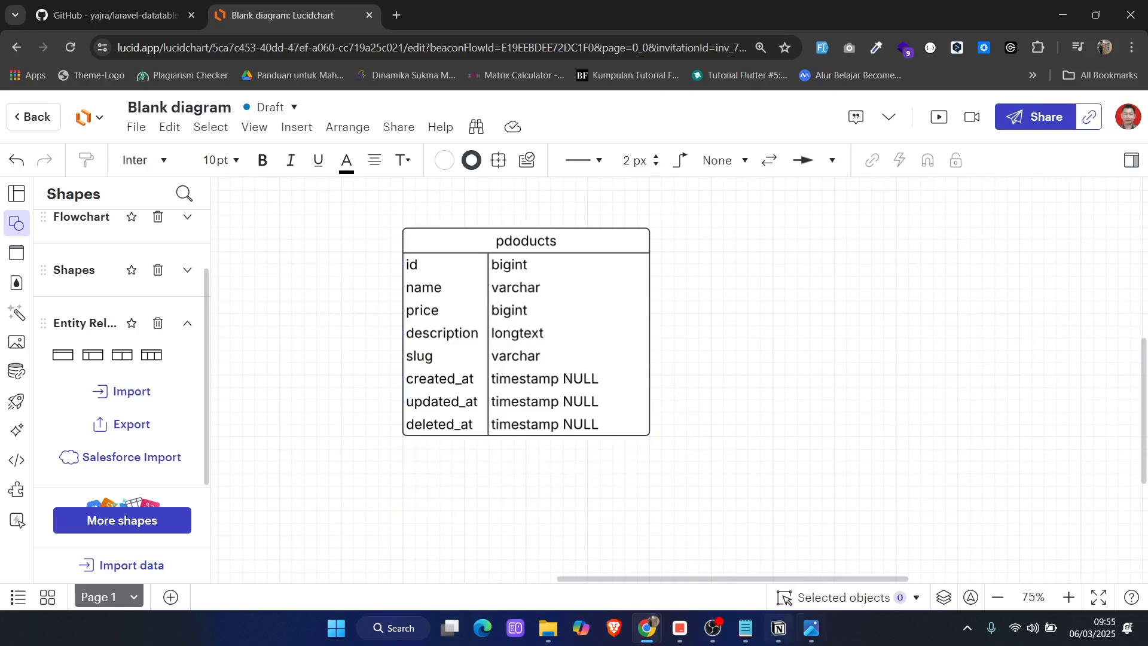
click(745, 627)
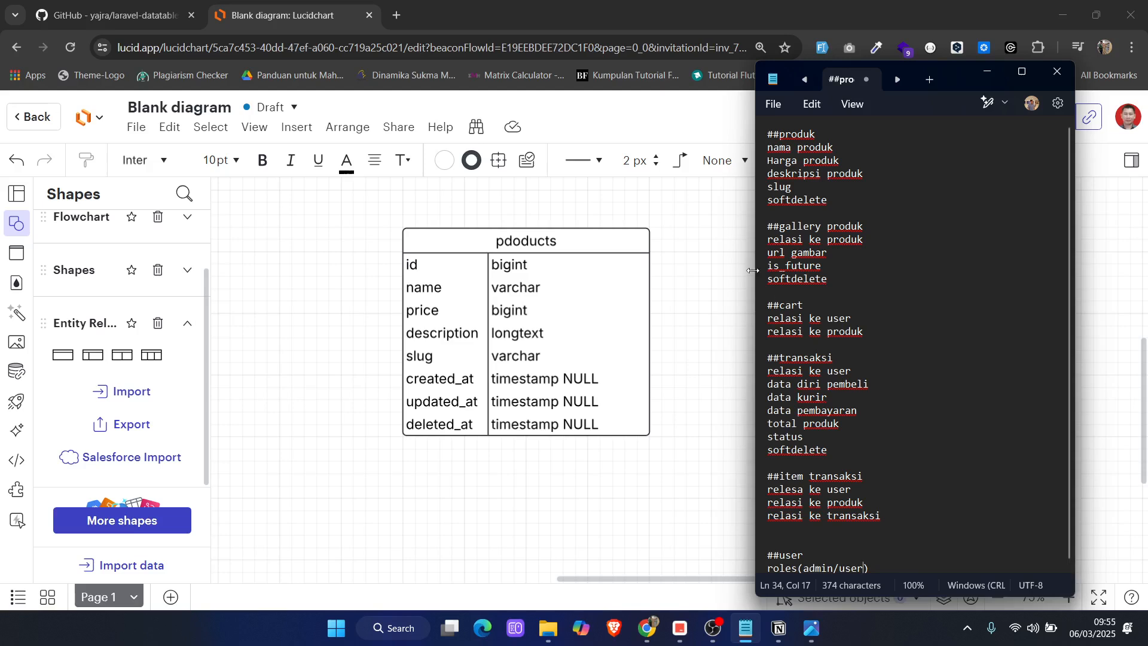
click(678, 293)
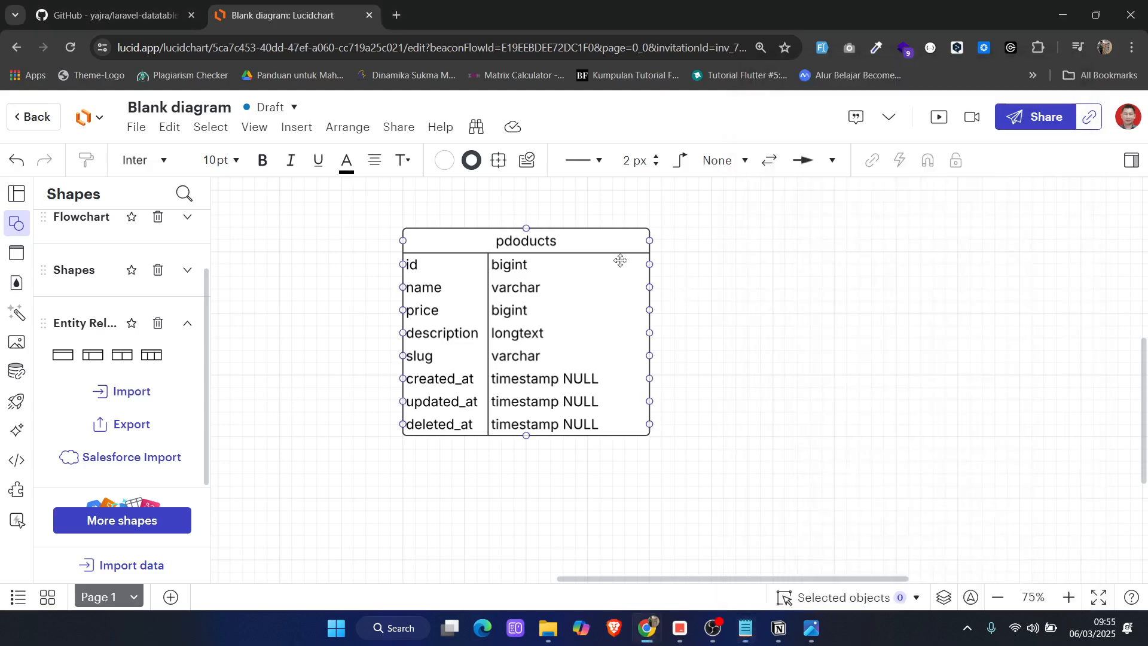
click(587, 241)
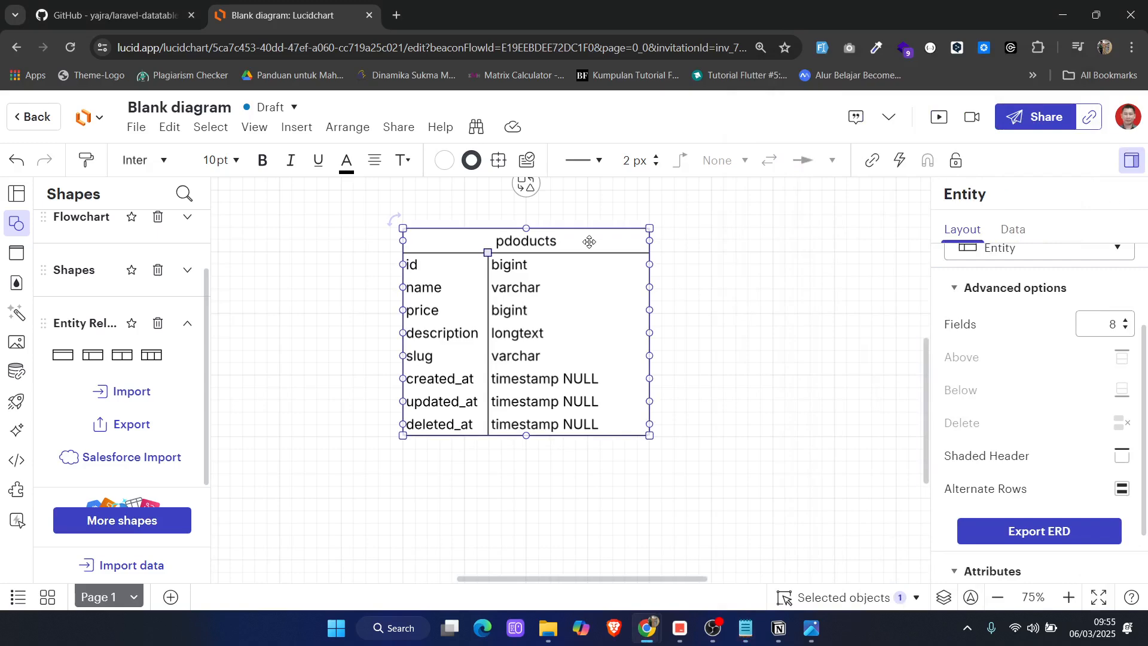
key(ctrl+d)
drag(624, 299, 874, 266)
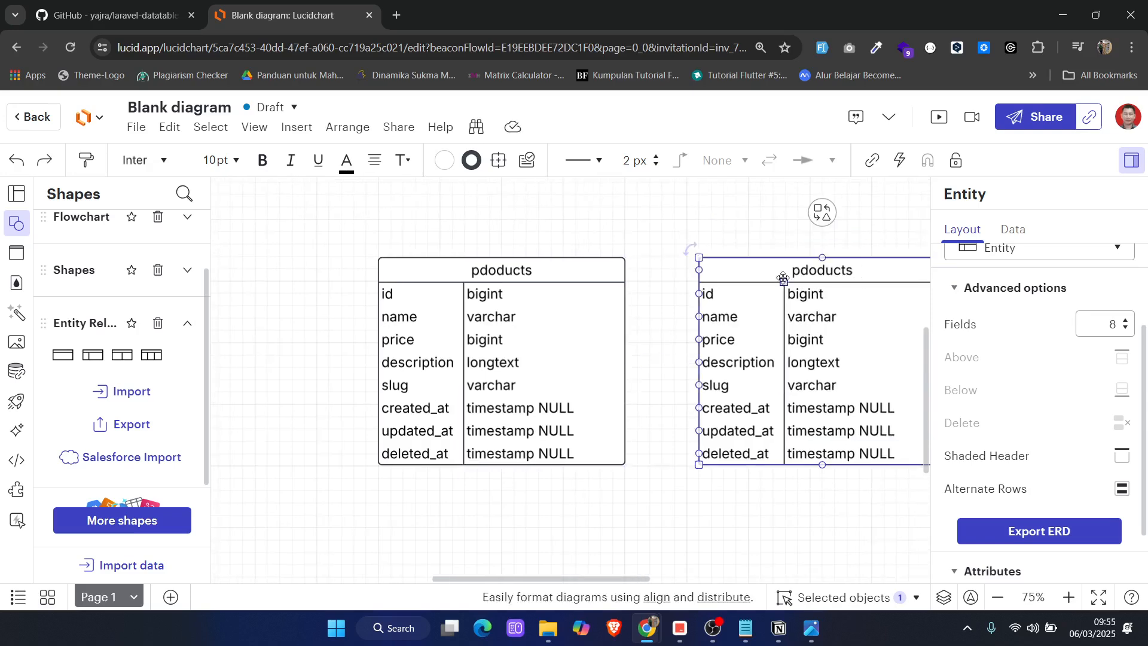
click(595, 264)
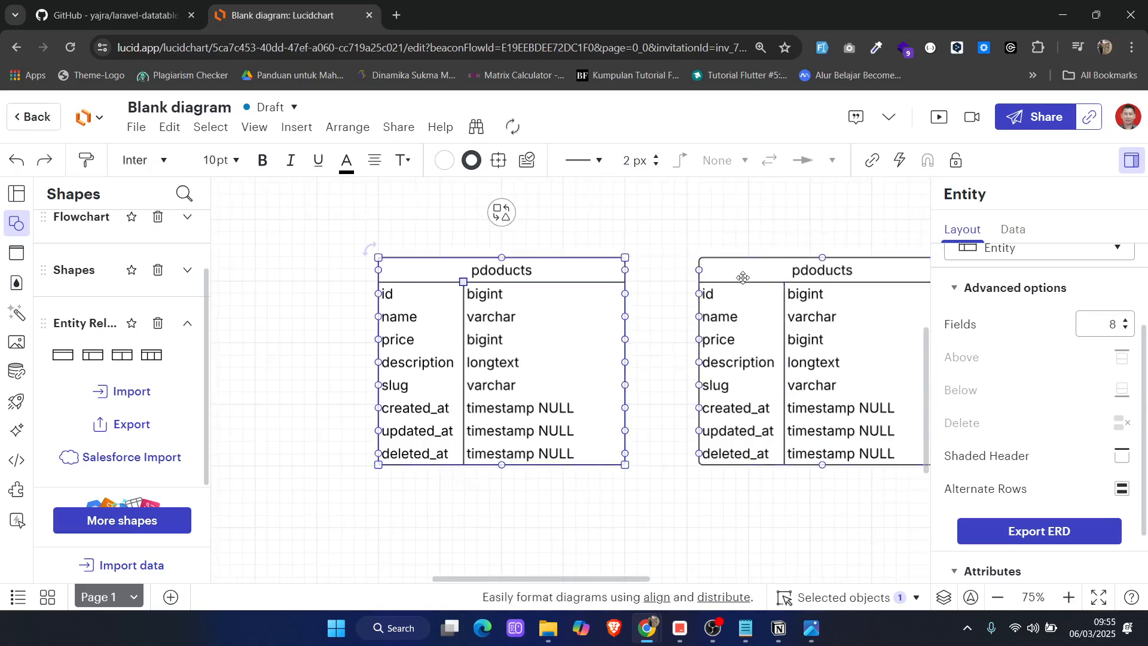
scroll(698, 315, right, 4)
scroll(667, 312, left, 2)
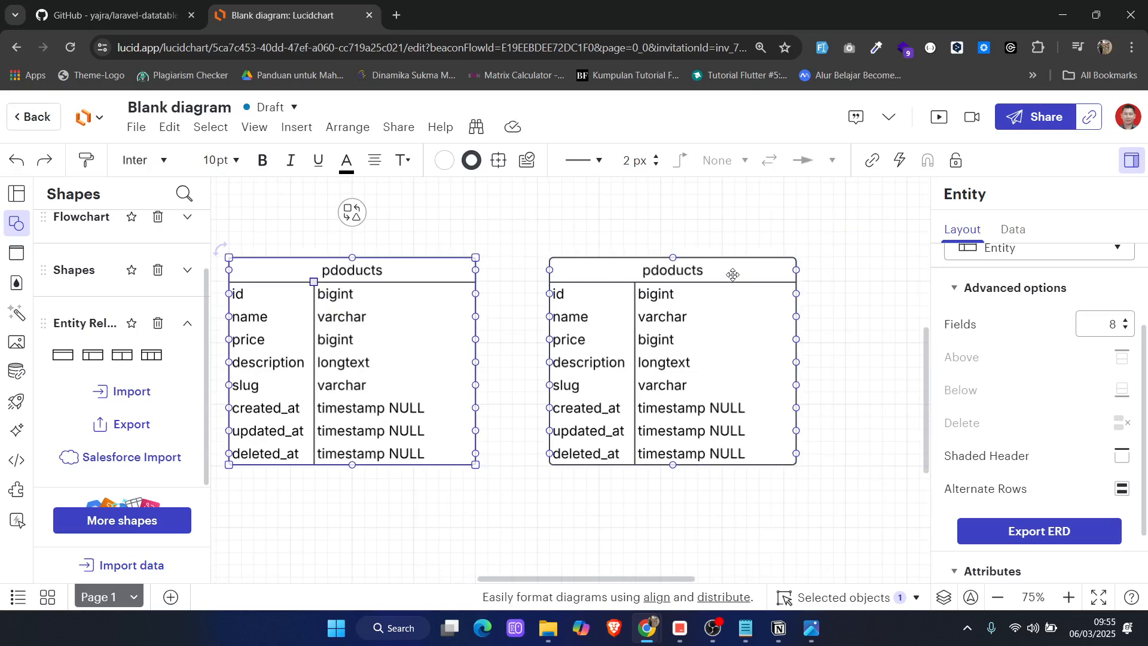
drag(733, 271, 760, 268)
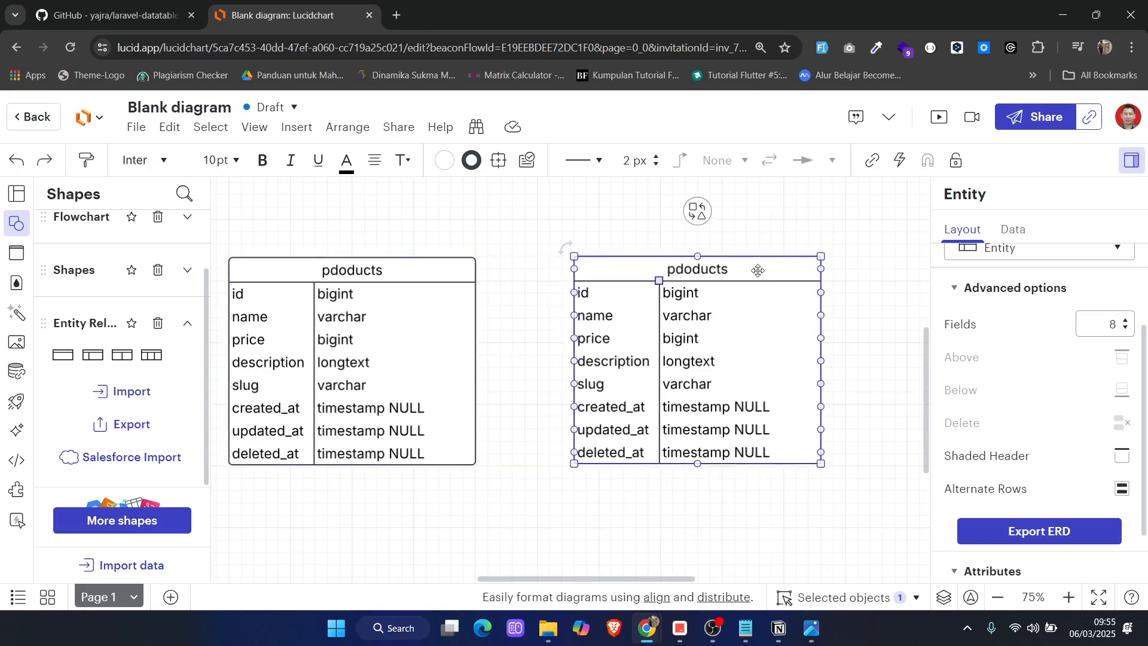
Rename the duplicated entity as pdoducts_galleries
double_click(699, 266)
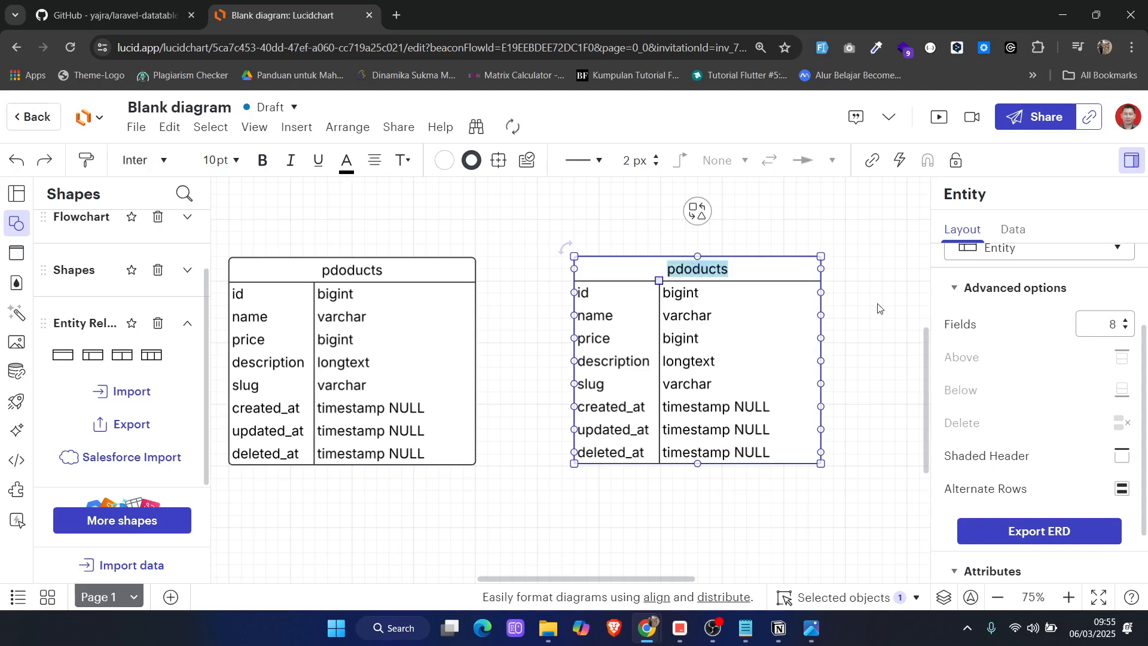
key(End)
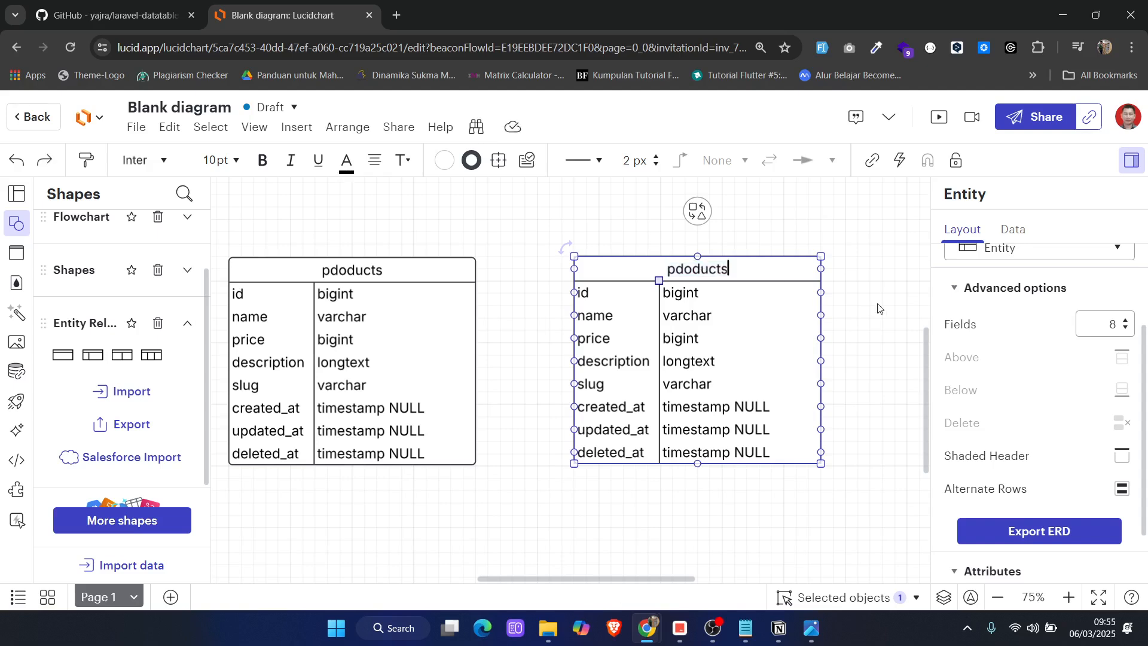
text(_gallere)
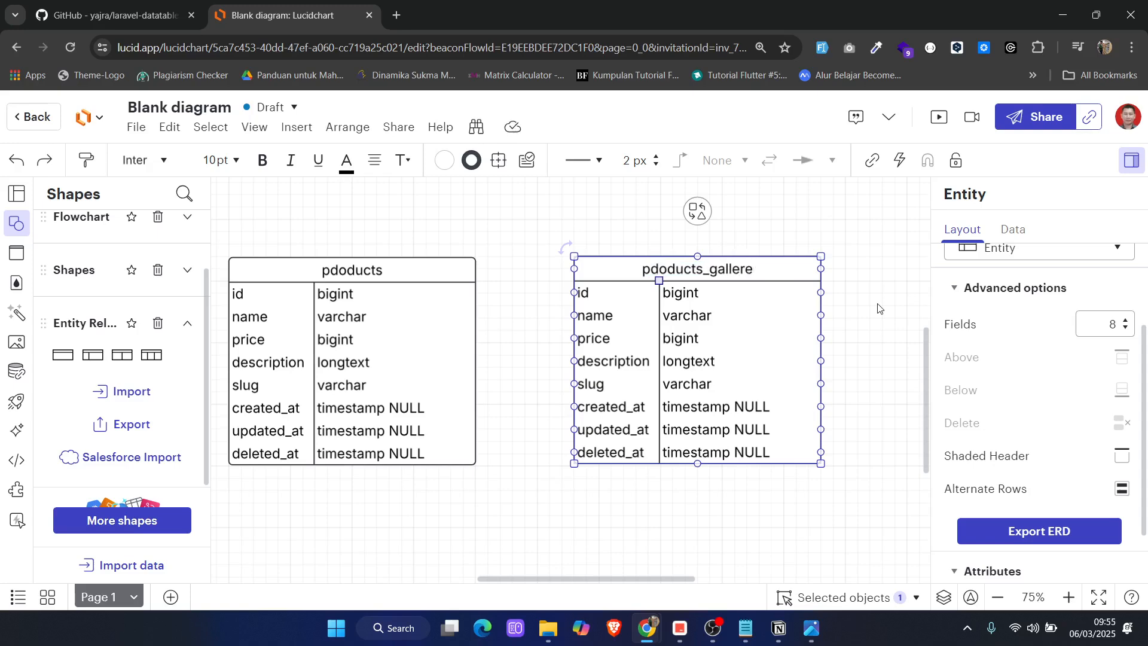
key(BackSpace)
text(ies)
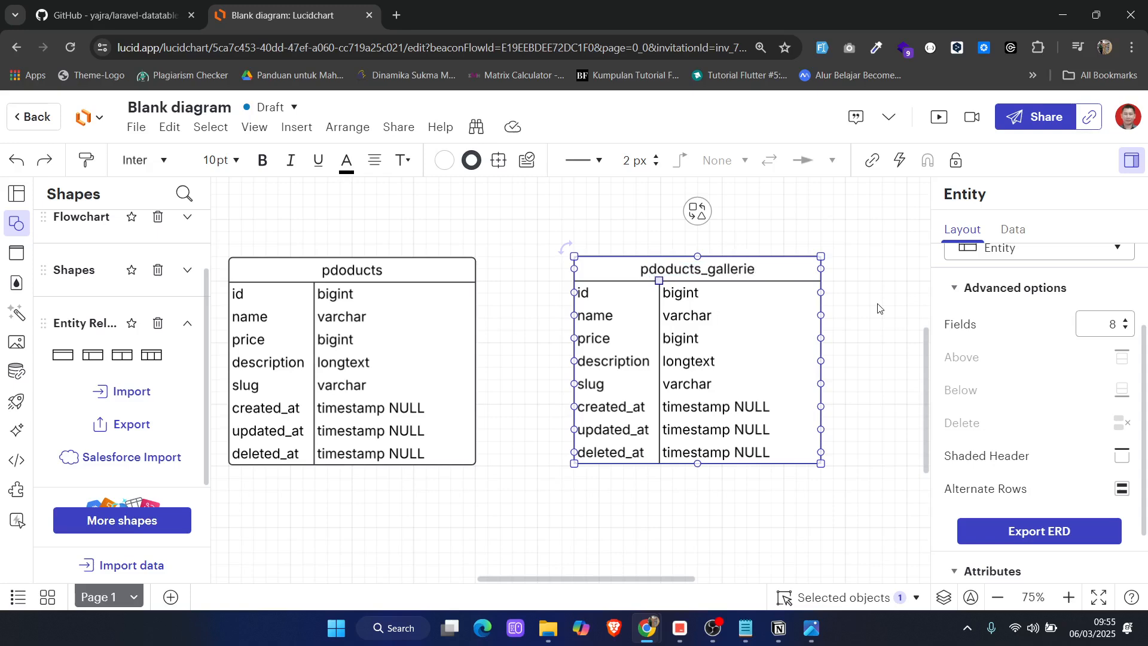
Change the name row of the galleries entity to product_id with type bigint
double_click(612, 321)
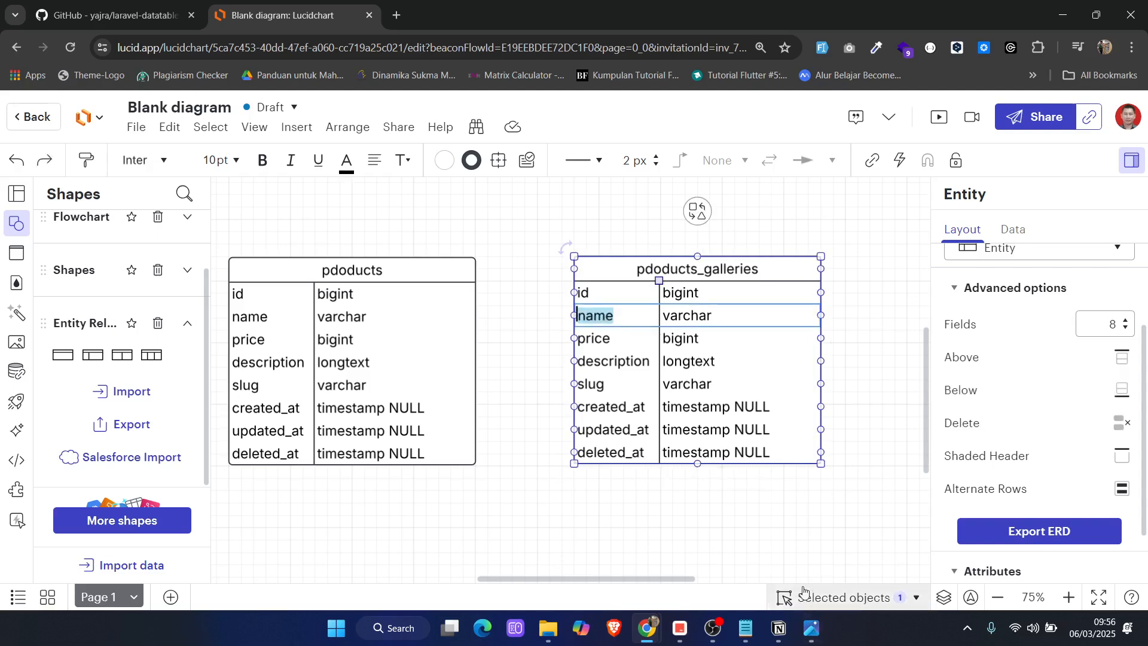
text(product)
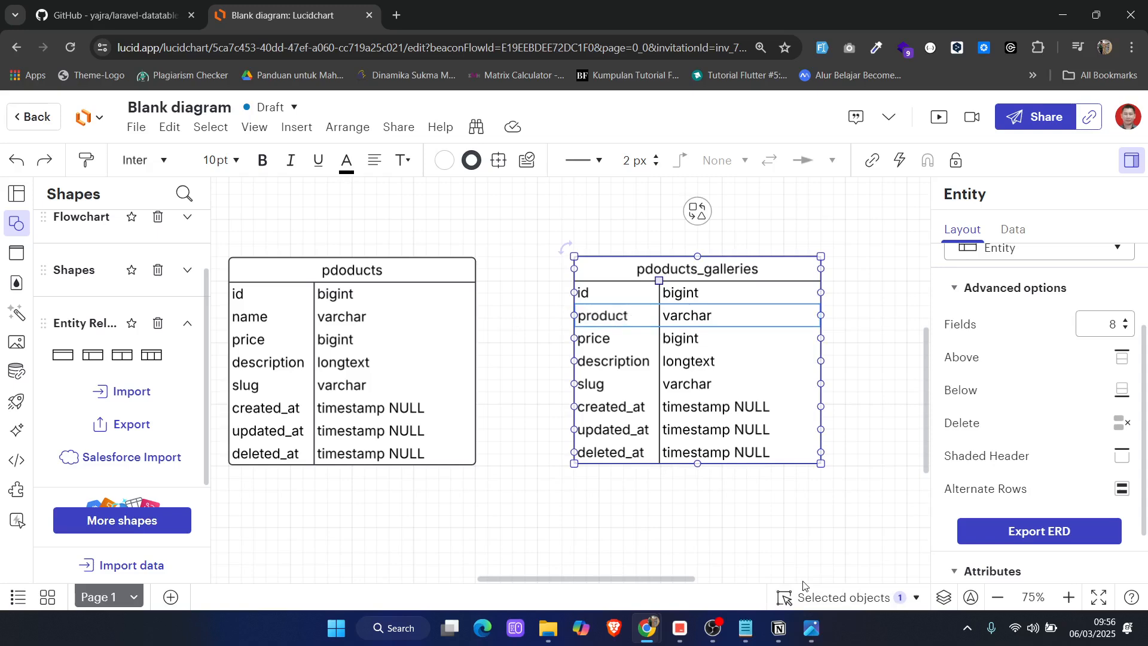
text(_id)
key(Tab)
text(bi)
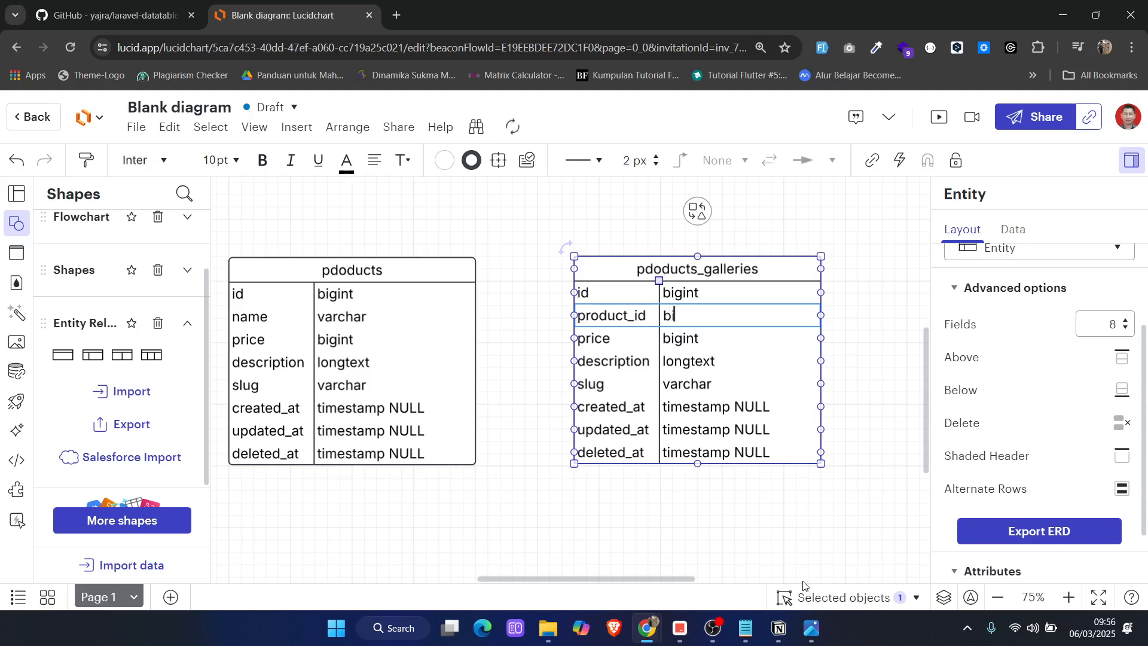
text(gint)
Change the price row of the galleries entity to url with type varchar
key(Tab)
text(urk)
key(BackSpace)
text(ll)
key(Tab)
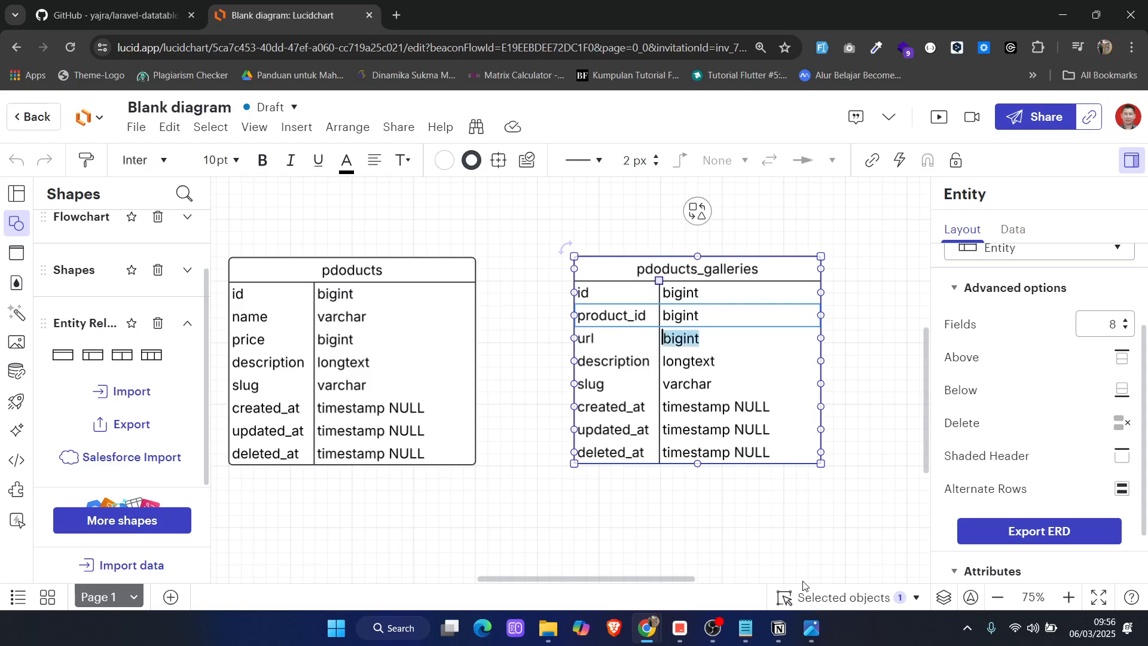
text(varchar)
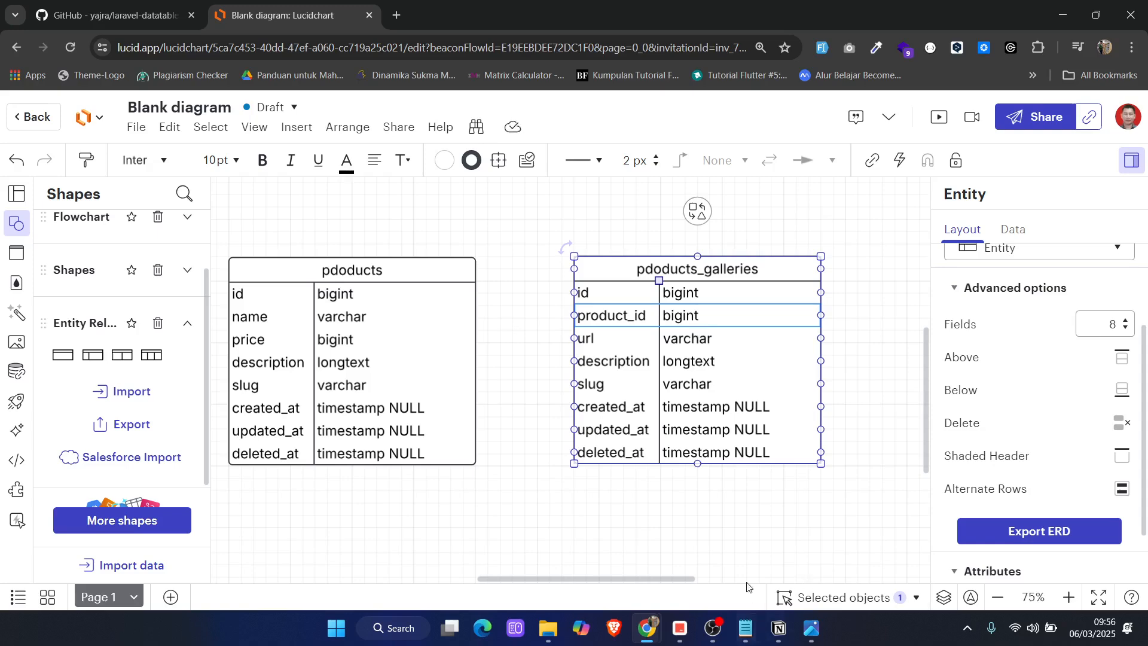
Following the Notepad notes, change the galleries entity's description row to is_feature with type boolean, and check the notes again
click(745, 628)
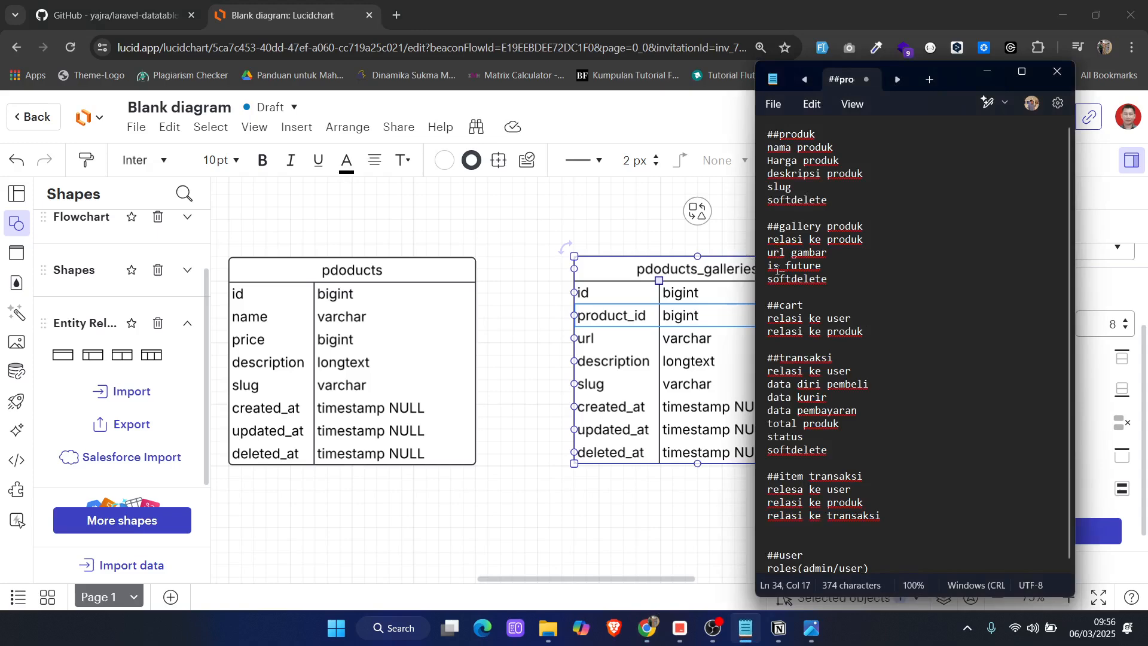
click(594, 382)
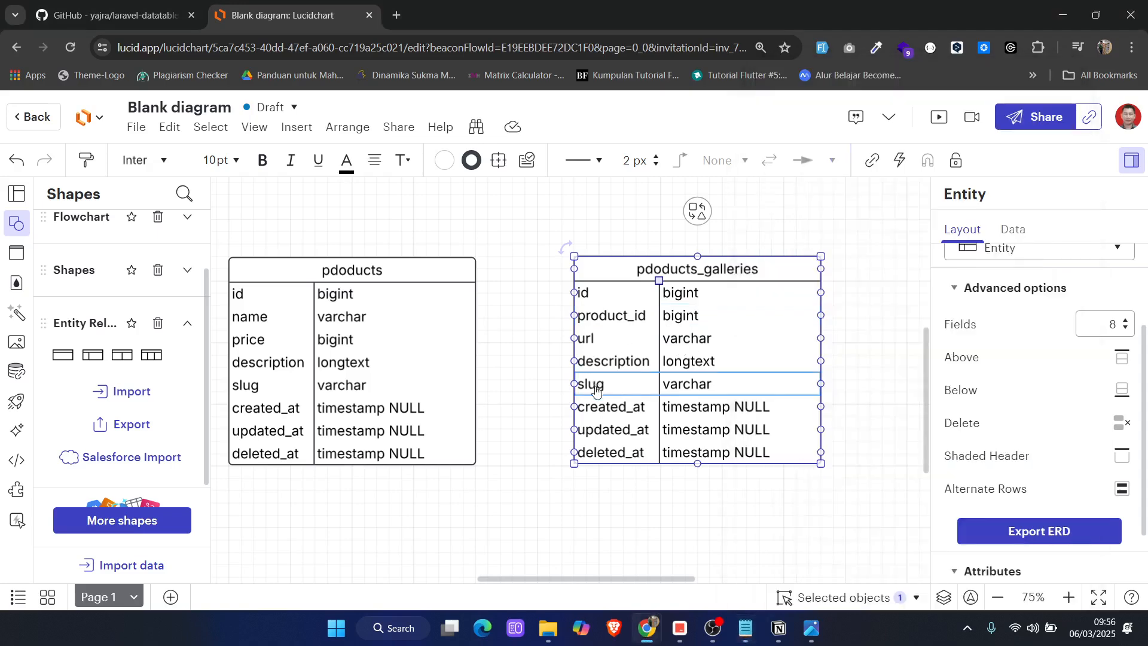
double_click(602, 354)
key(BackSpace)
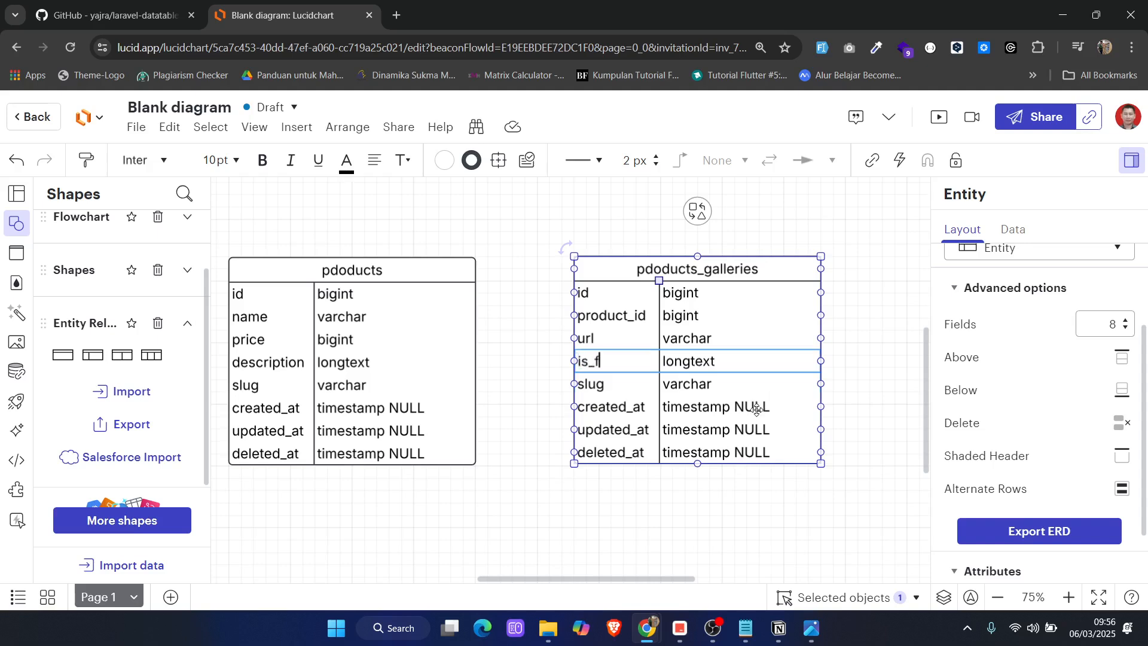
text(is_feature)
key(Tab)
text(boo)
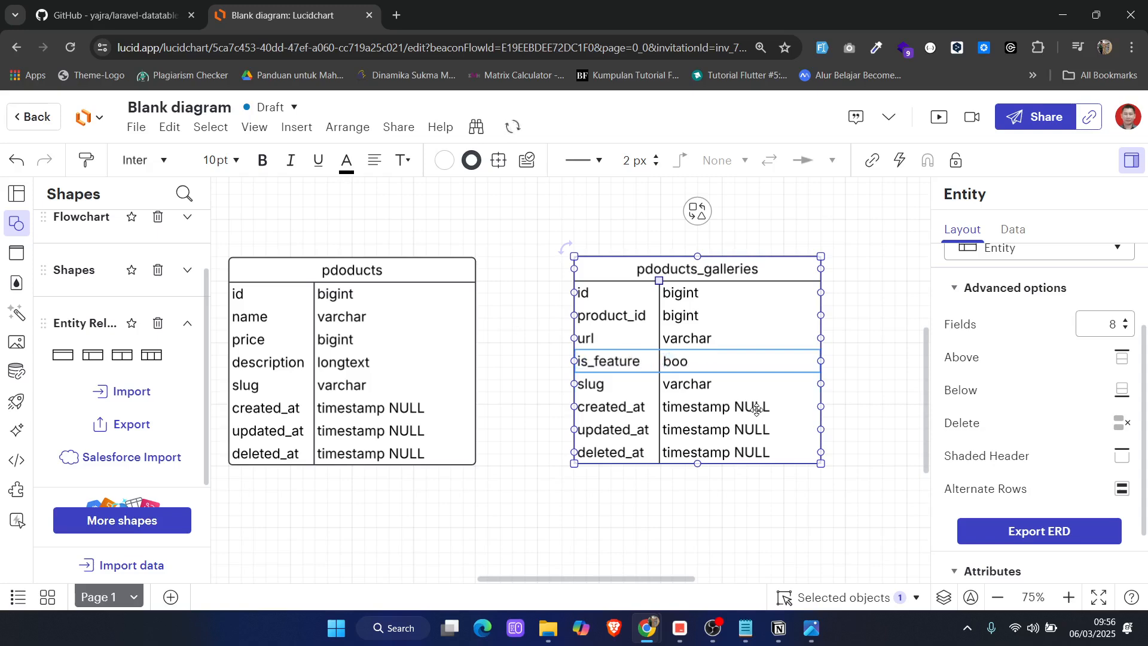
text(lean)
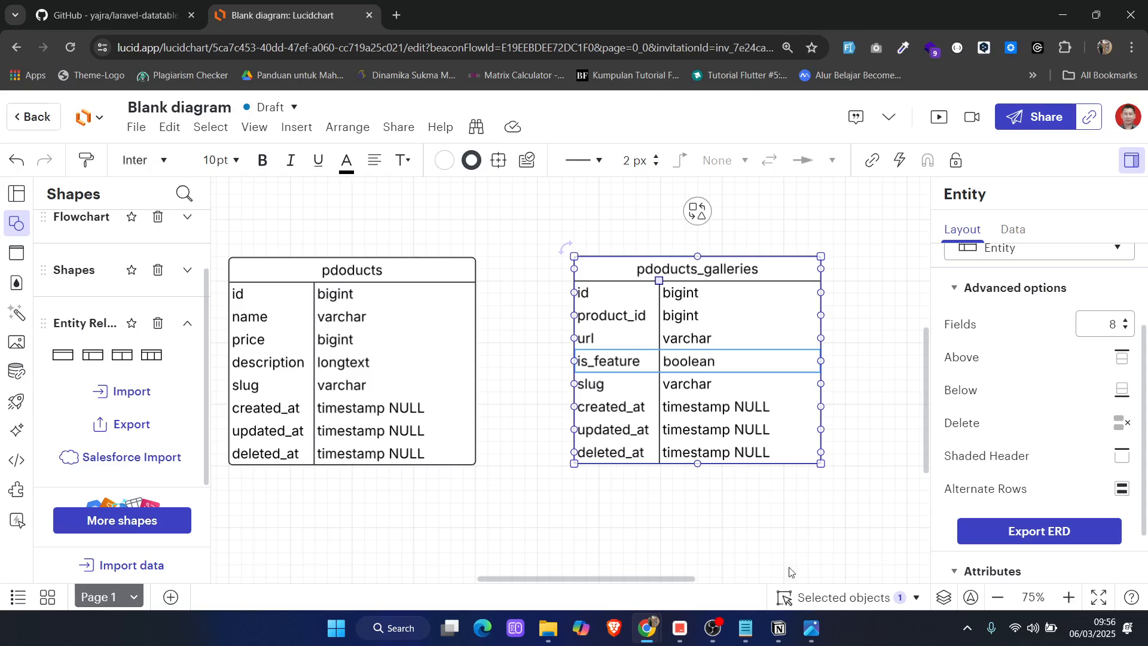
click(747, 629)
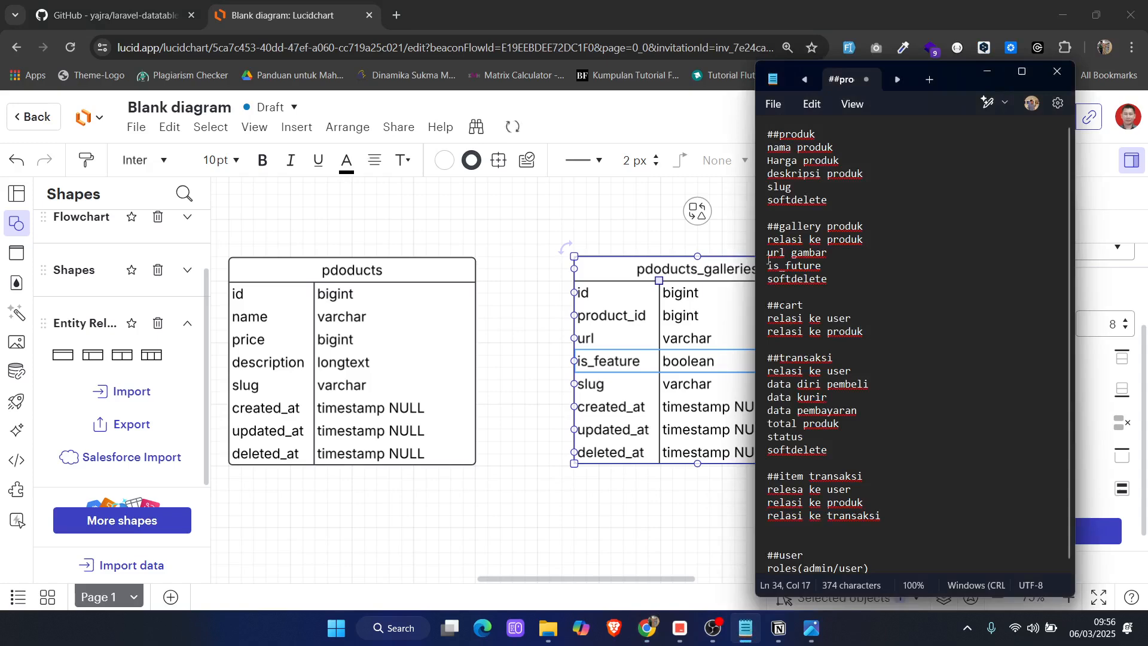
Delete the slug row from the pdoducts_galleries entity and align its top edge with the pdoducts entity
click(991, 74)
click(607, 389)
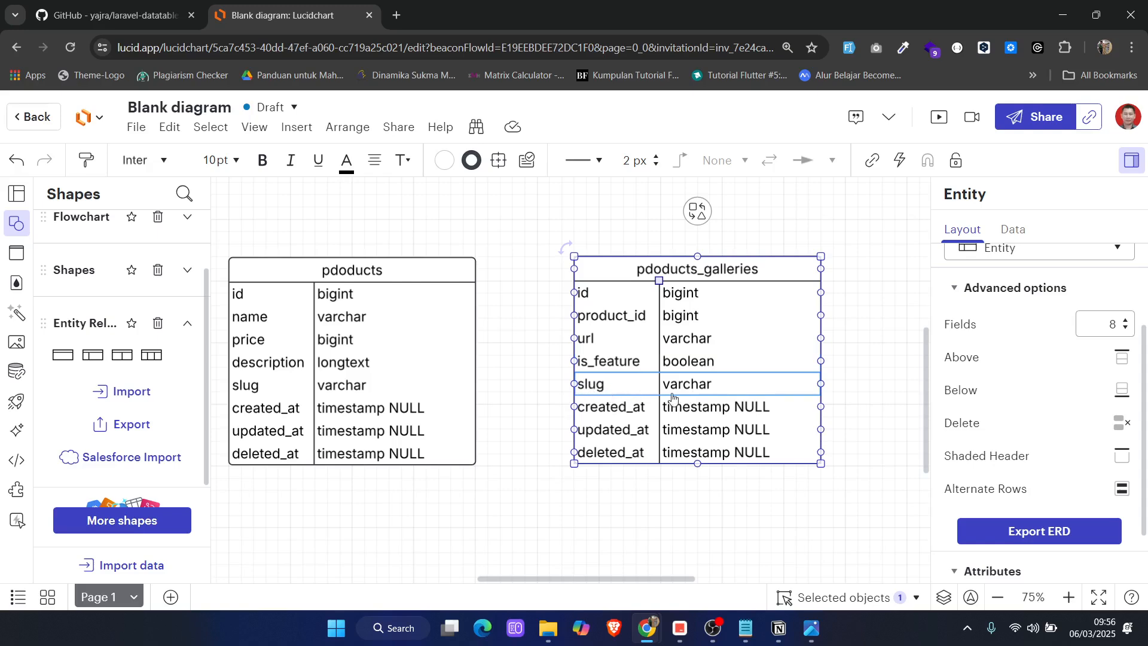
click(1122, 422)
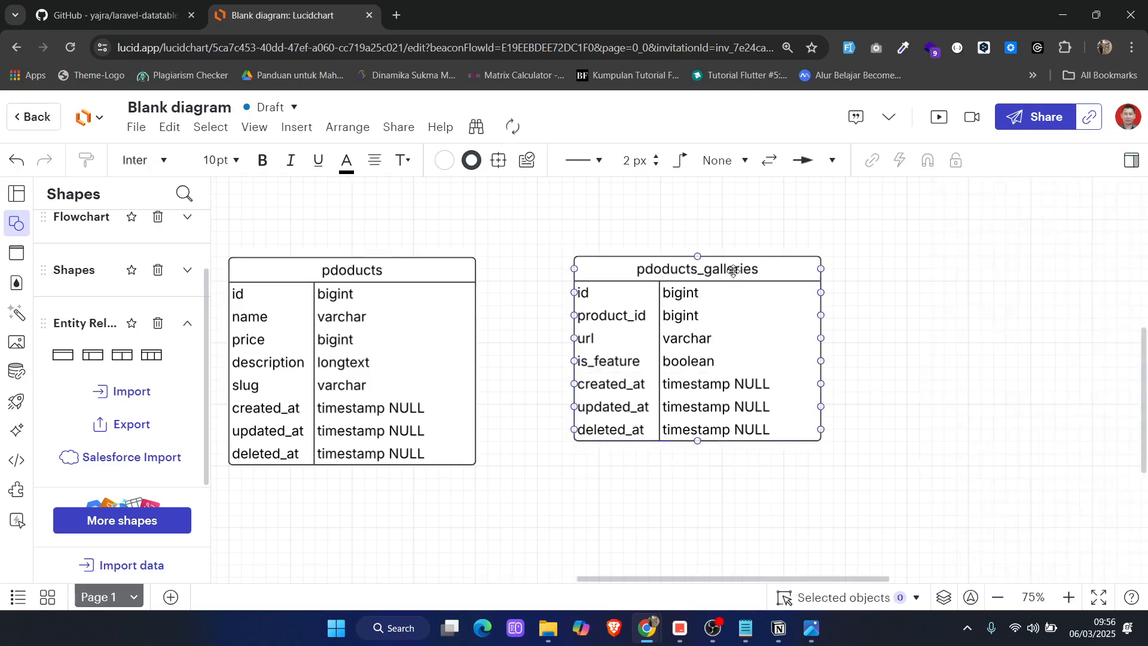
drag(735, 272, 736, 274)
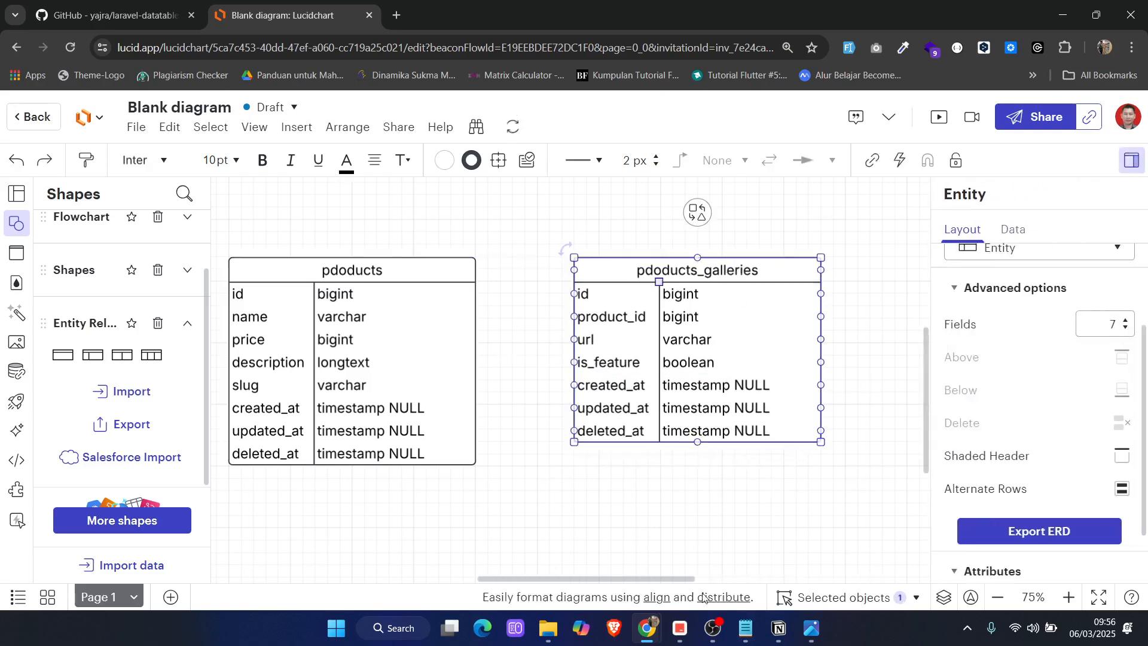
Check the cart section of the Notepad notes and place a duplicate of pdoducts_galleries on the opposite side of the pdoducts entity
click(745, 628)
scroll(840, 311, down, 1)
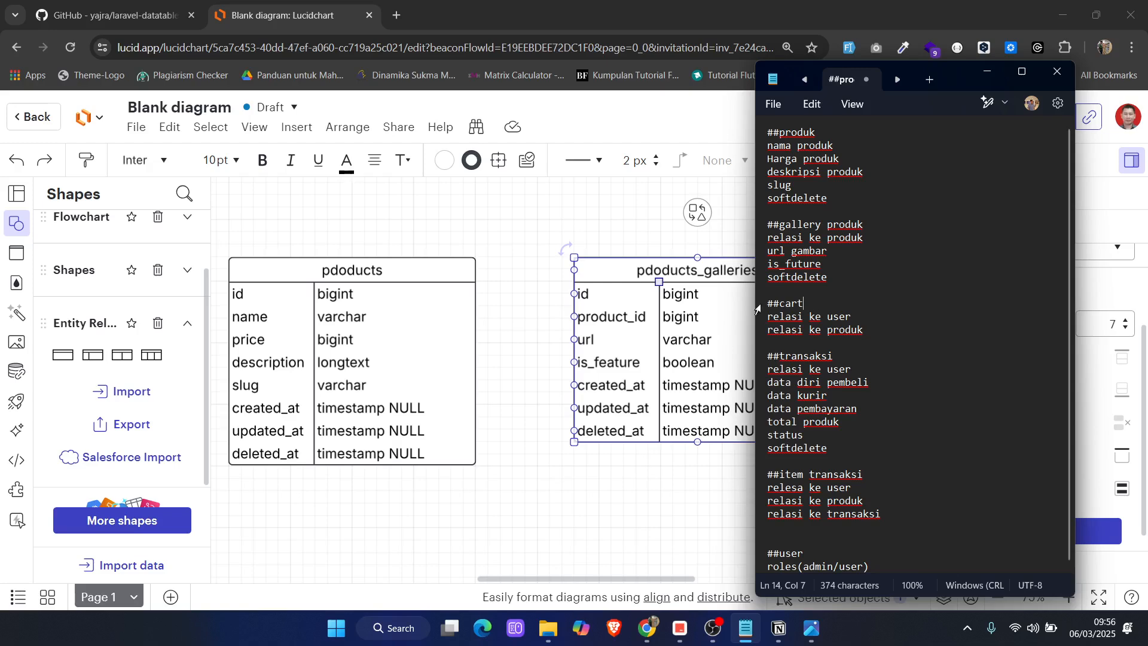
click(619, 450)
click(683, 263)
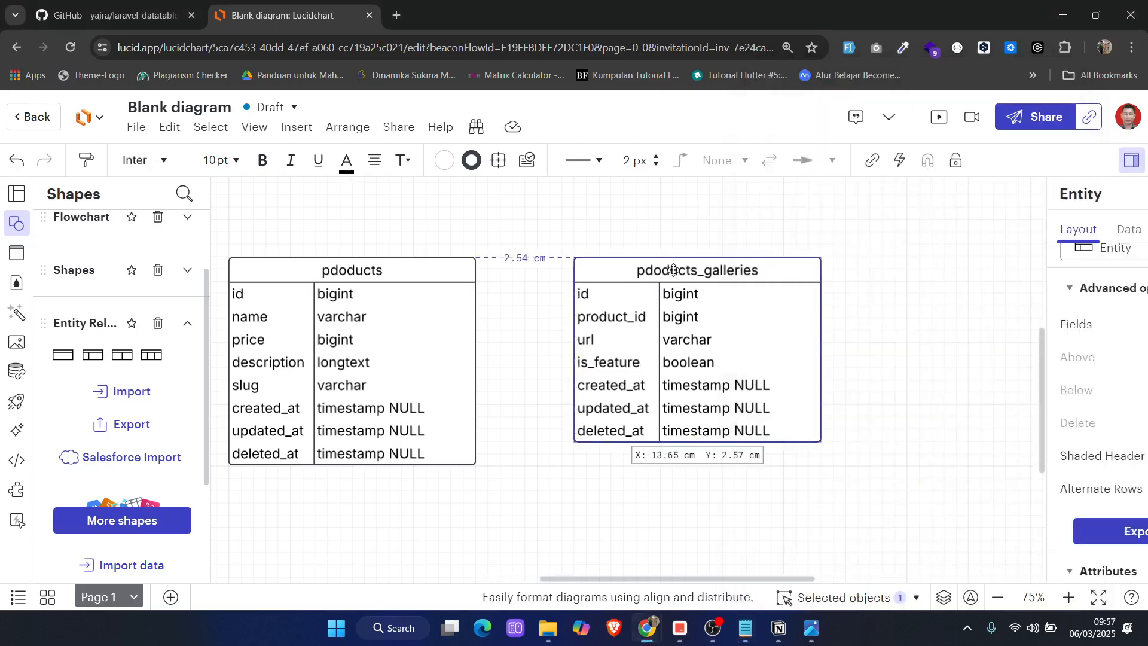
drag(673, 270, 319, 272)
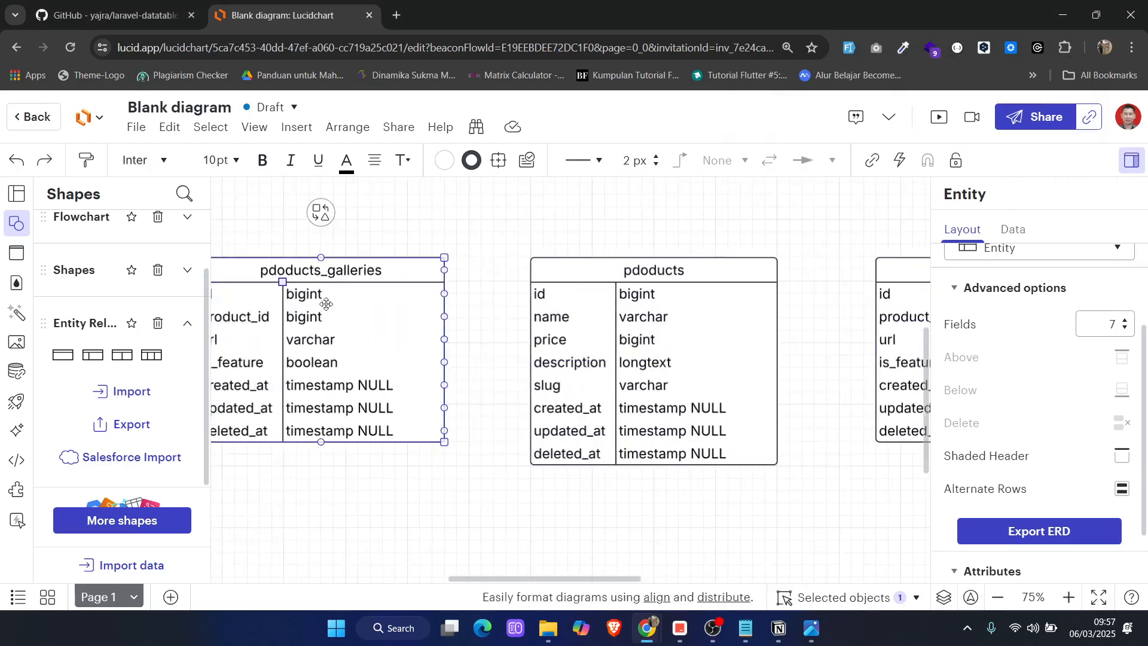
Rename the duplicated galleries entity as cart
double_click(285, 273)
text(cart)
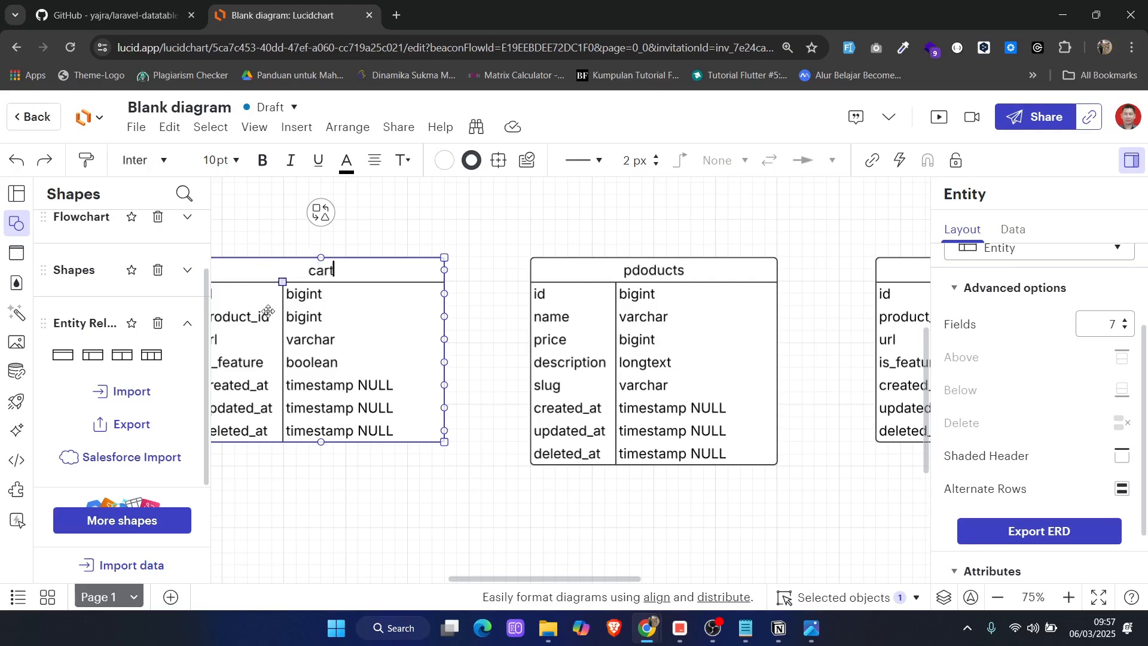
scroll(376, 346, left, 5)
scroll(376, 346, right, 3)
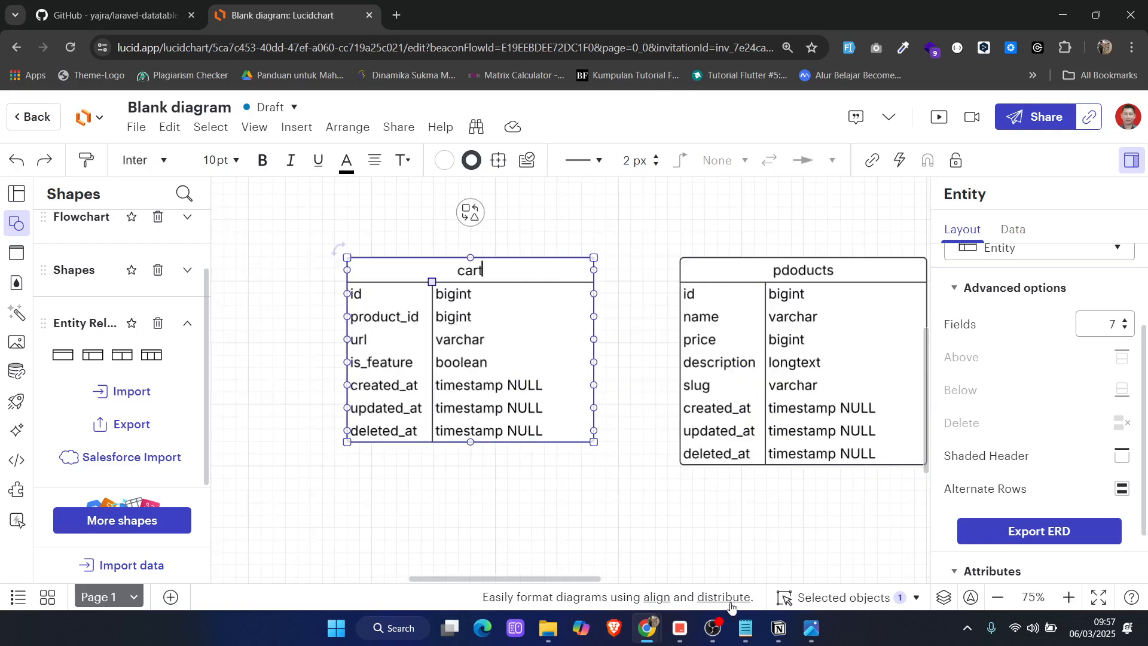
Following the Notepad notes, change the cart entity's url row to user-id with type bigint
click(746, 628)
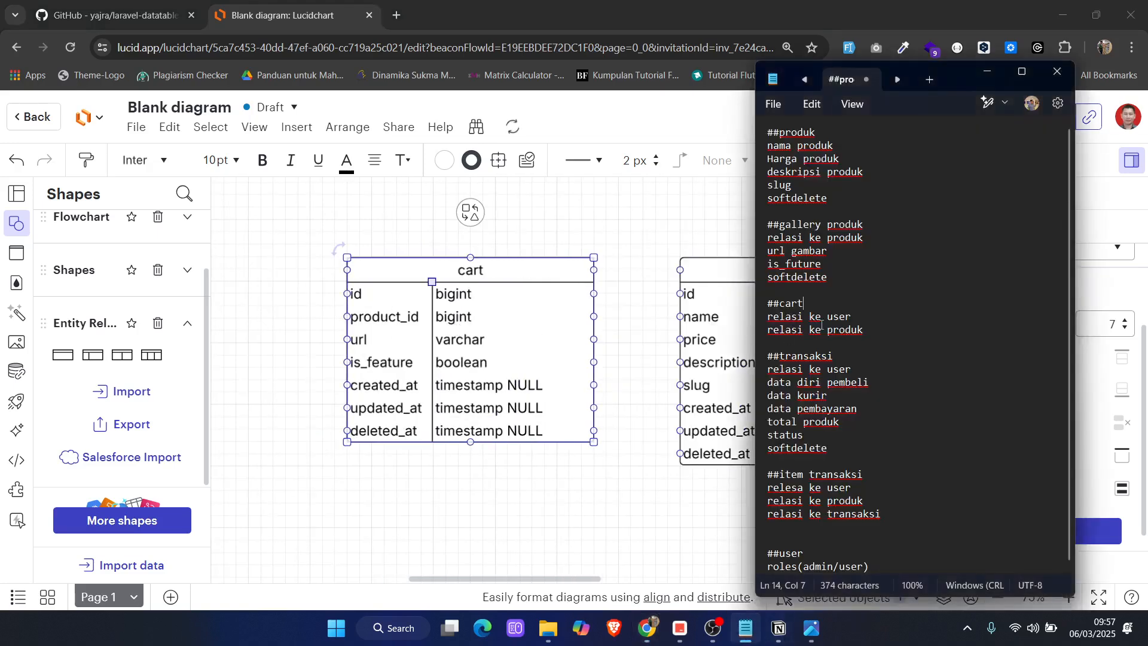
click(987, 70)
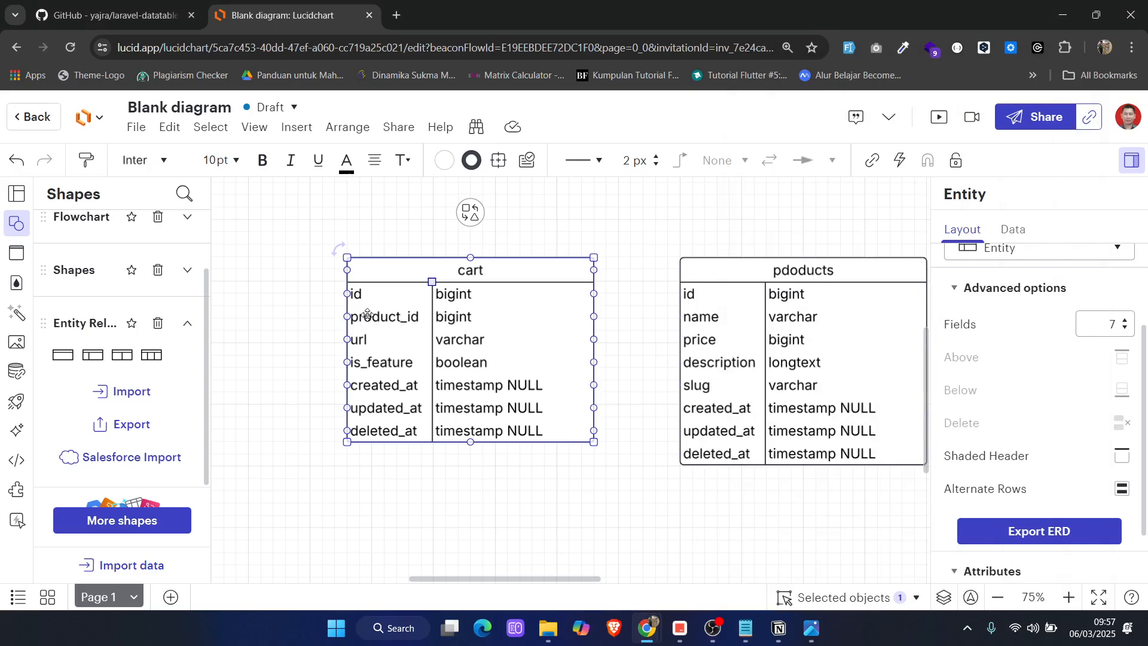
click(442, 327)
double_click(360, 338)
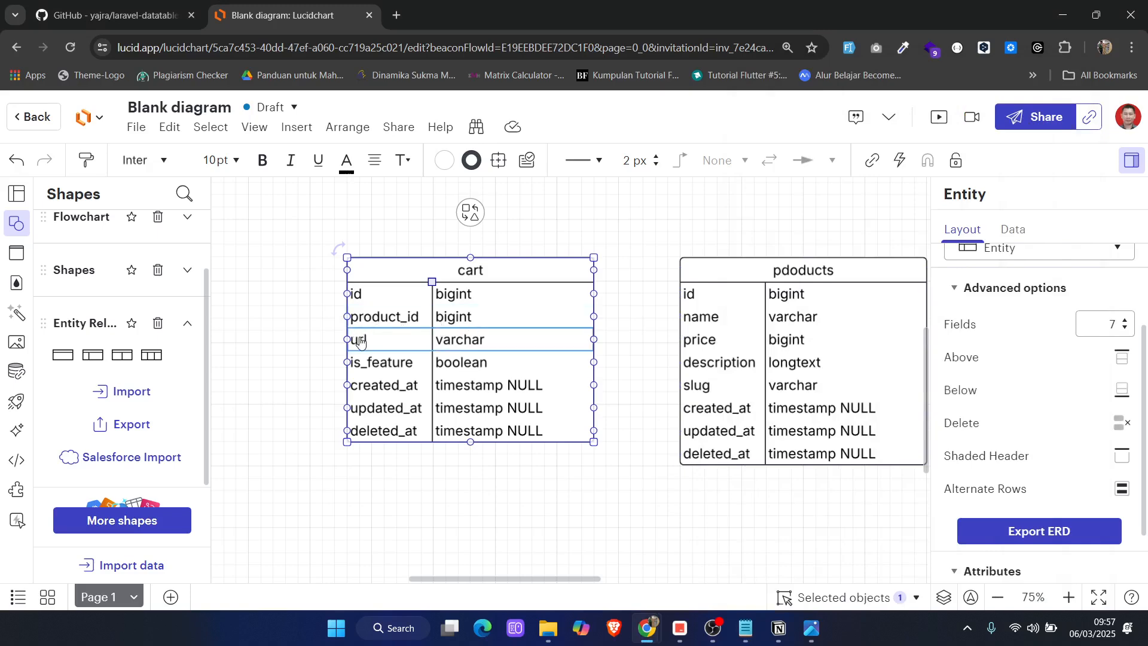
text(user)
key(Caps_Lock)
text(-)
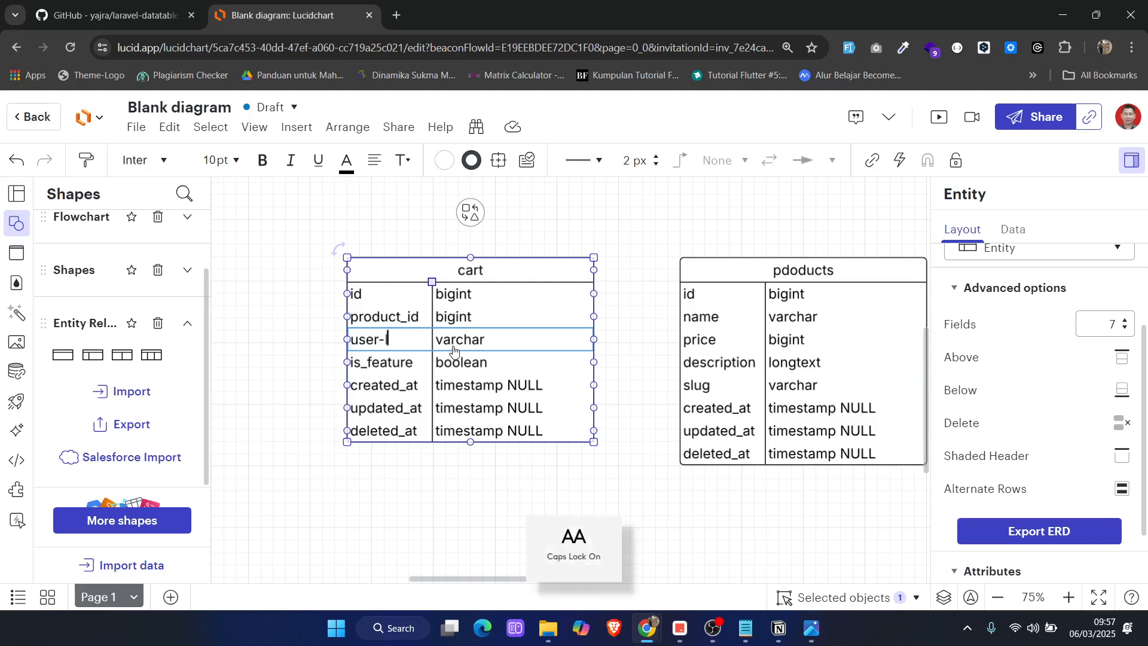
text(IF)
key(BackSpace)
key(BackSpace)
text(D)
key(BackSpace)
key(Caps_Lock)
text(id)
key(Tab)
text(bigint)
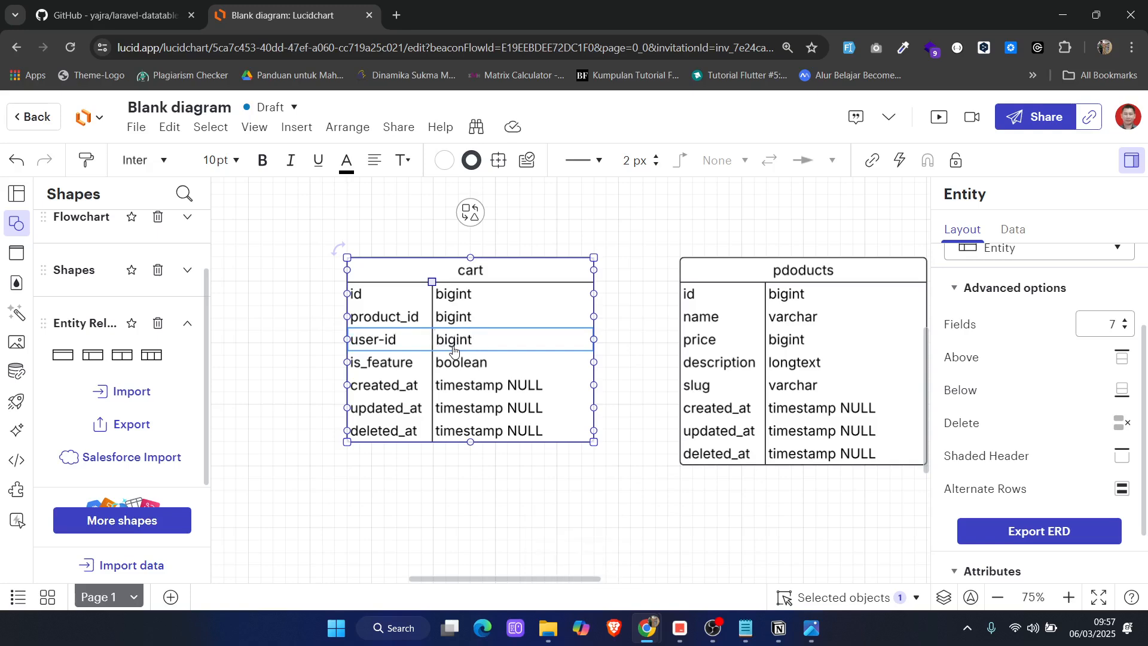
Delete the is_feature row from the cart entity
click(358, 363)
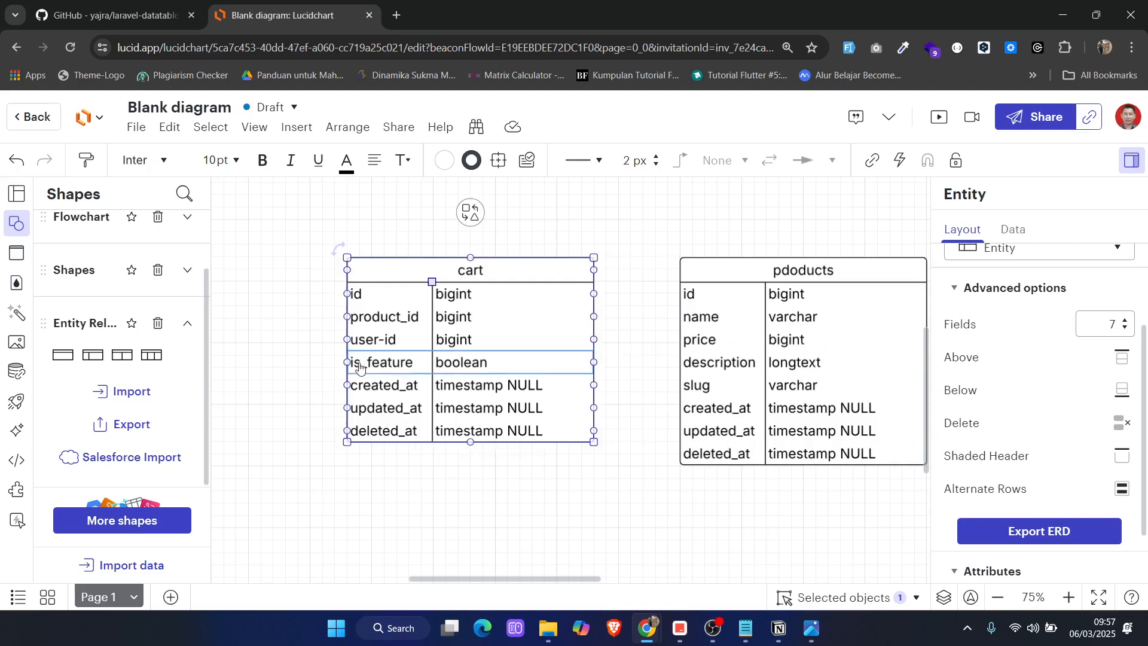
click(1128, 429)
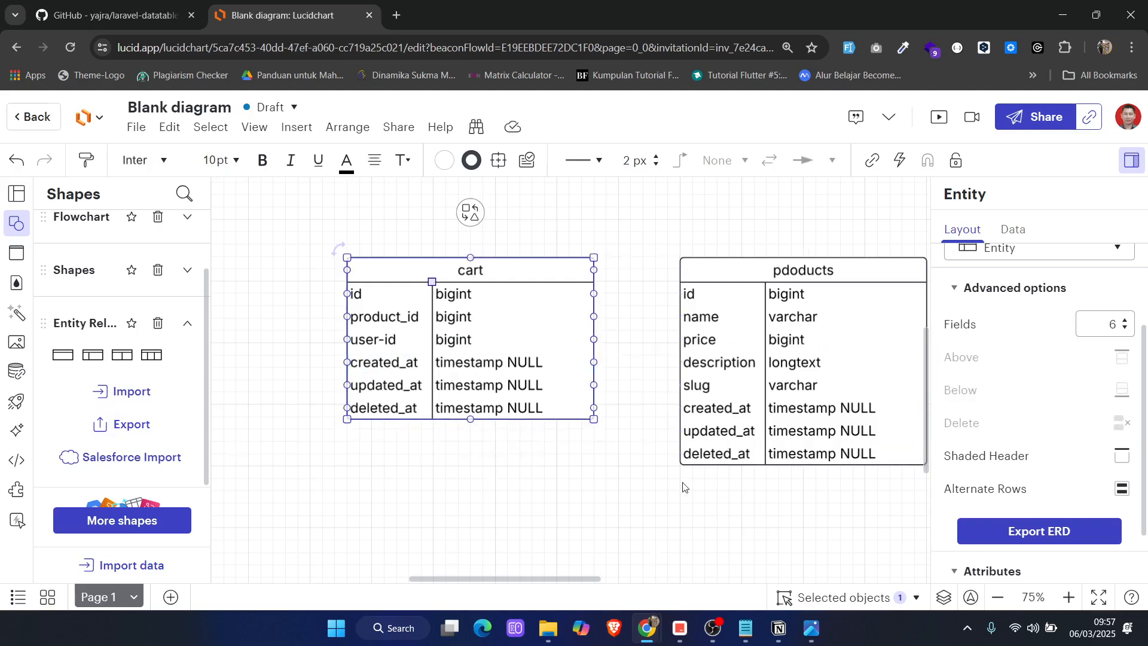
Look over the three entities together and check the transaksi section of the Notepad notes
scroll(658, 483, right, 3)
scroll(646, 464, down, 4)
scroll(646, 454, up, 4)
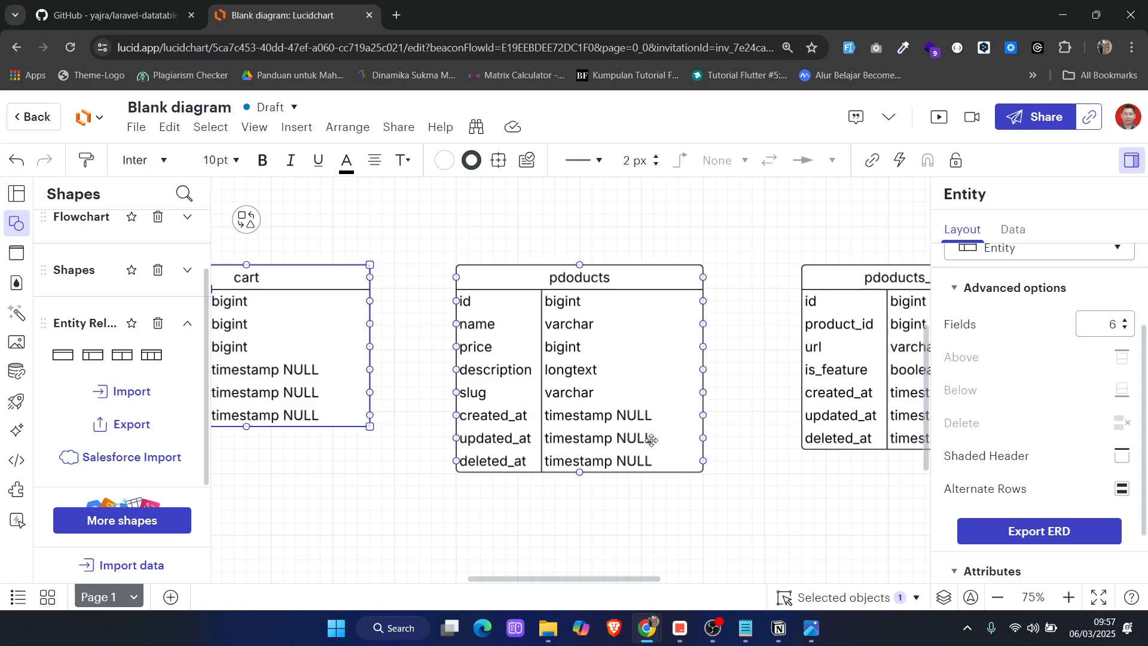
scroll(657, 400, down, 5)
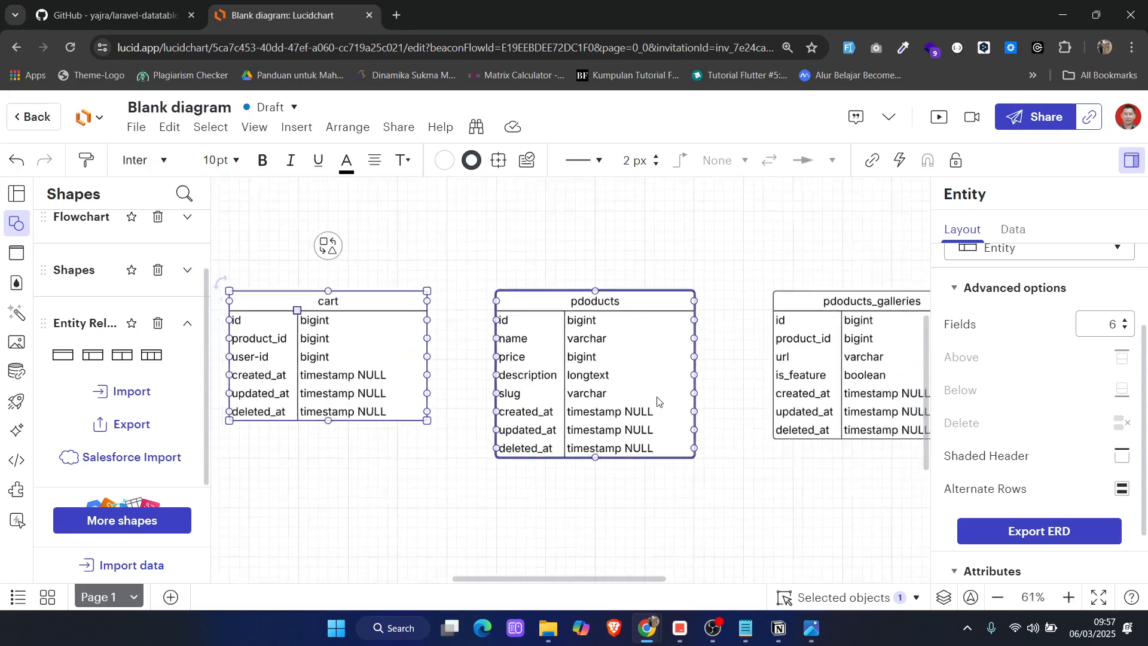
scroll(657, 400, up, 4)
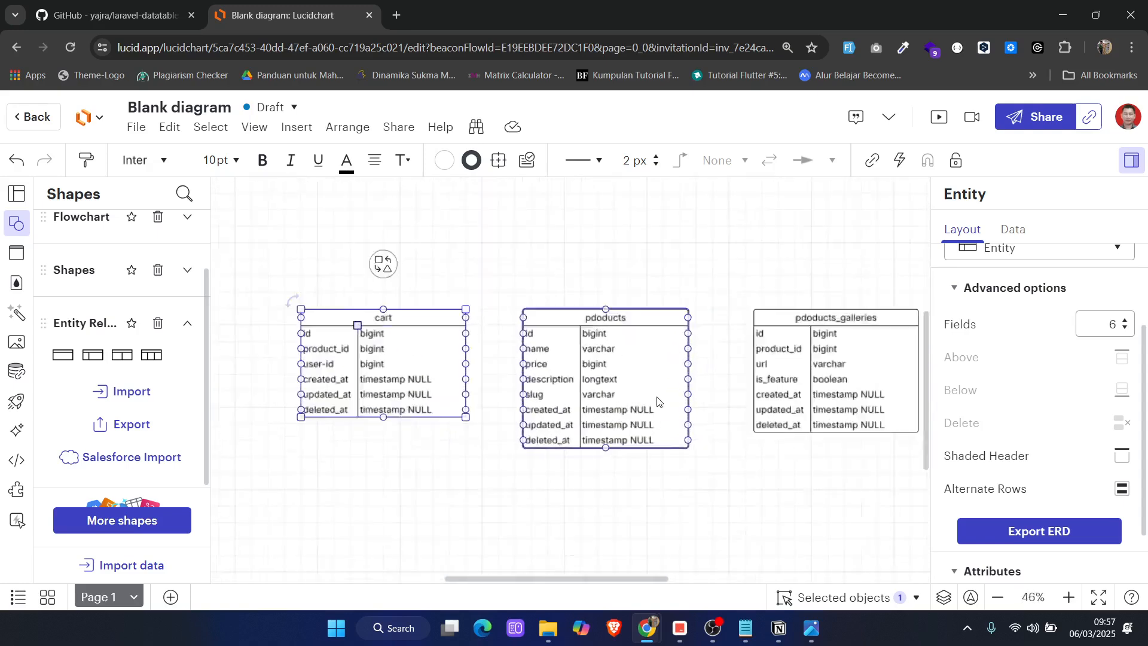
scroll(657, 400, down, 4)
scroll(657, 401, up, 2)
click(715, 468)
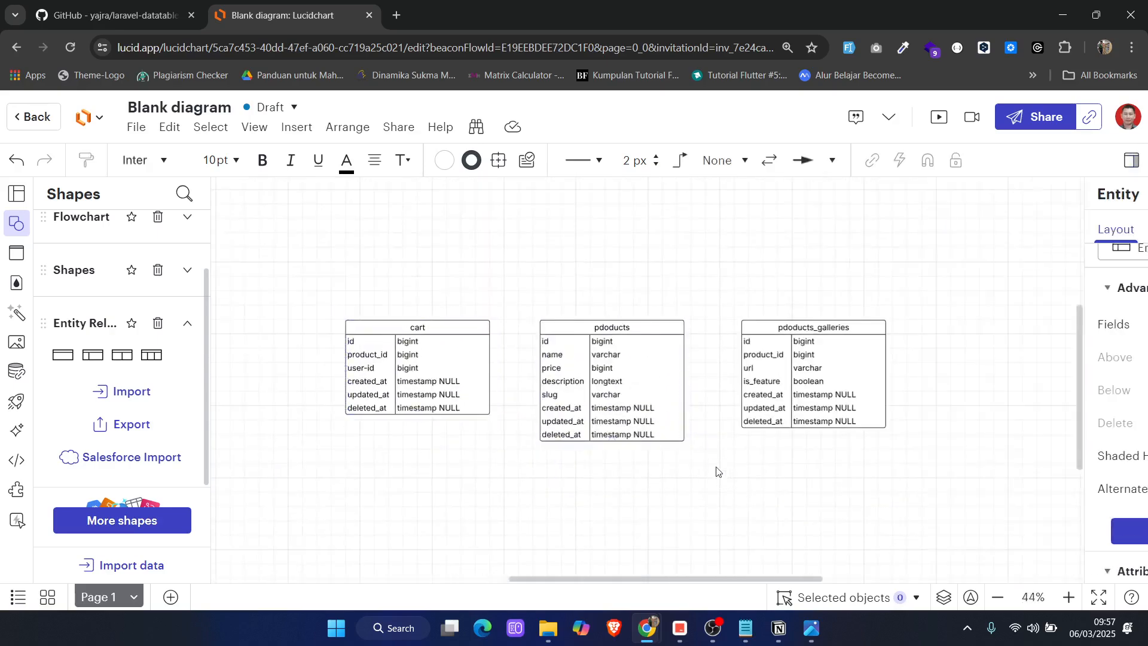
scroll(715, 478, down, 2)
click(744, 628)
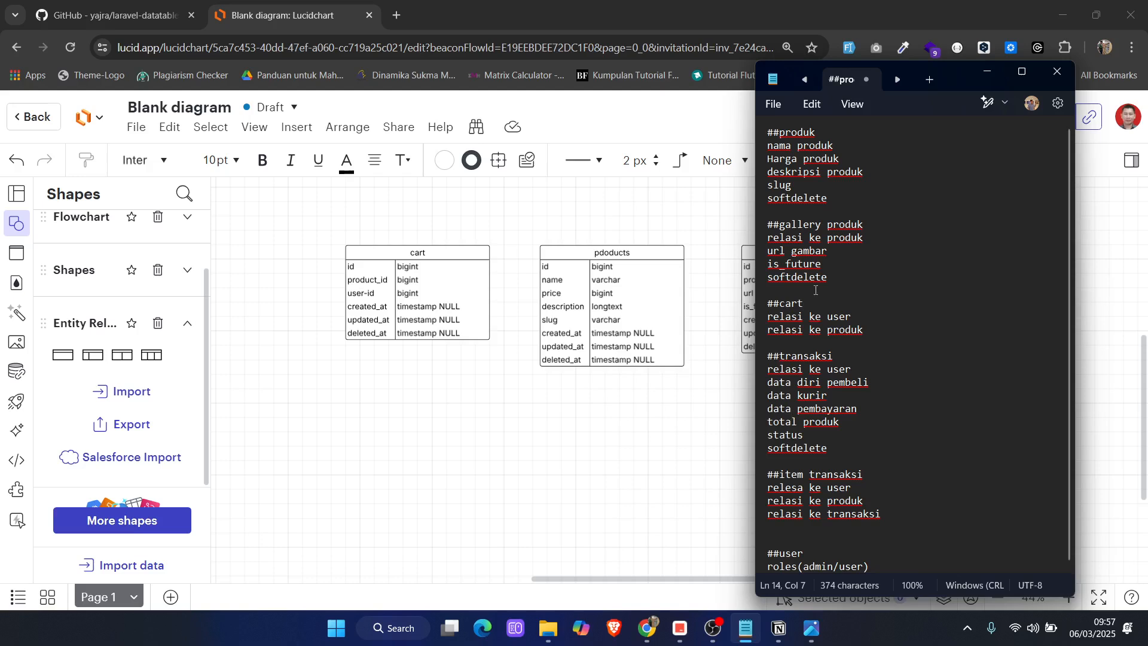
click(834, 357)
Duplicate the pdoducts entity and place the copy below the original
click(647, 251)
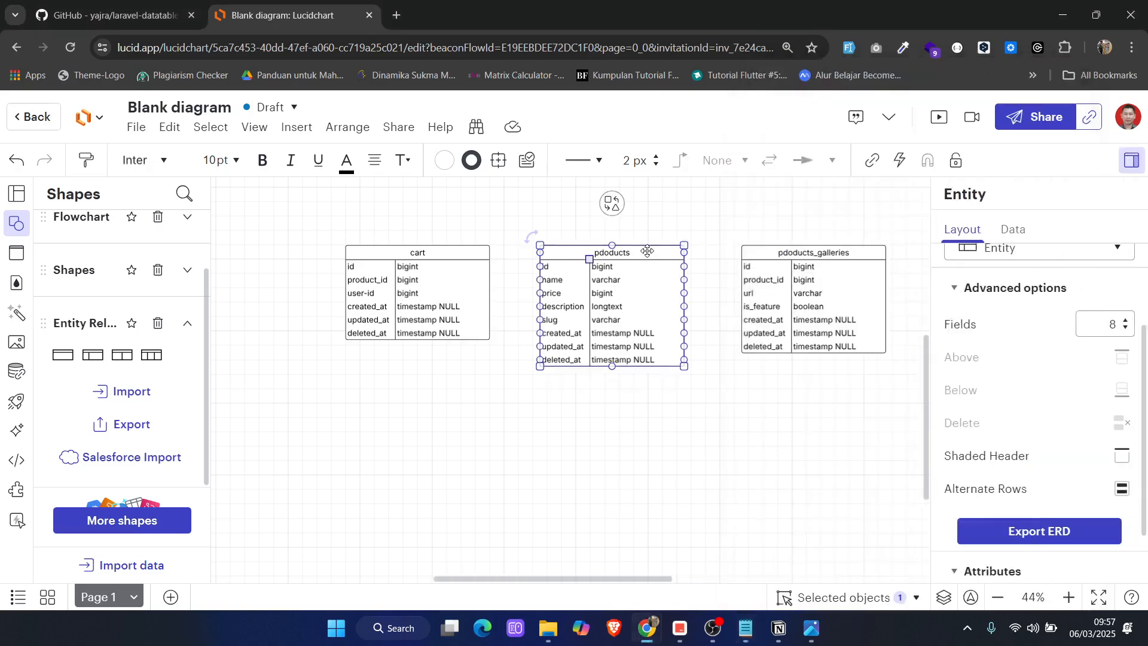
key(ctrl+d)
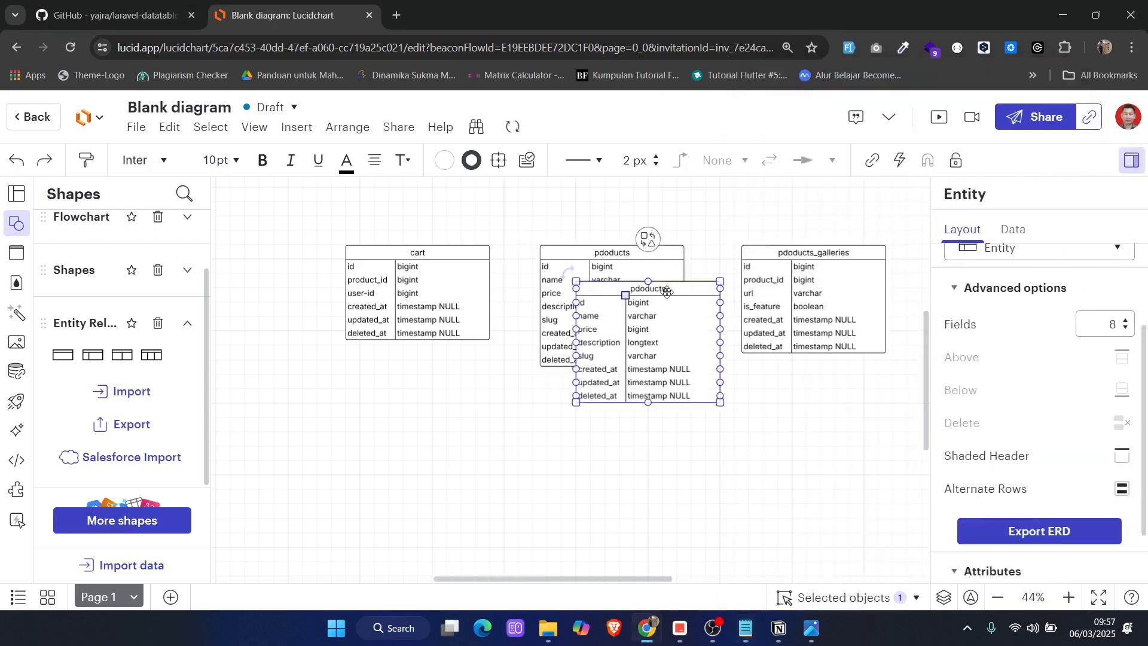
drag(671, 289, 622, 424)
scroll(616, 335, down, 3)
ctrl+scroll(611, 291, up, 3)
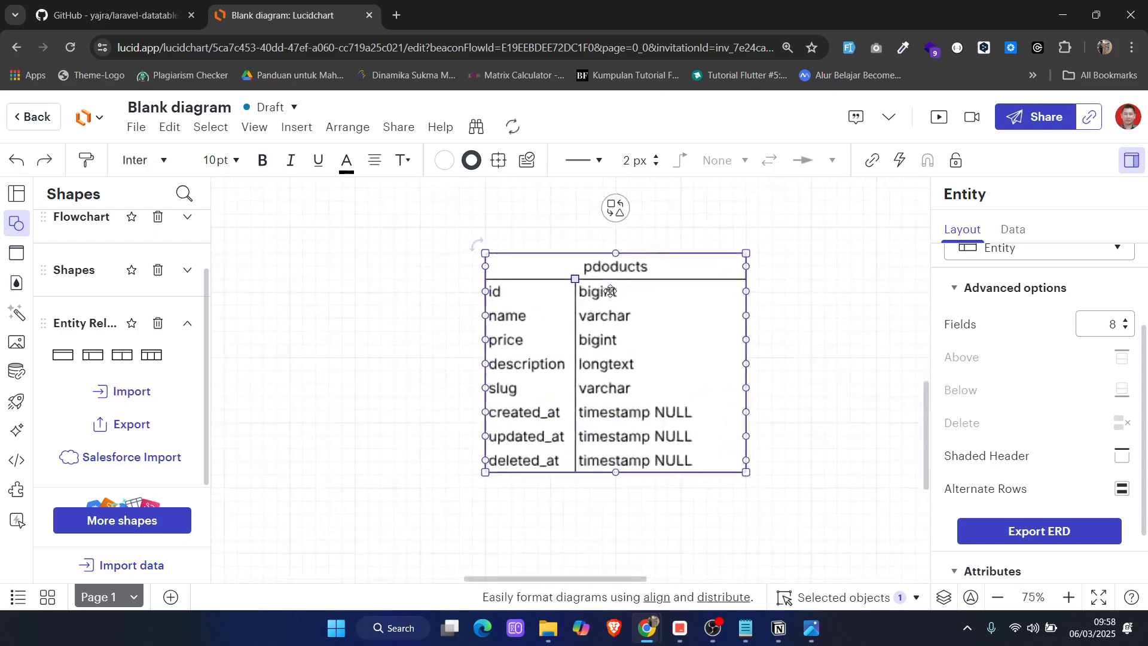
Rename the duplicated pdoducts entity as transactions
ctrl+scroll(610, 291, up, 5)
ctrl+scroll(620, 274, down, 6)
double_click(622, 257)
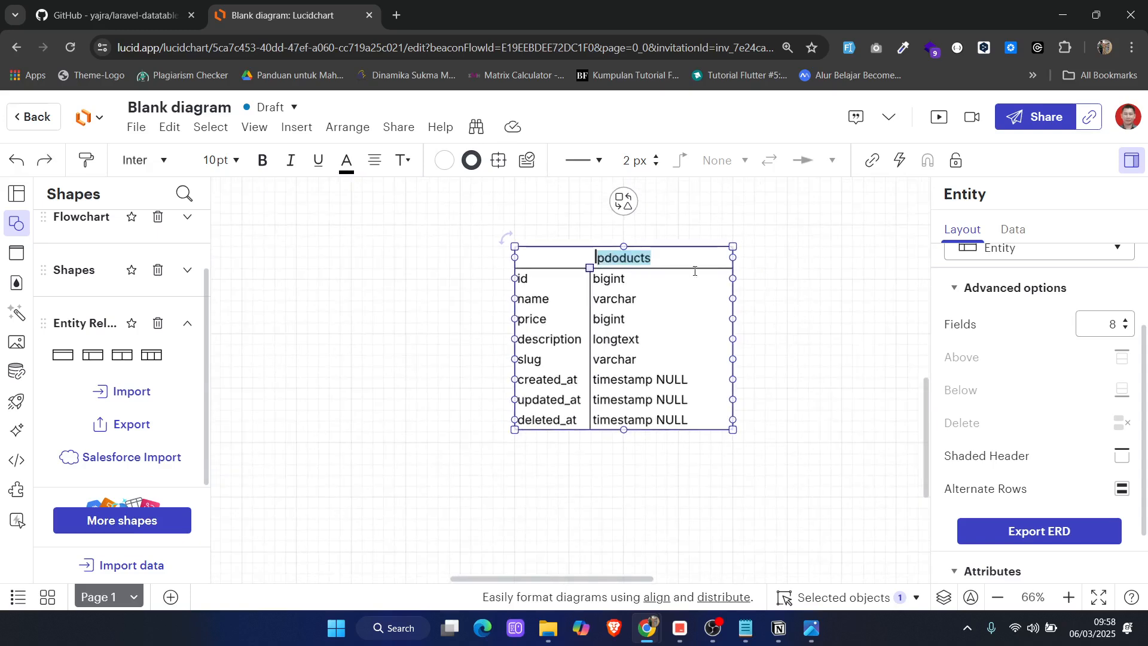
key(BackSpace)
text(tra)
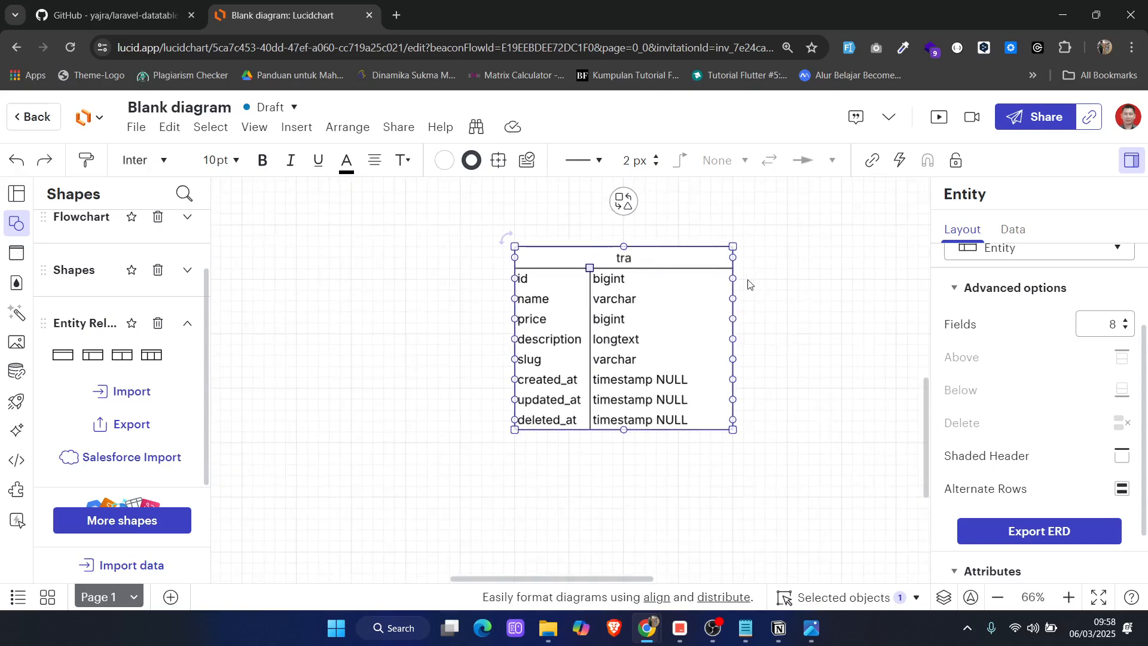
text(nsactions)
Following the transaksi notes in Notepad, change the transactions entity's name row to user_id with type bigint
double_click(531, 298)
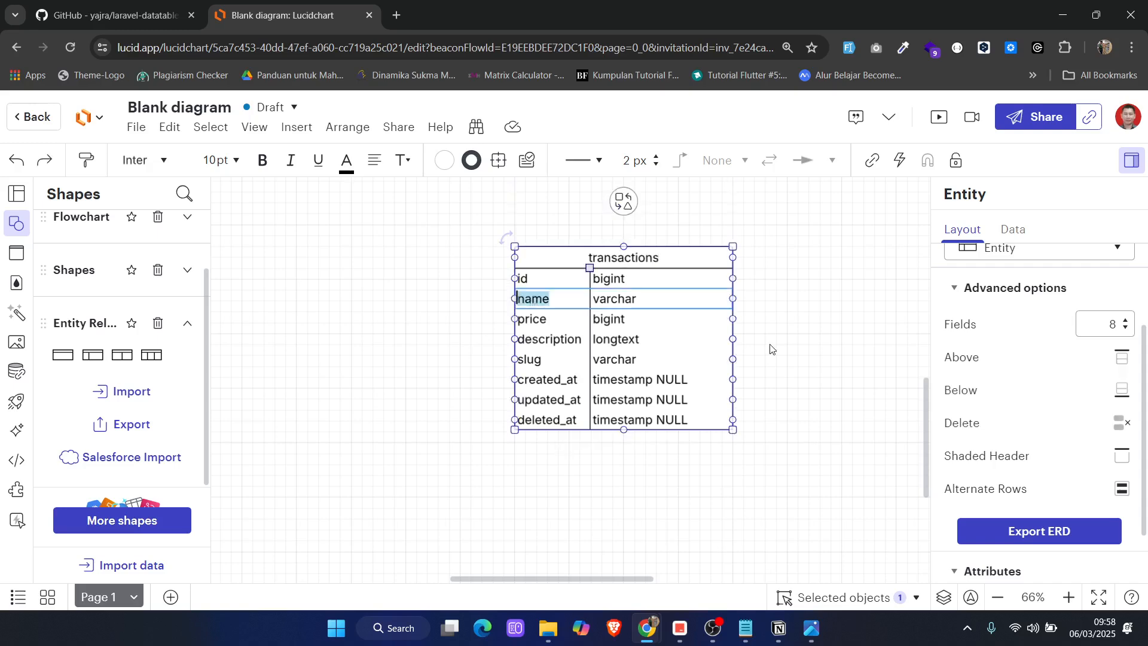
click(745, 628)
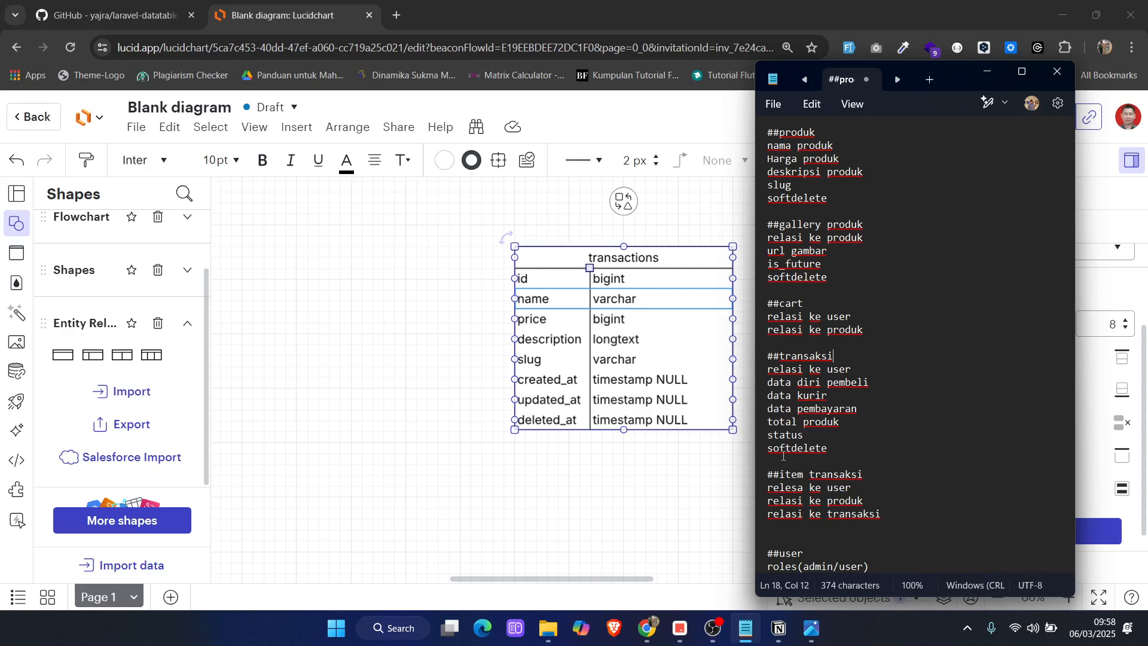
click(987, 71)
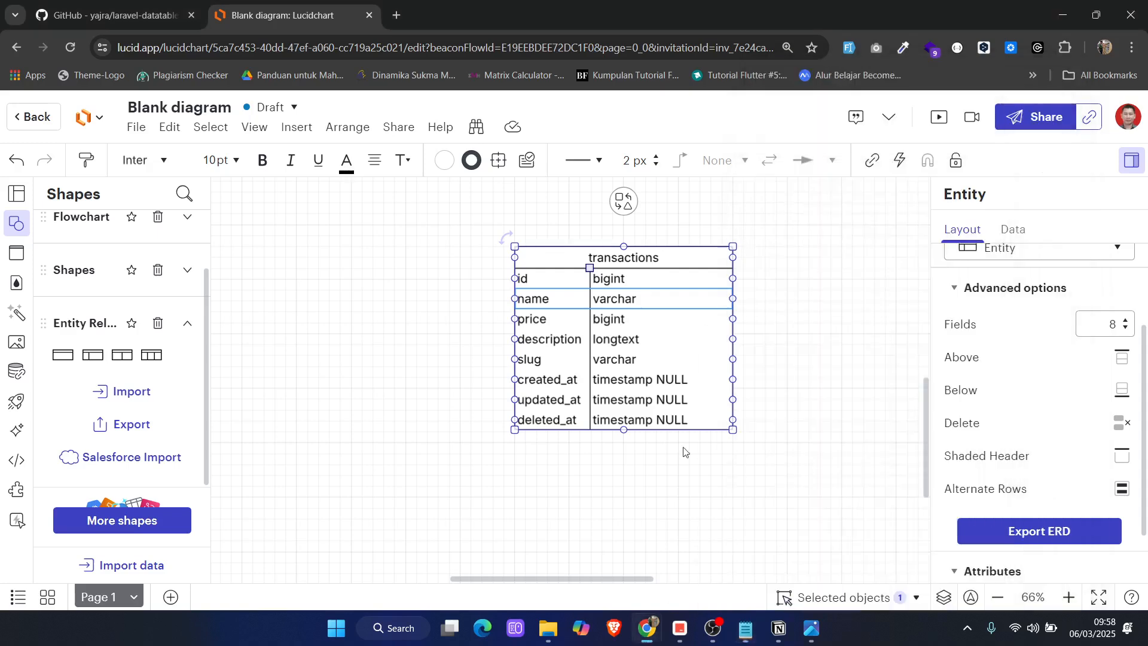
double_click(537, 305)
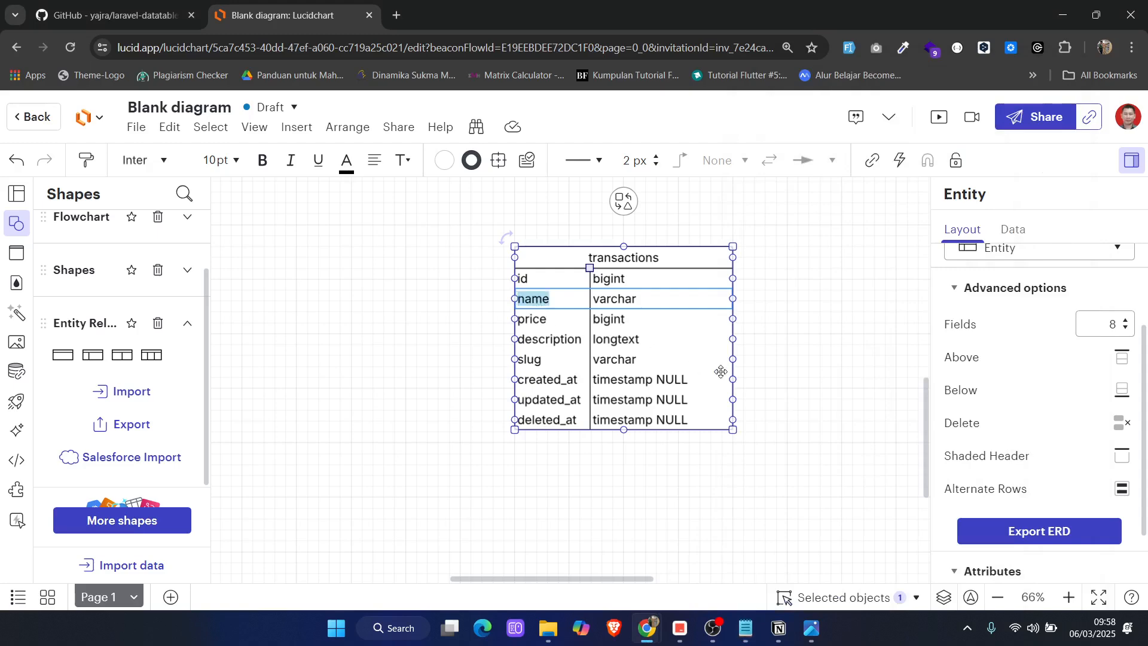
text(user_id)
key(Tab)
text(b)
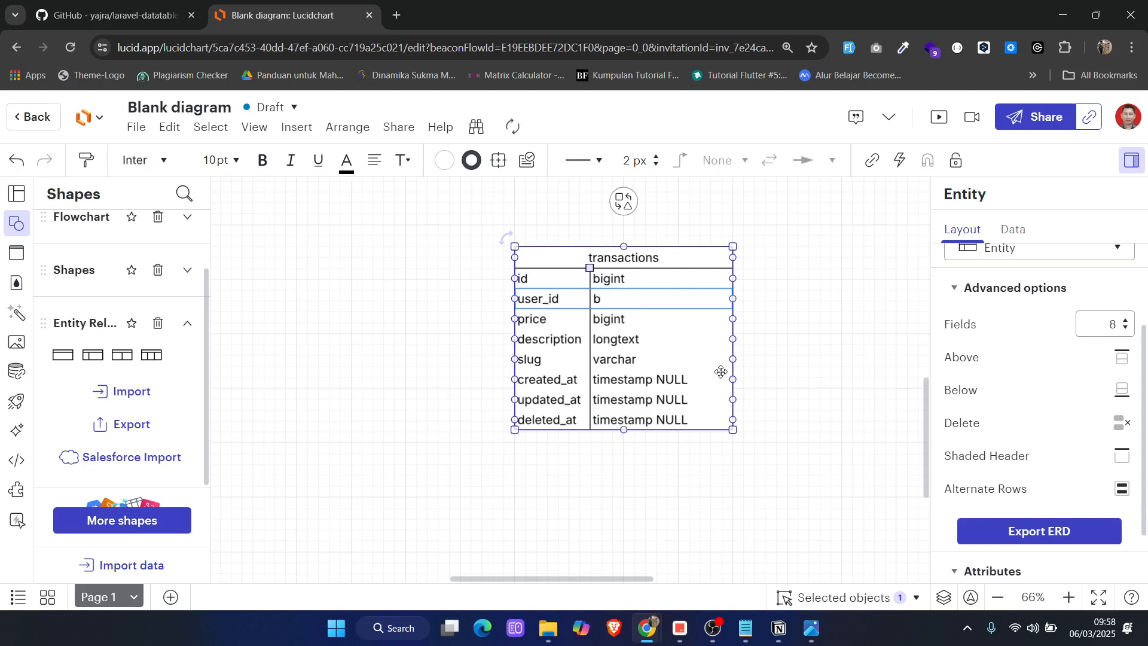
text(igint)
Change the transactions entity's price row to name with type varchar NULL
key(Tab)
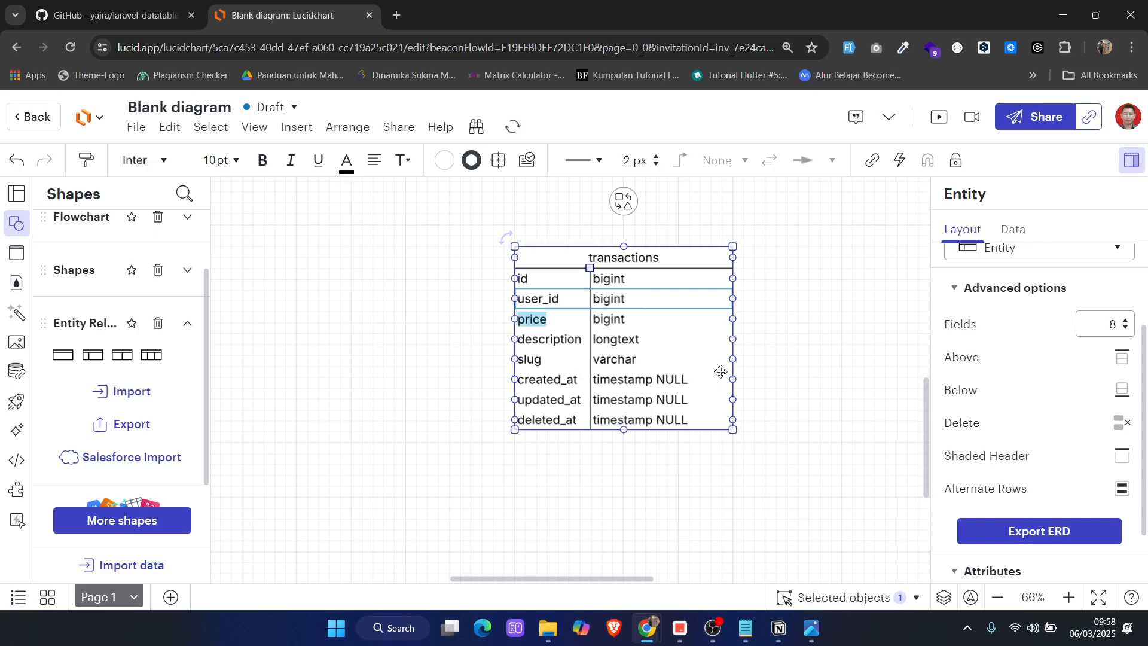
text(name)
key(Tab)
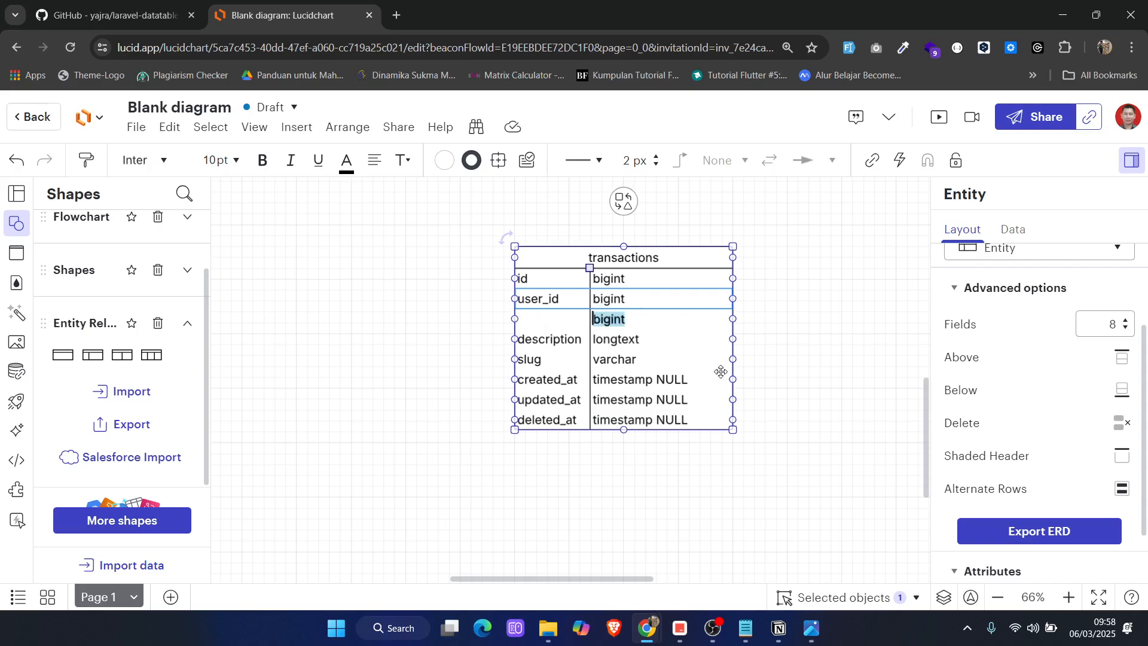
text(varcha)
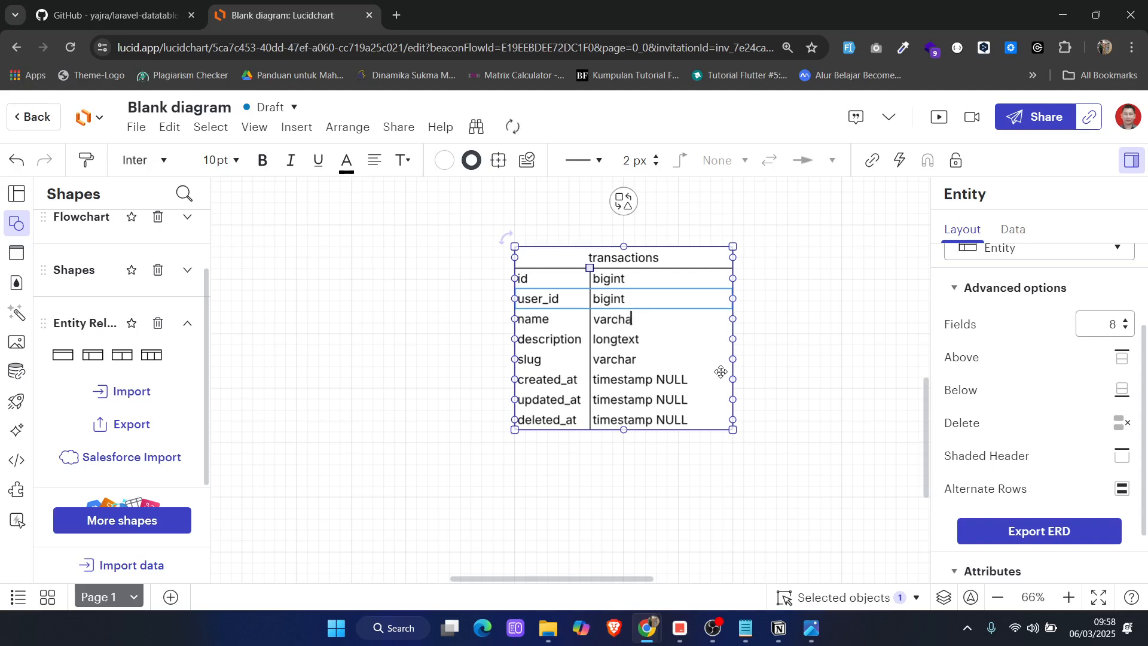
text(r NULL)
Change the transactions entity's description row to email with type varchar NULL
key(Tab)
text(email)
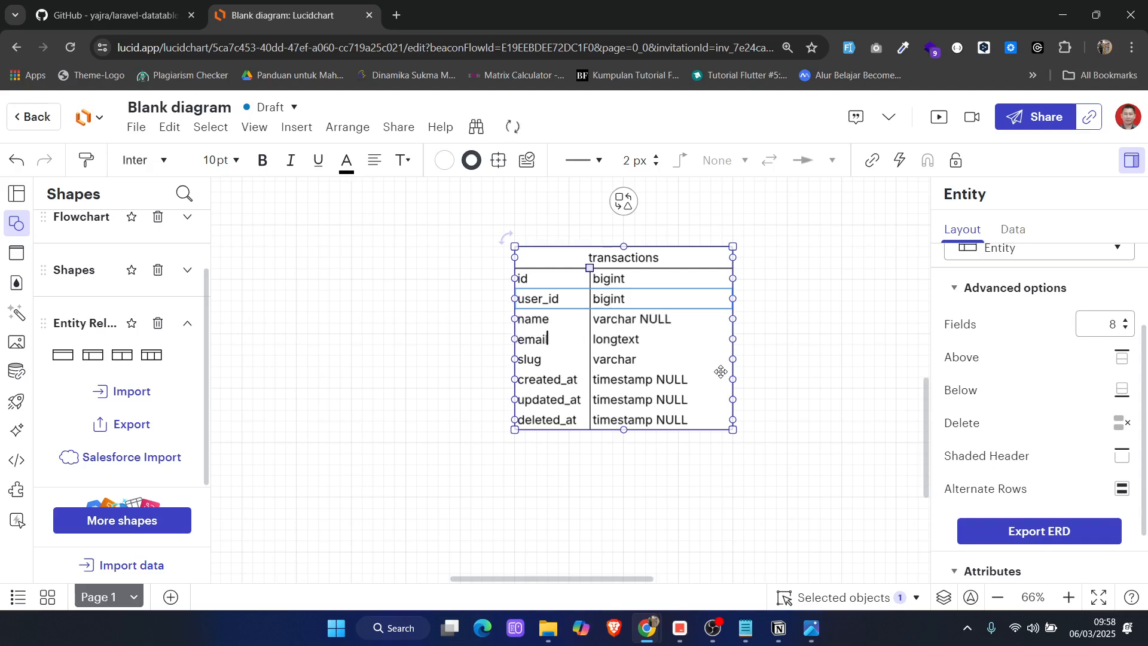
key(Tab)
text(varchar NULL)
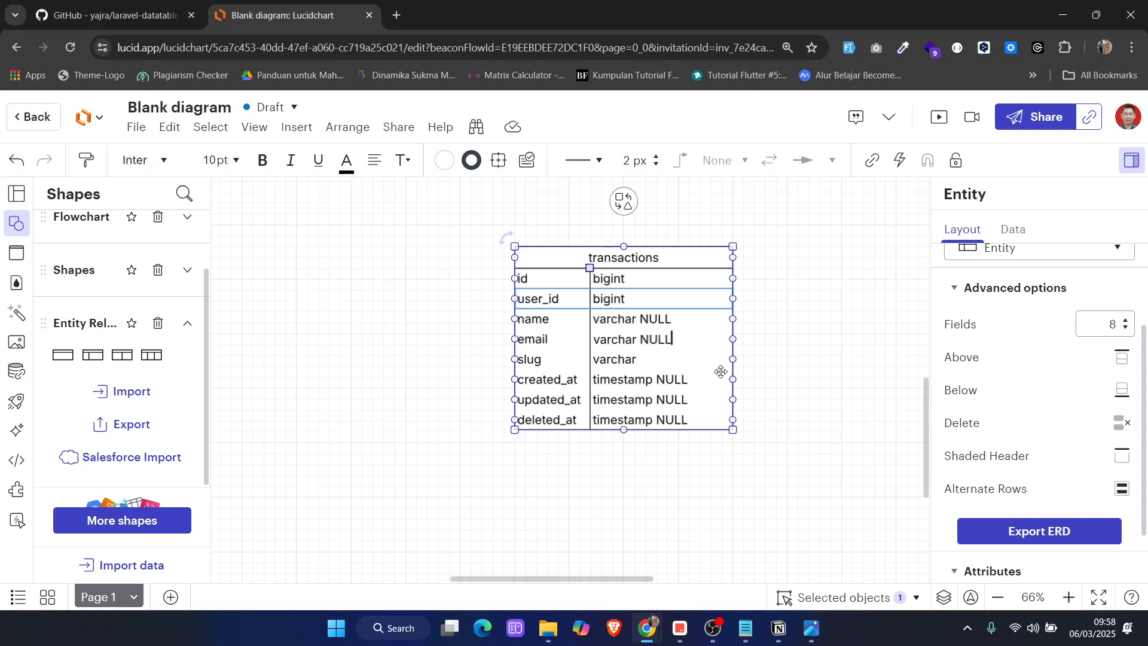
Change the transactions entity's slug row to address with type text NULL
key(Tab)
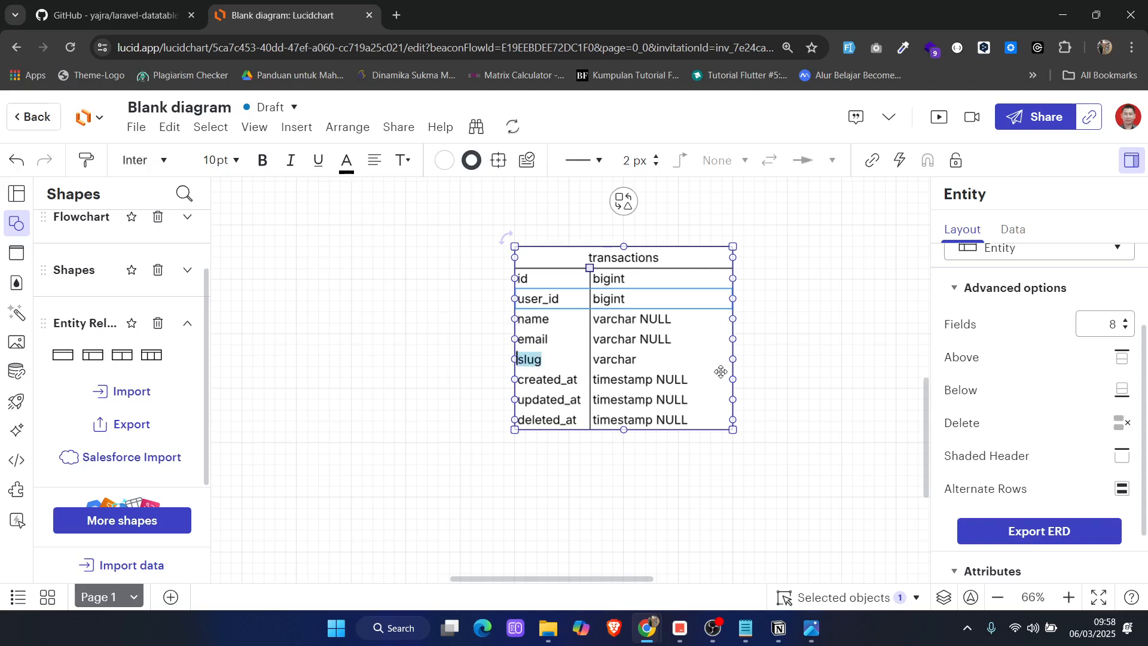
text(address)
key(Tab)
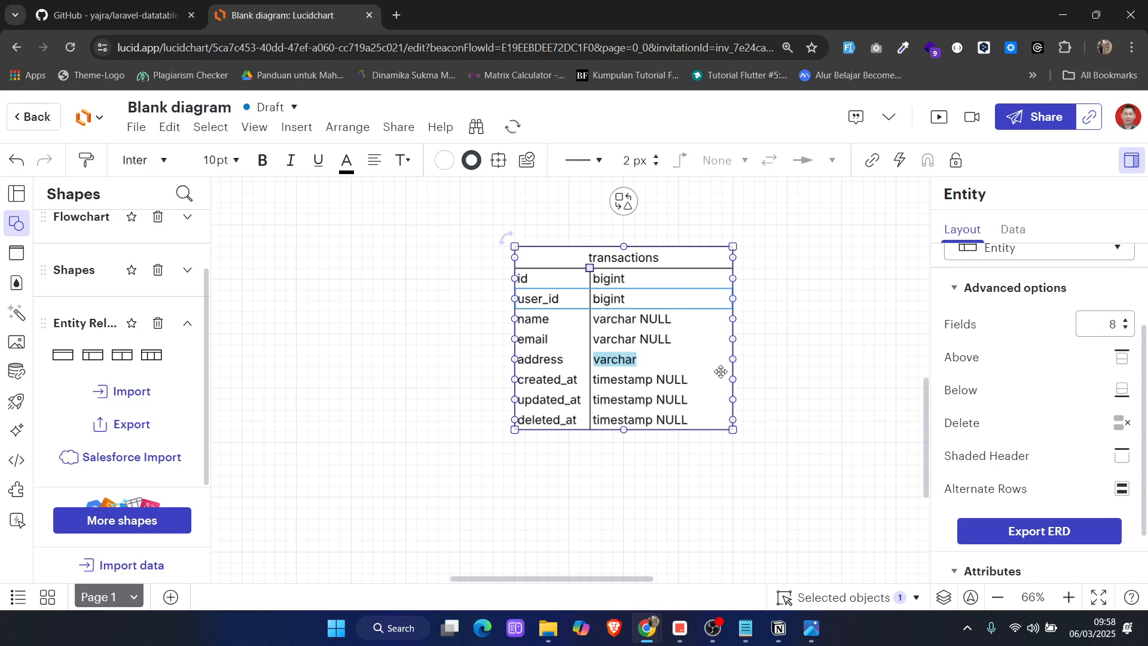
text(text NULL)
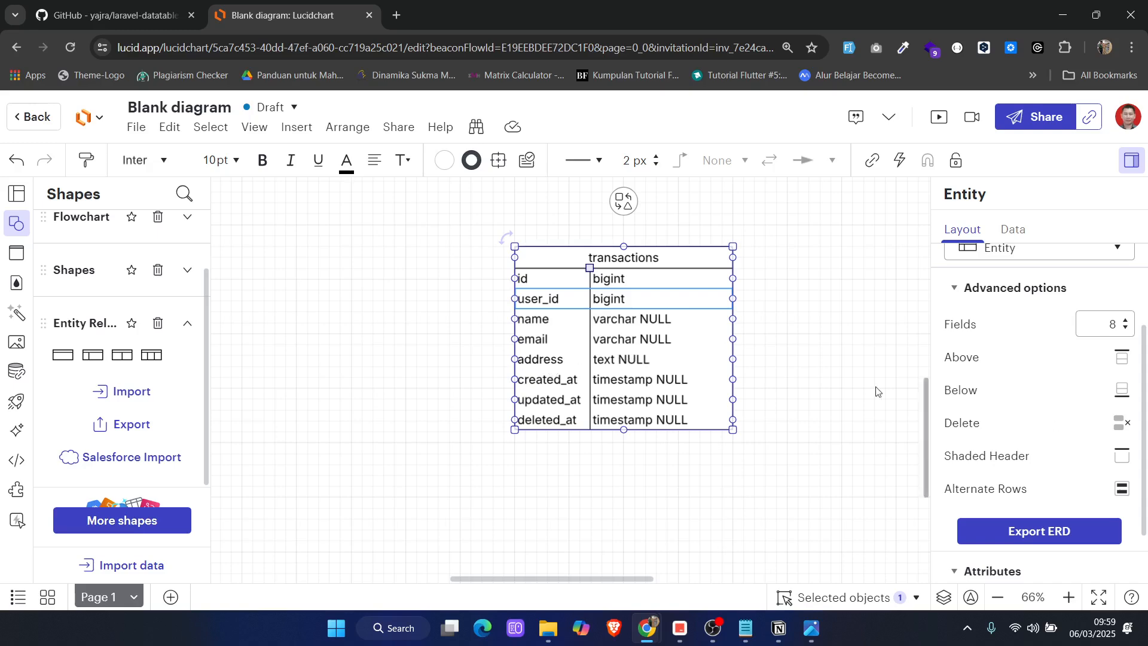
Insert a row below address in the transactions entity, named phone with type varchar NULL
click(541, 362)
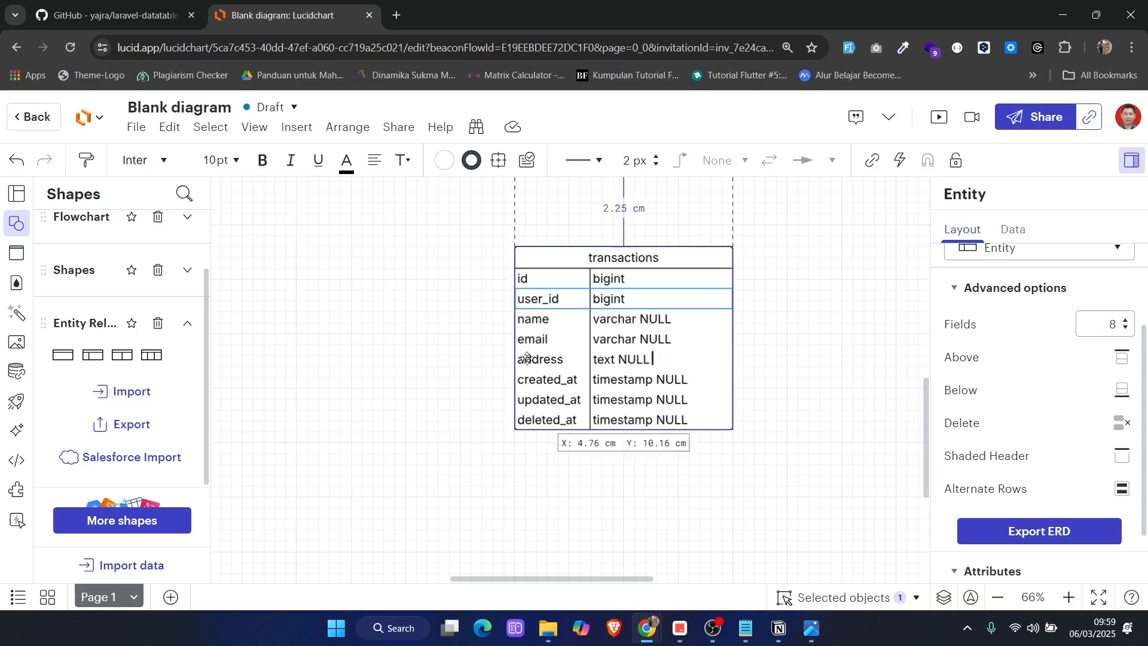
click(1121, 390)
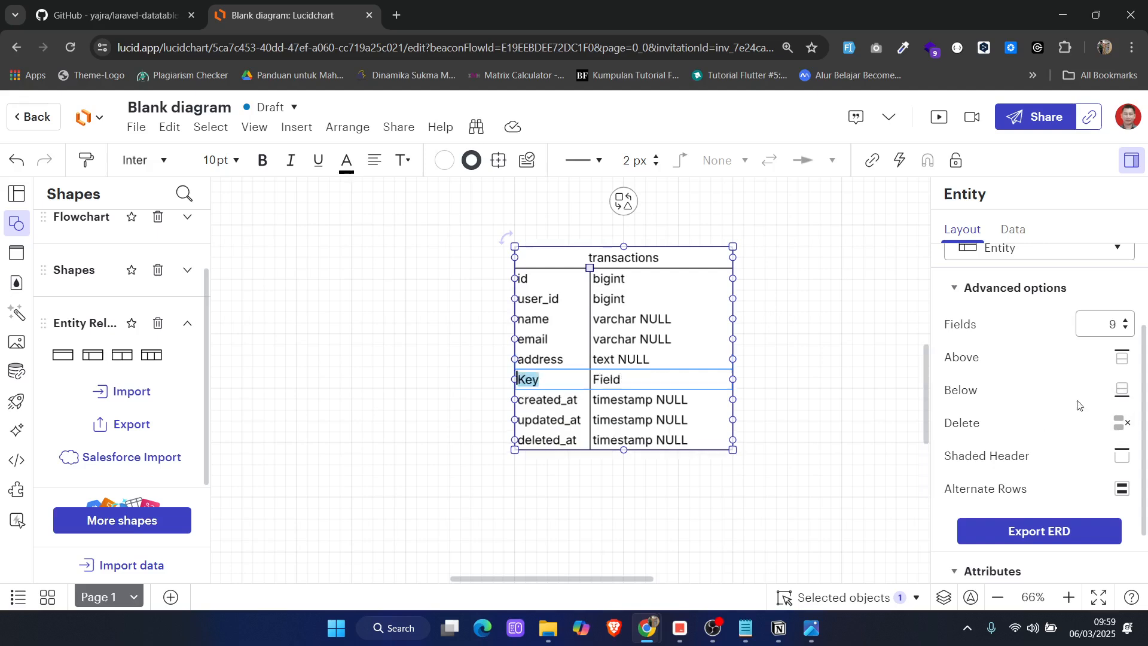
text(phione)
key(BackSpace)
key(BackSpace)
key(BackSpace)
text(one)
key(Tab)
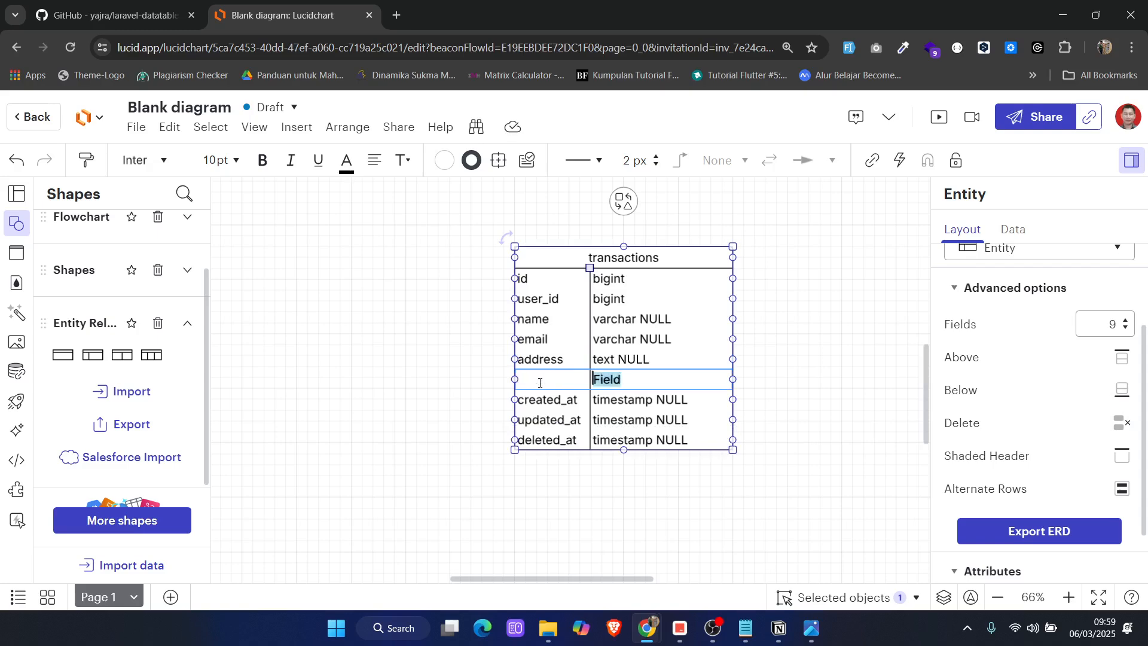
text(varc)
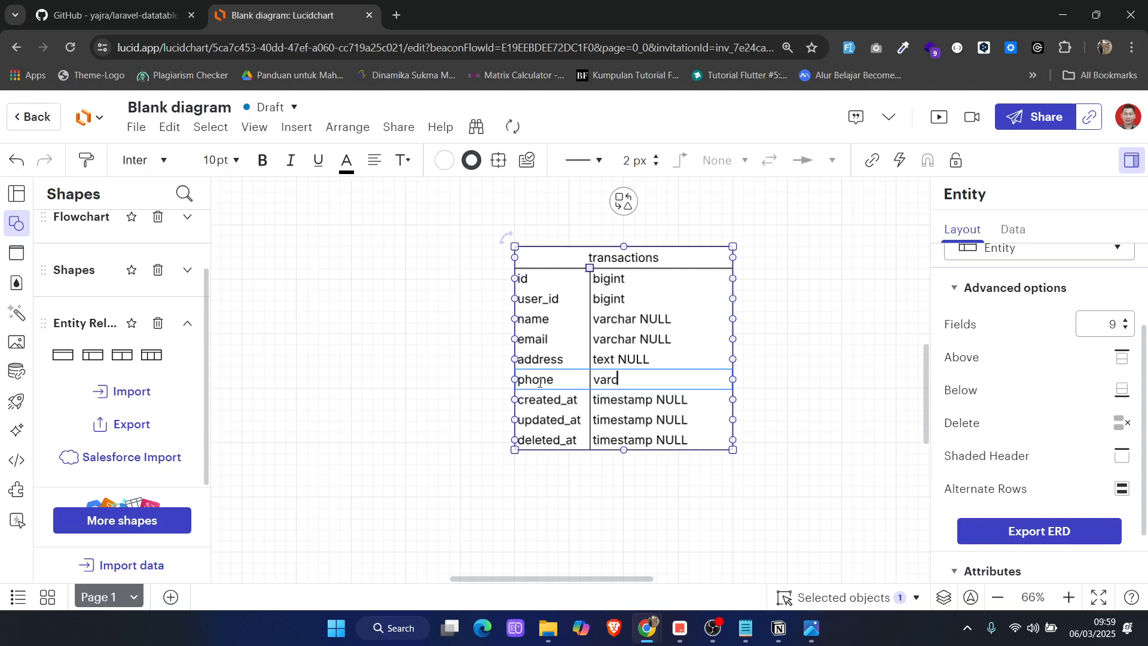
text(har NULL)
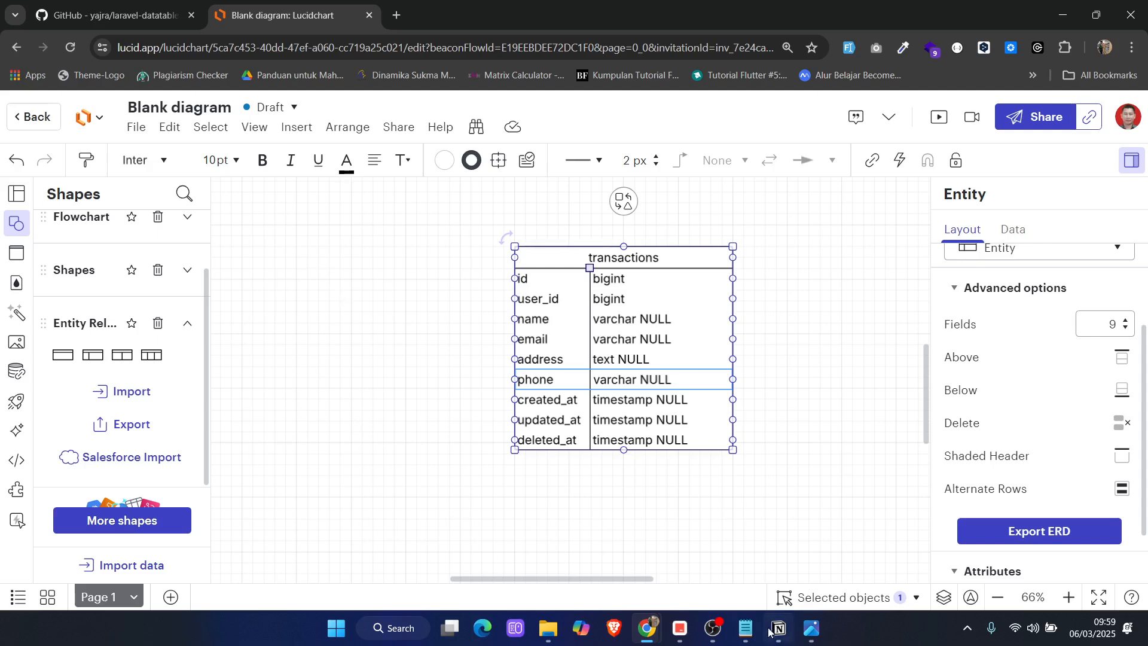
Check the transaksi notes in Notepad and add a courier row with type varchar NULL below phone in the transactions entity
mouse_move(745, 628)
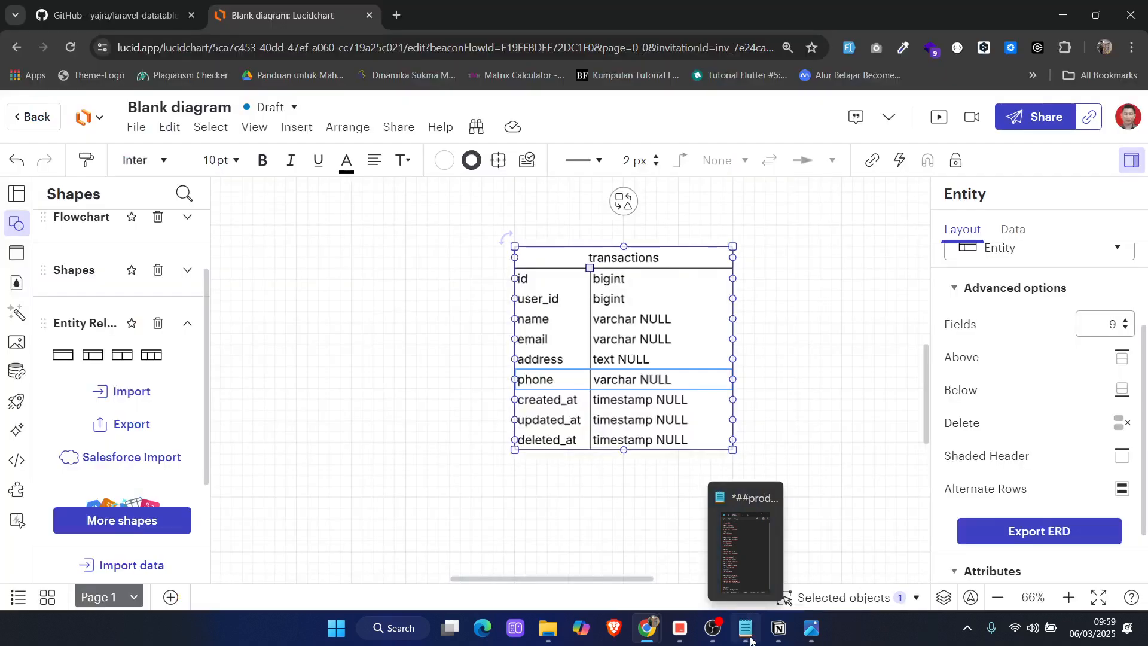
click(749, 635)
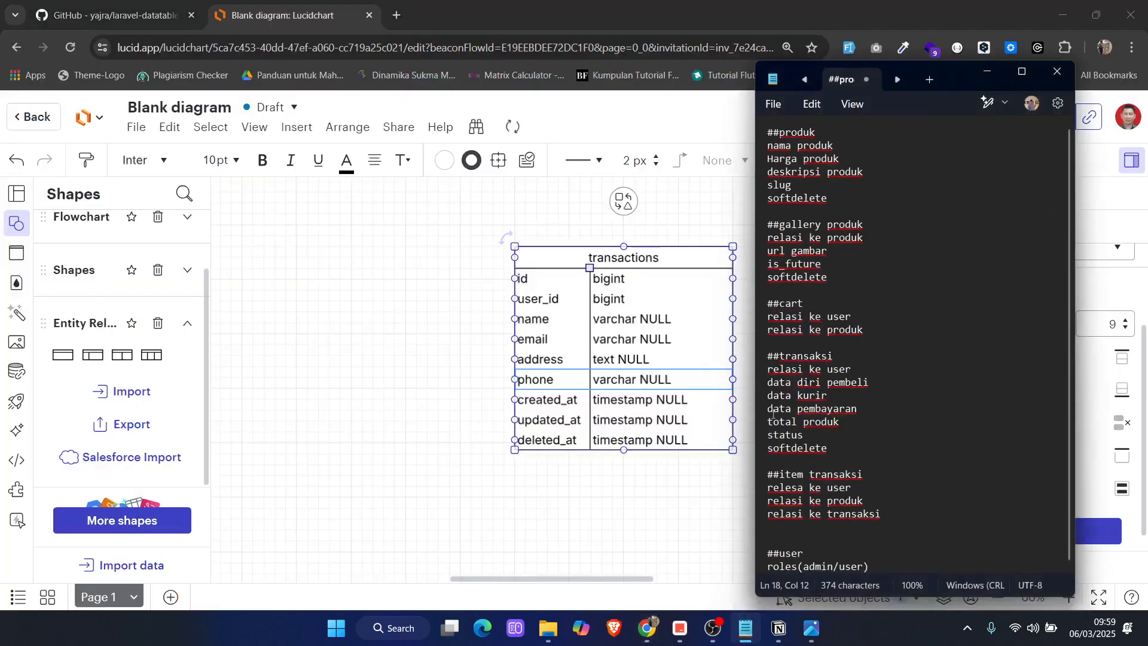
click(682, 482)
click(542, 379)
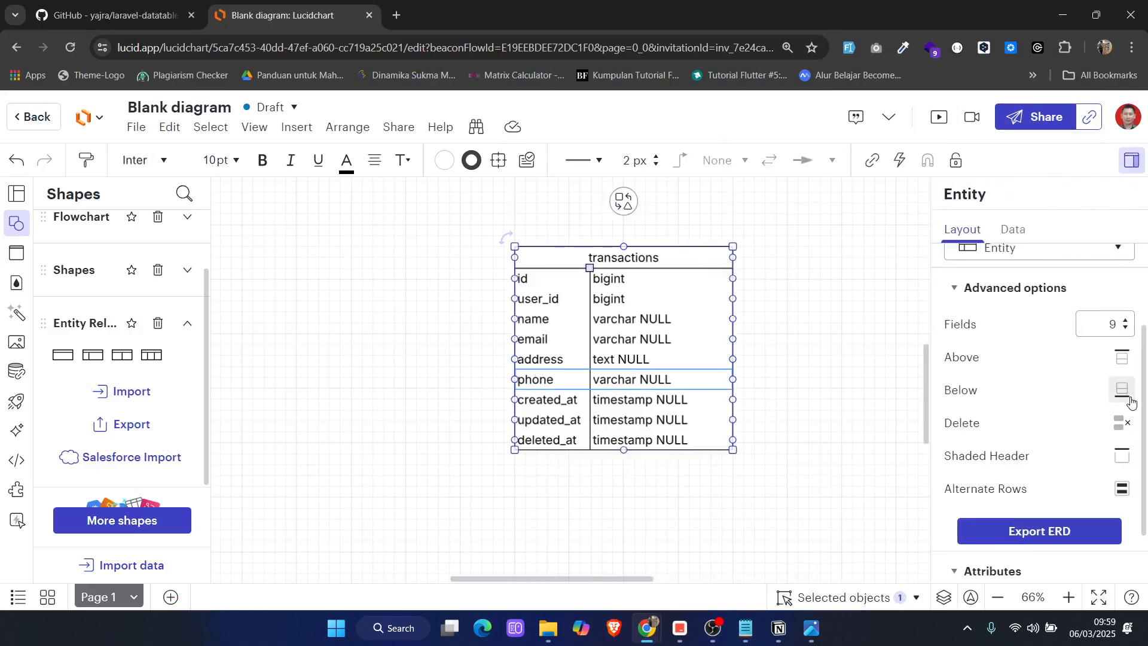
click(1130, 401)
double_click(531, 400)
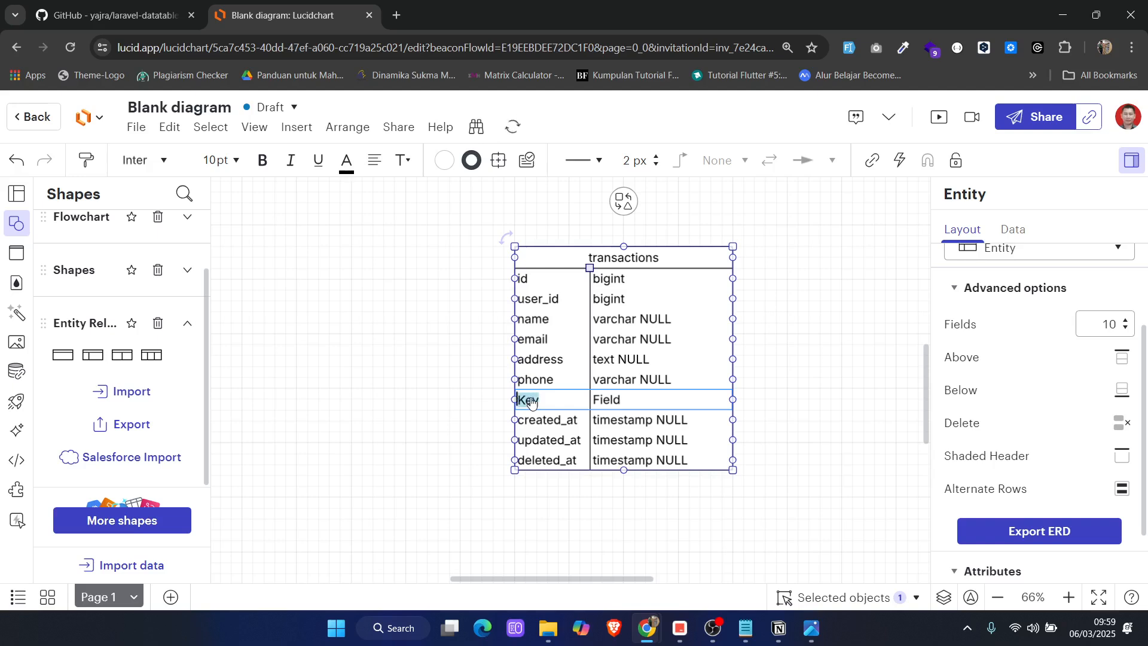
text(curru)
text(er)
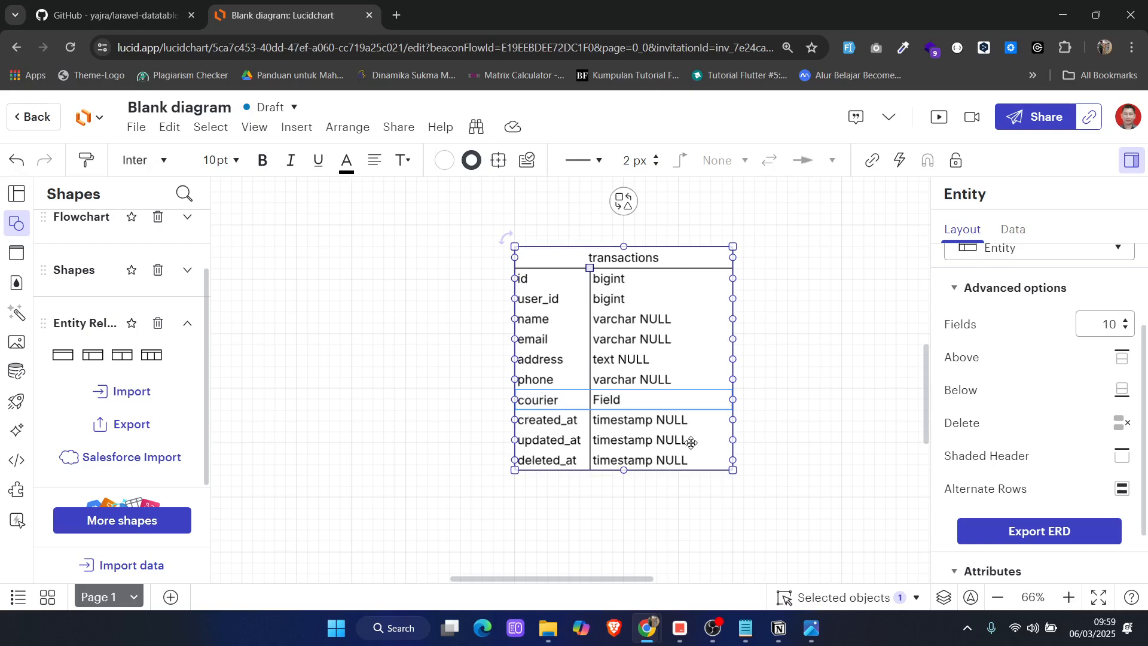
key(Tab)
text(varchjar)
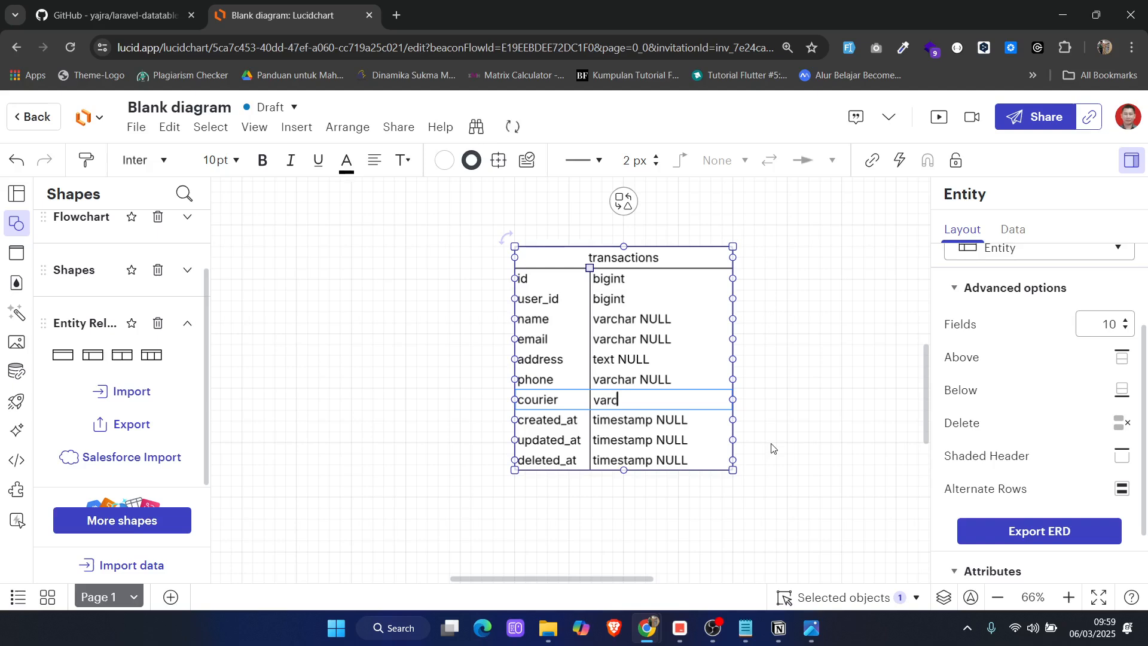
key(BackSpace)
key(BackSpace)
text(ar NULL)
Following the Notepad notes, add a payment row with type varchar [midtrans] below courier in the transactions entity
click(745, 627)
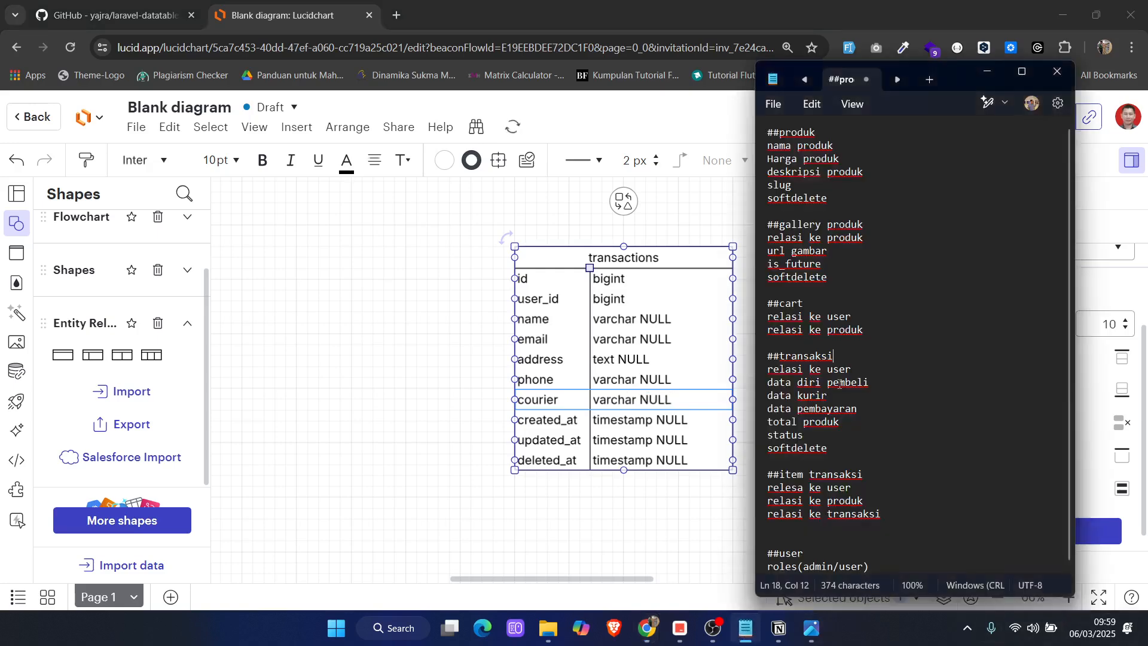
click(987, 72)
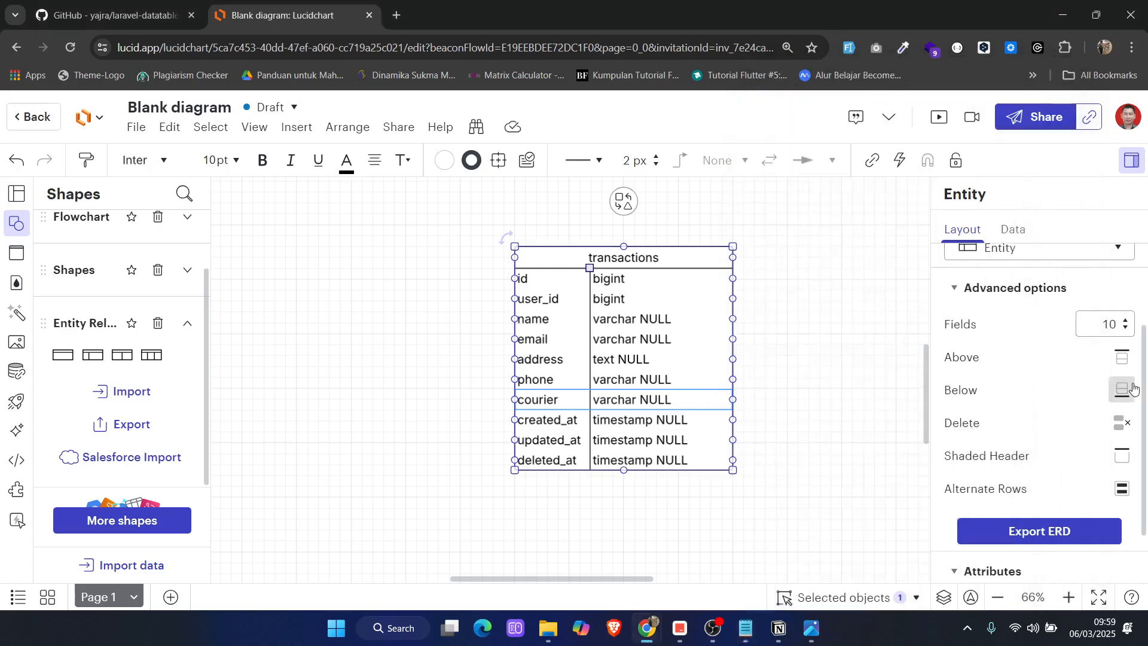
click(1123, 389)
double_click(534, 422)
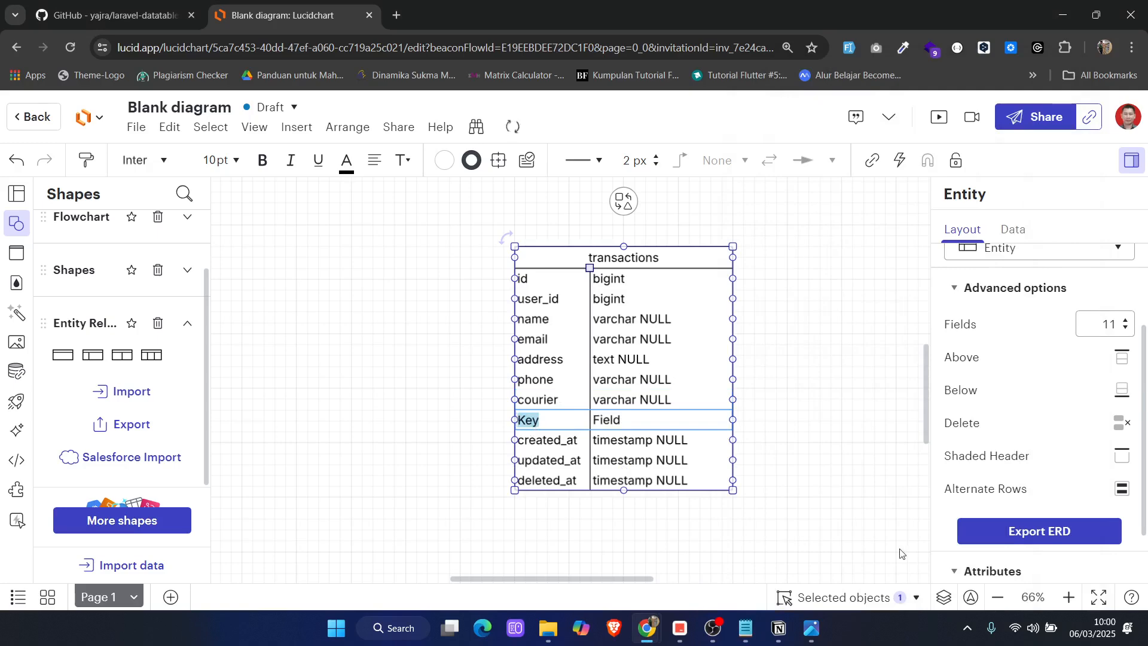
text(payment)
key(Tab)
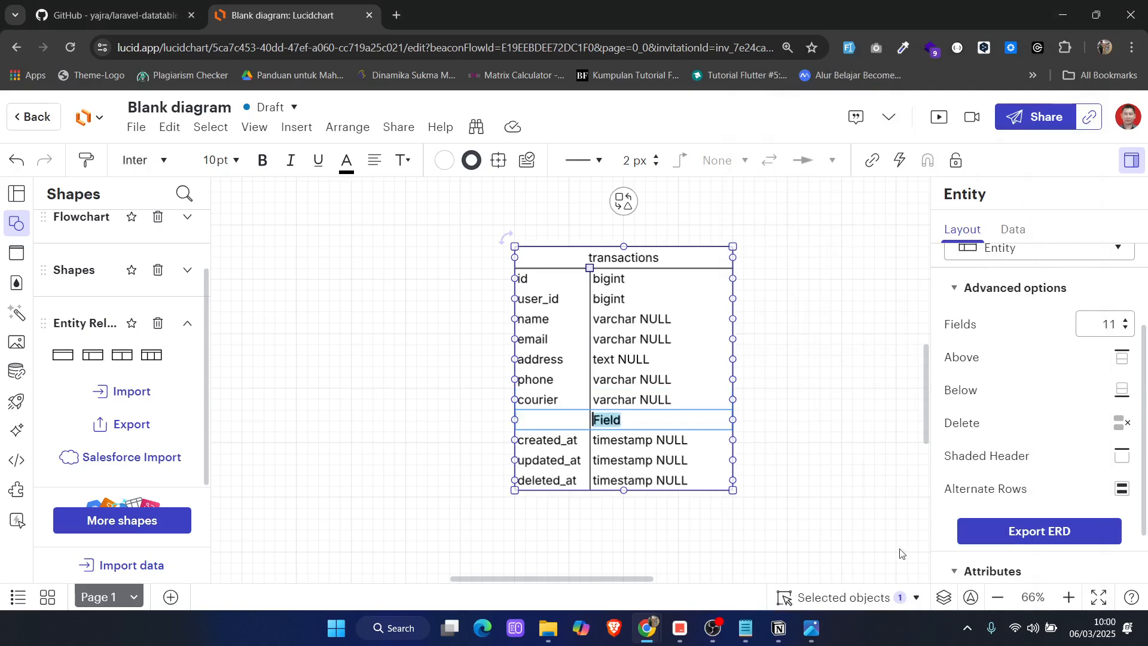
text(varch)
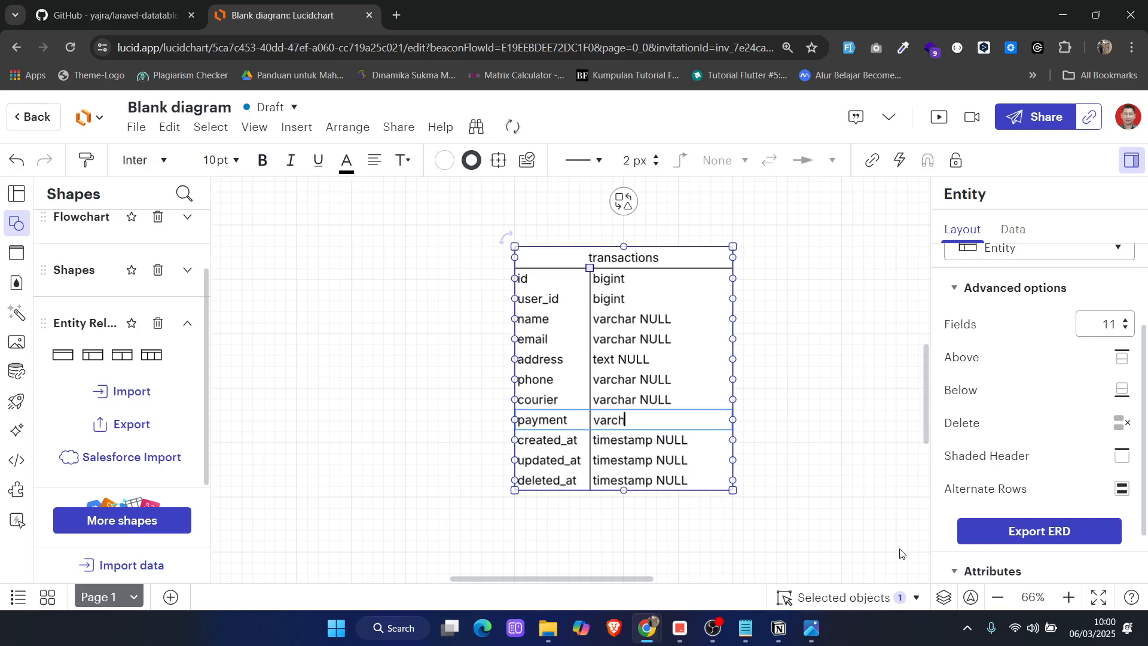
text(ar {)
key(BackSpace)
text([mu)
key(BackSpace)
text(idtrana)
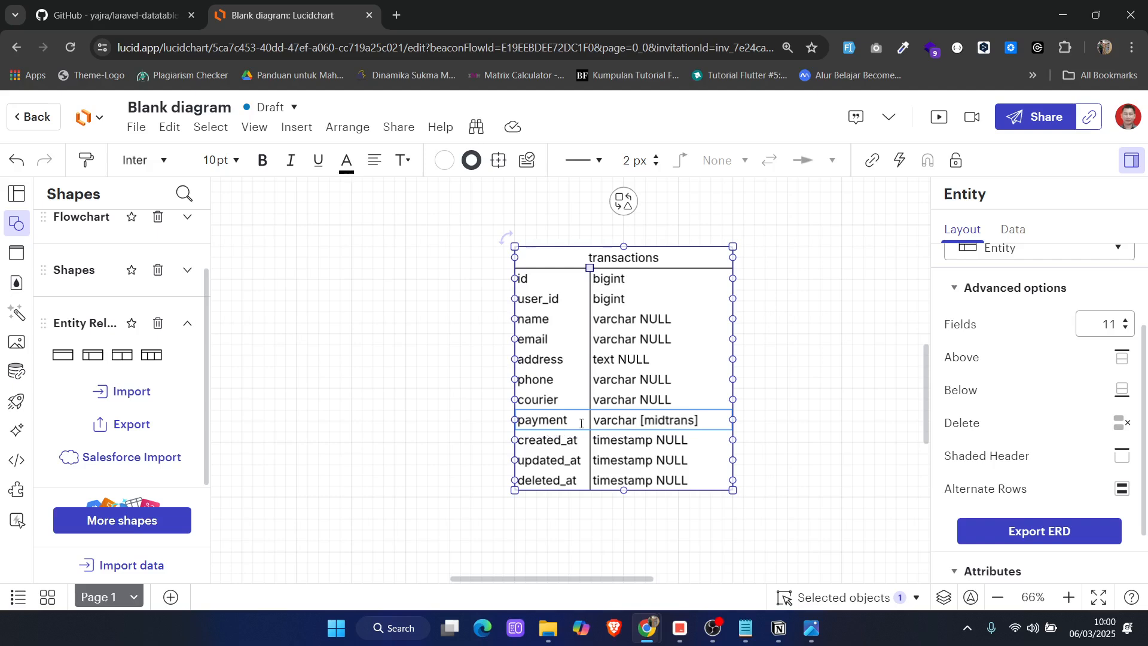
key(Escape)
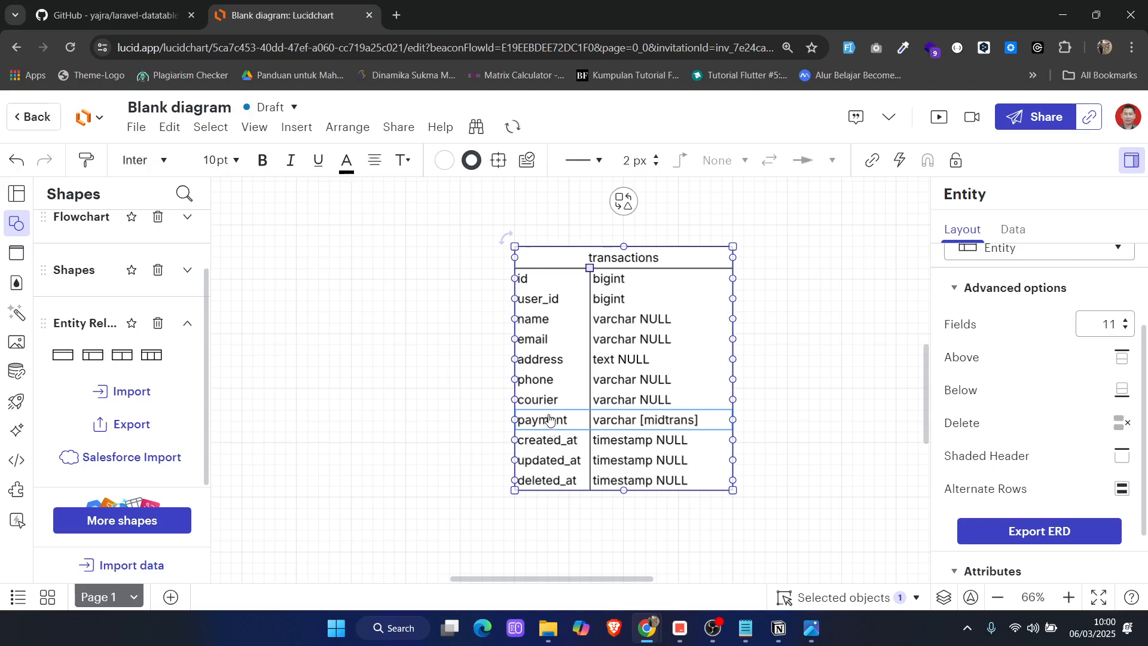
Add a payment_url row with type varchar NULL below payment in the transactions entity
click(1121, 390)
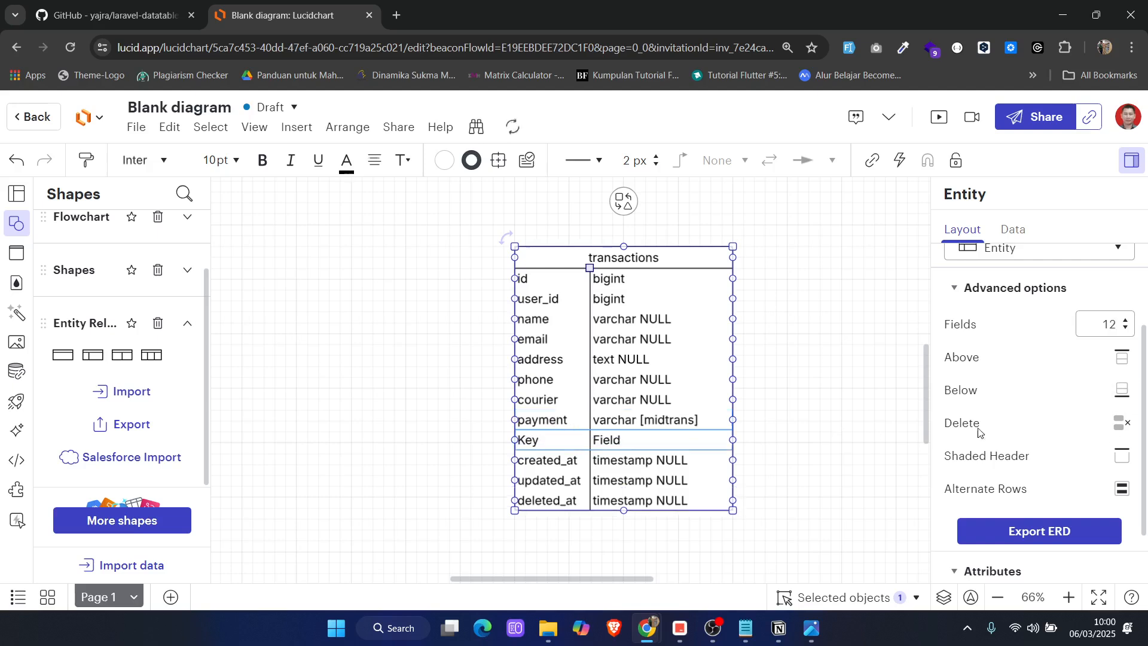
double_click(535, 445)
text(pe)
text(yment_url)
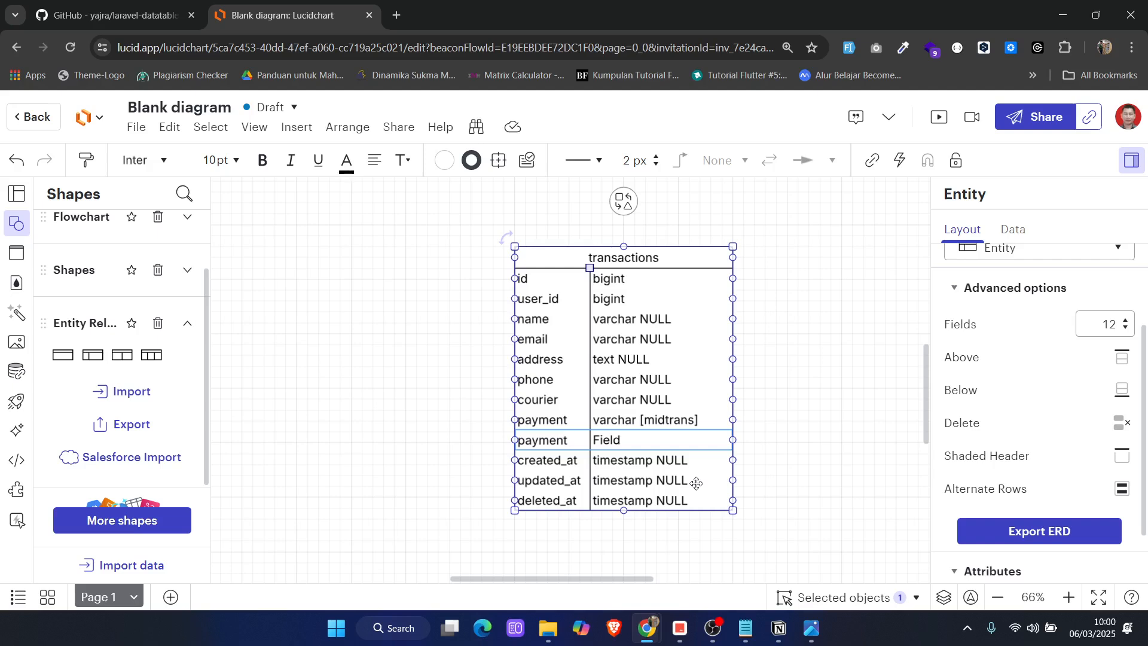
key(Tab)
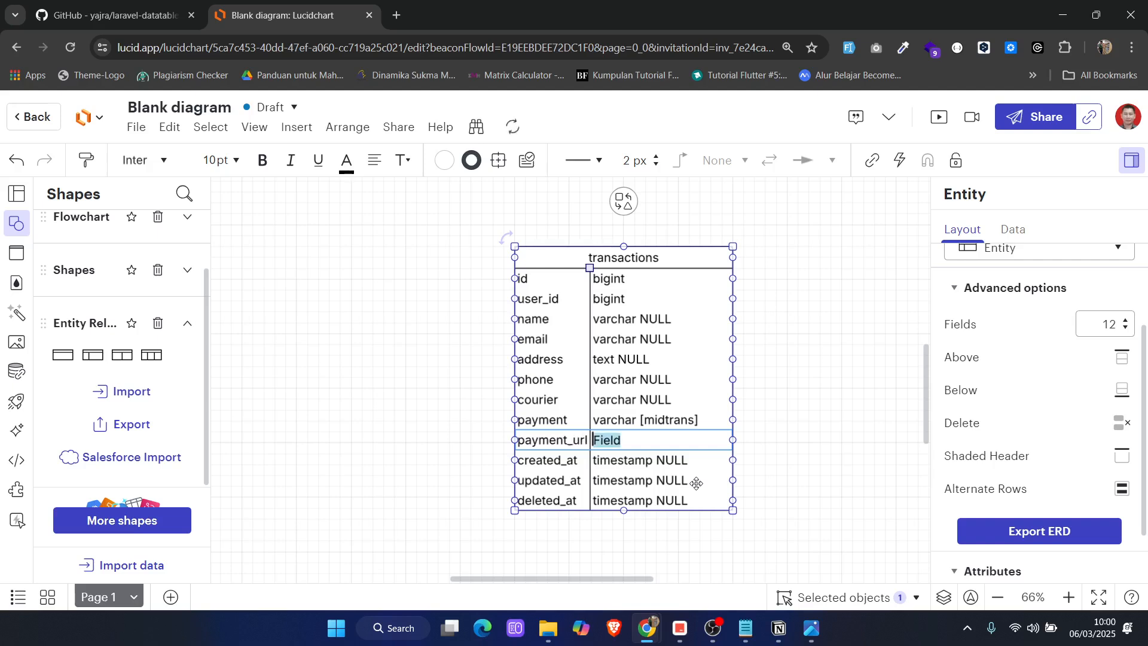
text(varchar NULL)
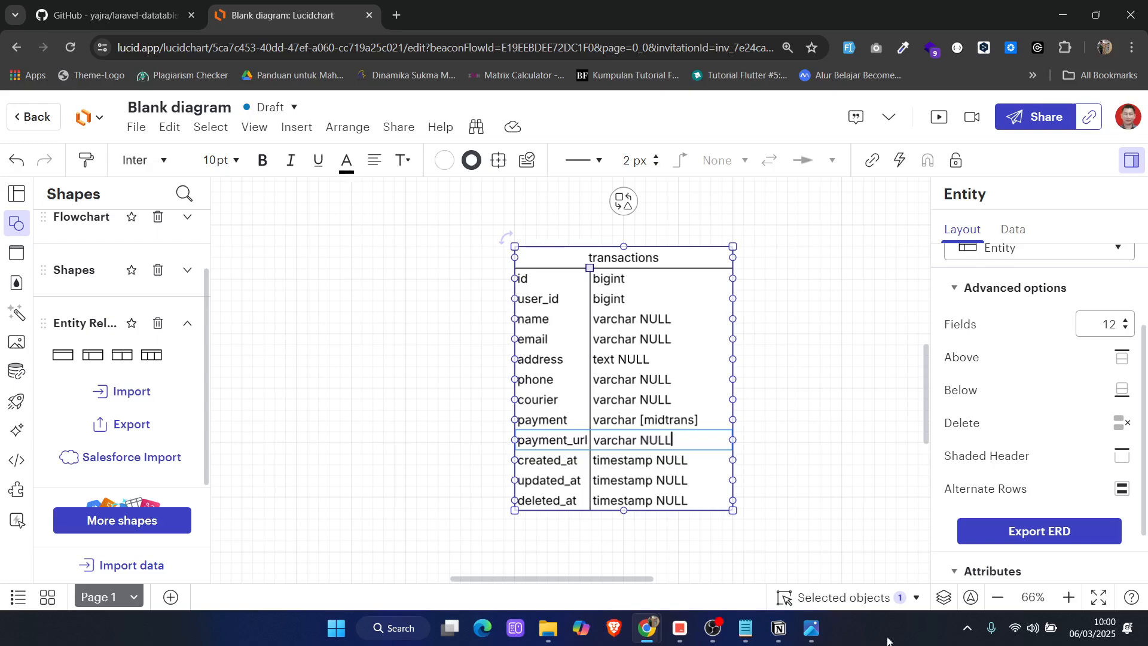
Check the Notepad notes and add a total_price row with type bigint below payment_url in the transactions entity
click(747, 628)
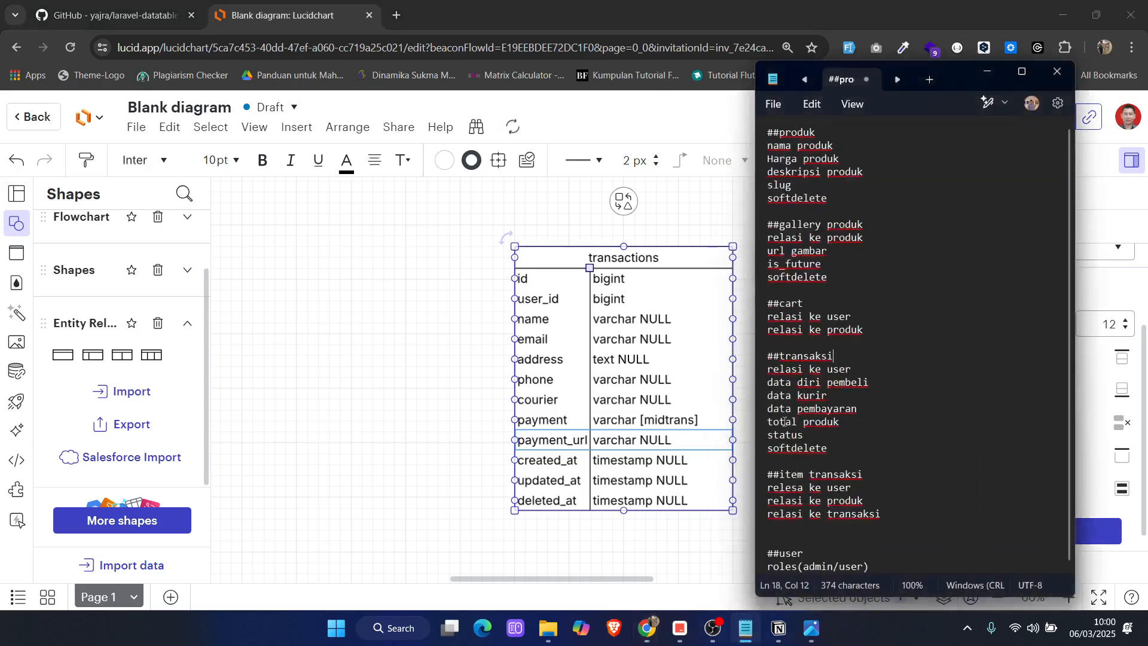
click(987, 71)
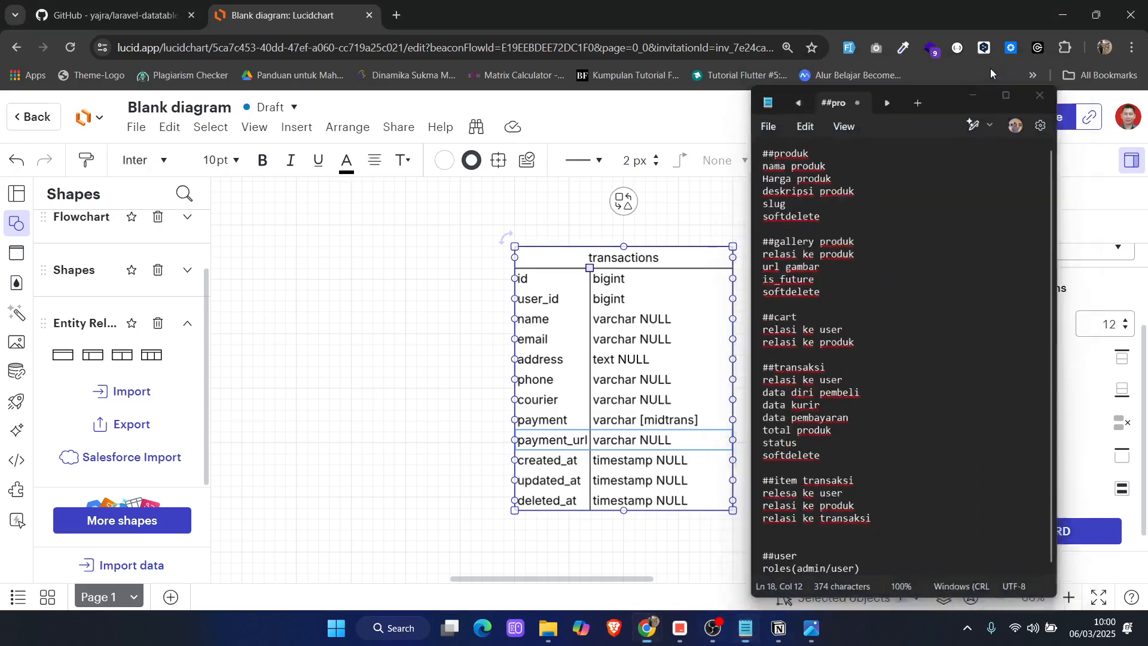
click(1122, 389)
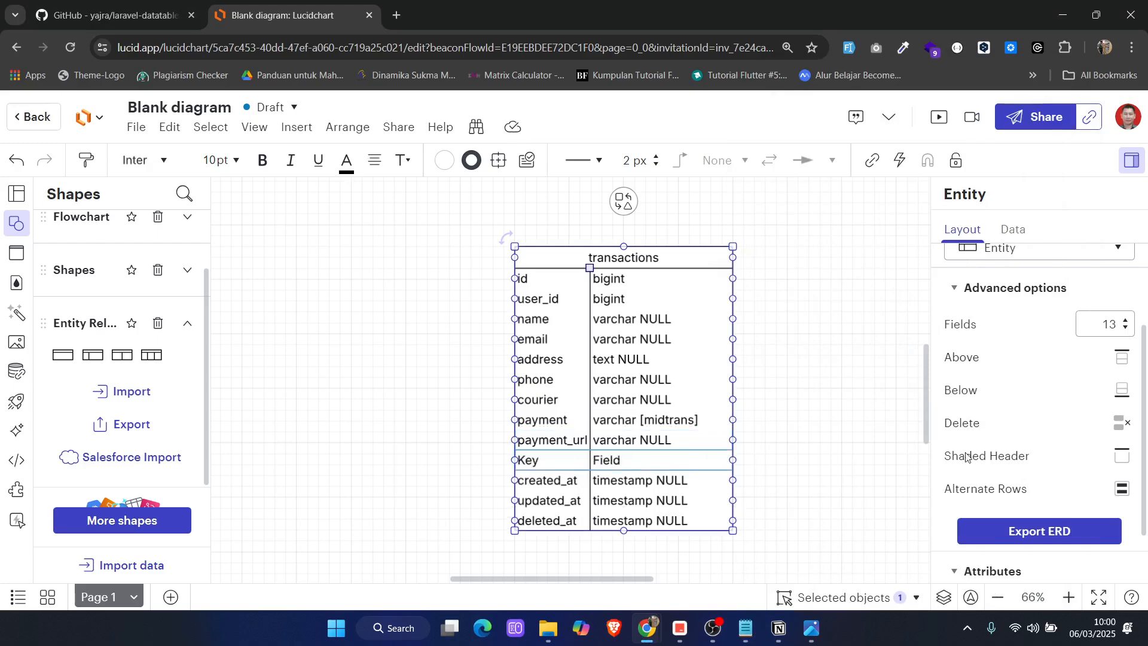
double_click(538, 469)
text(total_price)
key(Tab)
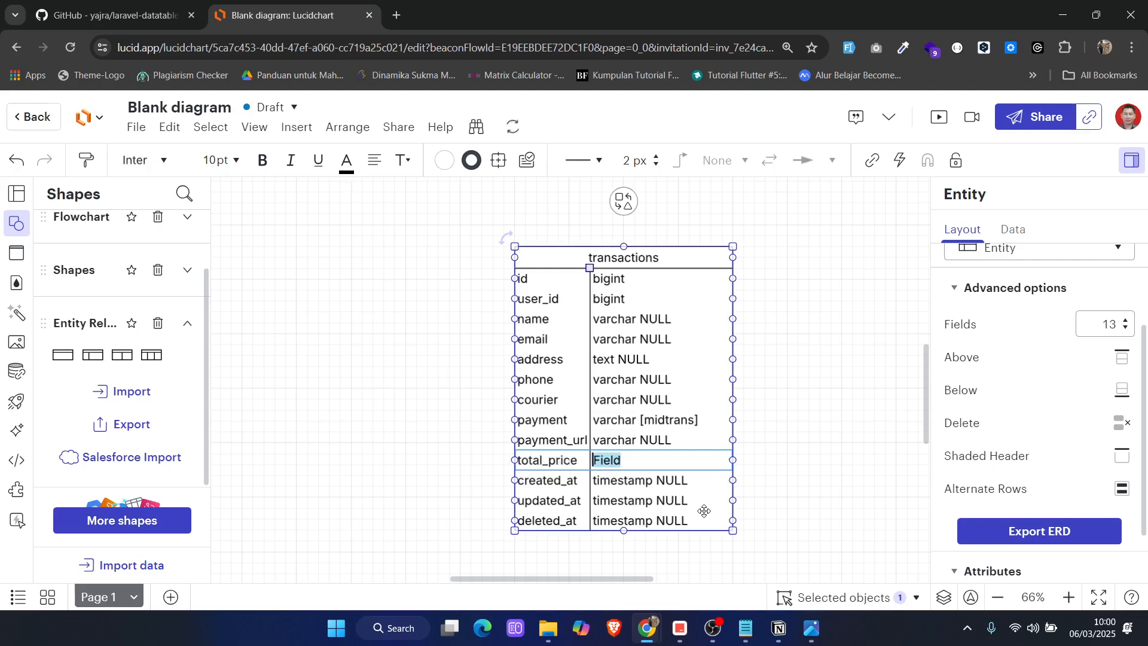
text(bigint)
Add a status row with type varchar [pending] below total_price in the transactions entity
click(1121, 389)
double_click(550, 478)
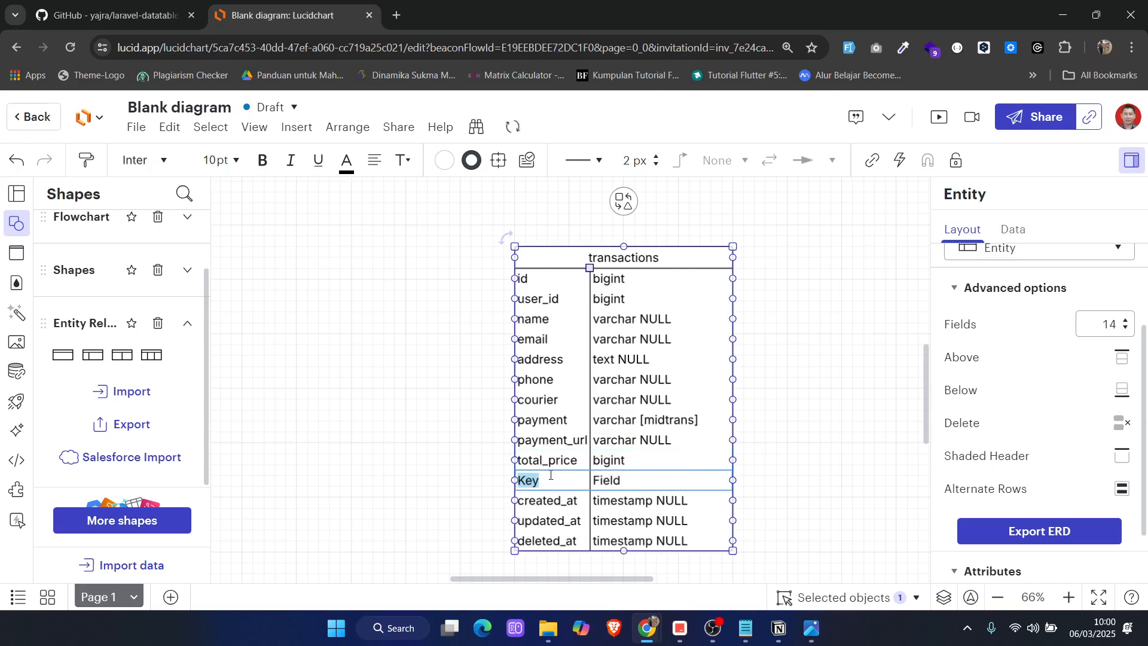
text(status)
key(Tab)
text(varc)
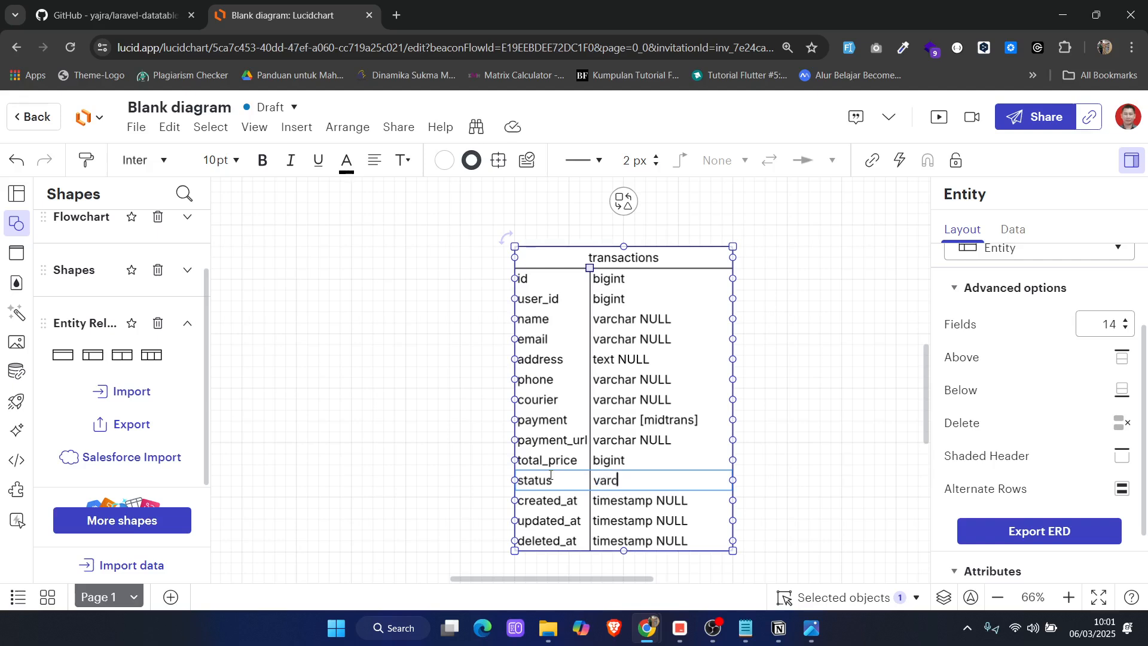
text(har)
key(Tab)
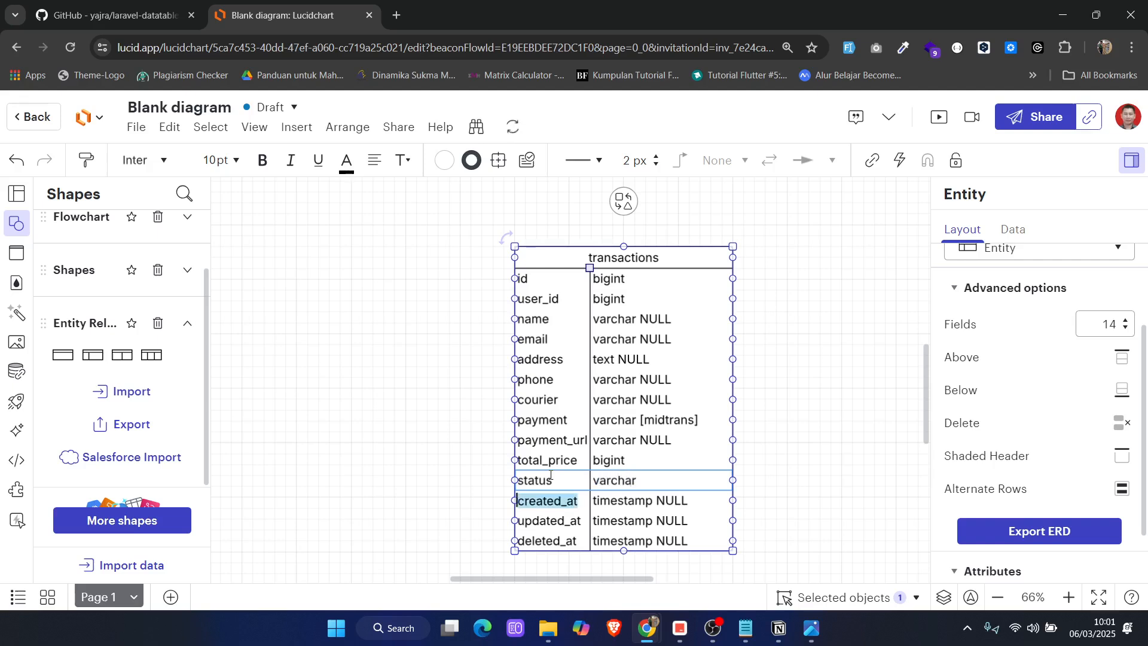
double_click(654, 482)
key(Right)
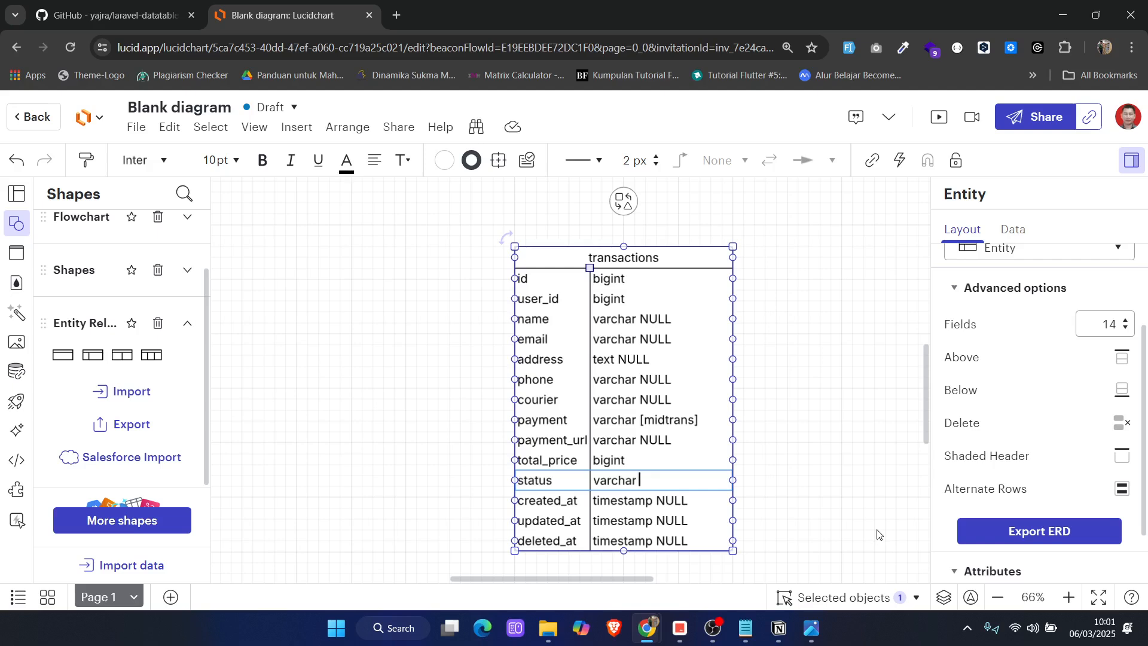
text([pending)
Delete the deleted_at row from the transactions entity
scroll(526, 535, down, 3)
click(538, 516)
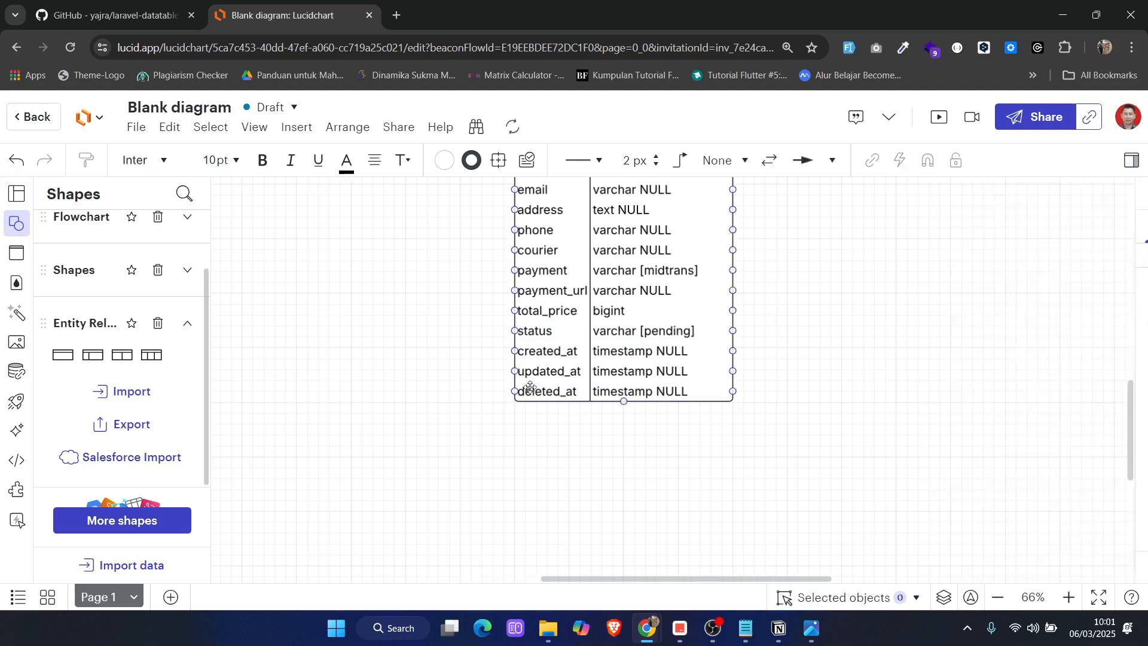
click(531, 387)
scroll(813, 516, up, 3)
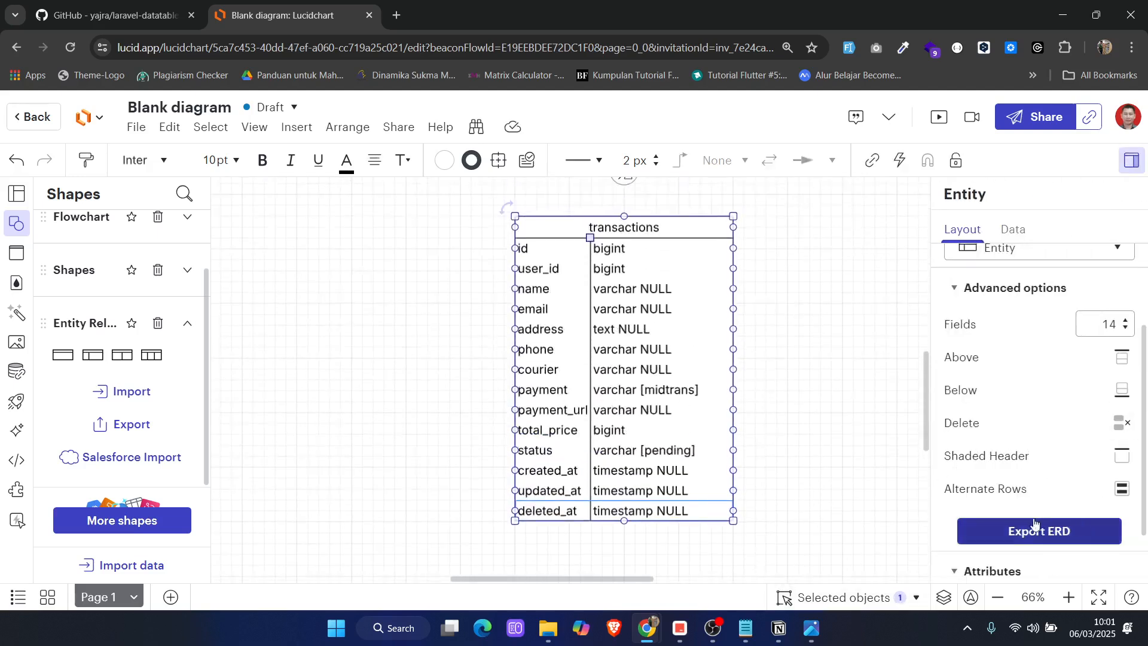
click(1122, 423)
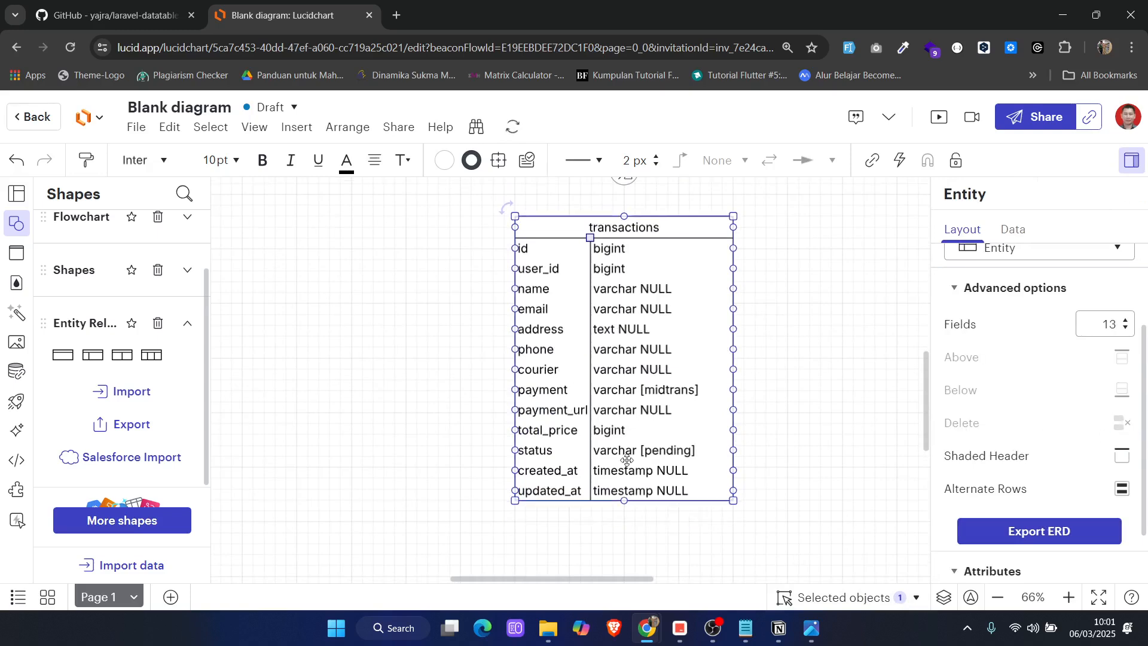
Check the item transaksi section of the Notepad notes for the relations its table needs
click(776, 475)
scroll(776, 472, up, 2)
scroll(760, 471, down, 1)
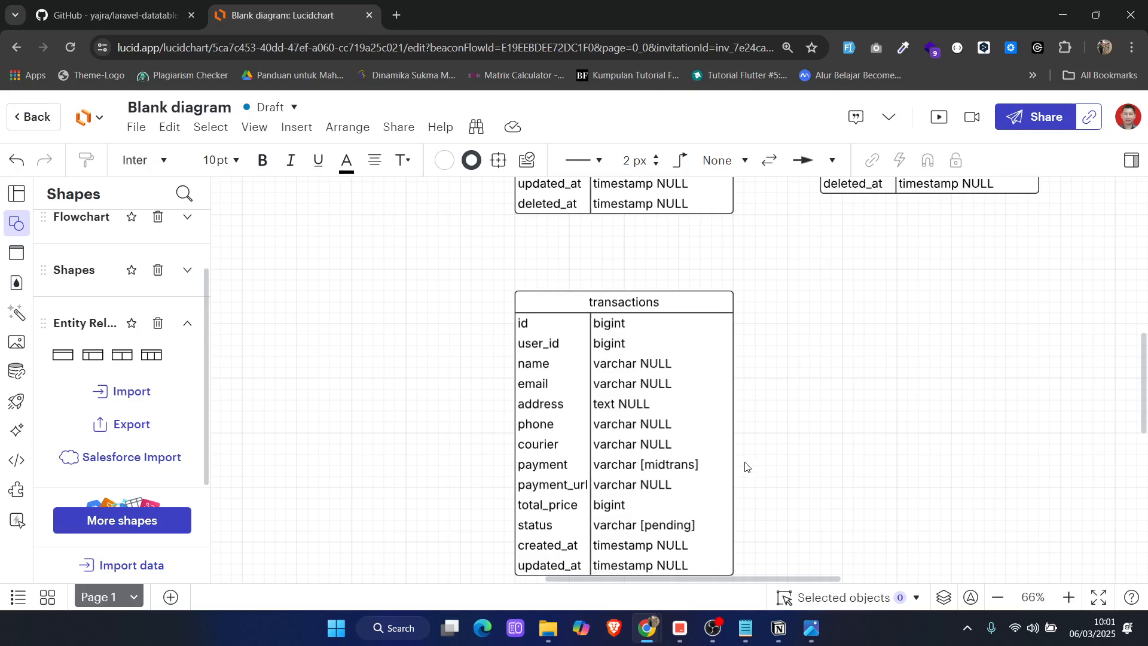
click(748, 625)
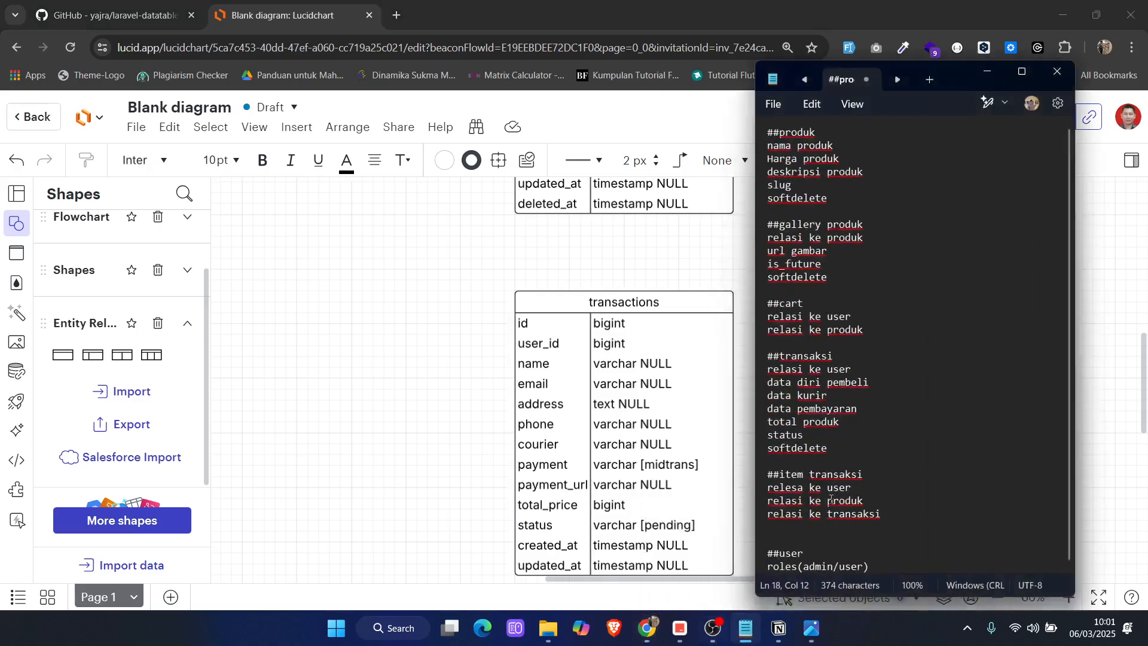
click(488, 349)
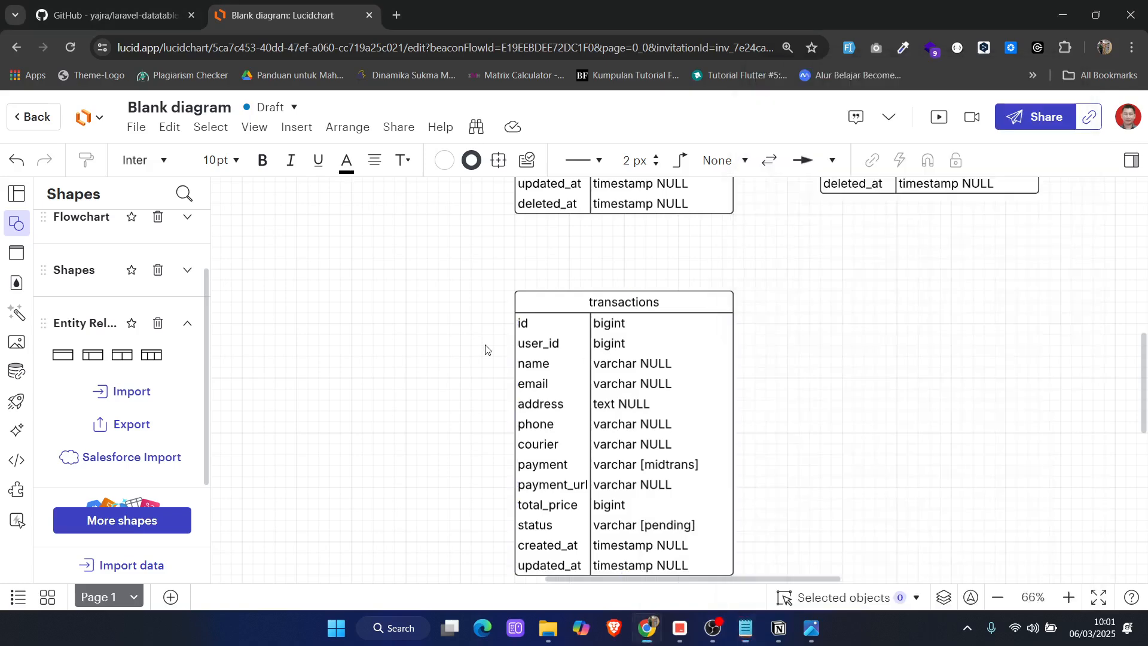
Duplicate the cart entity and place the copy beside the transactions entity, below pdoducts_galleries
scroll(736, 483, up, 5)
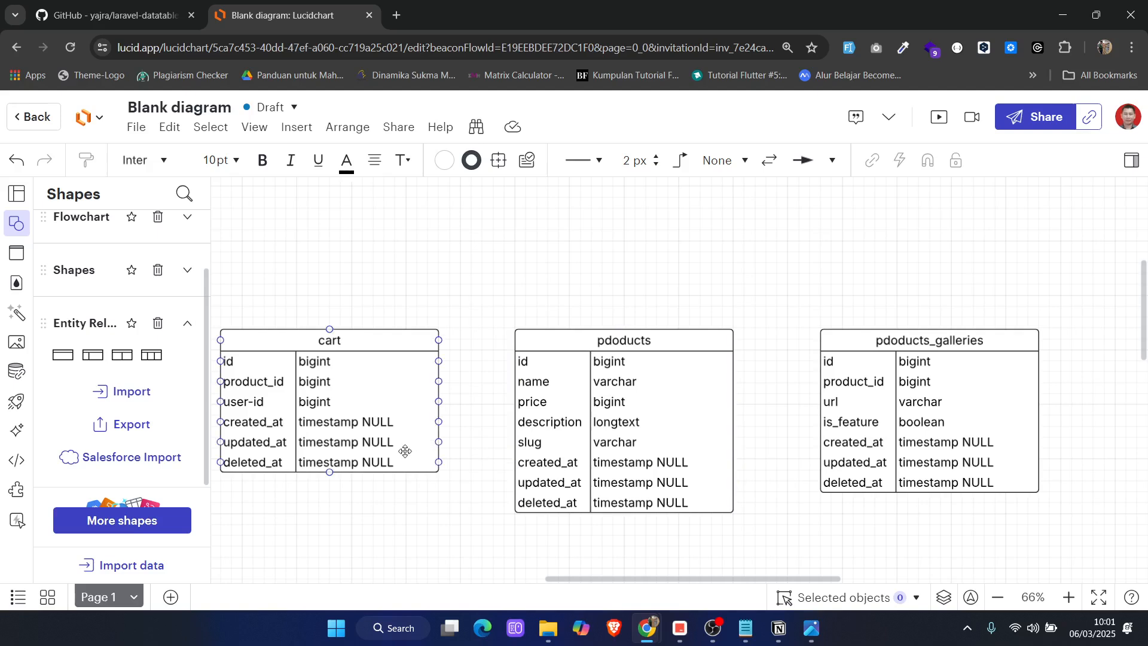
click(362, 342)
key(ctrl+d)
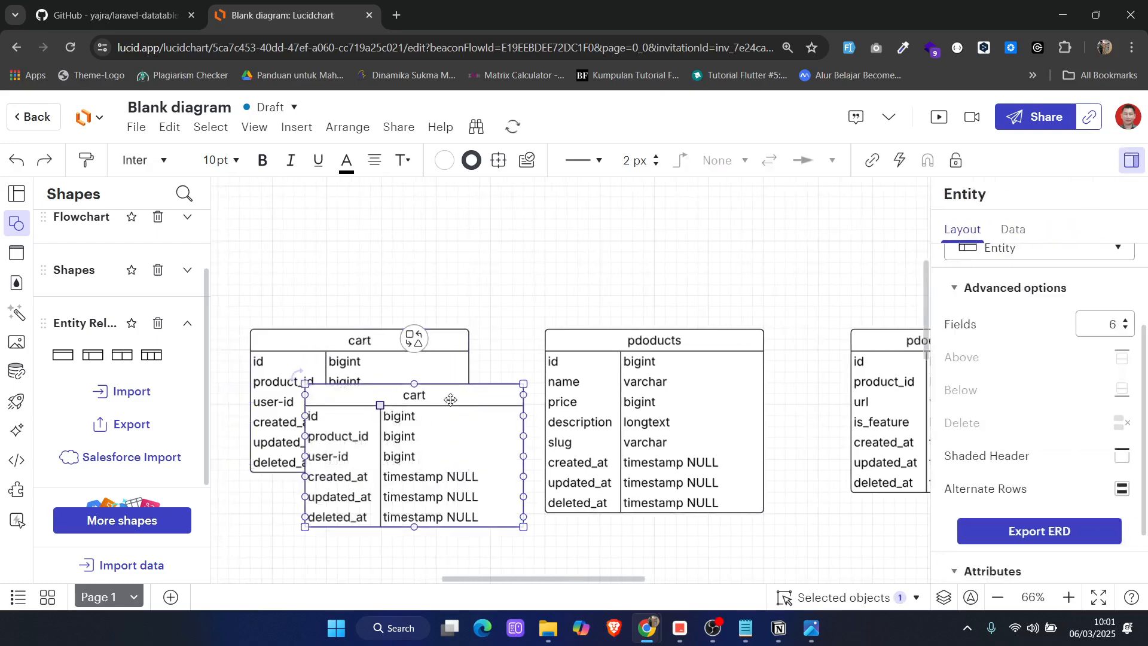
drag(450, 399, 865, 460)
scroll(815, 419, down, 3)
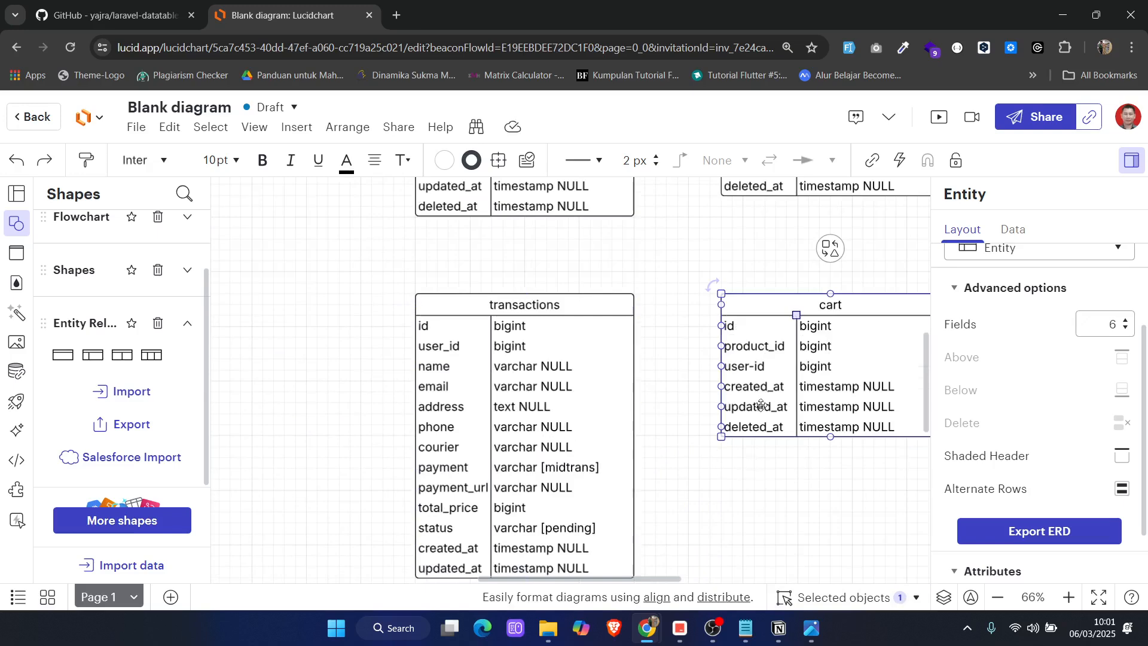
Add a transaction_id row below user-id in the copied cart entity and fill in its type
click(744, 365)
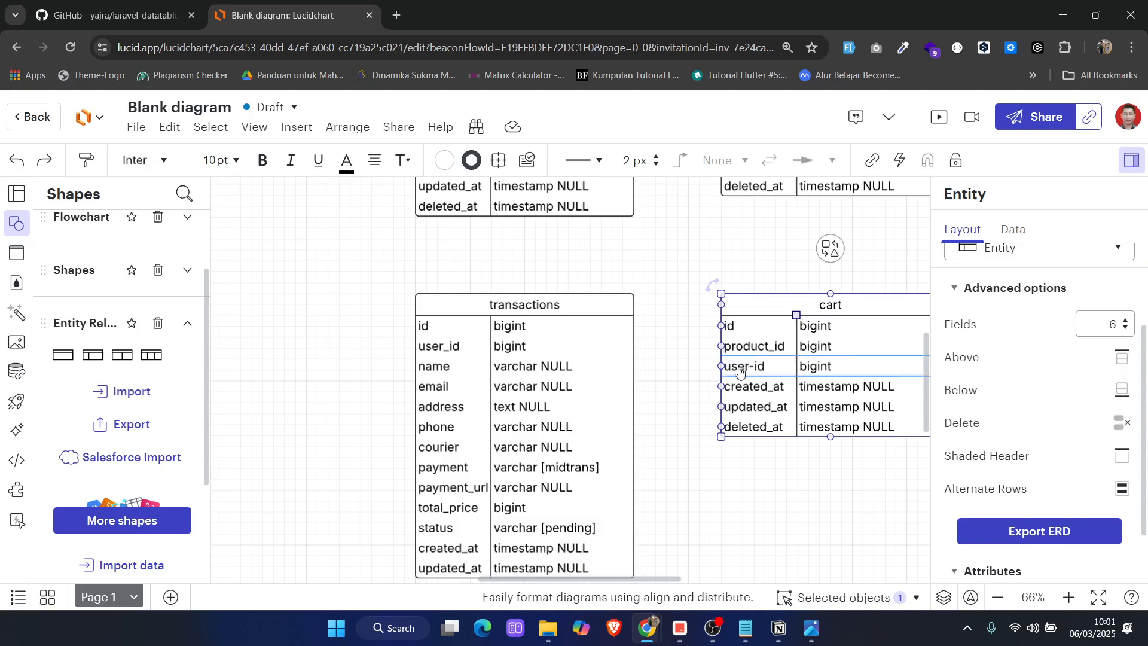
click(1119, 392)
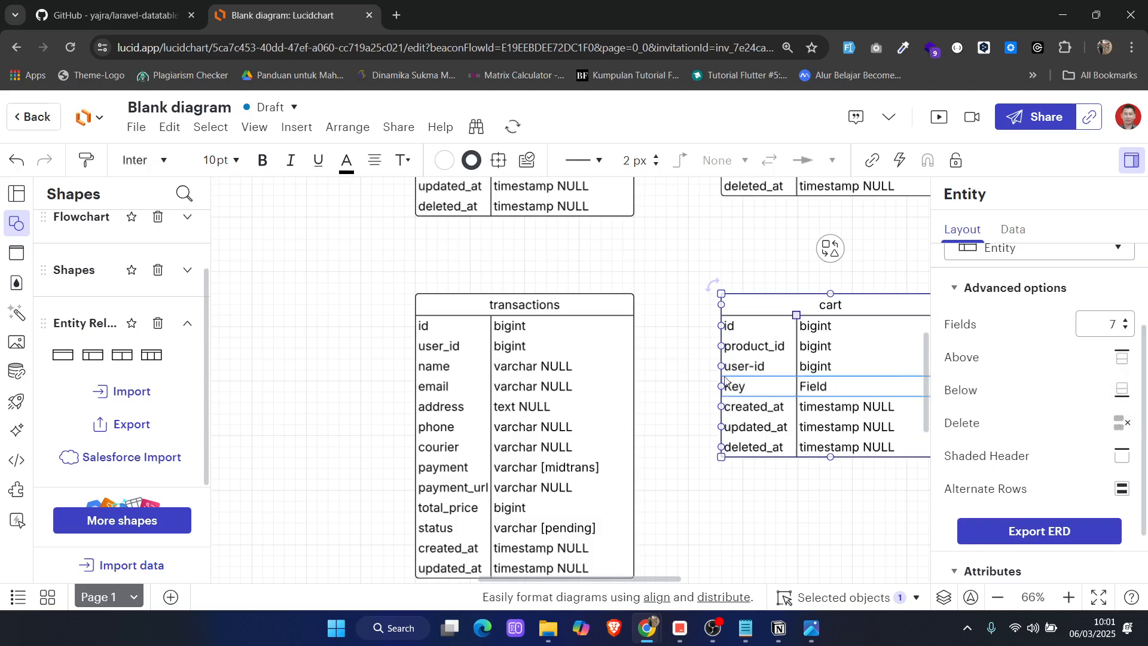
double_click(746, 386)
key(ctrl+a)
key(BackSpace)
text(transa)
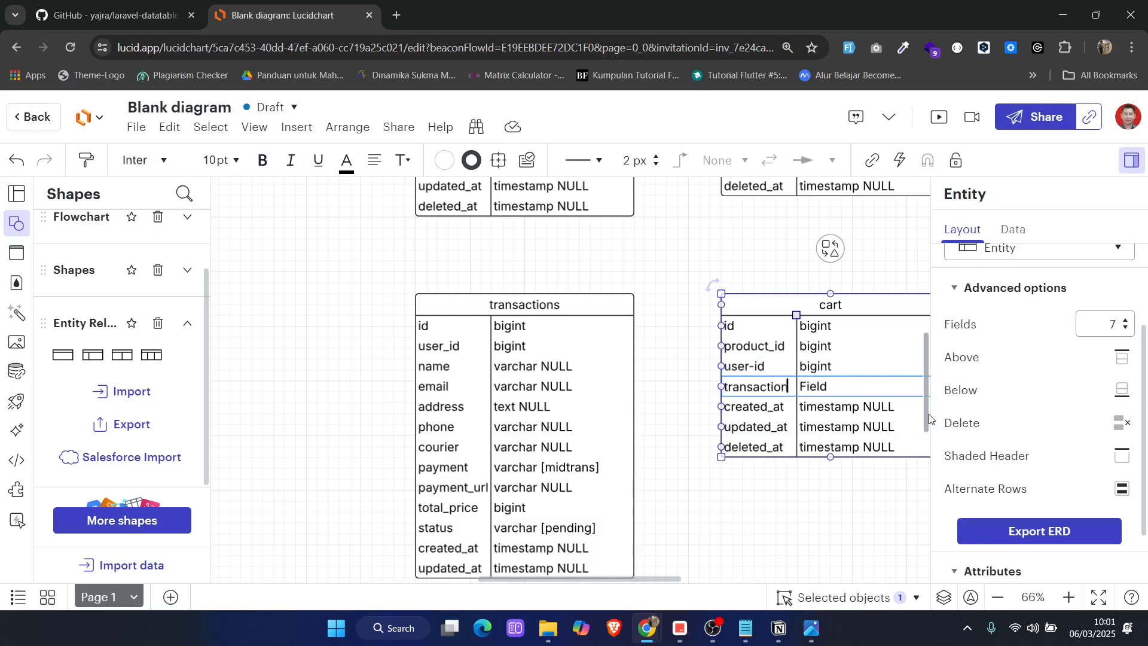
key(Tab)
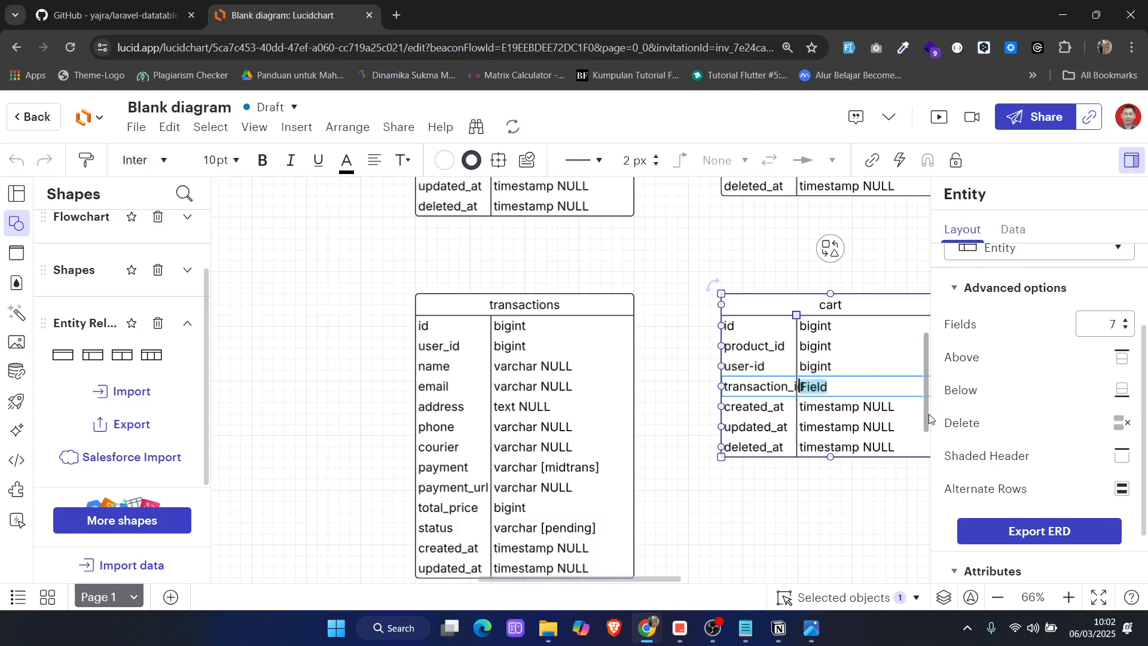
text(biogint)
scroll(862, 471, right, 2)
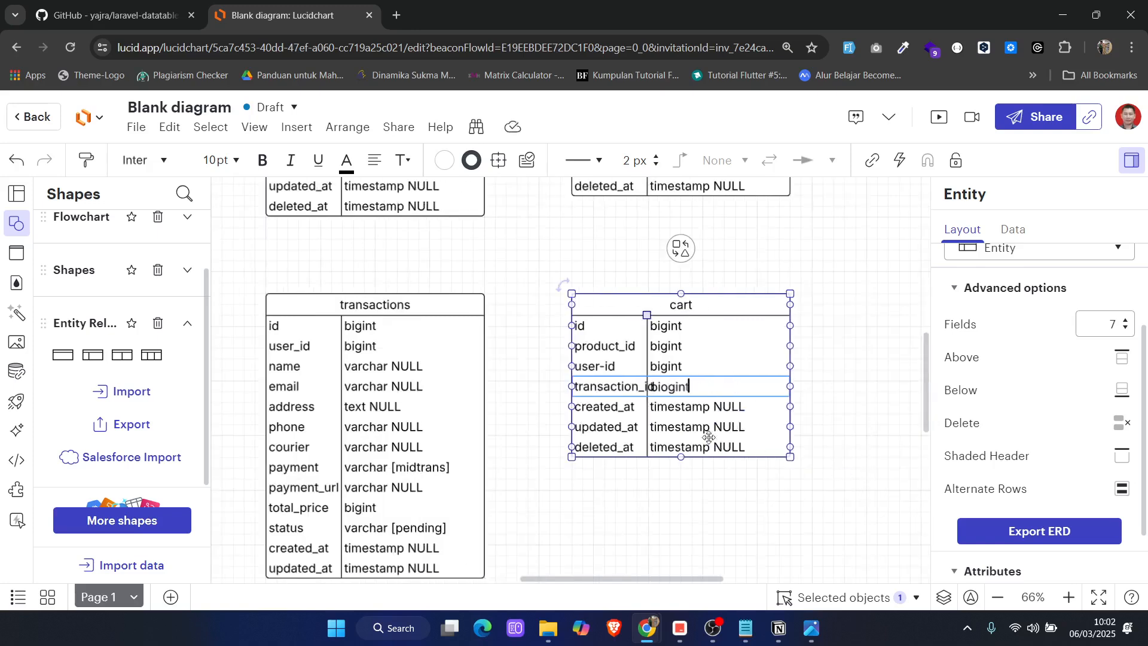
Widen the copied entity's field-name column to fit transaction_id and correct that row's type to bigint
drag(648, 316, 666, 318)
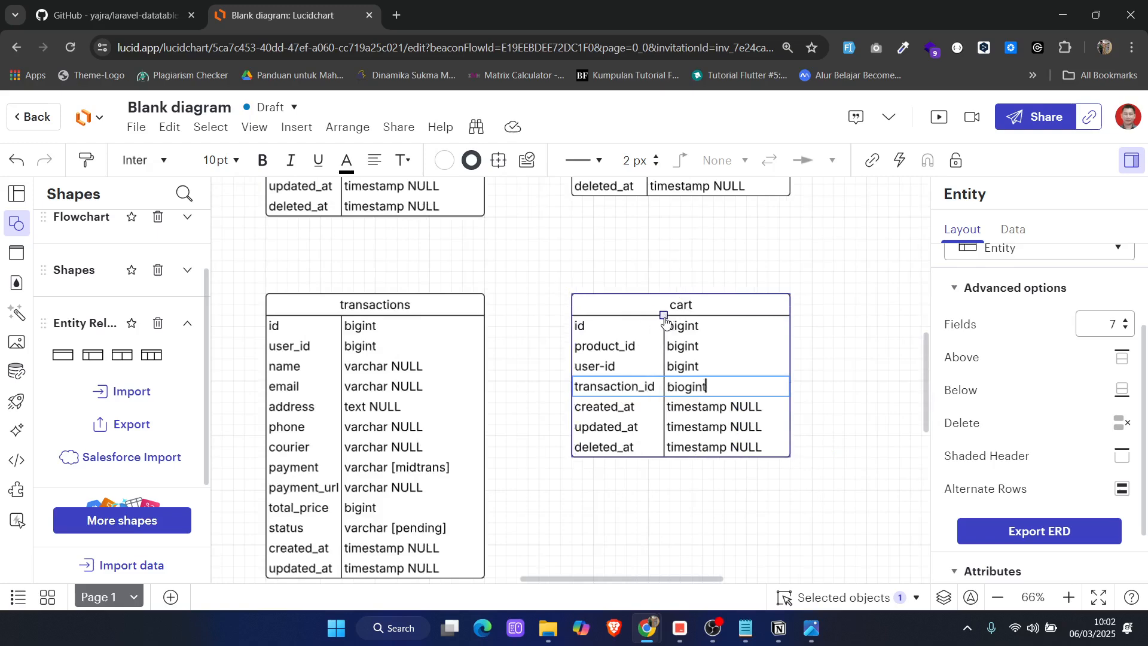
key(Left)
key(Left)
key(Left)
key(Left)
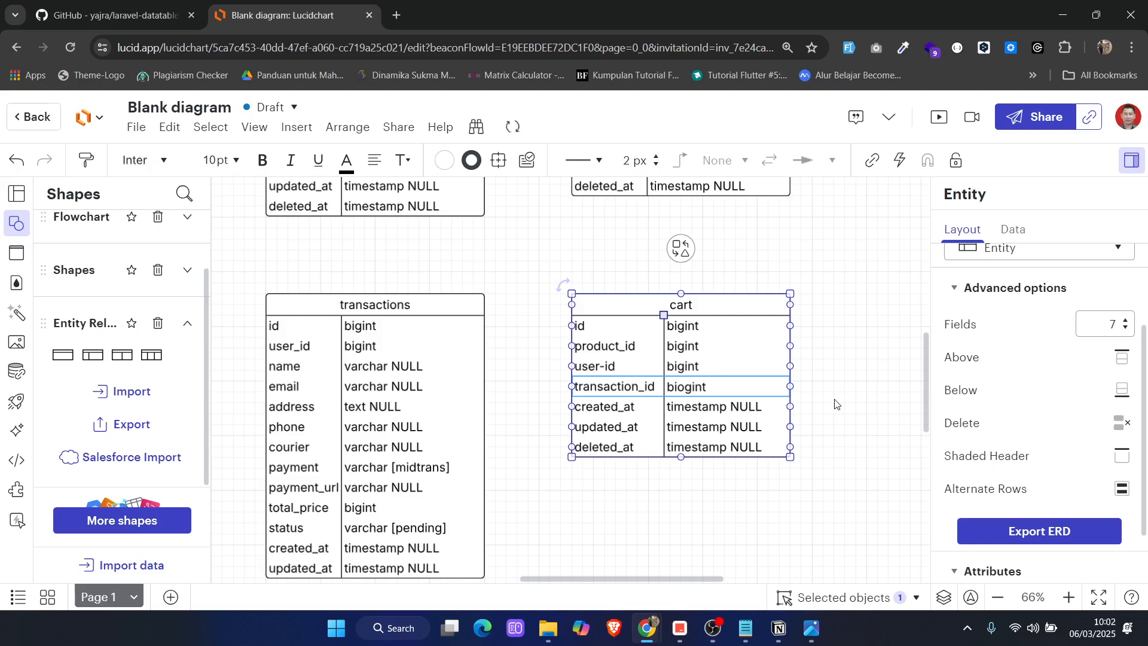
key(BackSpace)
Replace the copied entity's title with "t" and consult the item transaksi section of the Notepad notes
double_click(670, 305)
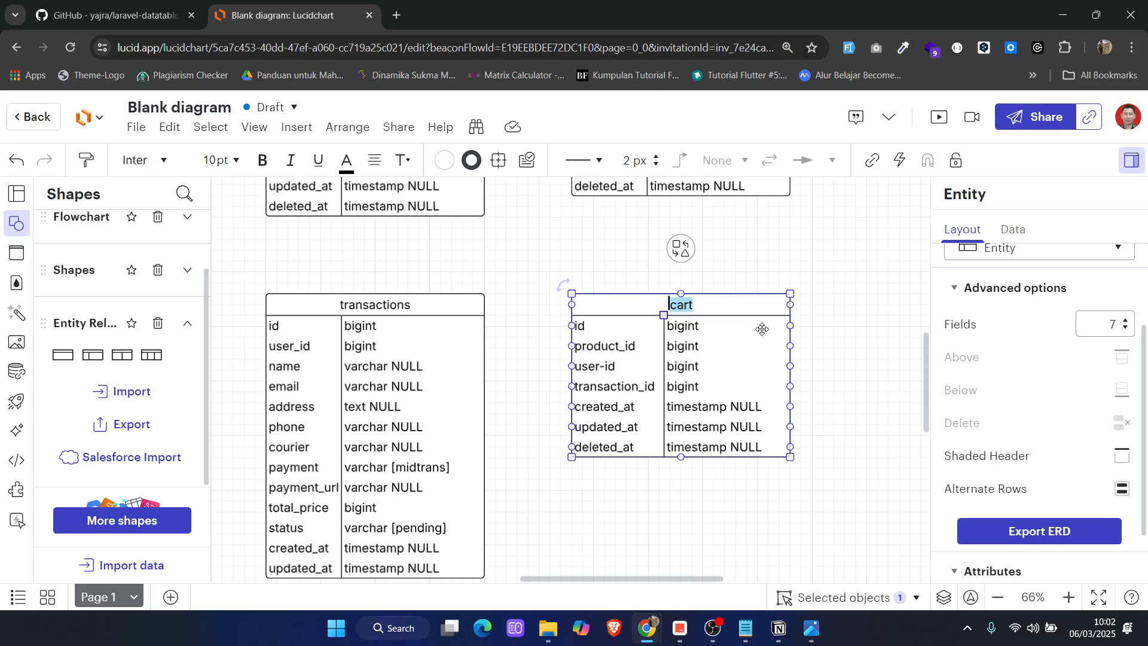
text(t)
click(745, 628)
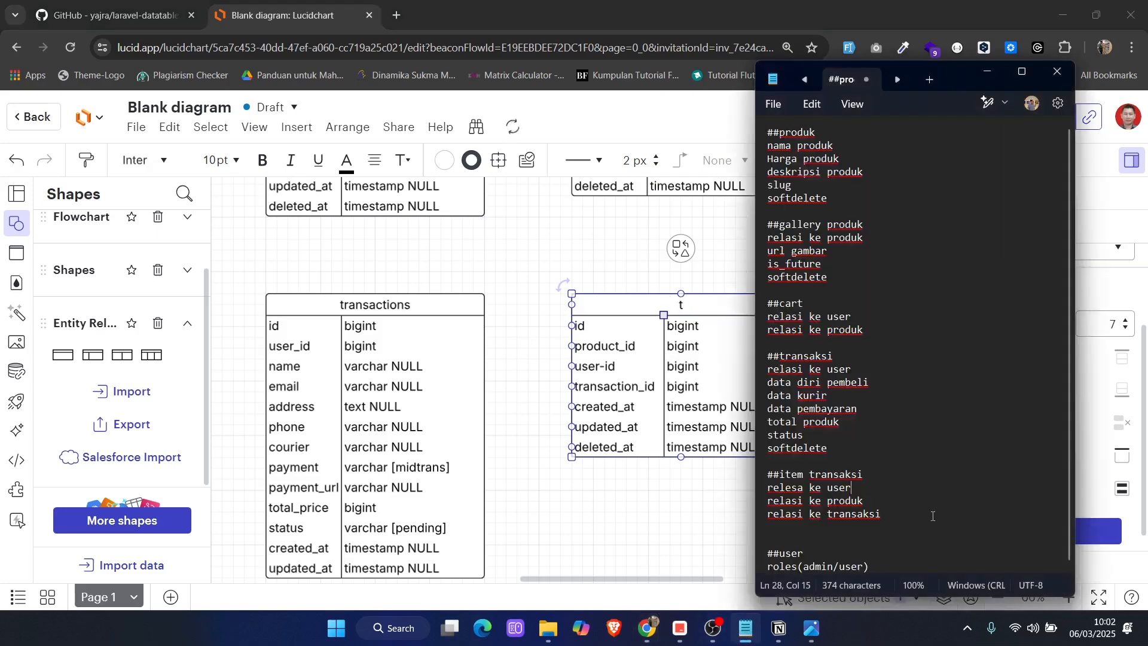
click(679, 525)
Delete the deleted_at row from both the copied entity and the original cart entity
click(584, 446)
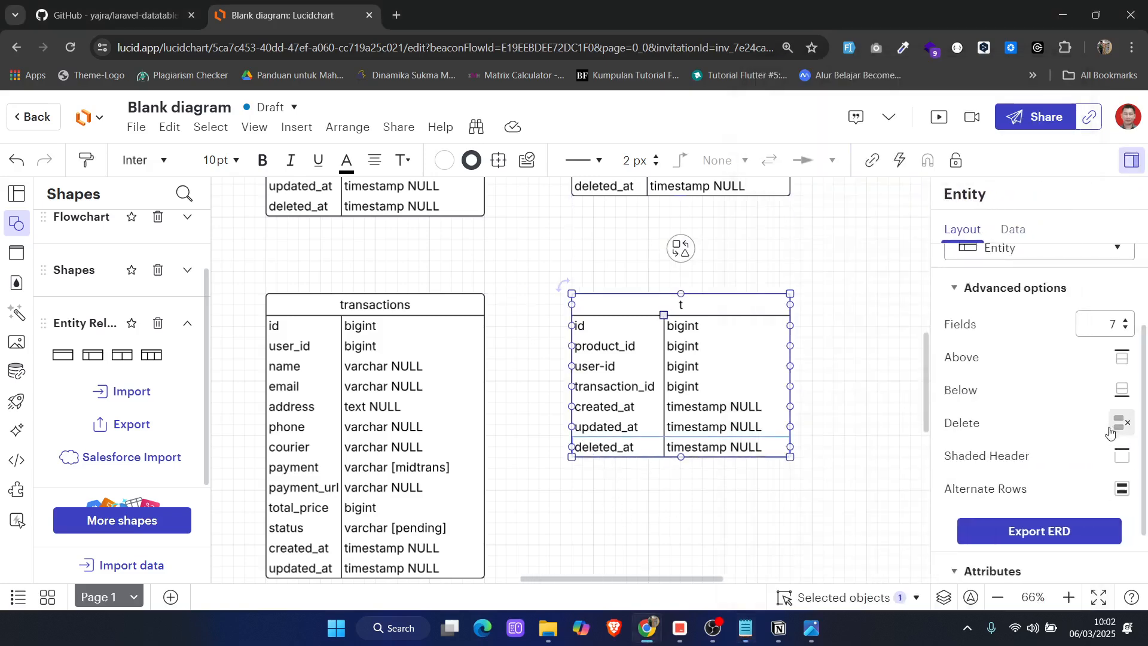
click(1111, 430)
scroll(658, 421, left, 5)
scroll(649, 425, up, 4)
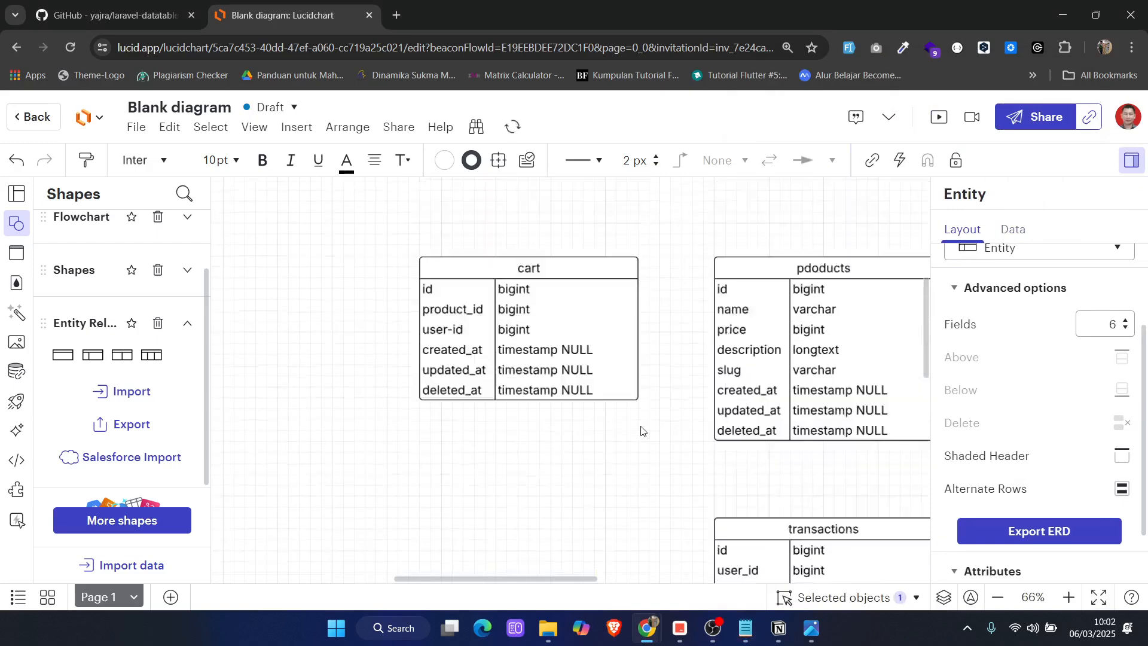
scroll(641, 431, up, 2)
click(472, 465)
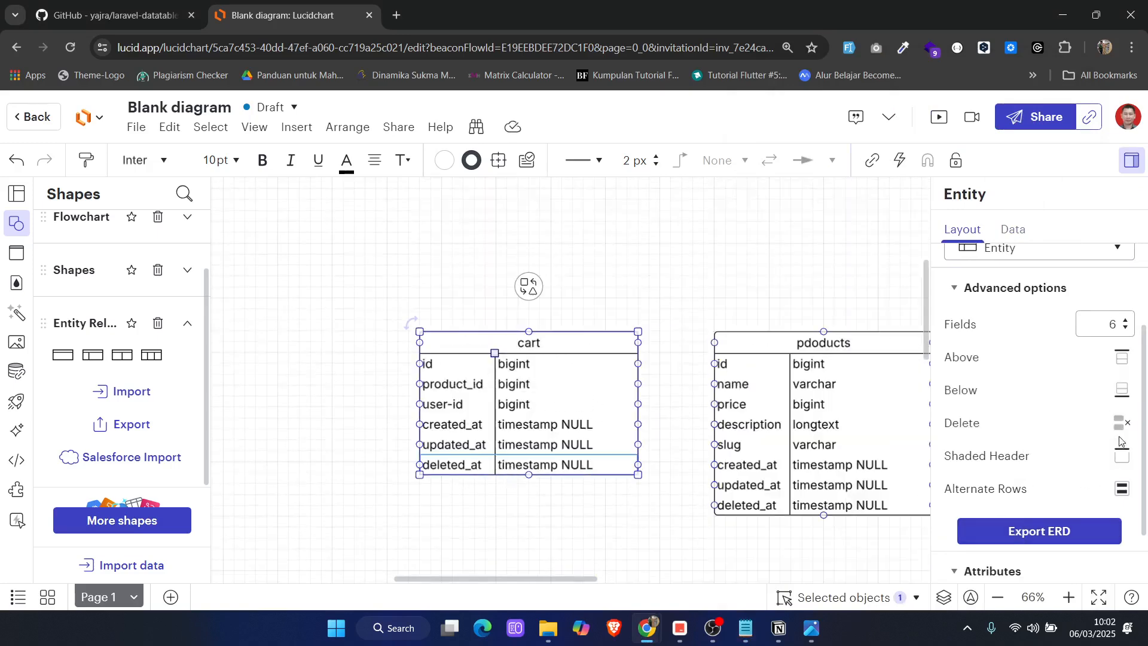
click(1122, 425)
Rename the copied entity beside transactions as transaction_items
scroll(658, 543, right, 6)
scroll(592, 538, down, 5)
scroll(619, 514, up, 2)
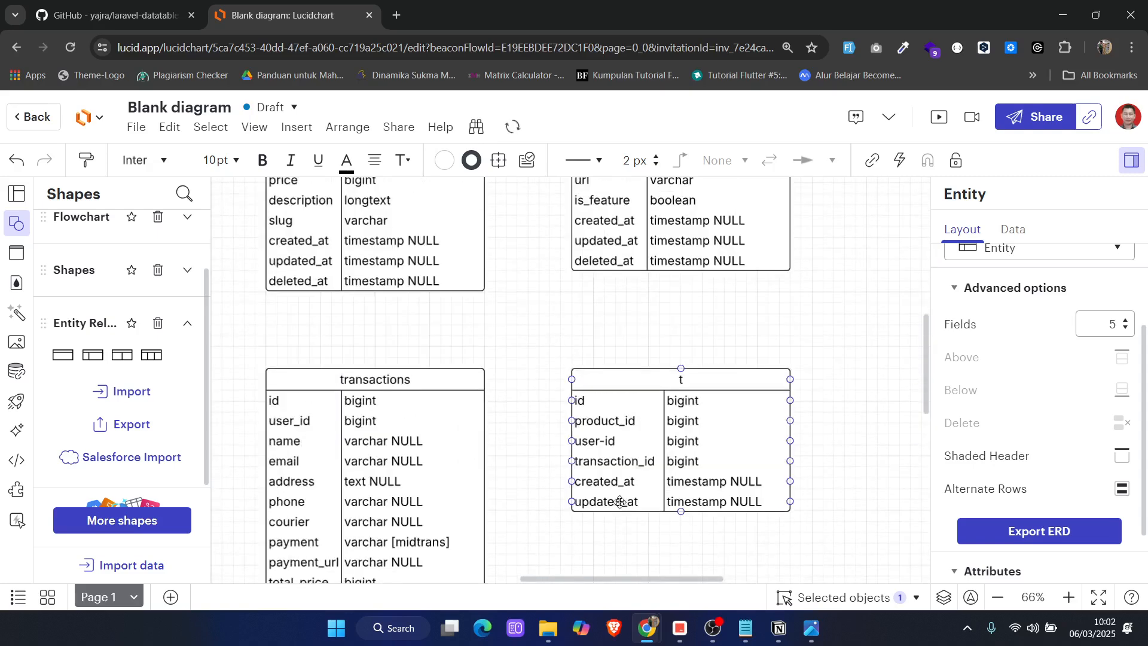
double_click(684, 380)
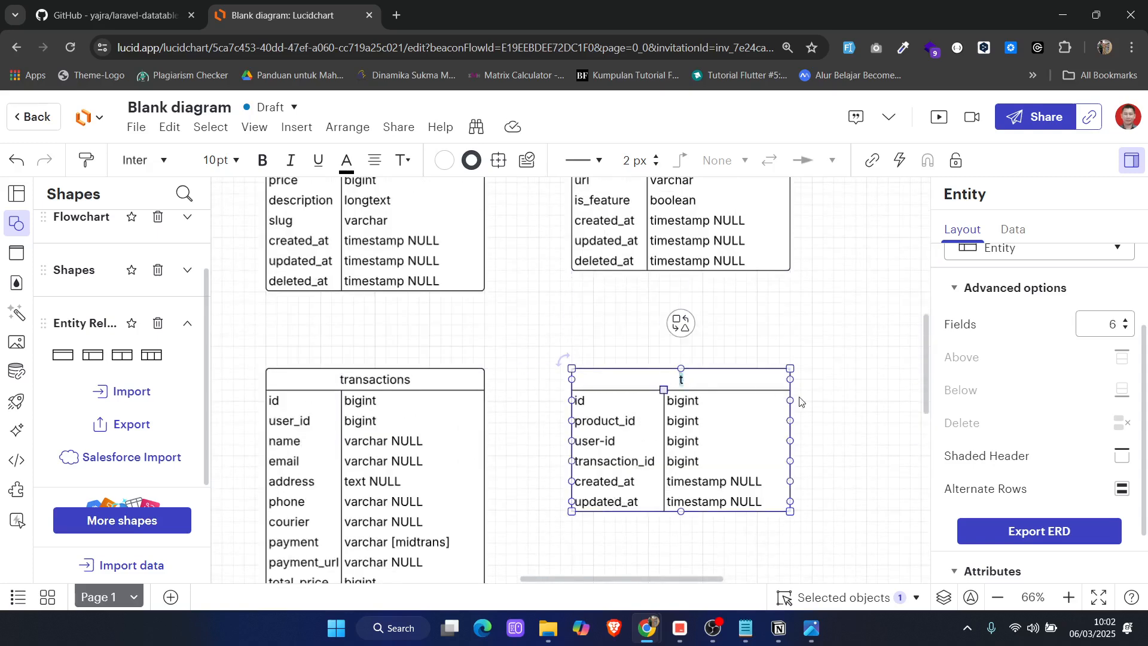
text(ransaction_items)
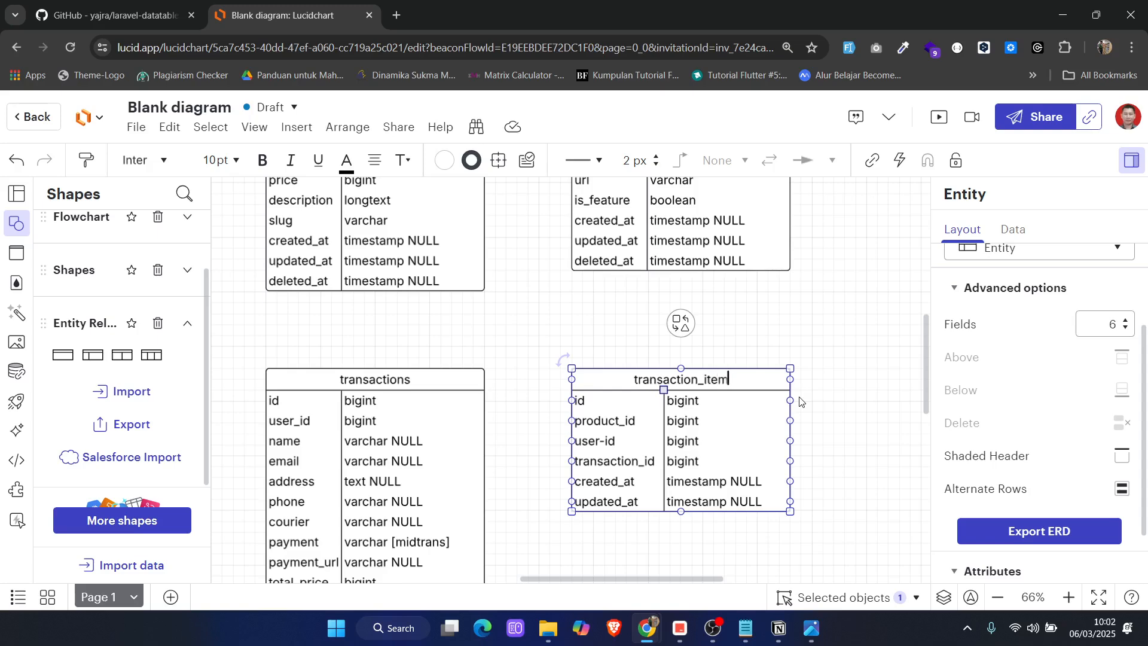
click(888, 412)
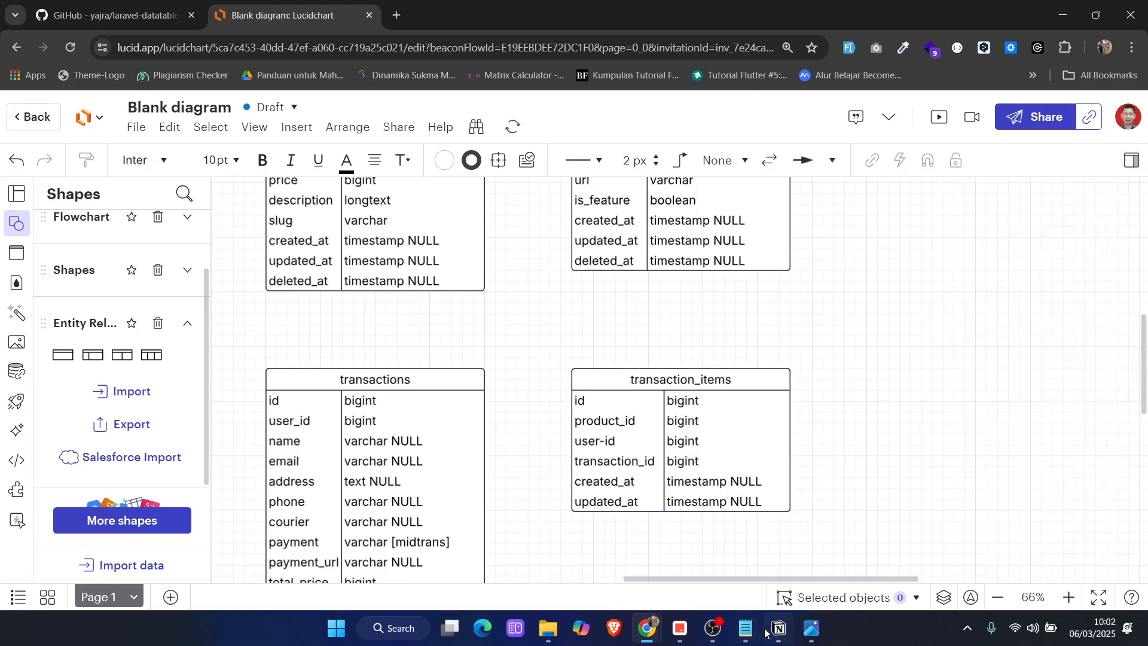
Check the user section of the Notepad notes, then place a duplicate of transaction_items below the cart entity
click(746, 629)
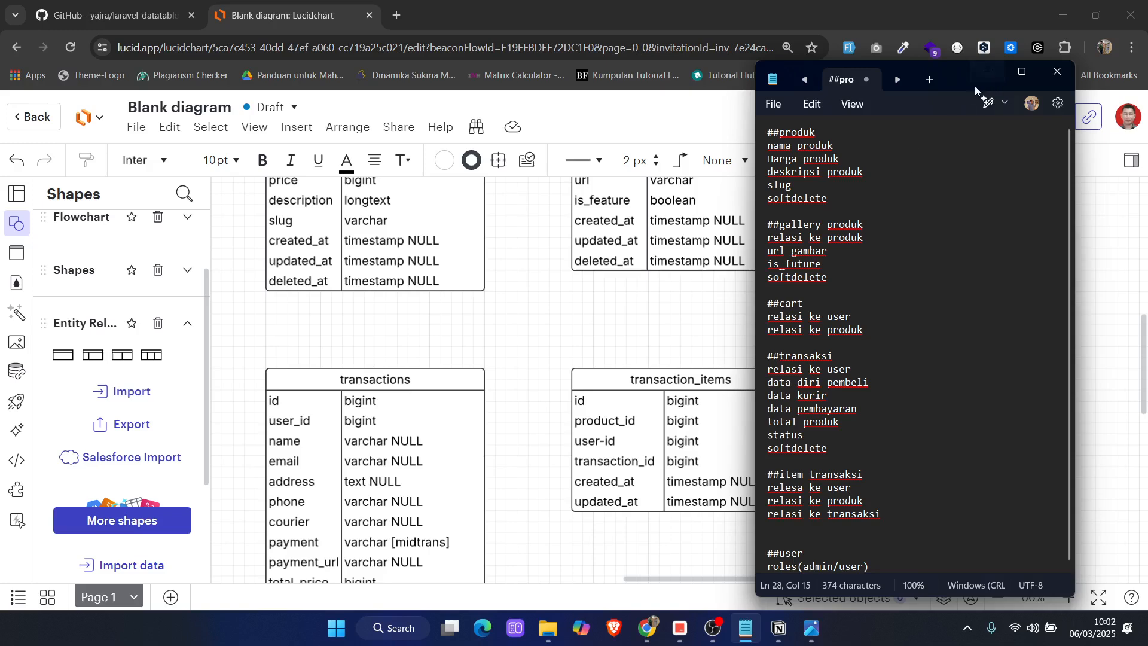
click(987, 73)
scroll(750, 424, left, 3)
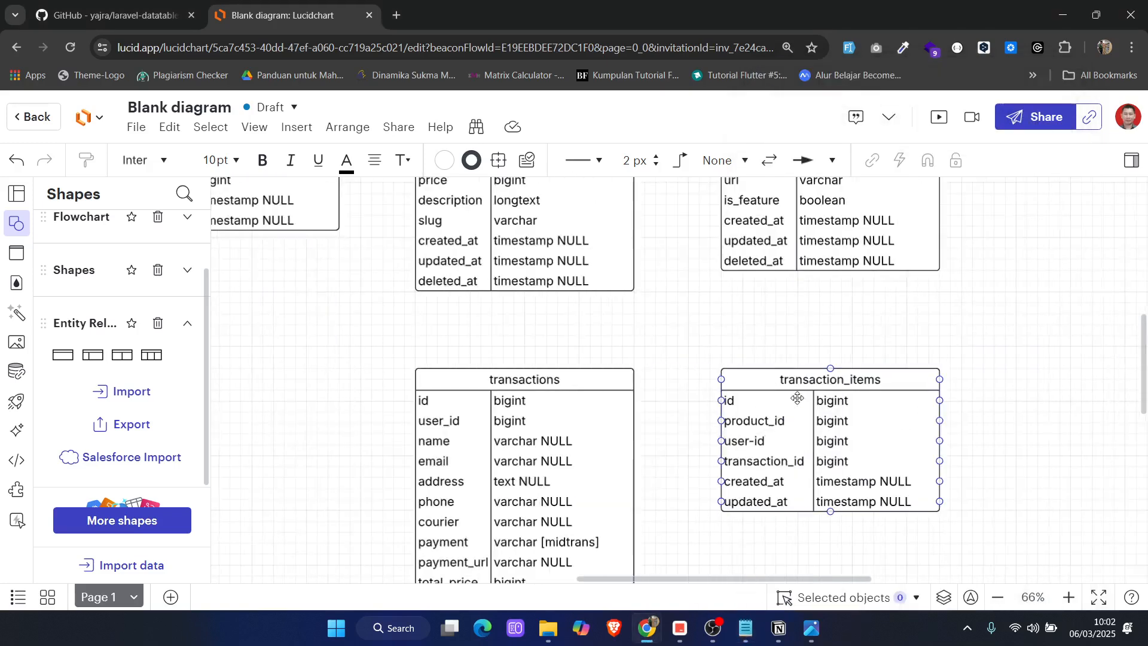
click(851, 397)
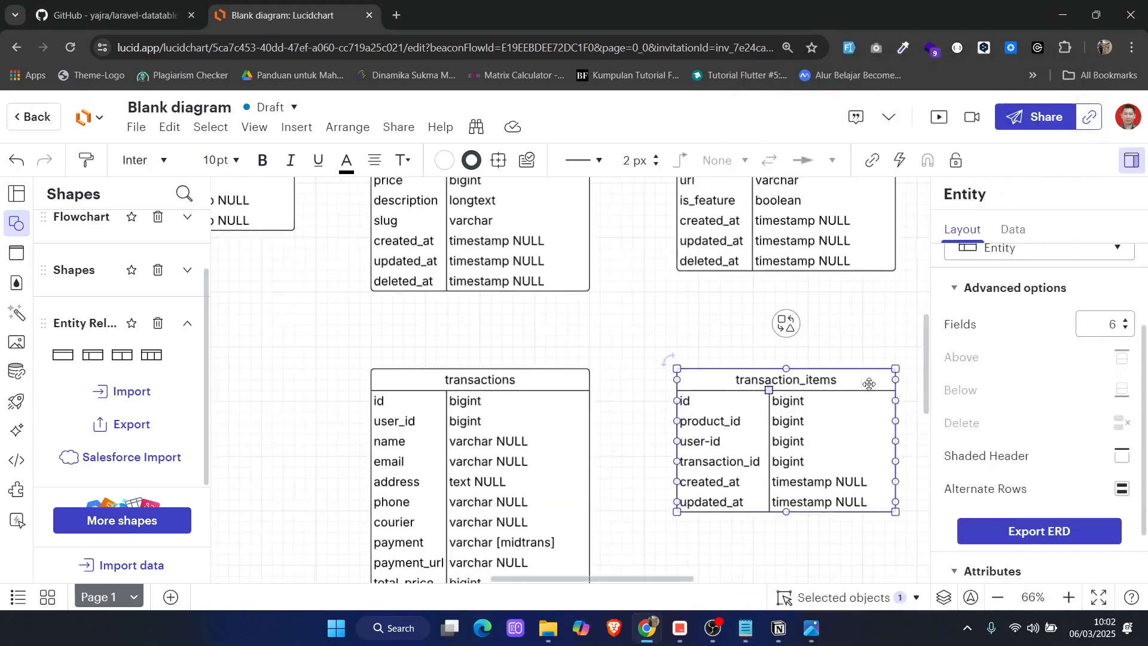
drag(880, 425, 329, 382)
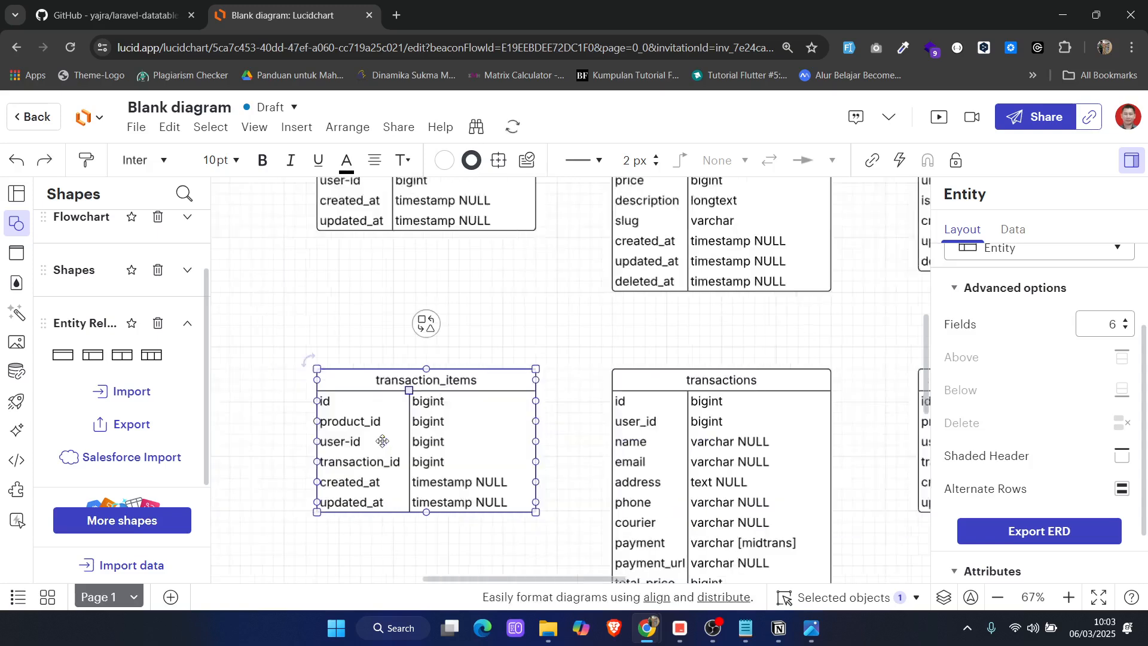
Rename the duplicated entity below cart as users and change its product_id row name to roles
double_click(477, 385)
key(BackSpace)
text(users)
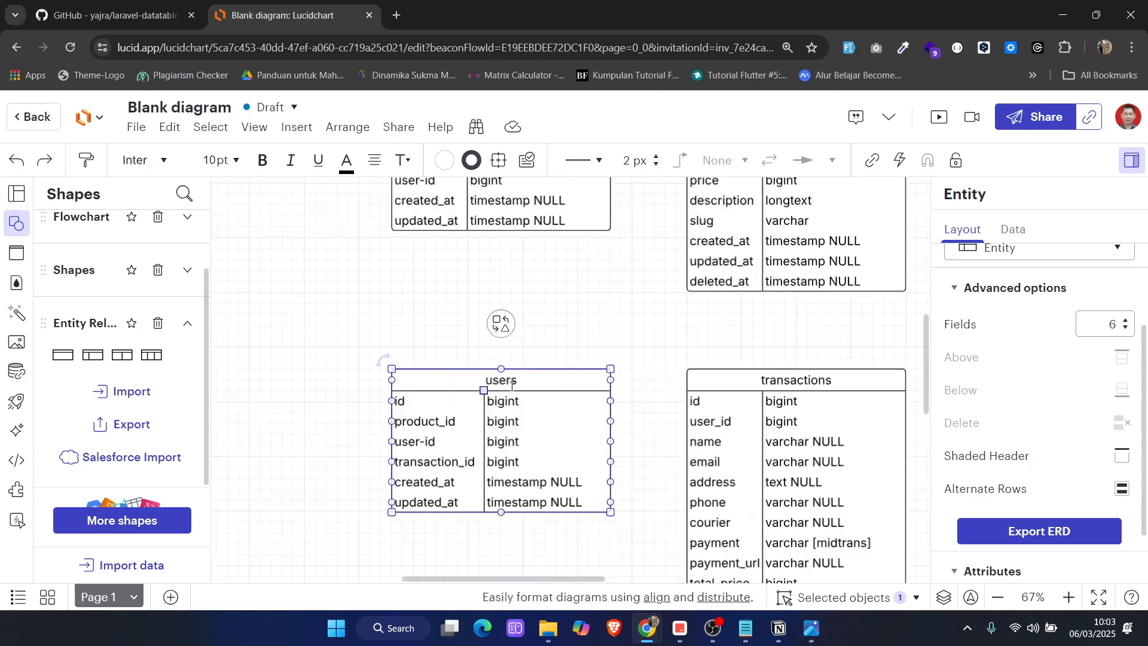
double_click(411, 420)
text(roles)
key(Tab)
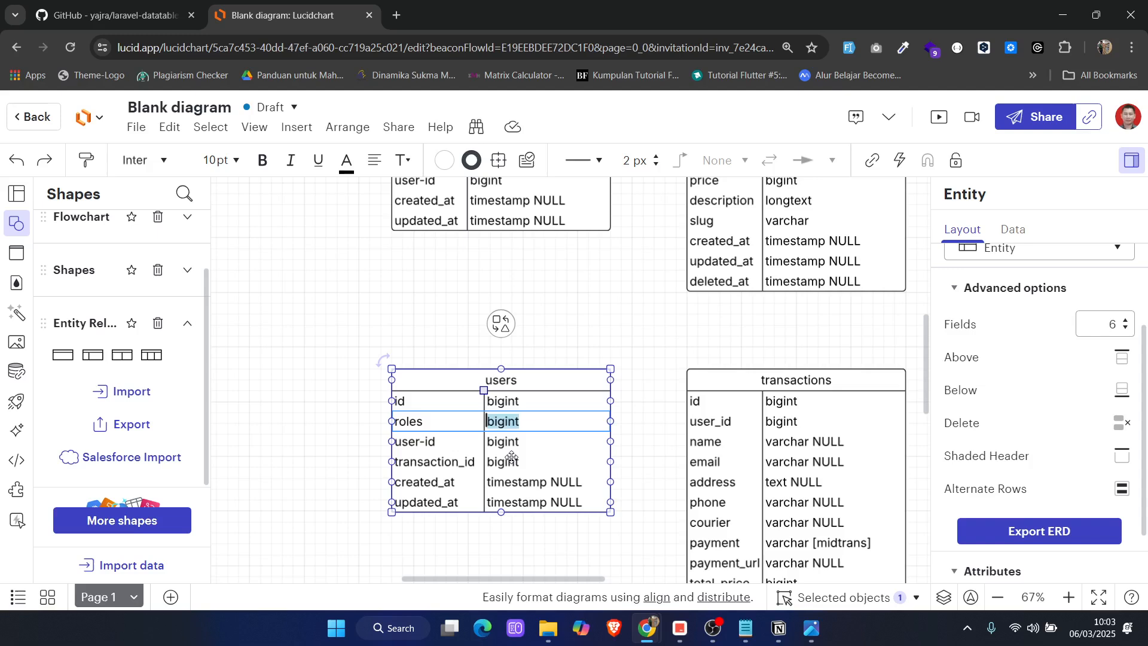
click(347, 452)
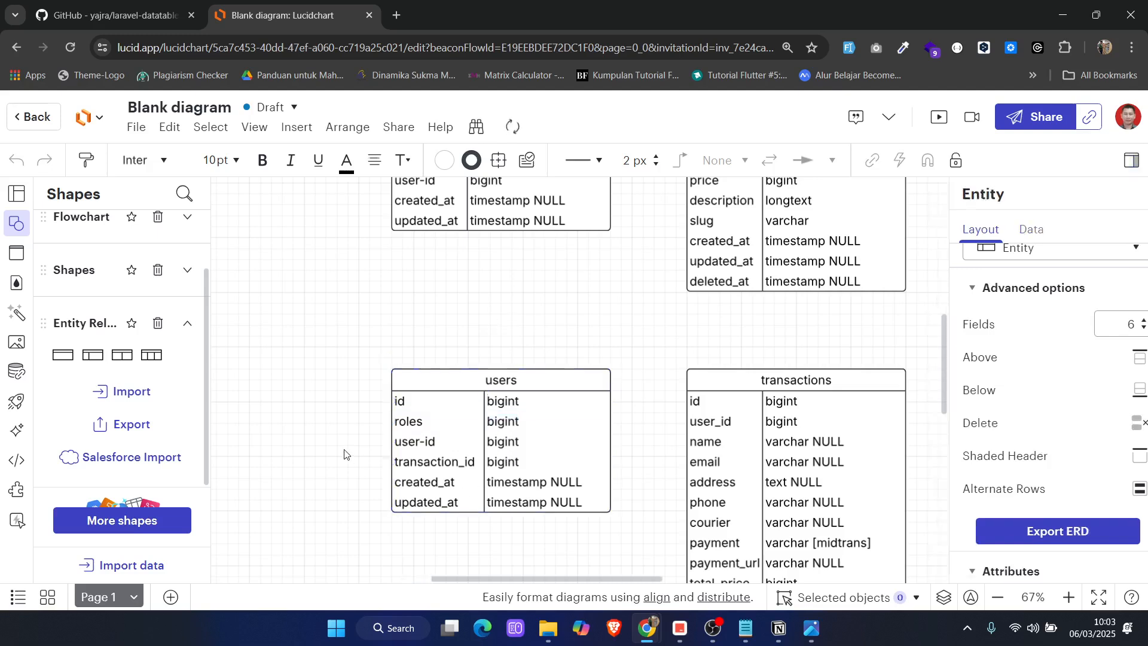
Delete the user-id, transaction_id, created_at and updated_at rows from the users entity
click(413, 437)
click(1122, 423)
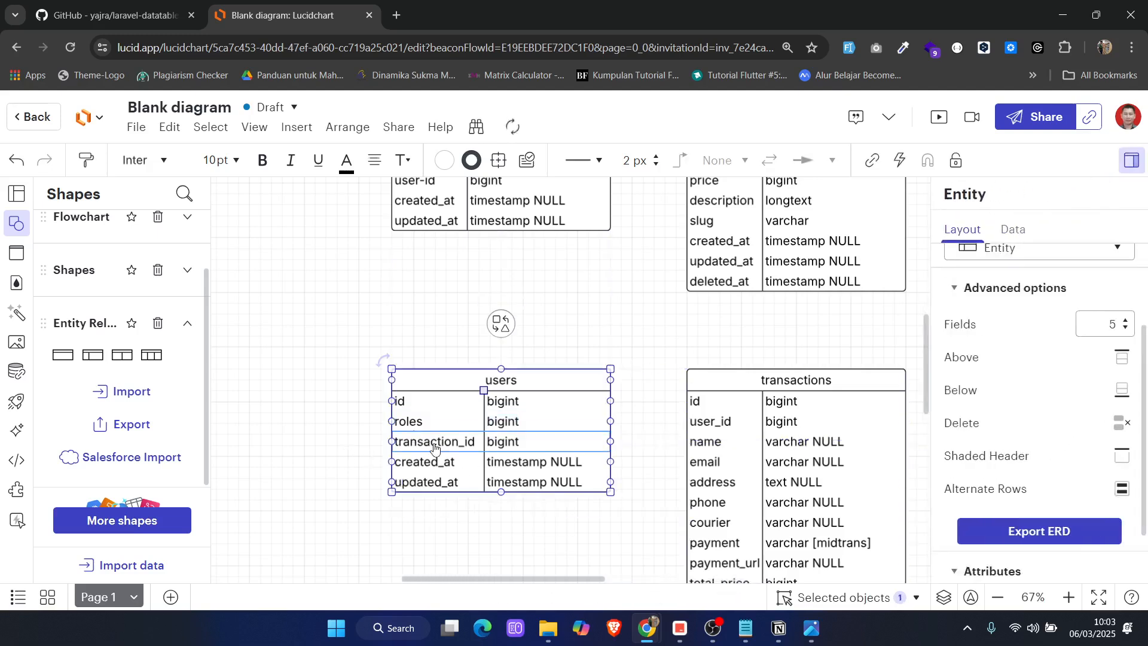
click(1122, 423)
click(438, 443)
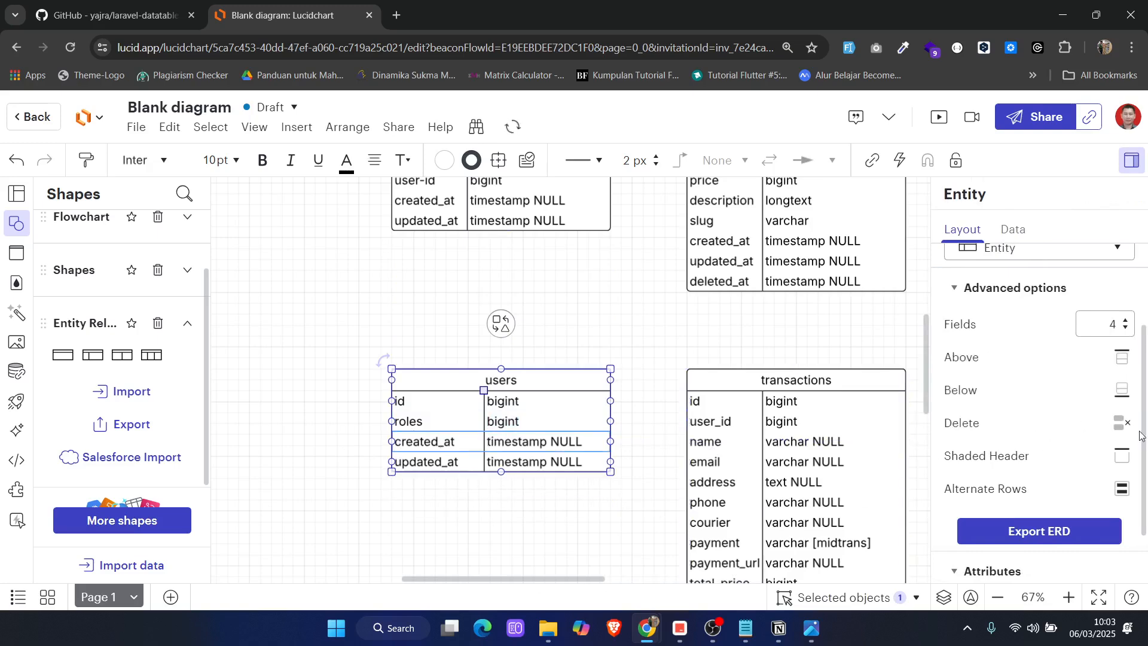
click(1122, 423)
click(404, 441)
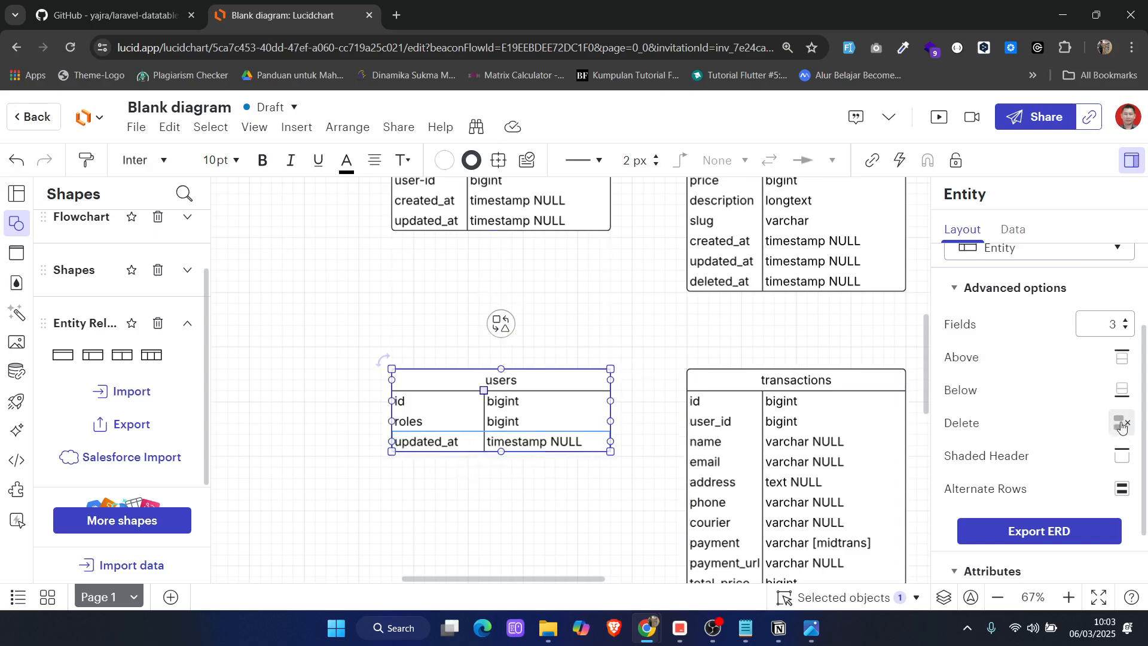
click(1122, 423)
scroll(616, 448, right, 3)
scroll(616, 448, right, 3)
click(681, 451)
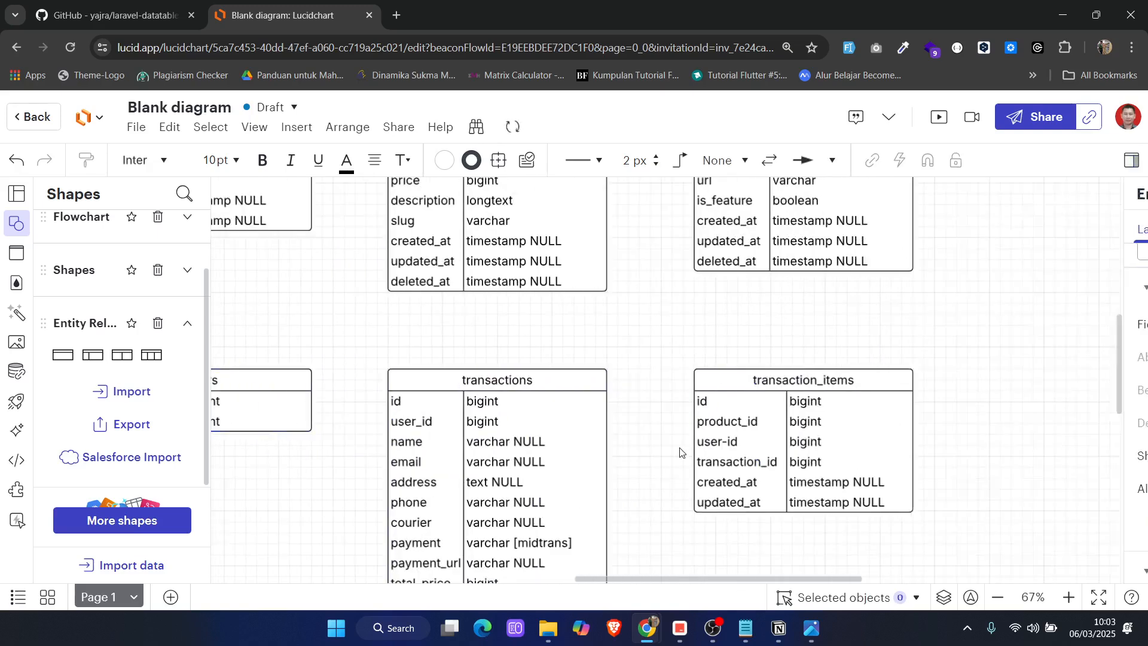
Select the pdoducts entity in the upper row of the diagram
scroll(658, 418, down, 3)
scroll(623, 387, up, 2)
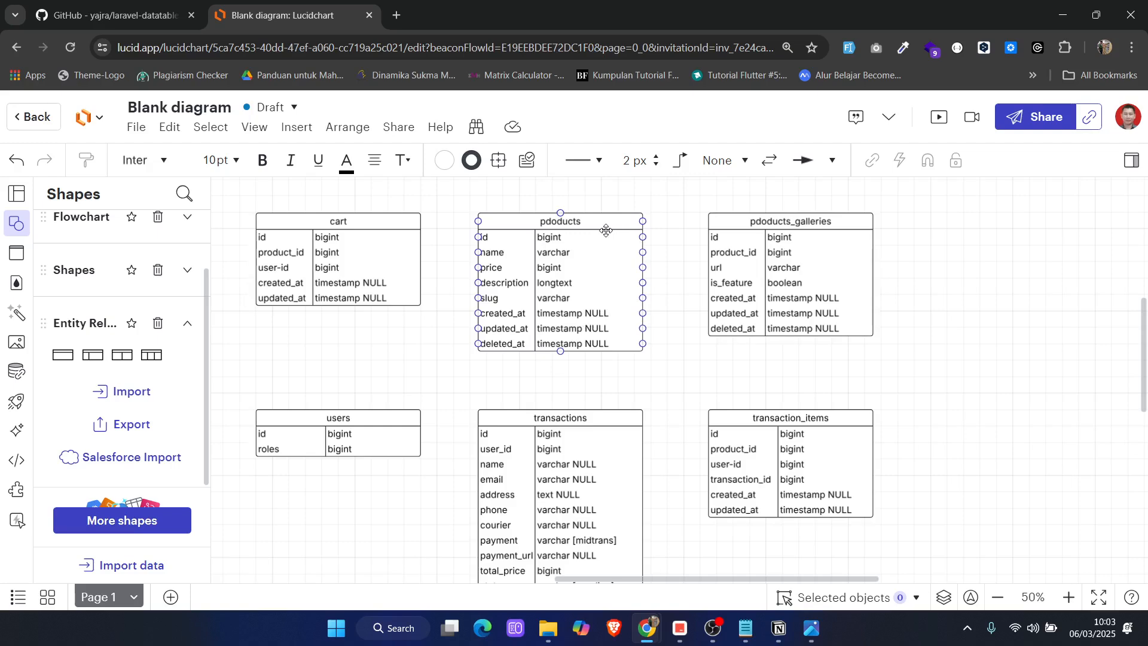
drag(591, 218, 593, 222)
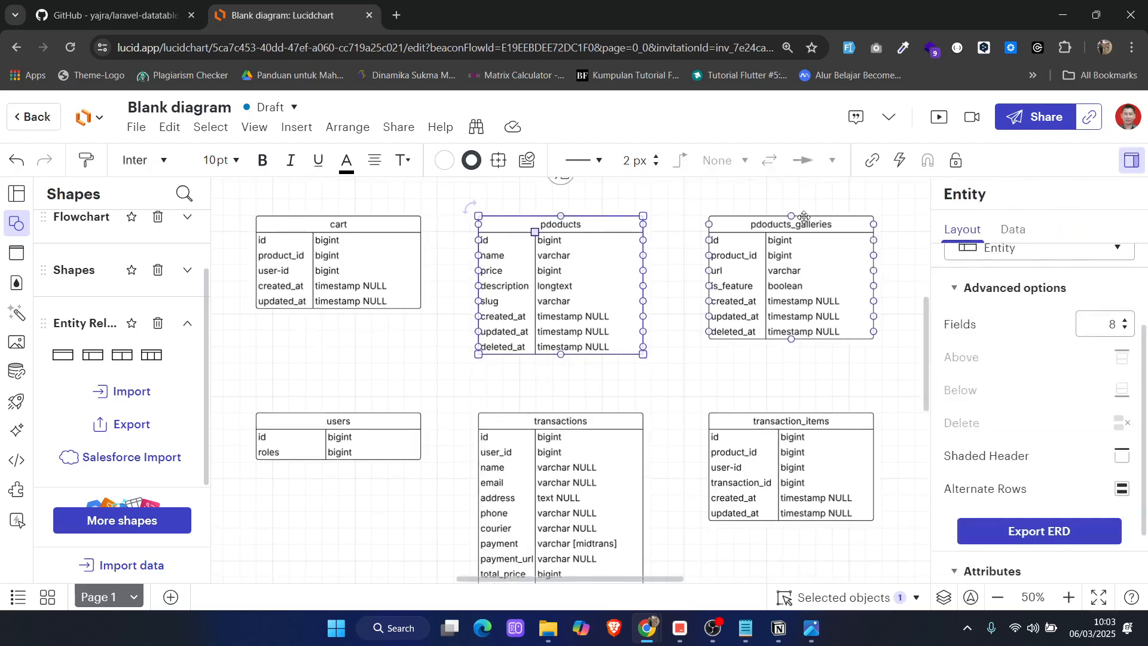
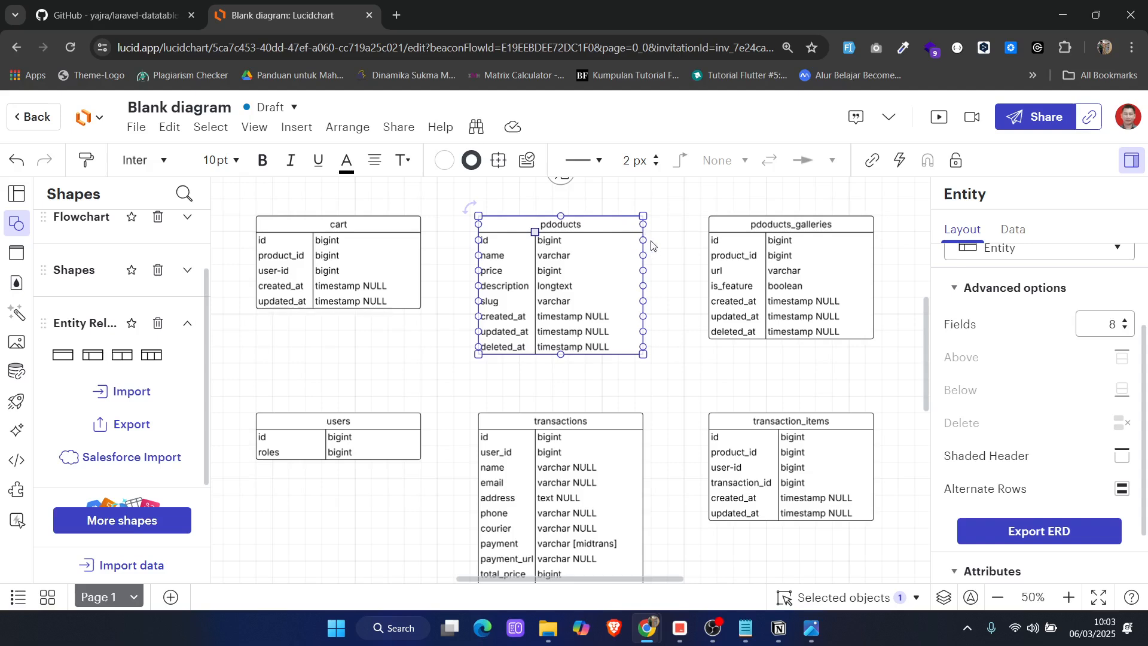
Connect the id row of pdoducts to the product_id rows of pdoducts_galleries and cart
drag(646, 239, 708, 270)
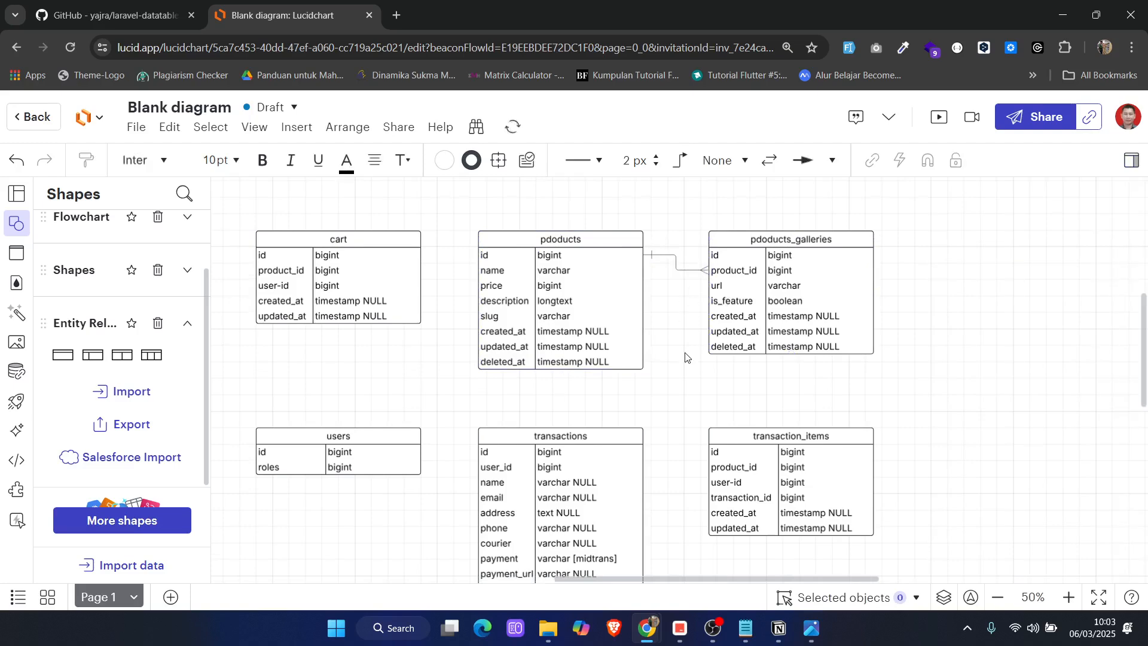
scroll(686, 357, down, 2)
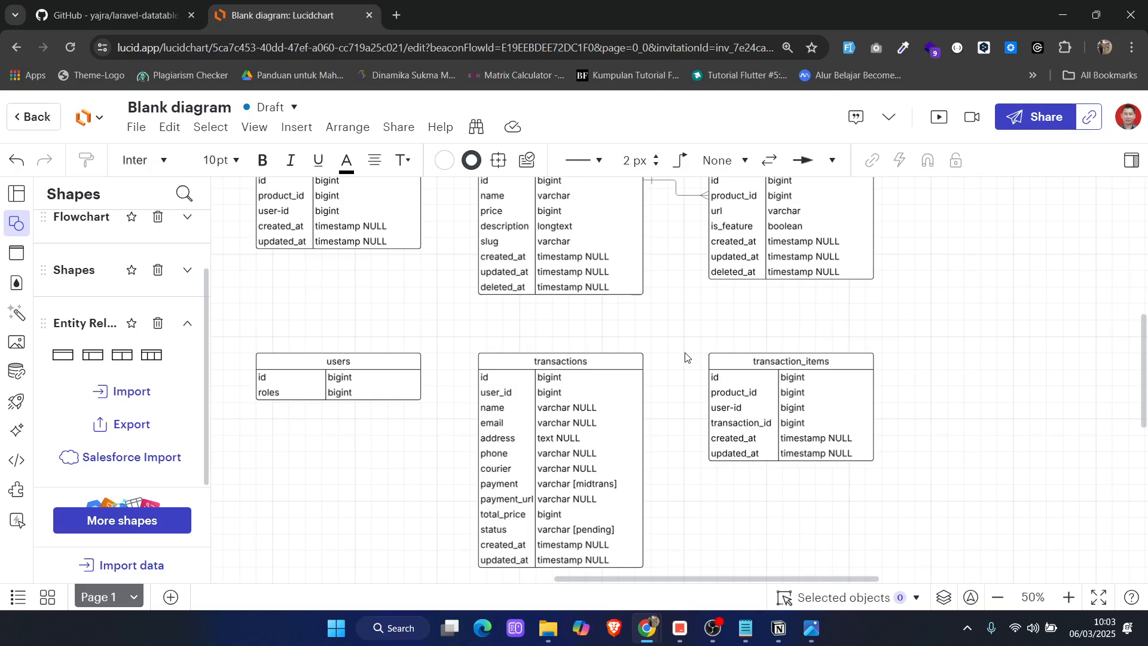
scroll(569, 313, left, 1)
scroll(569, 313, up, 2)
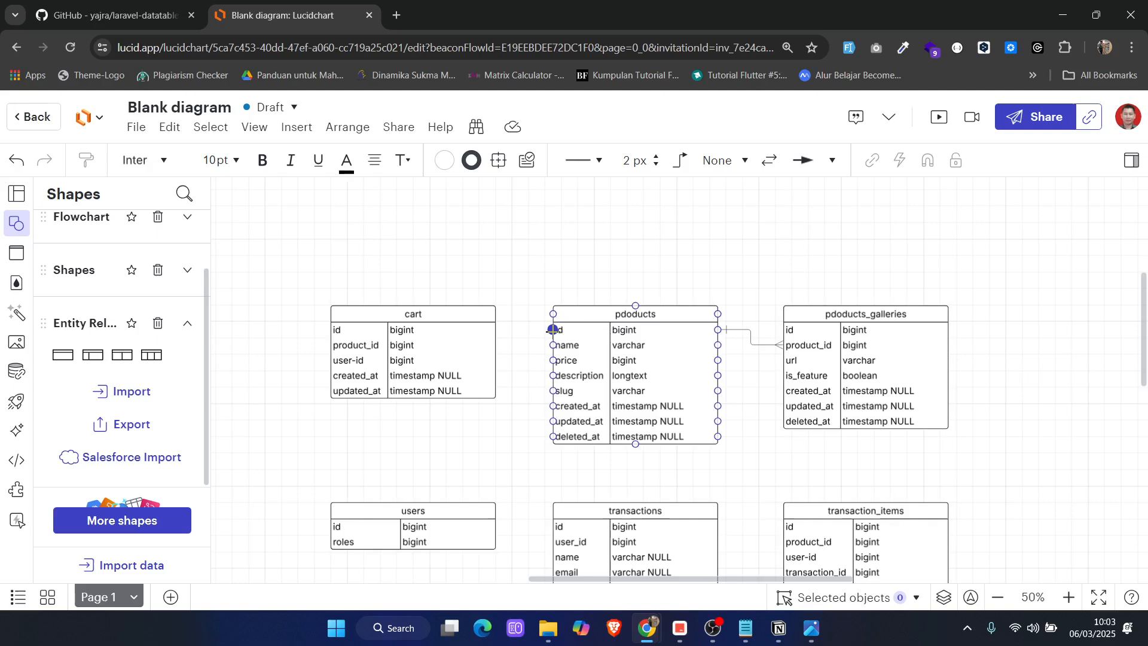
drag(552, 330, 502, 347)
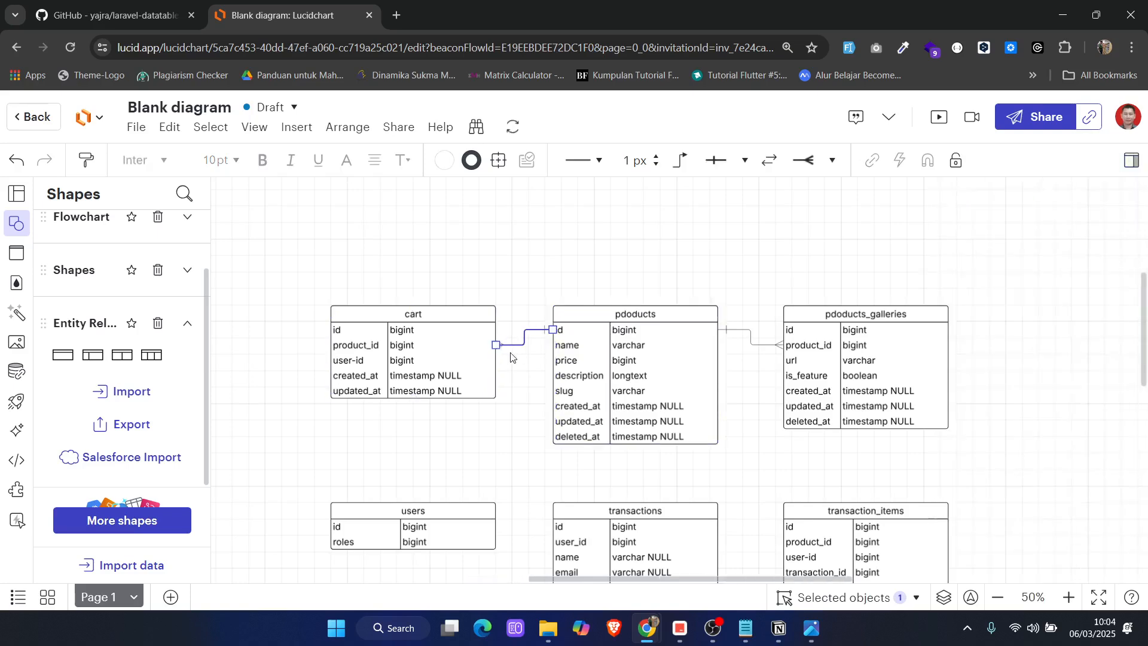
Change the cart end of the connector between cart and pdoducts to the single-bar One symbol
scroll(518, 356, up, 2)
scroll(517, 356, up, 1)
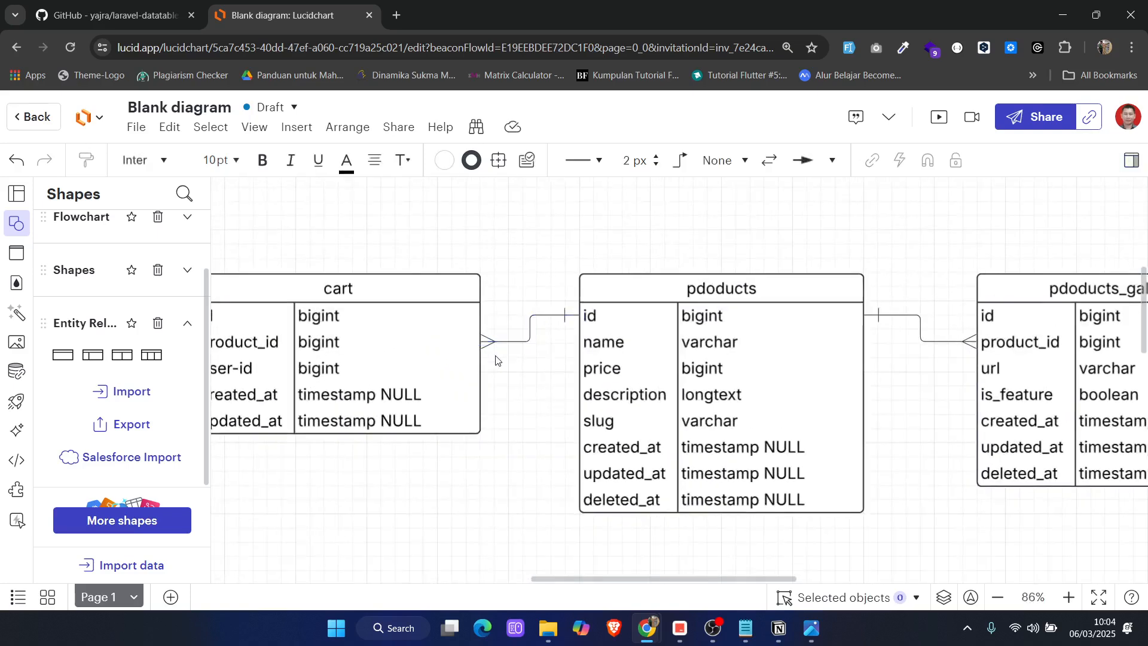
click(488, 354)
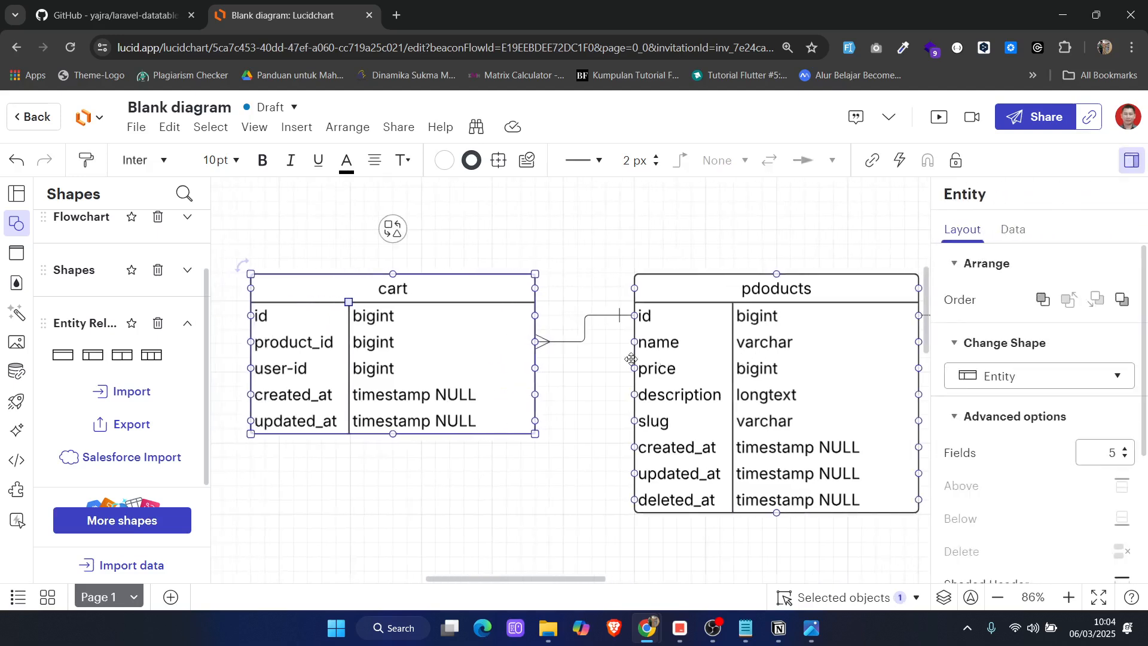
click(564, 342)
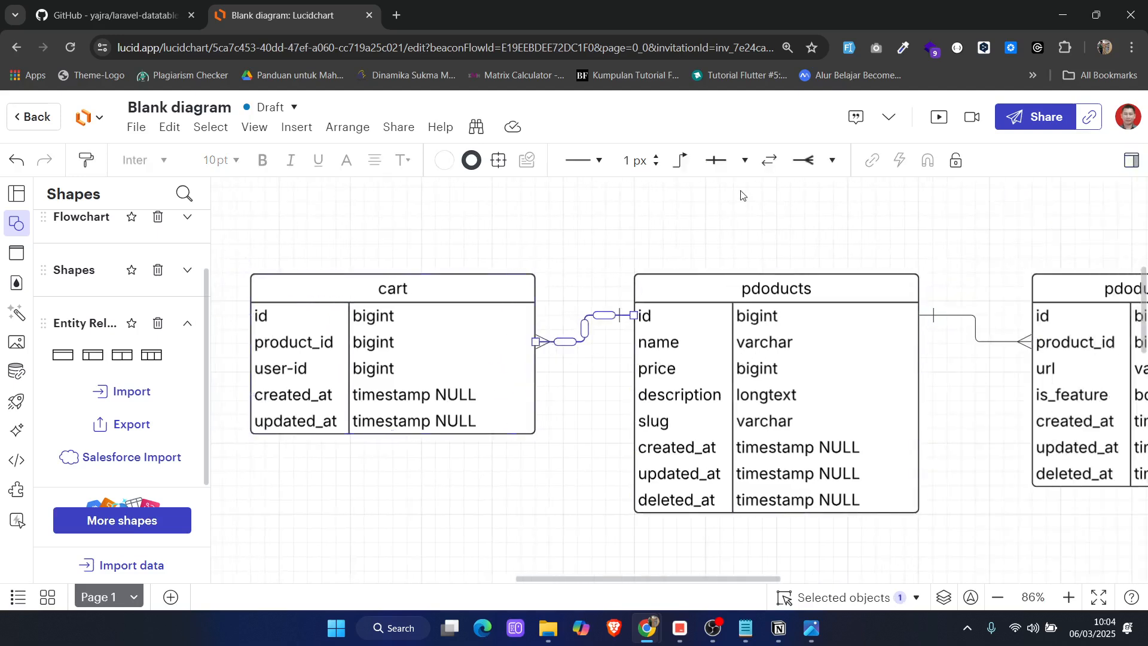
click(831, 170)
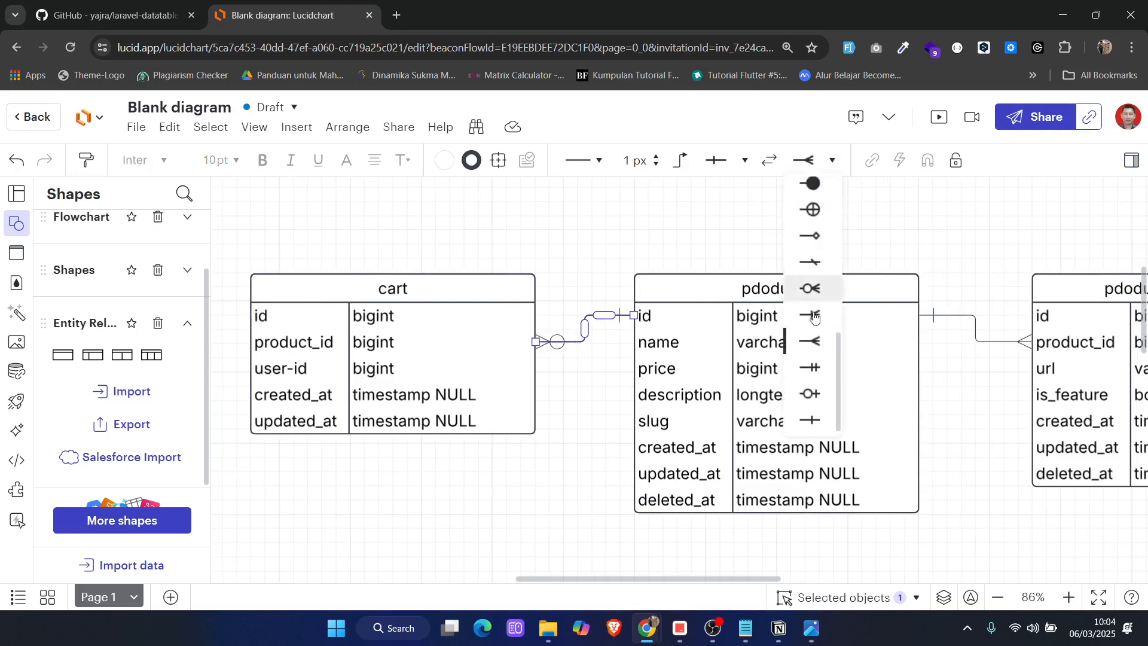
click(822, 427)
click(596, 277)
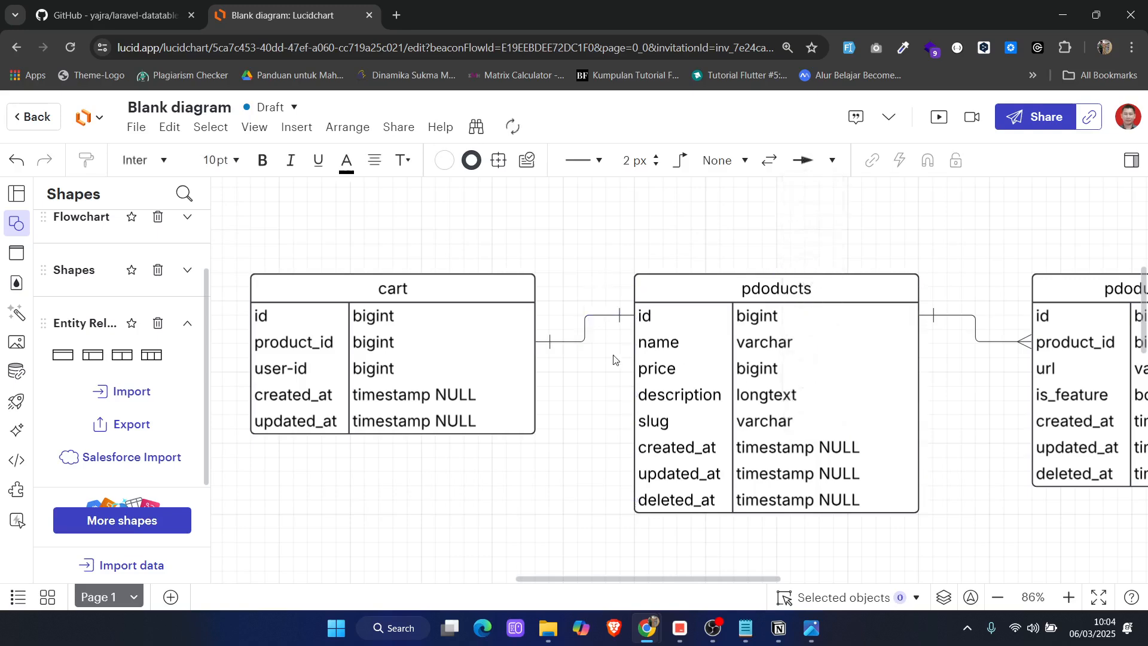
Connect the id row of transactions to the transaction_id row of transaction_items as a one-to-many relationship
scroll(614, 358, right, 5)
scroll(614, 359, down, 4)
scroll(634, 352, down, 3)
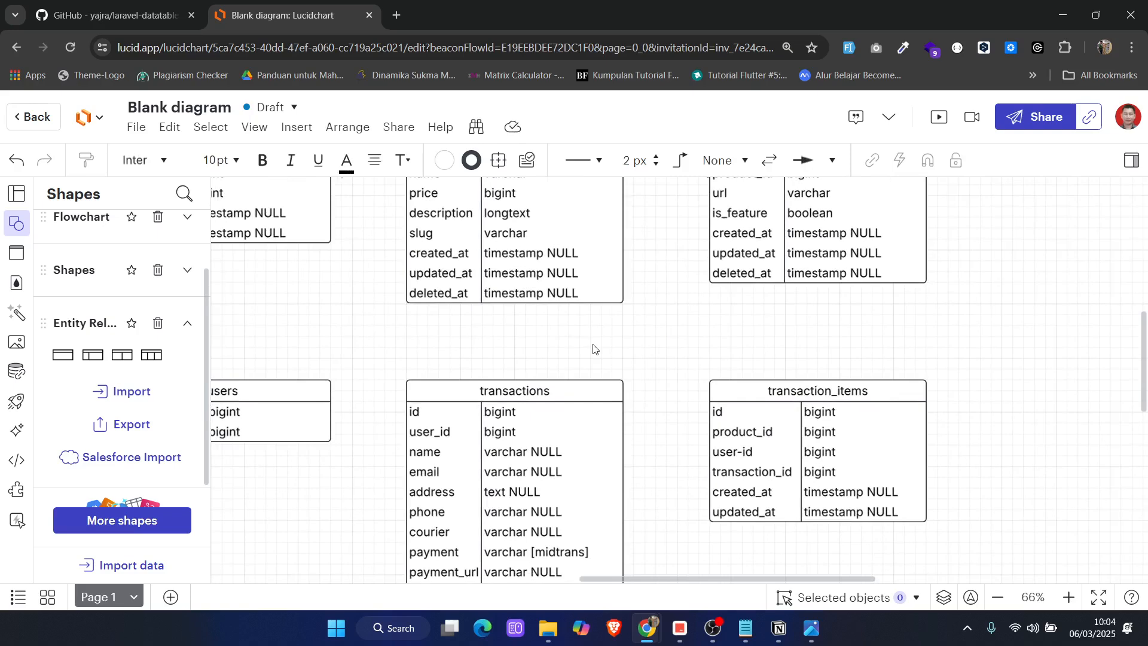
scroll(613, 371, down, 2)
click(551, 353)
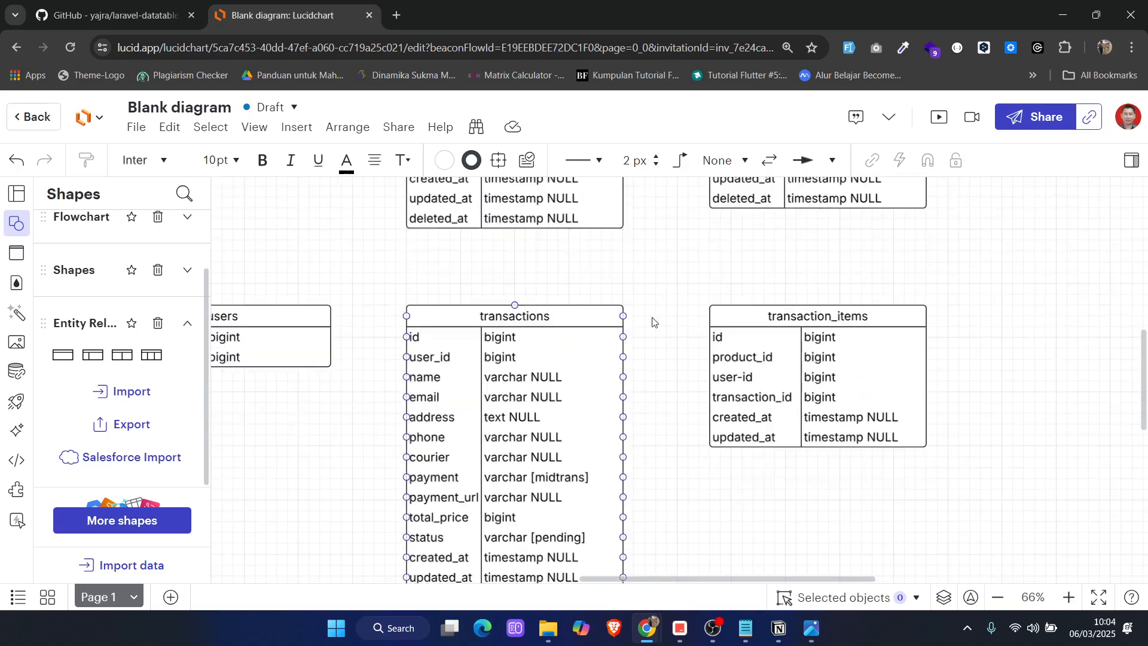
click(735, 350)
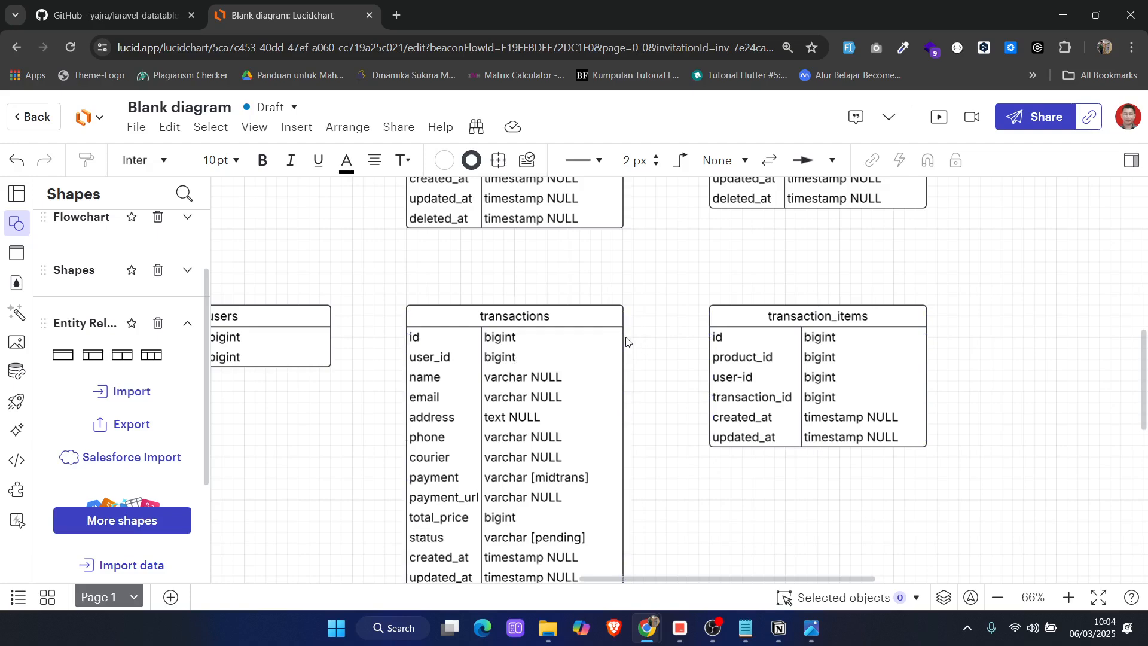
click(594, 346)
scroll(607, 343, down, 1)
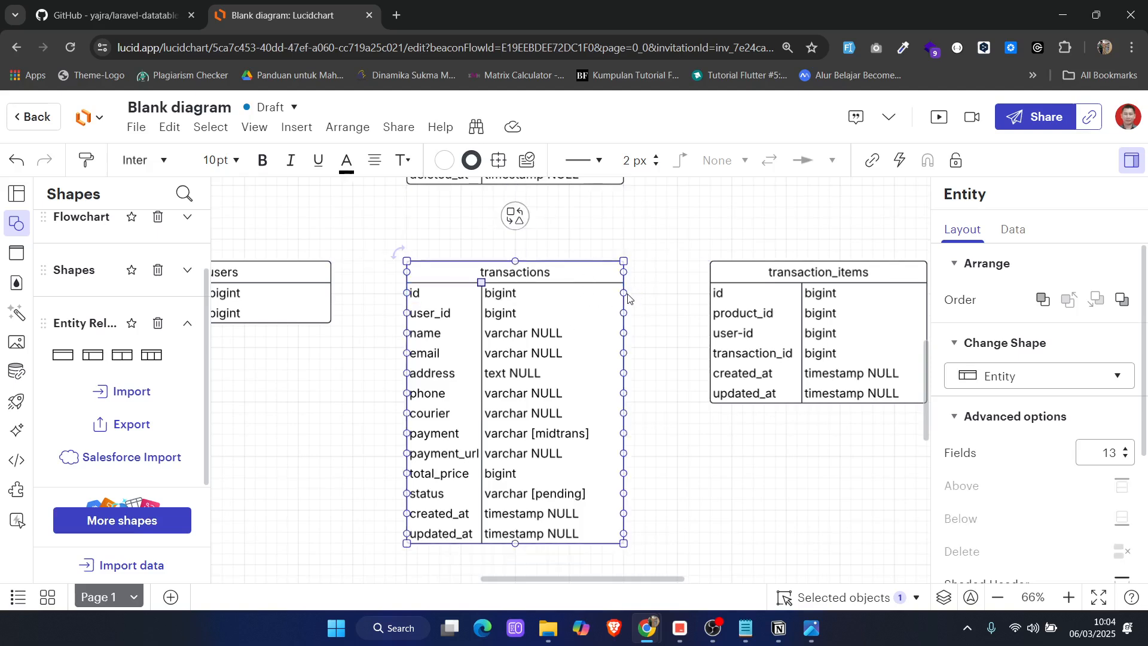
drag(627, 297, 710, 353)
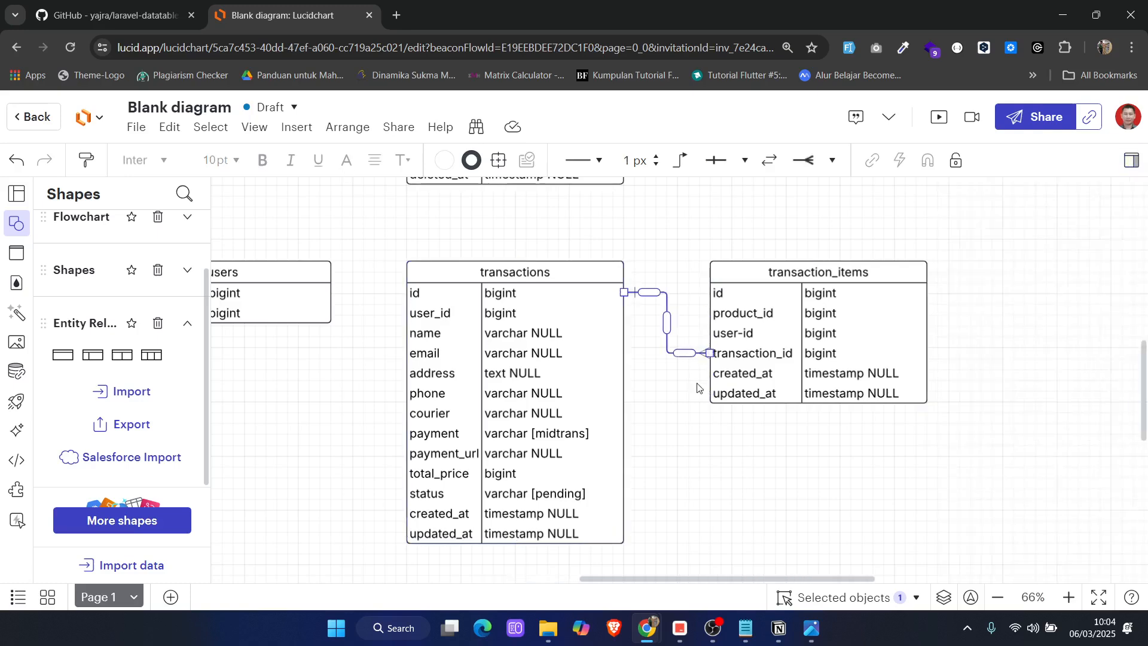
click(697, 388)
Connect the product_id row of transaction_items to the name row of pdoducts
scroll(568, 276, up, 4)
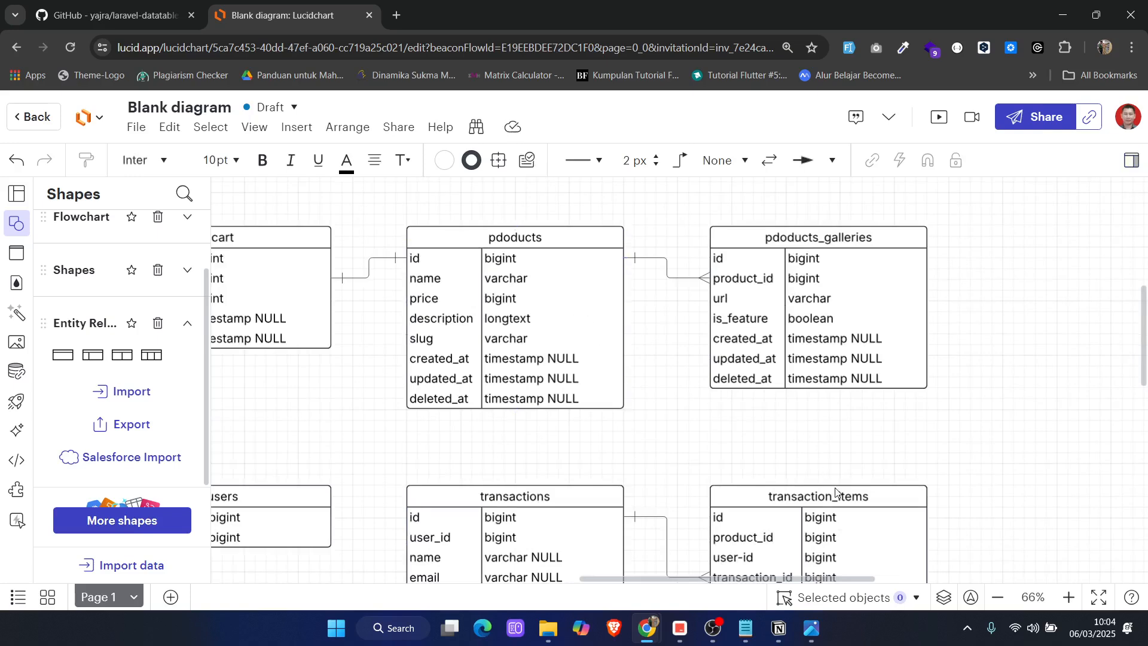
scroll(548, 337, down, 1)
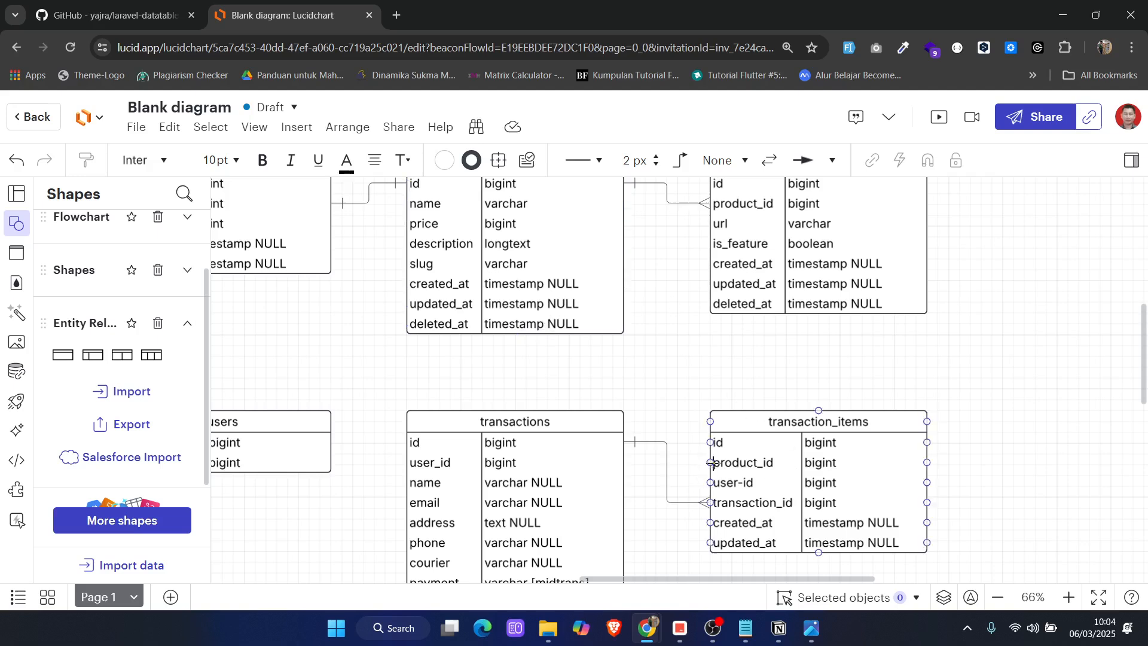
drag(710, 466, 595, 345)
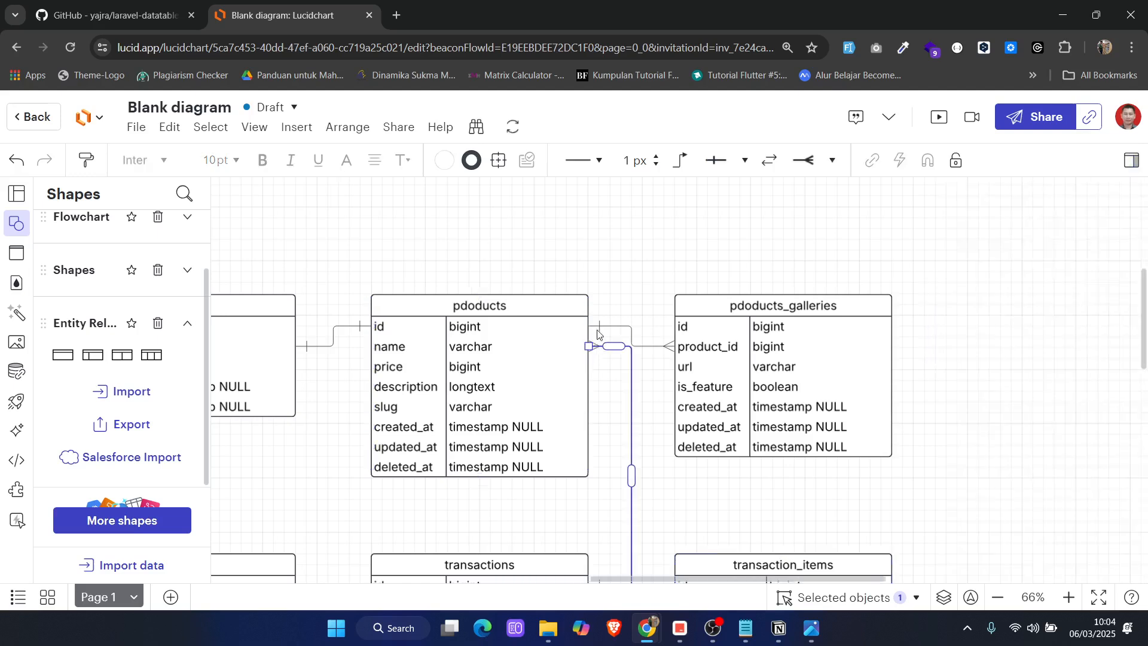
Try the One symbol on the pdoducts end of the transaction_items connector and restore the crow's-foot Many symbol
click(832, 160)
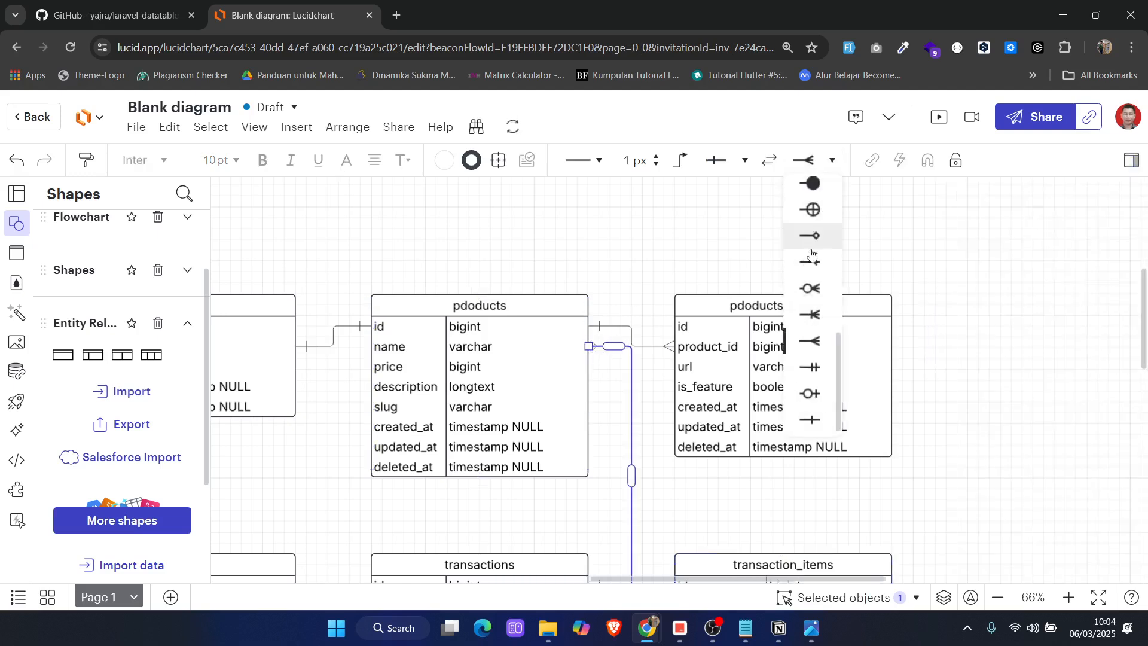
click(814, 425)
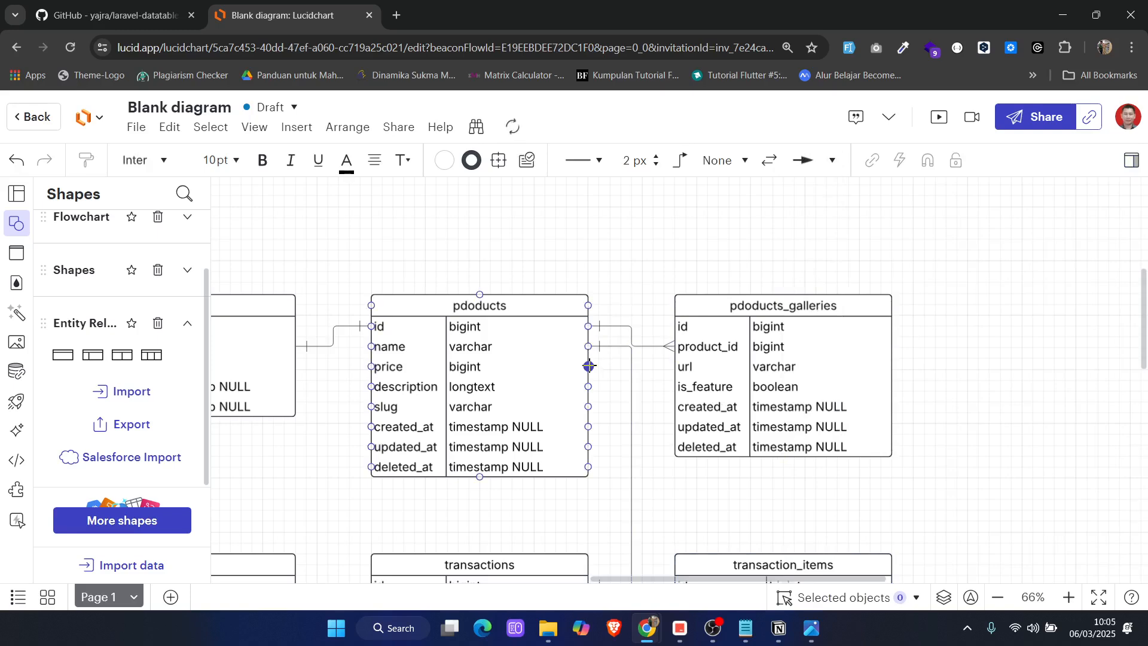
click(611, 347)
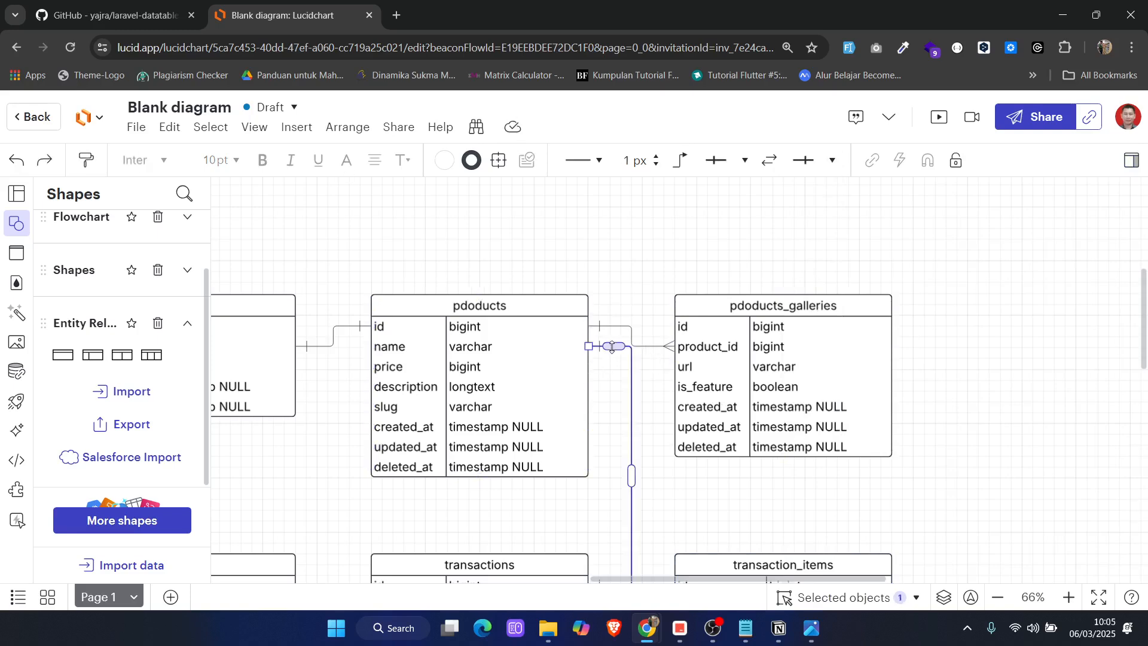
click(807, 160)
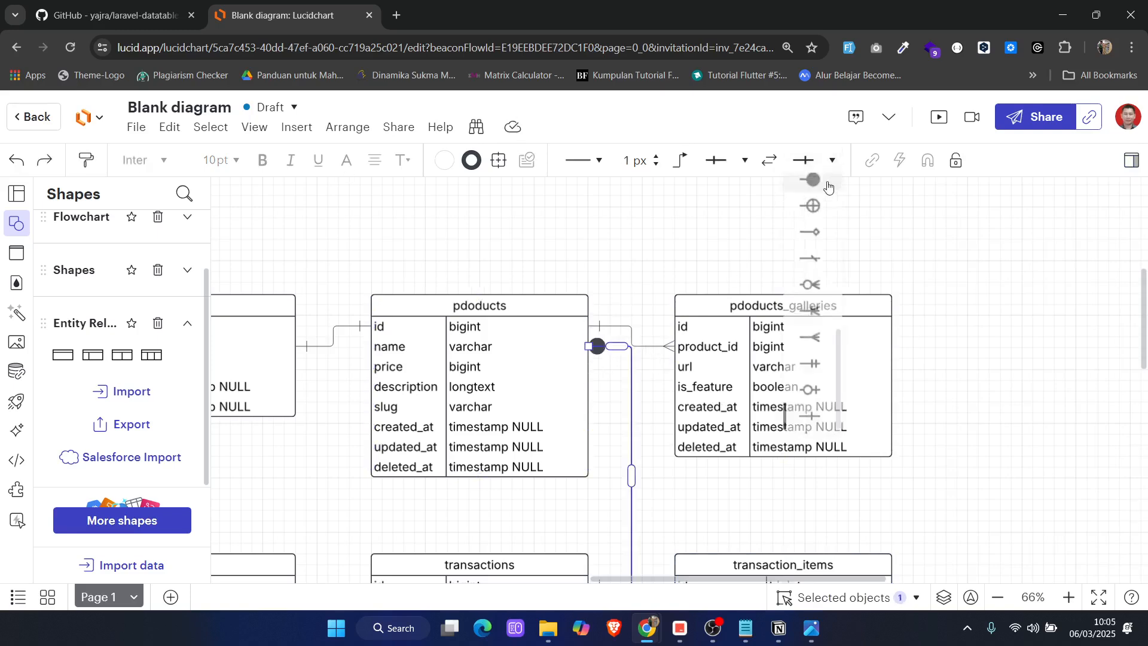
click(814, 344)
click(662, 287)
Examine how the connectors between pdoducts, transactions and transaction_items are routed and where they overlap
scroll(651, 440, down, 2)
scroll(650, 441, up, 1)
scroll(649, 440, down, 1)
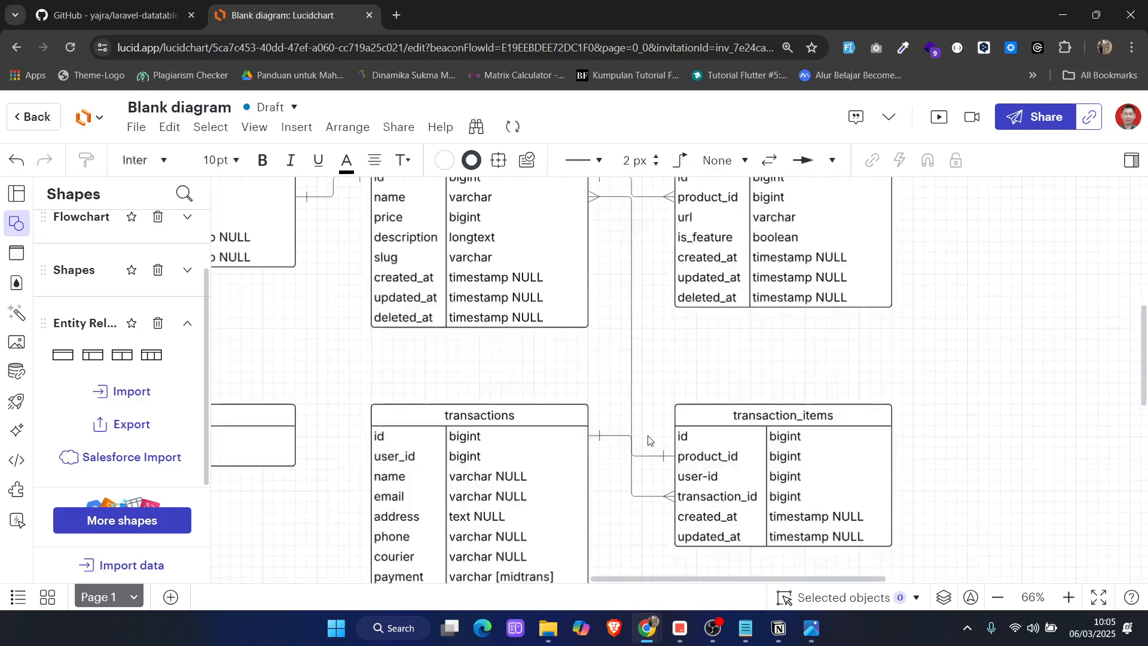
scroll(737, 428, up, 1)
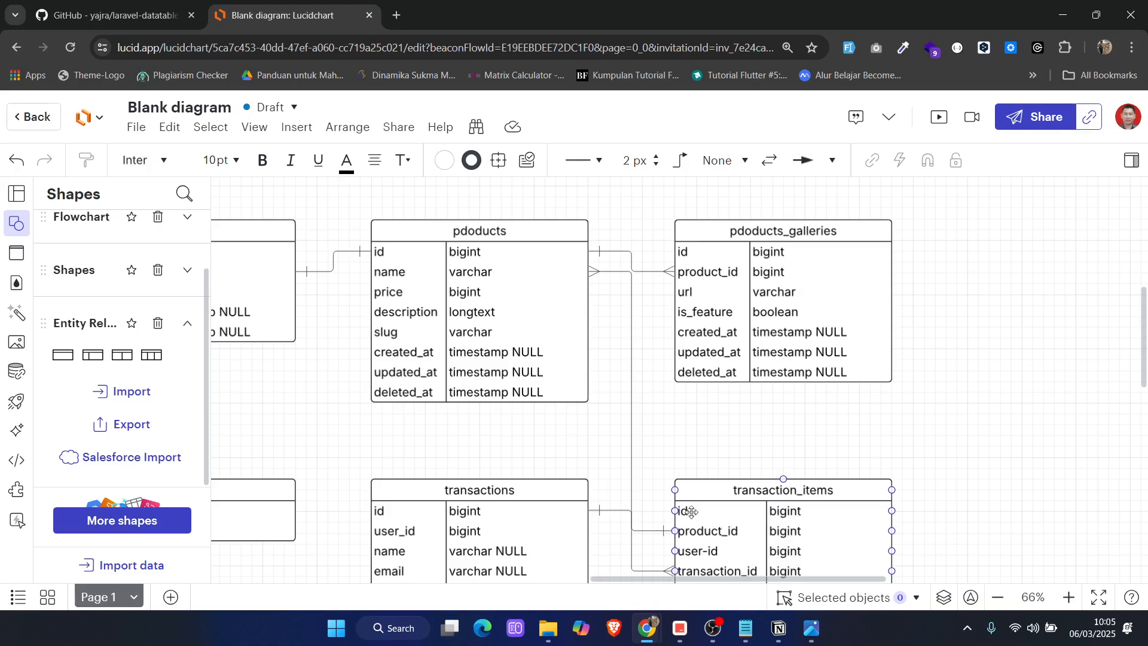
scroll(692, 541, down, 1)
scroll(692, 541, down, 1)
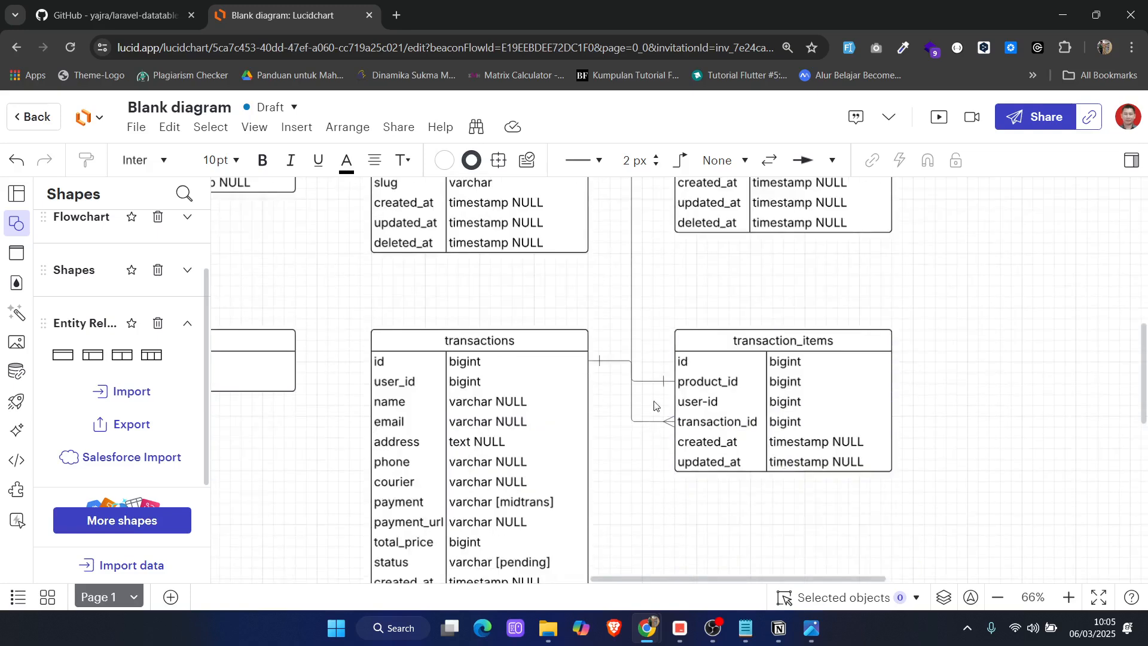
click(634, 420)
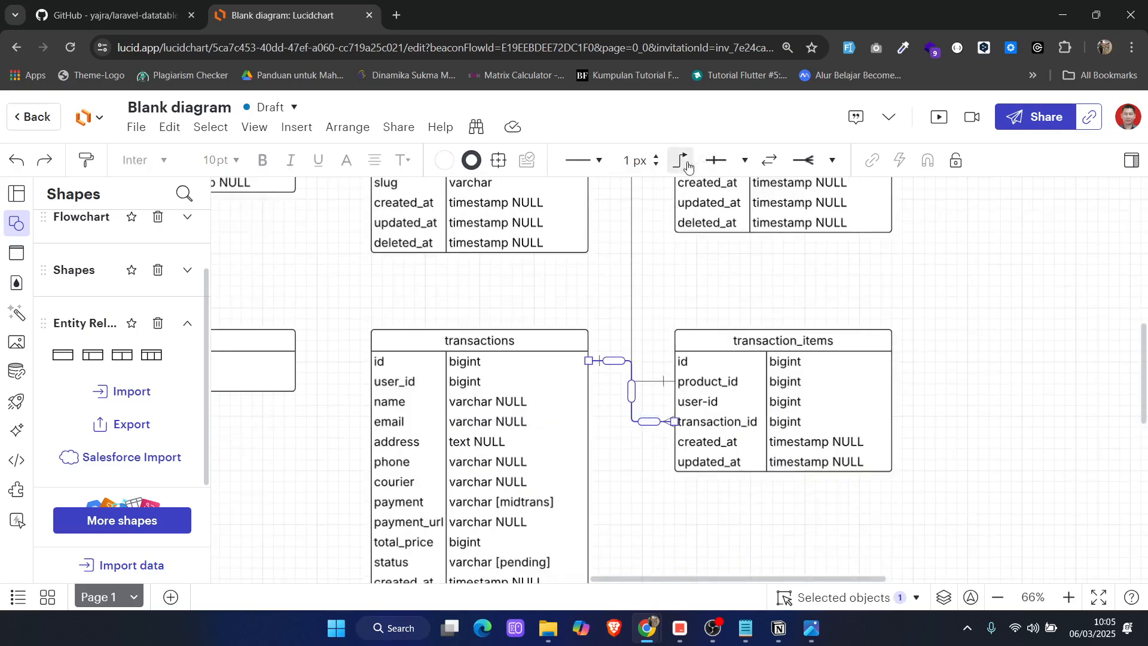
scroll(633, 307, up, 2)
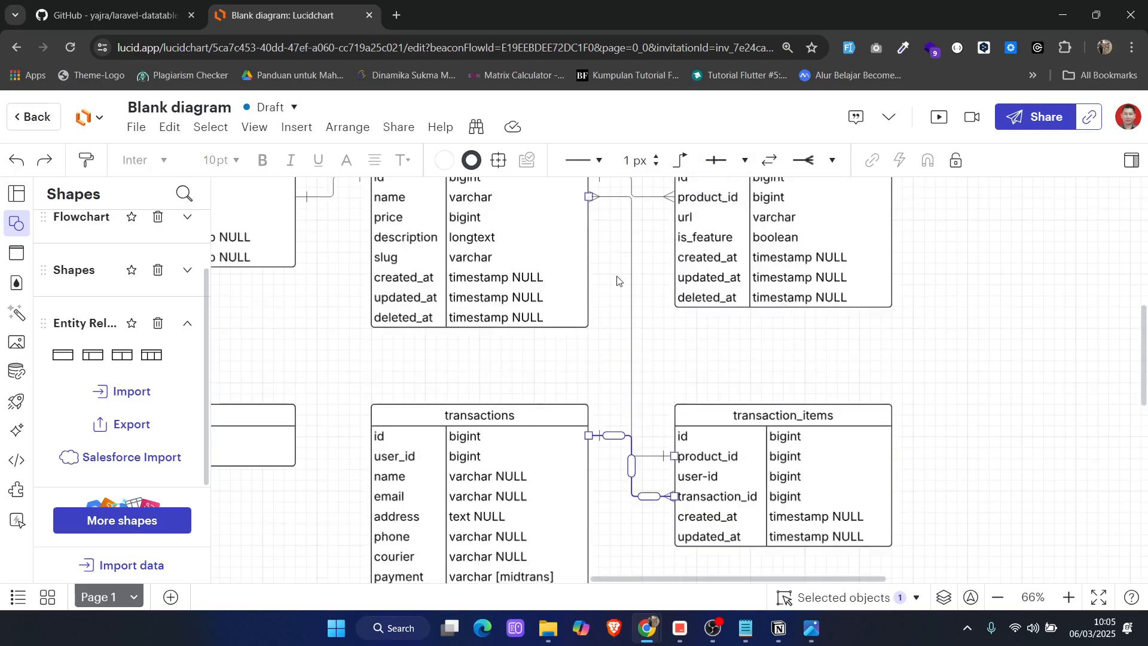
click(632, 302)
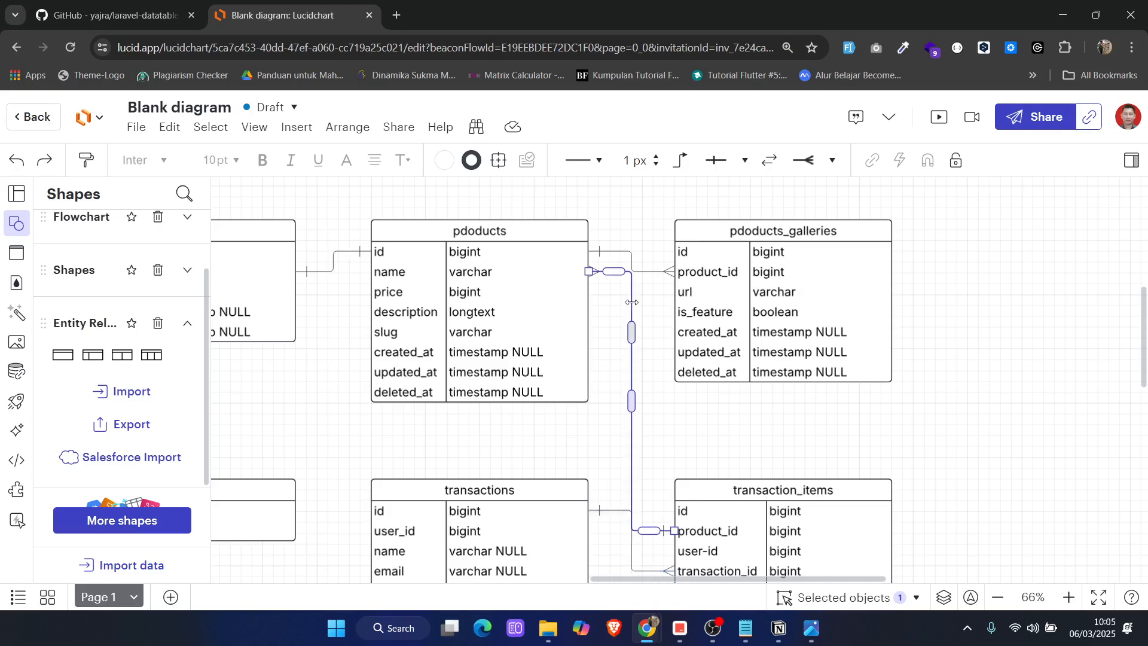
scroll(647, 454, down, 1)
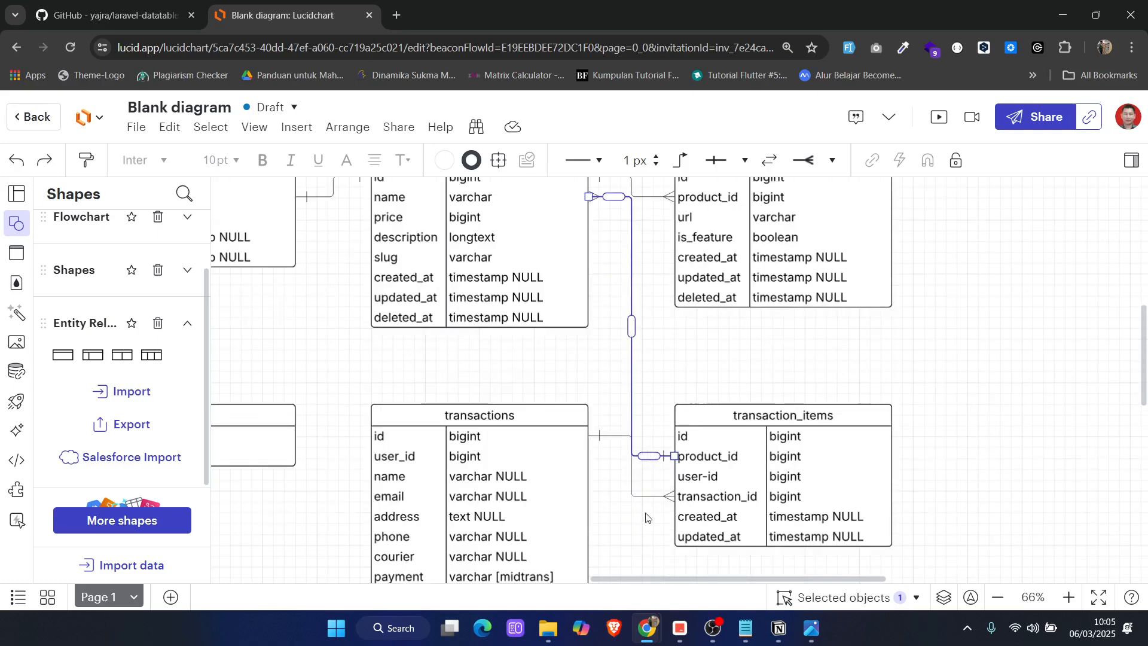
click(654, 449)
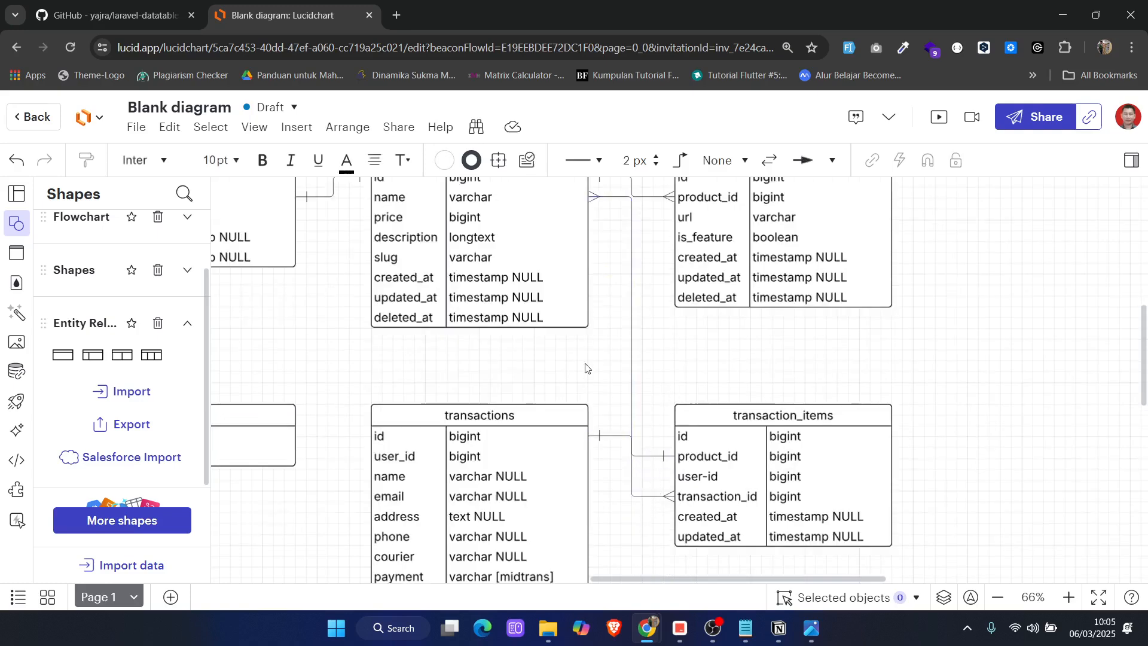
Shift the vertical segments of the pdoducts connectors to transaction_items and pdoducts_galleries slightly right, clear of the transactions connector
click(632, 268)
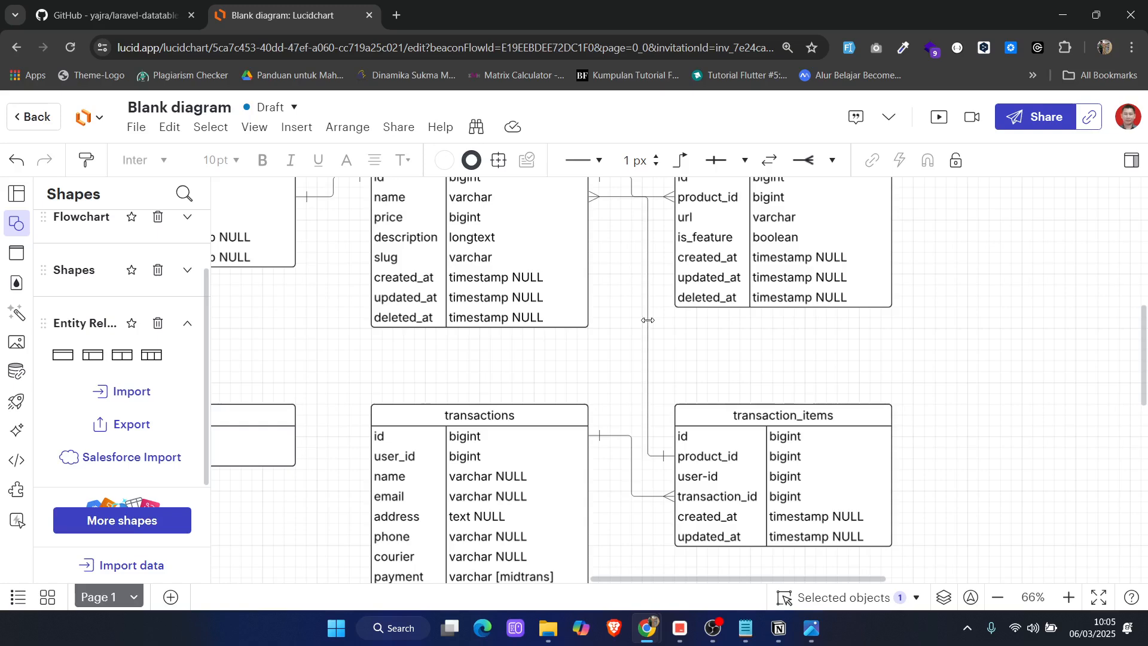
scroll(639, 318, up, 2)
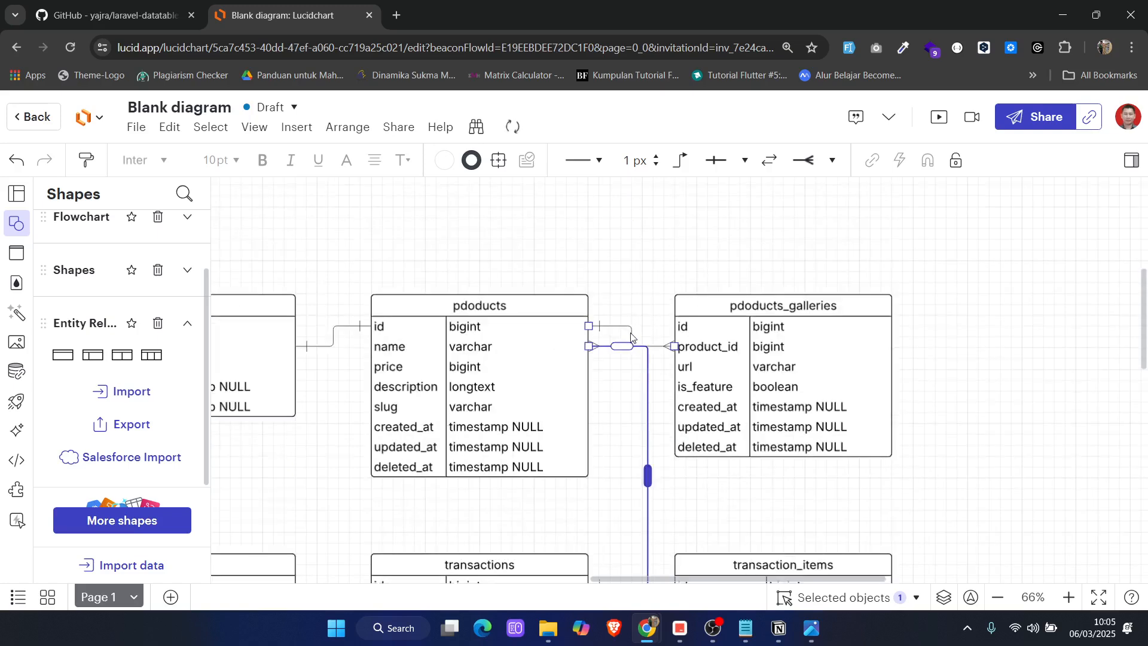
click(633, 337)
drag(633, 336, 652, 336)
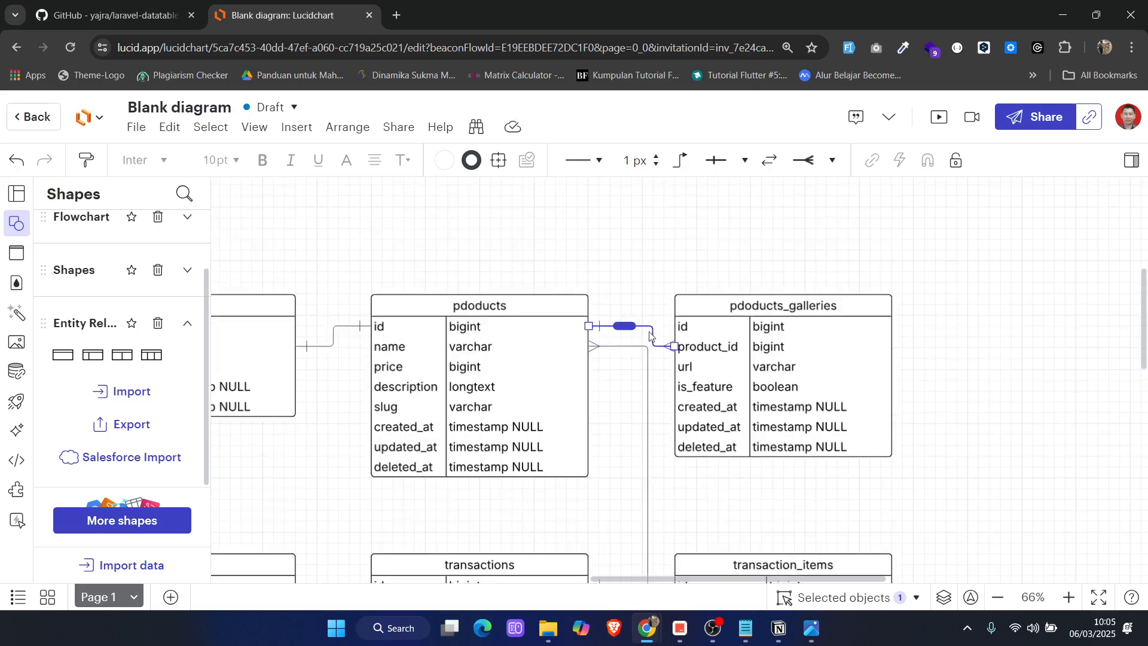
click(660, 283)
scroll(653, 435, down, 2)
scroll(607, 424, up, 2)
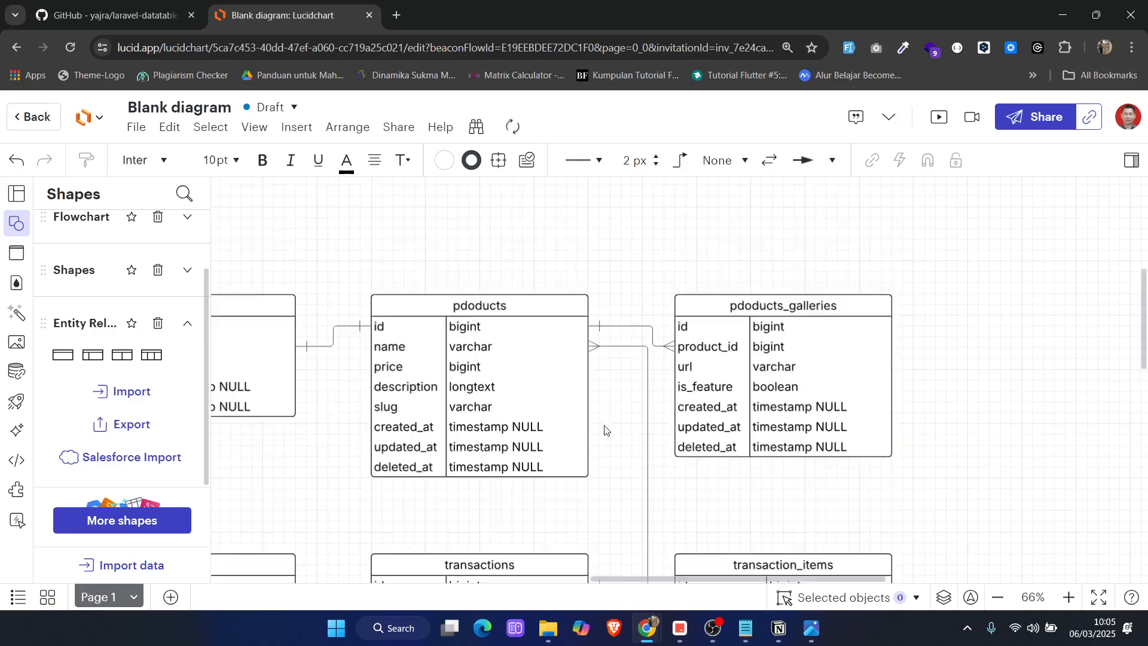
scroll(608, 434, down, 3)
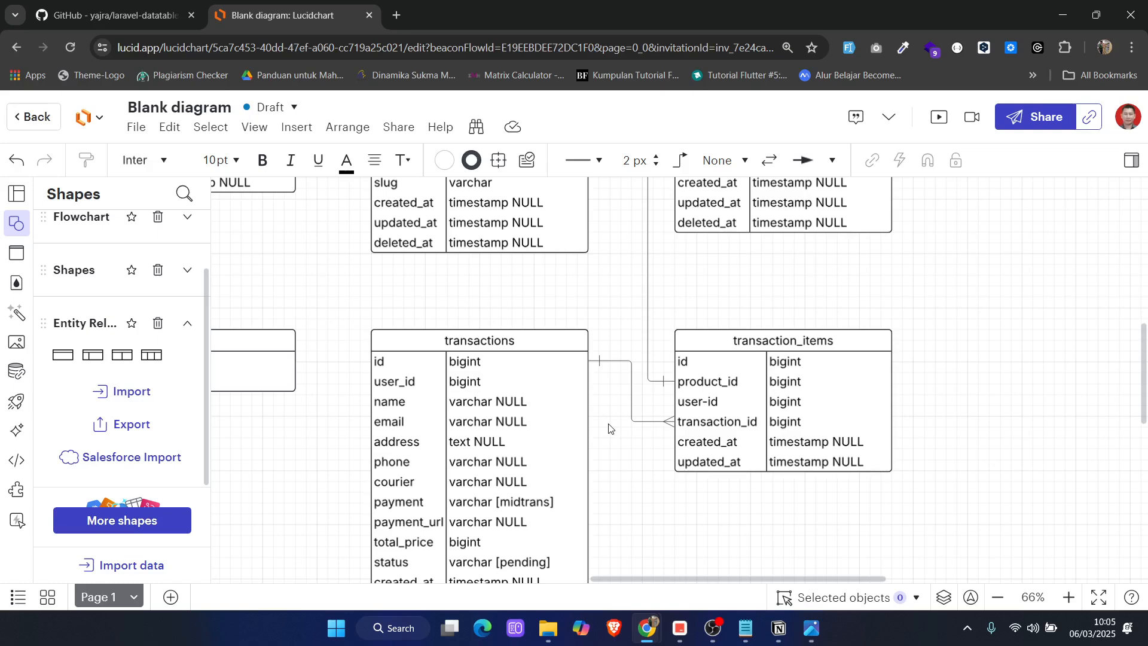
scroll(568, 413, up, 2)
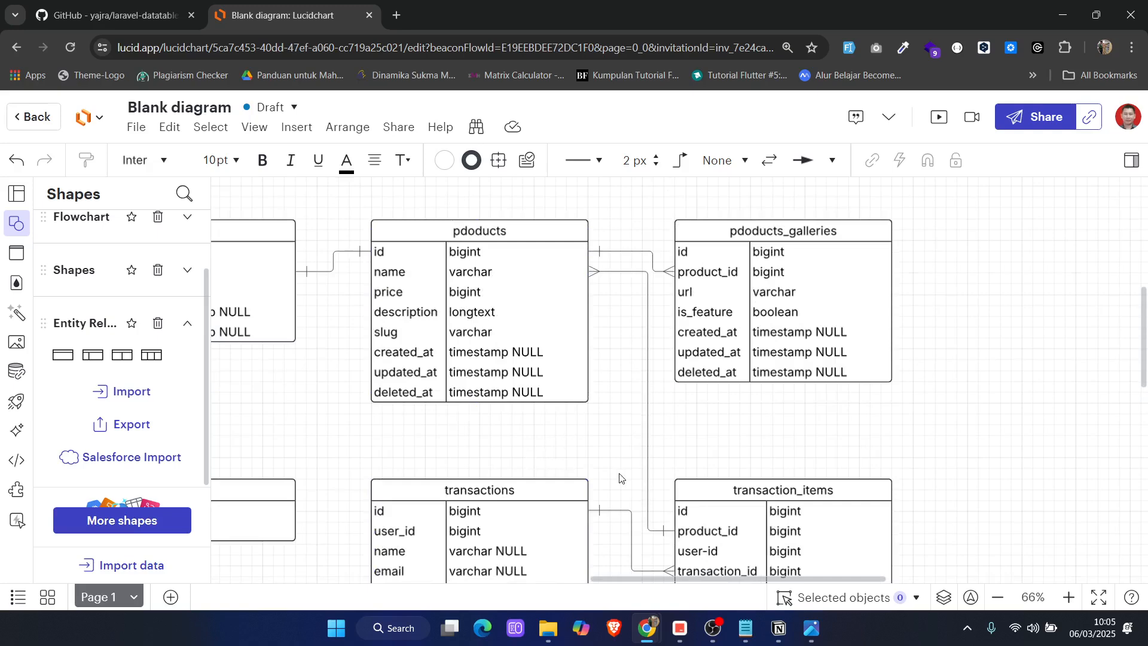
Connect the id row of the users table to the user-id row of transaction_items
scroll(619, 478, down, 2)
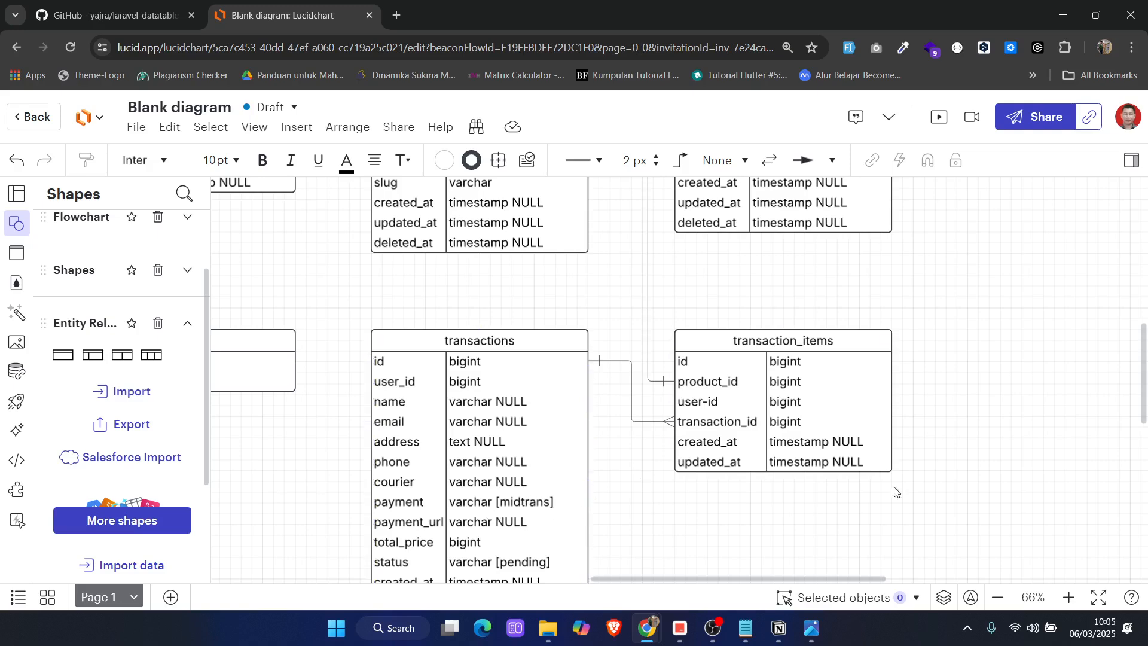
scroll(741, 431, left, 3)
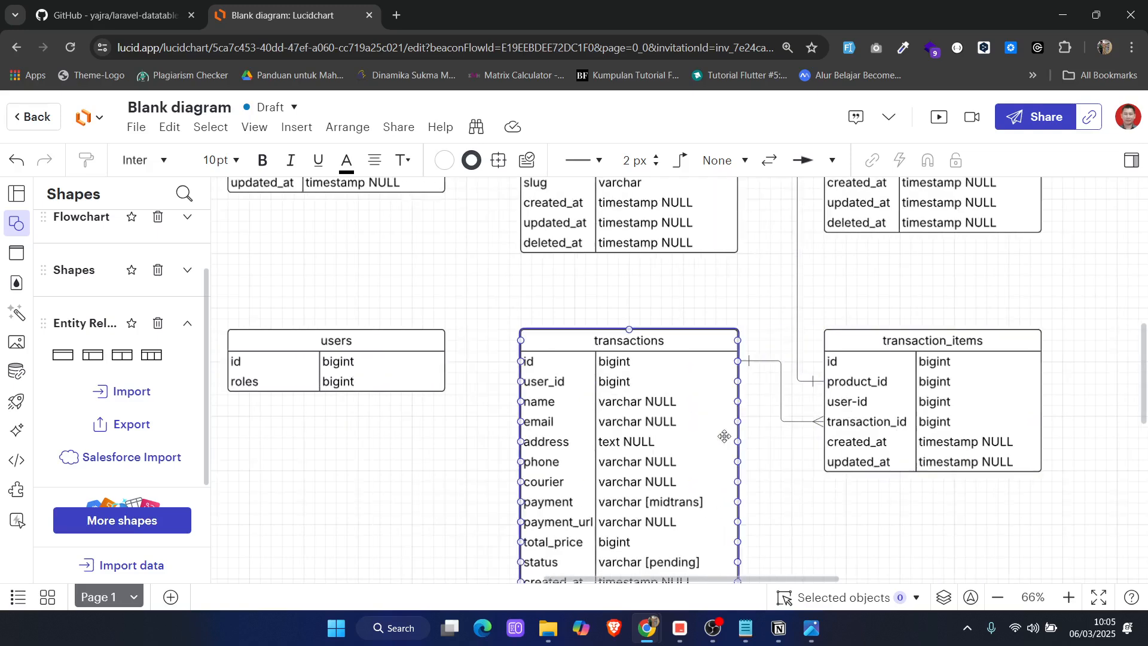
click(442, 366)
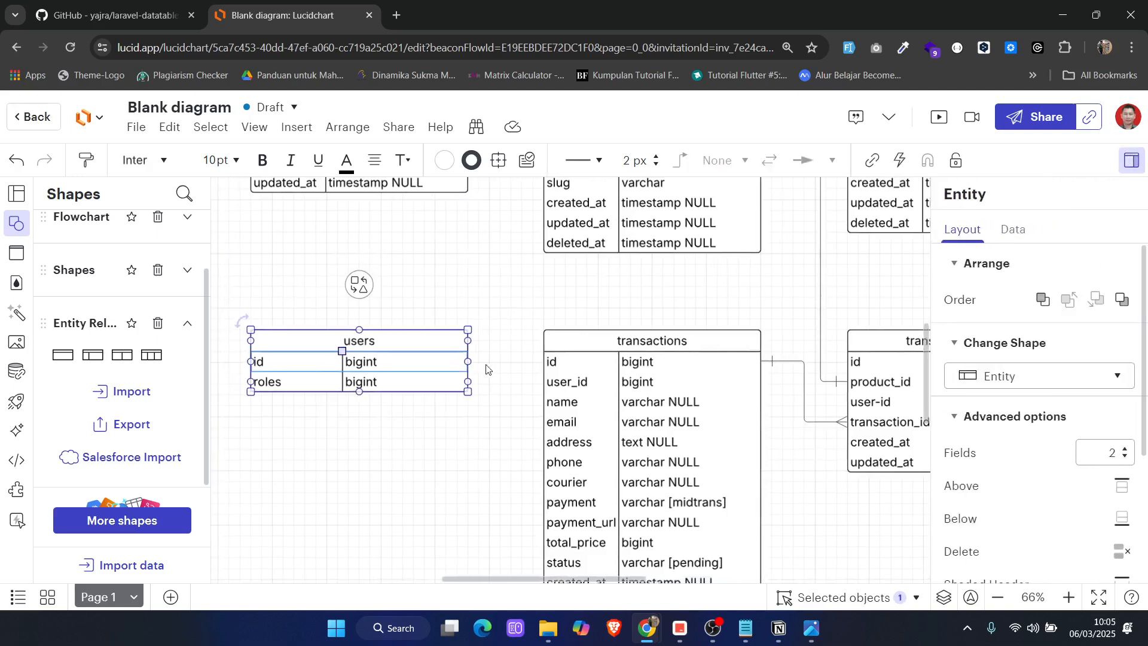
click(468, 347)
drag(469, 362, 840, 401)
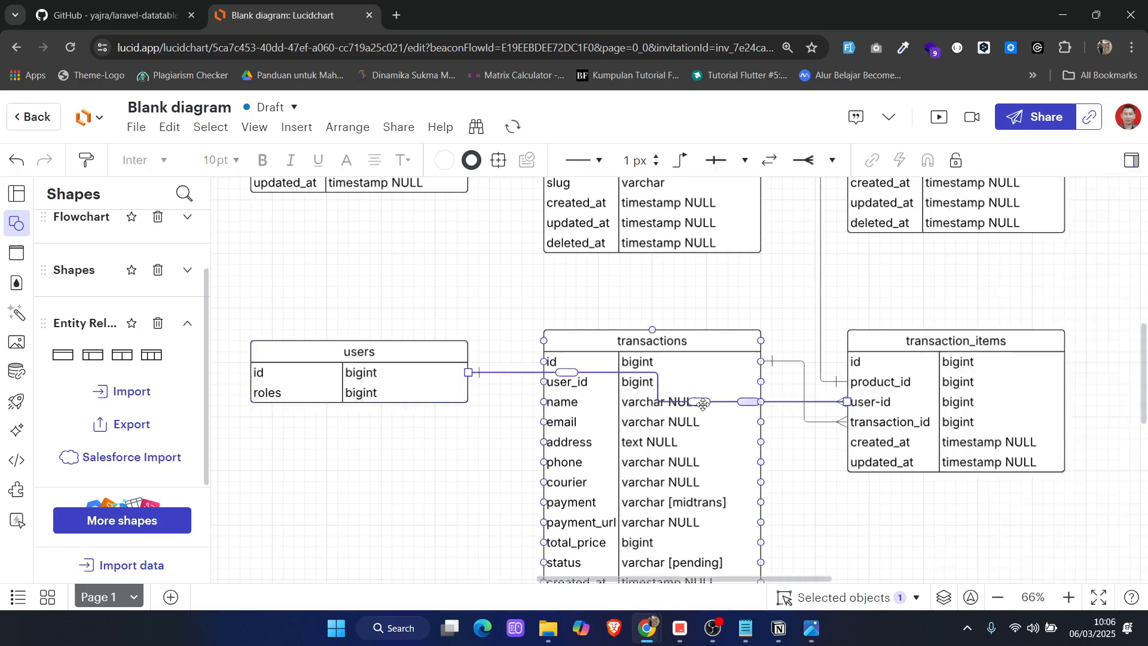
Route the users connector above the transactions table and shift its vertical segment and the transactions connector's left so the lines near transaction_items stay apart
drag(704, 404, 701, 318)
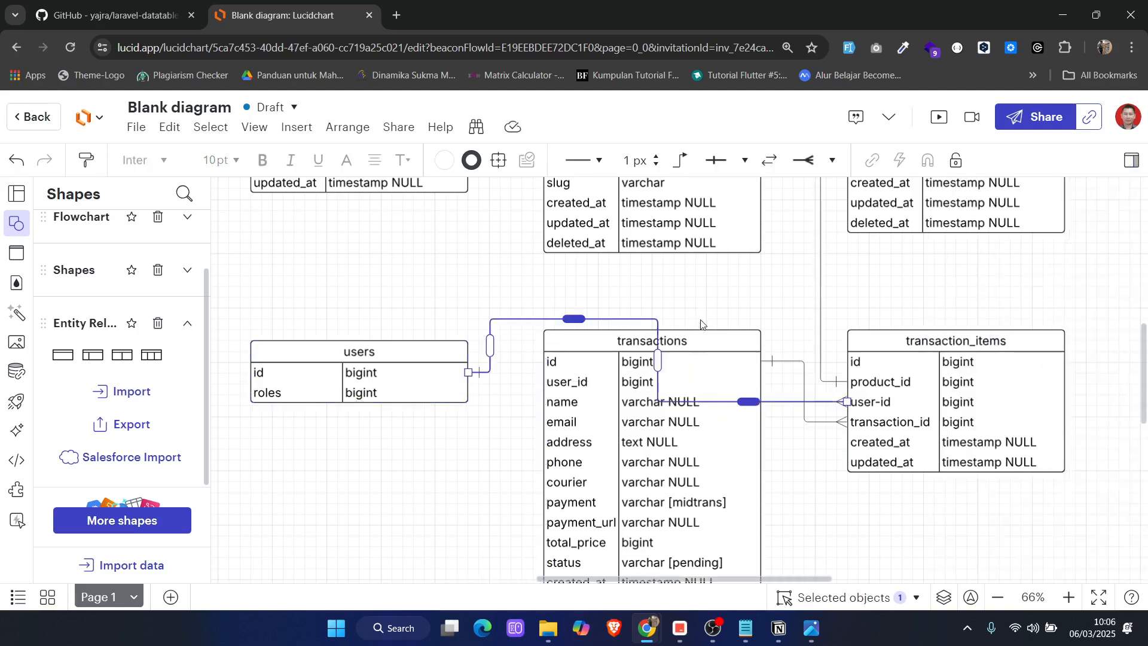
drag(743, 401, 747, 318)
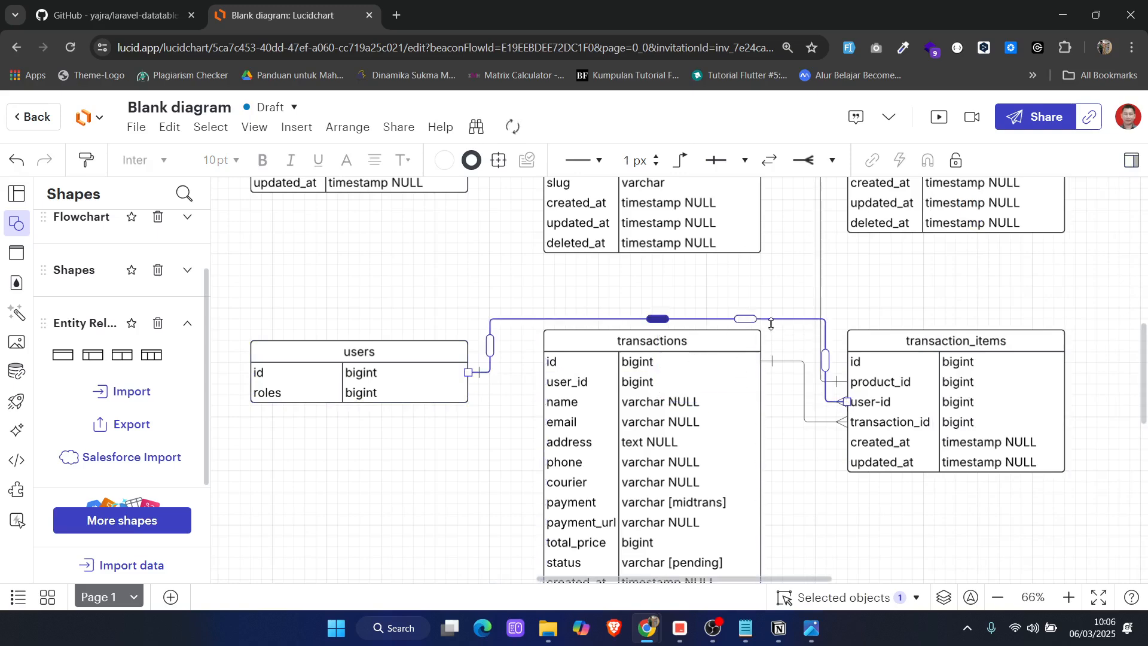
drag(826, 359, 795, 397)
click(801, 398)
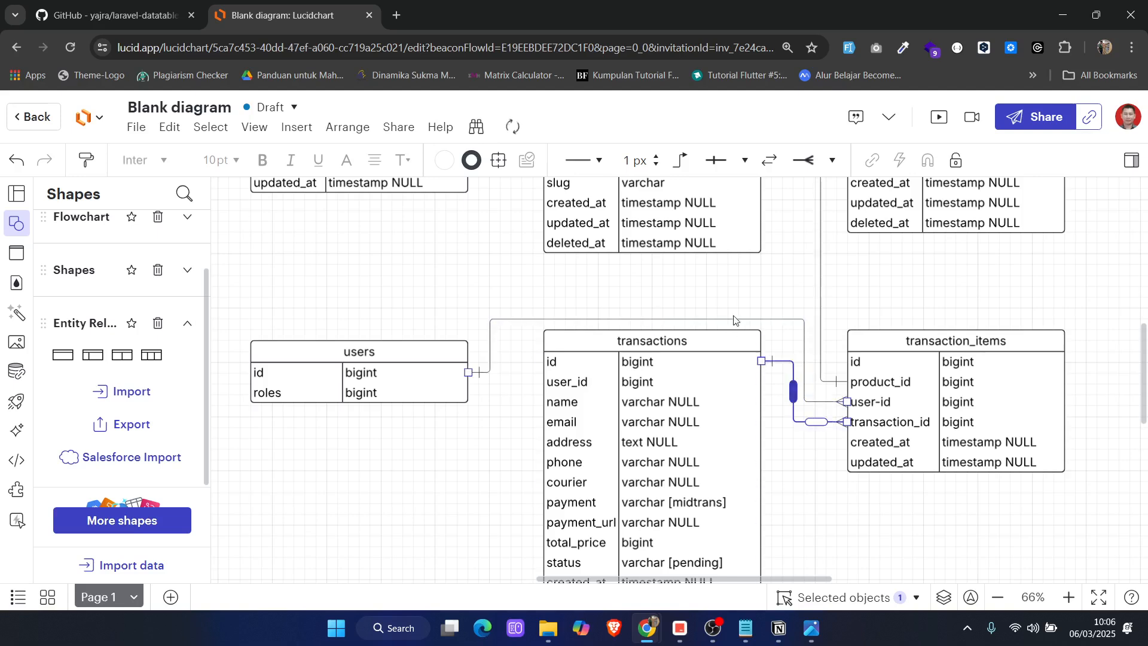
click(736, 298)
Set up a PNG export of the whole diagram and dismiss the comment-only sharing offer
scroll(747, 373, down, 4)
scroll(748, 374, up, 2)
scroll(748, 373, up, 3)
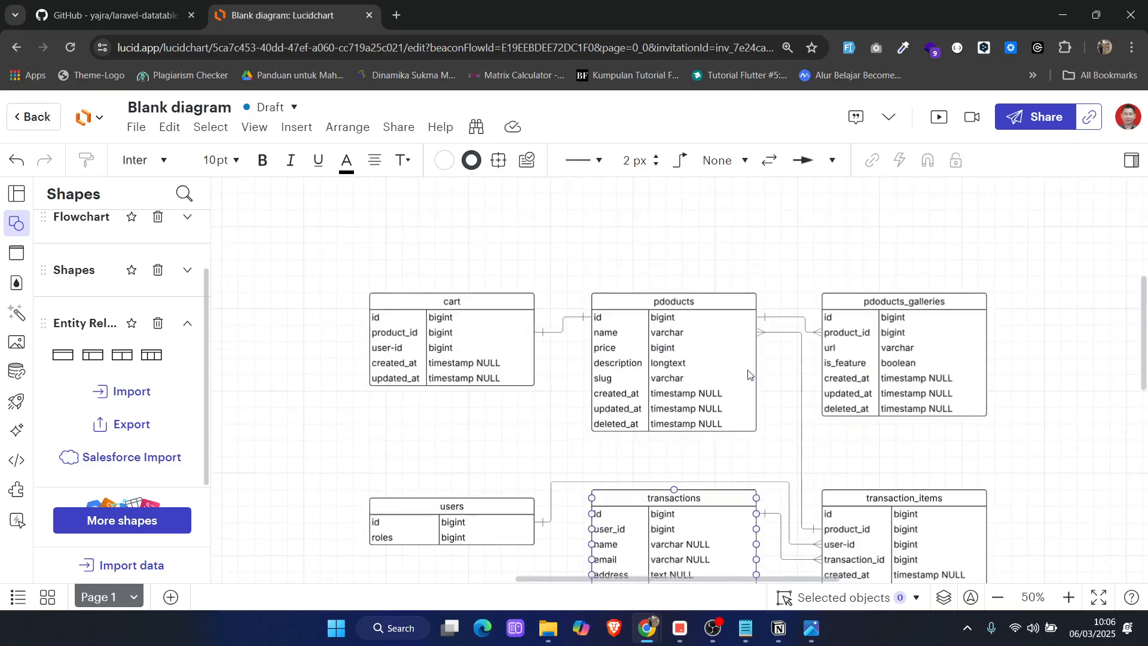
scroll(751, 374, down, 3)
scroll(759, 401, down, 1)
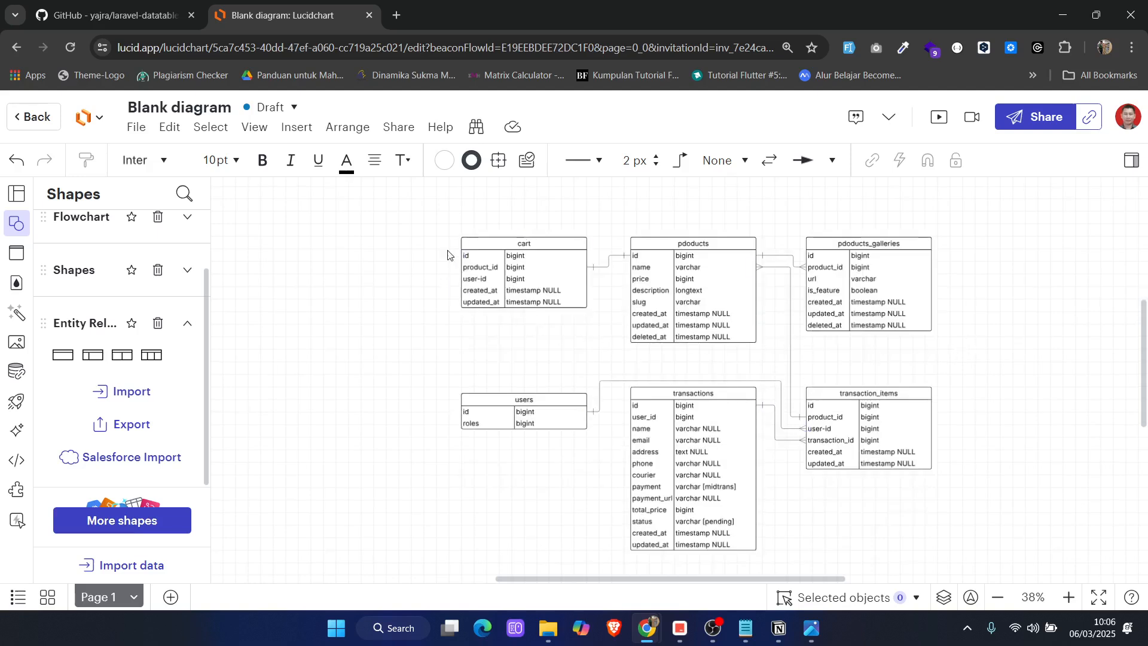
click(137, 128)
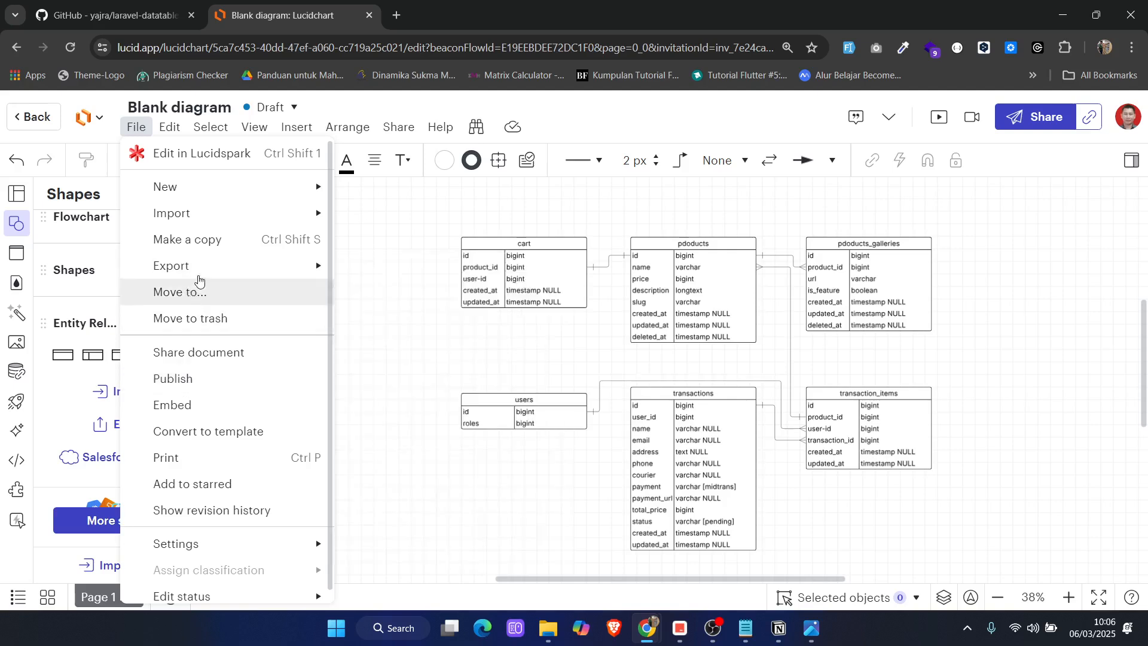
mouse_move(169, 280)
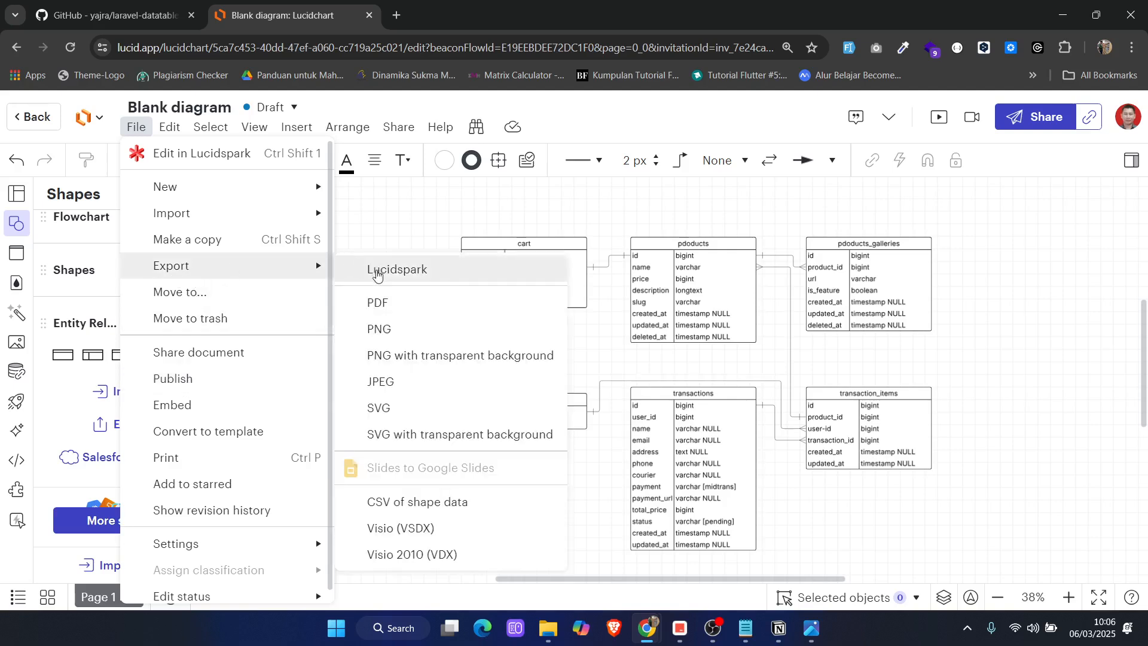
click(376, 330)
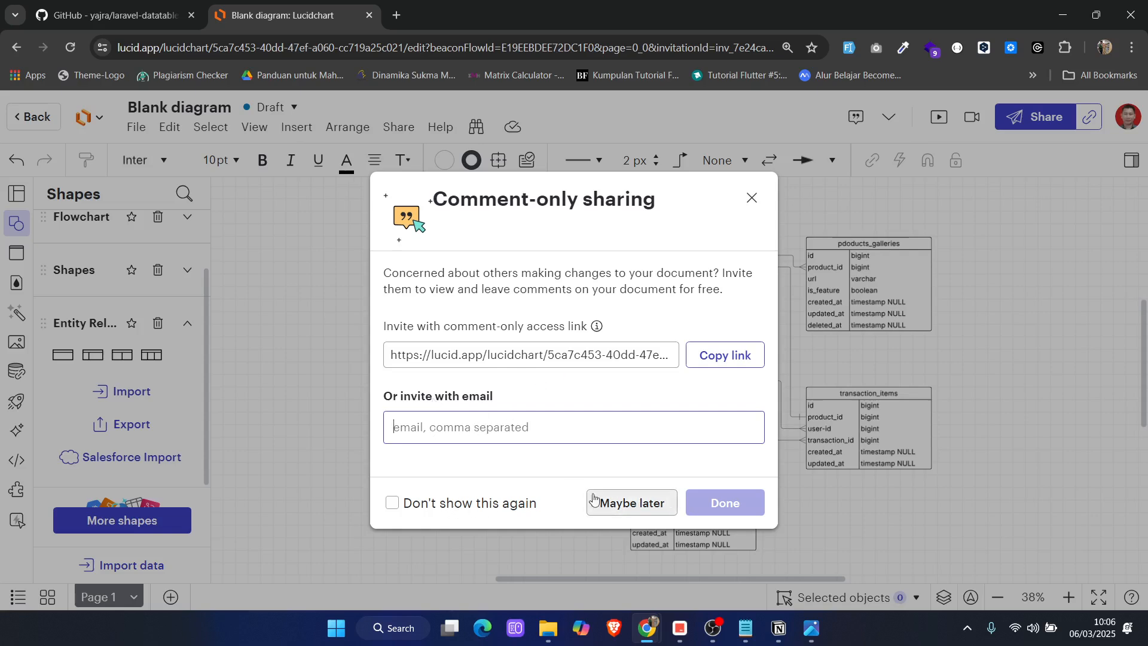
click(750, 198)
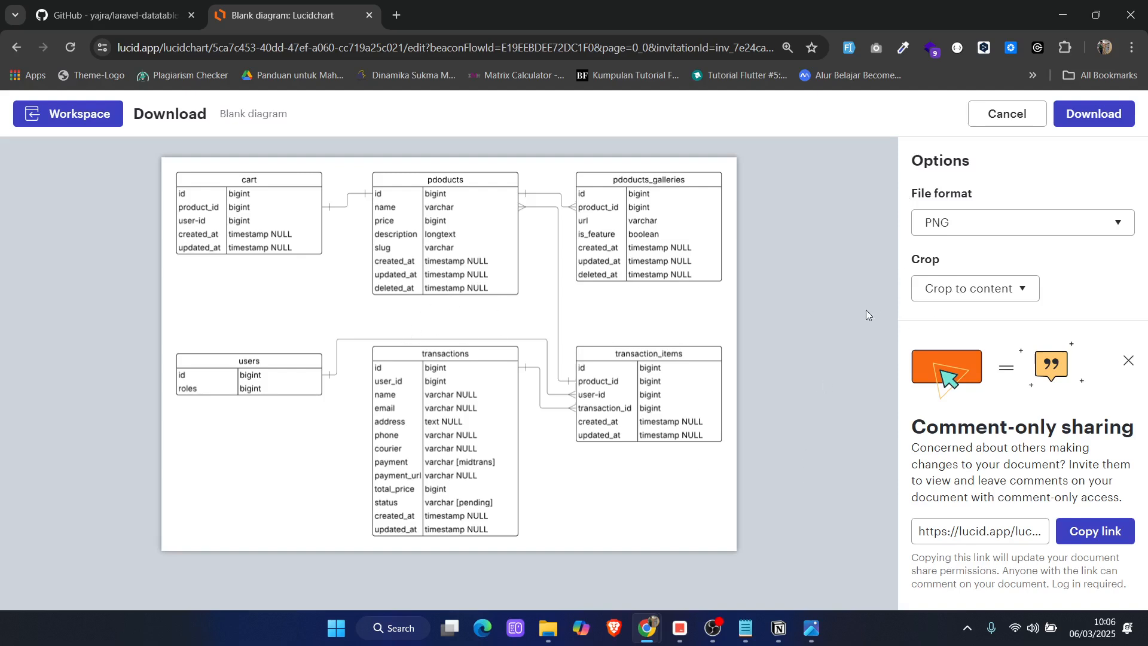
Download the content-cropped PNG and save it as Blank diagram in the Downloads folder
click(1088, 118)
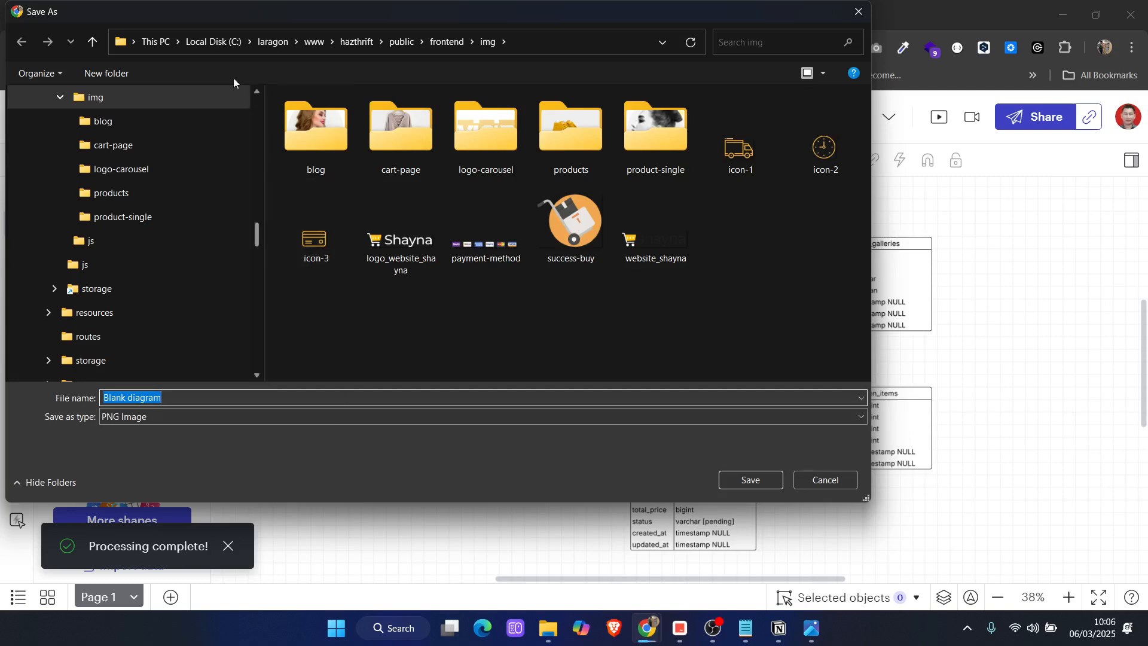
scroll(113, 197, up, 15)
click(114, 193)
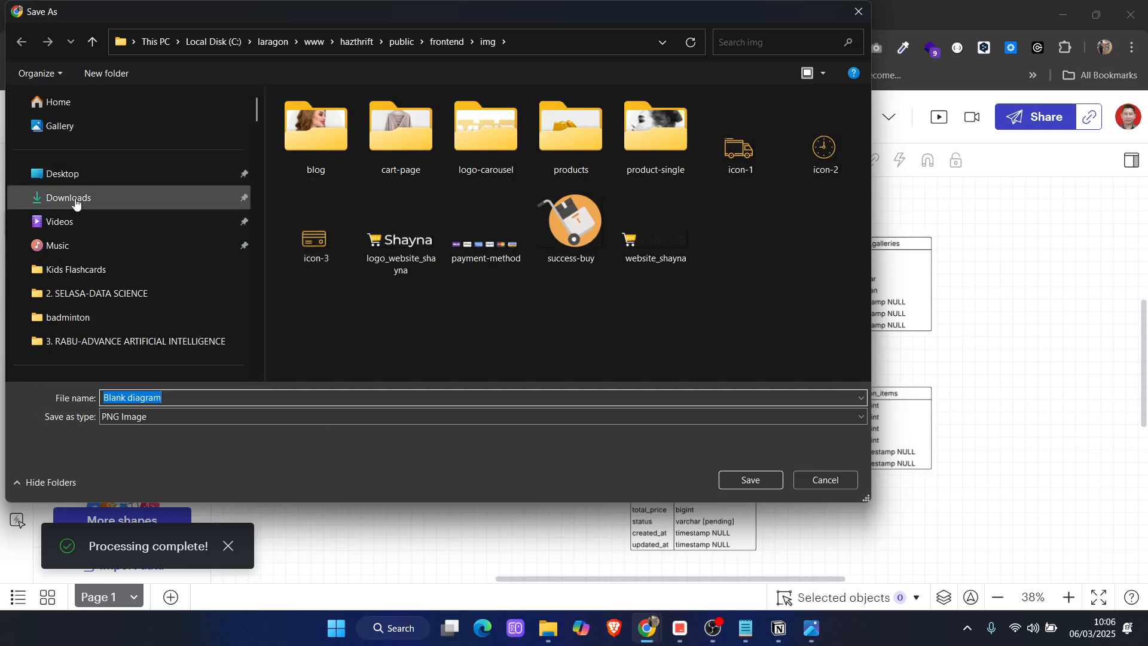
click(748, 479)
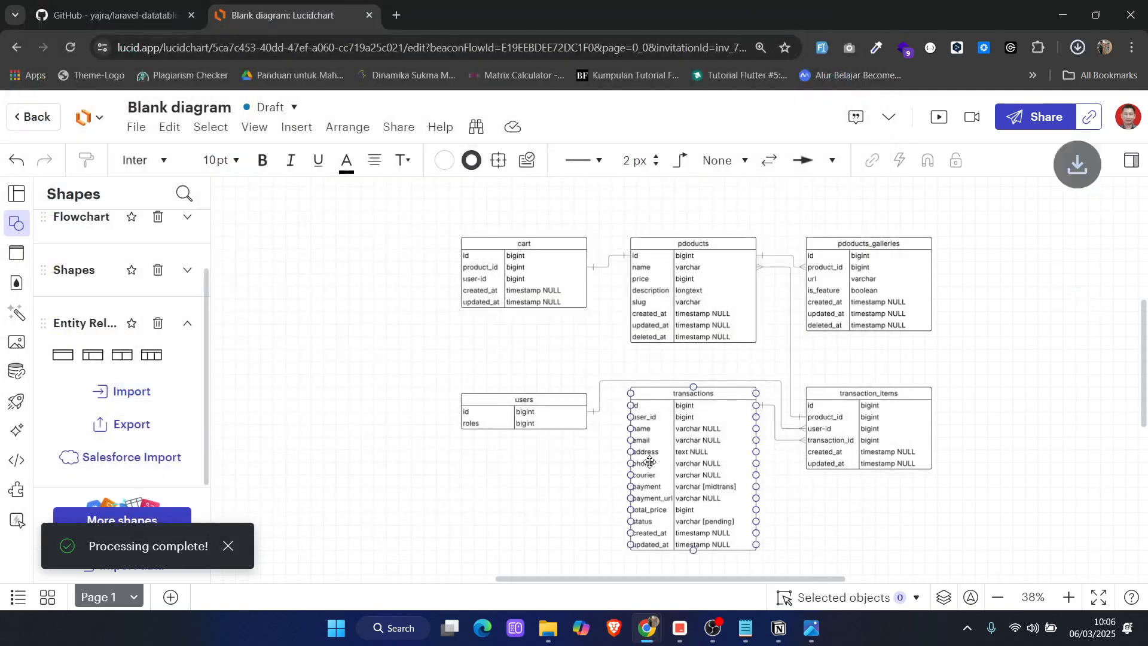
Open the downloaded Blank diagram.png in the image viewer and examine the exported ERD
click(943, 90)
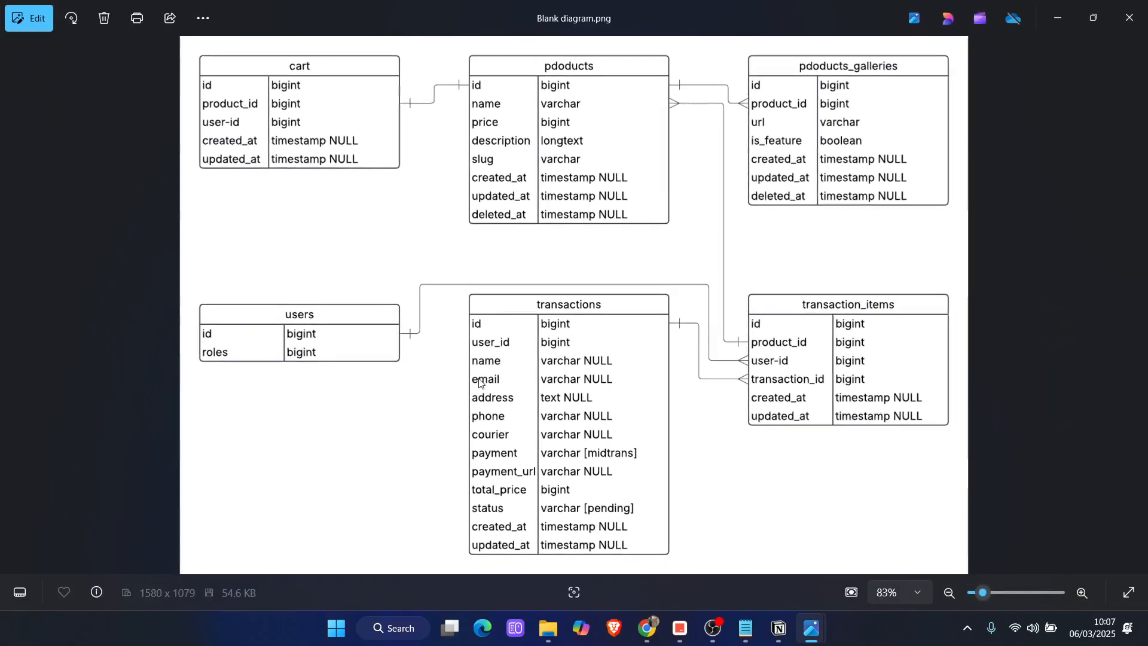
click(1096, 19)
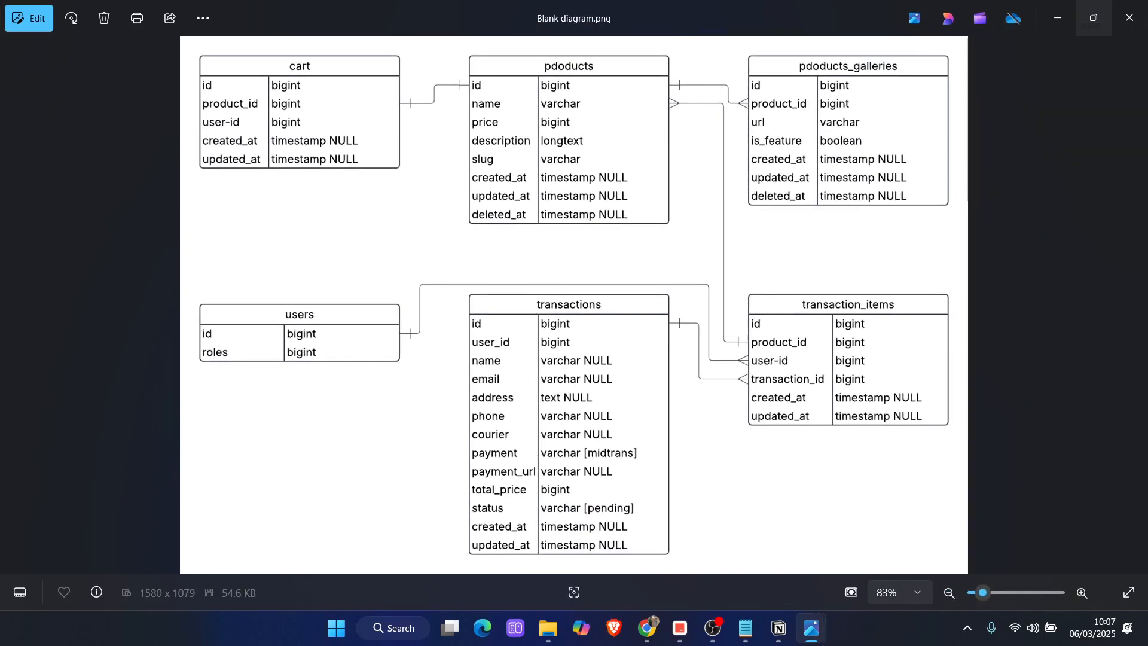
key(alt+Tab)
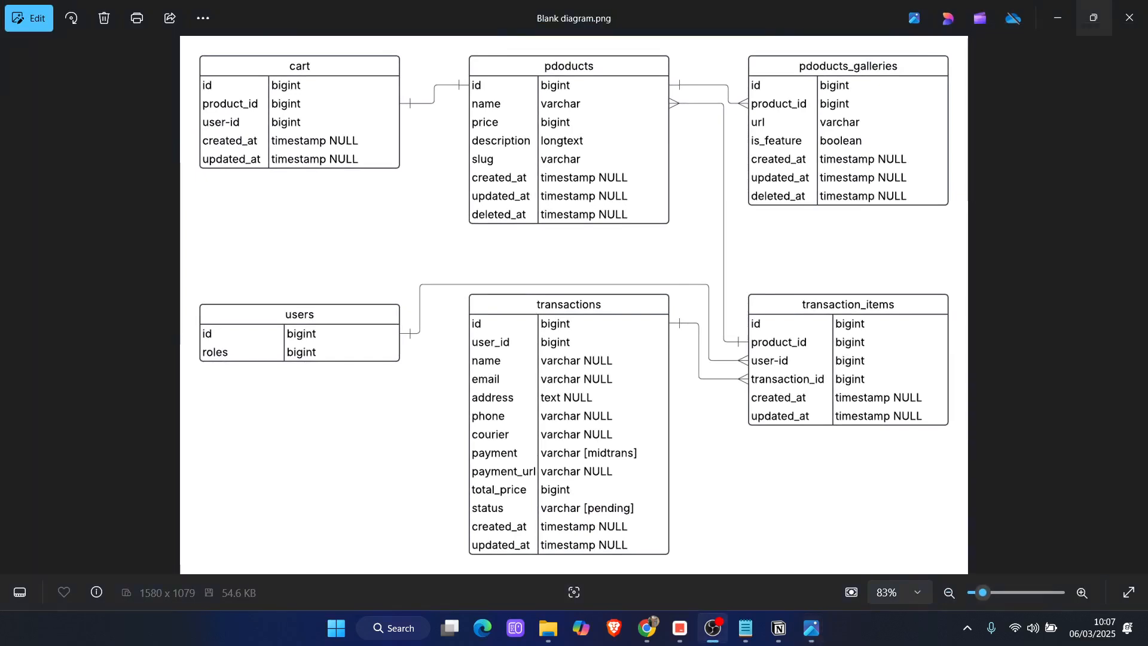